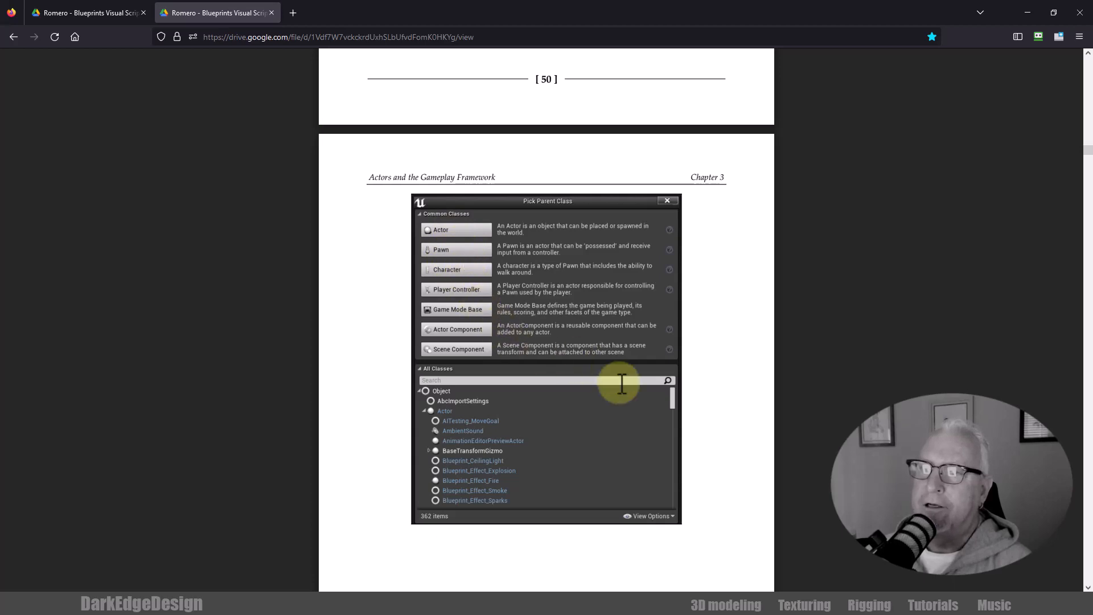
# Read the Common Classes hierarchy diagram and the Pawn section in chapter 3 of the Blueprints PDF
pyautogui.scroll(-8, 748, 453)
pyautogui.scroll(-2, 747, 455)
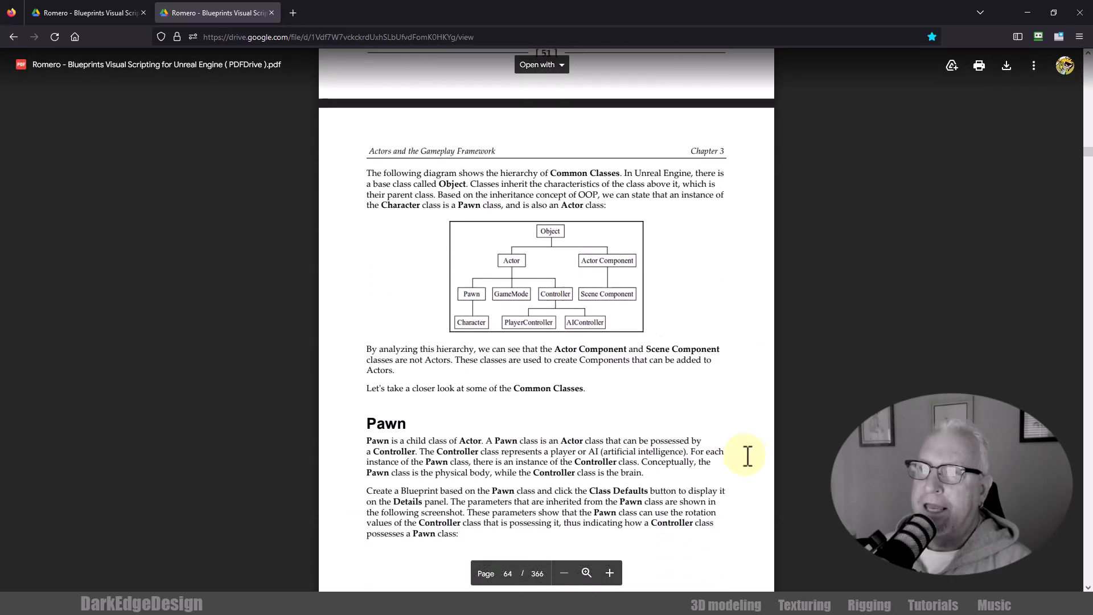
pyautogui.scroll(1, 747, 456)
pyautogui.scroll(-1, 746, 454)
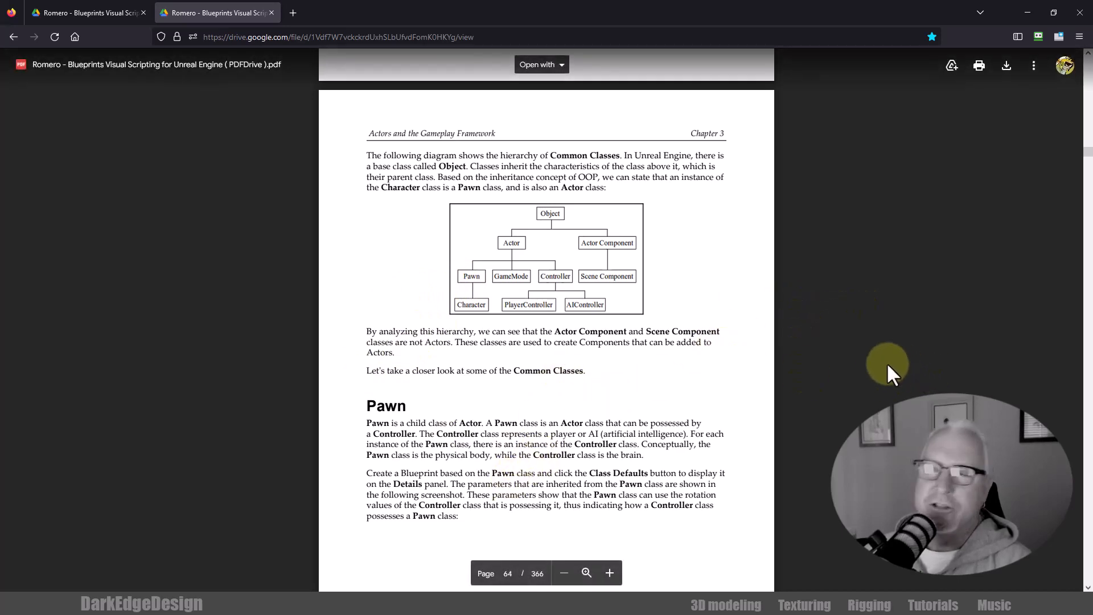
# Switch to Unreal Editor, enlarge the level viewport, and create a Pawn-based Blueprint Class in the ModernMilitary folder
pyautogui.click(1026, 11)
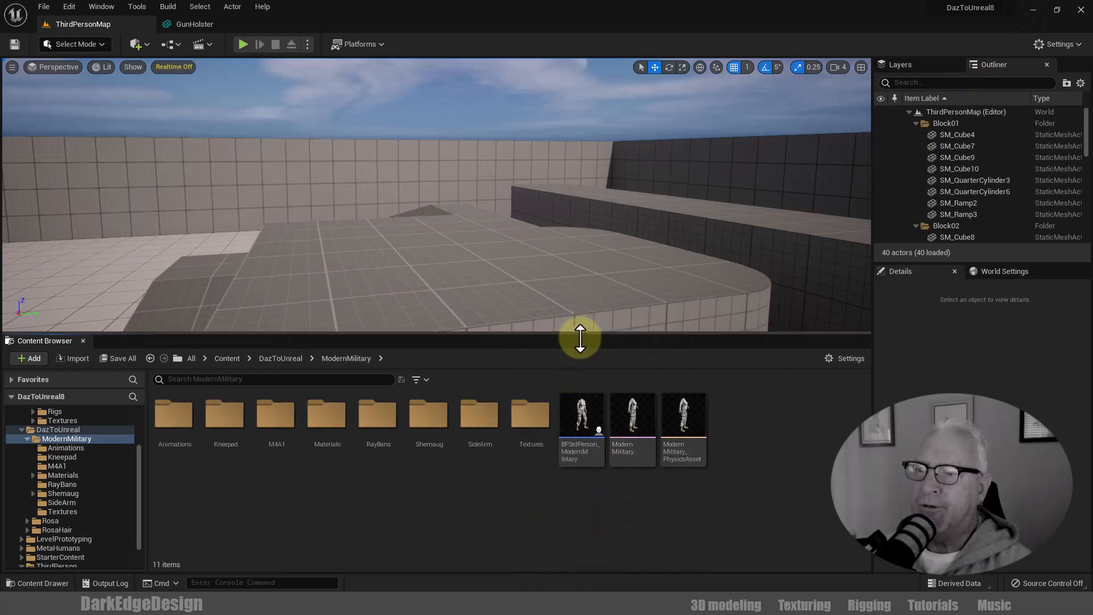
pyautogui.moveTo(579, 336); pyautogui.dragTo(581, 405)
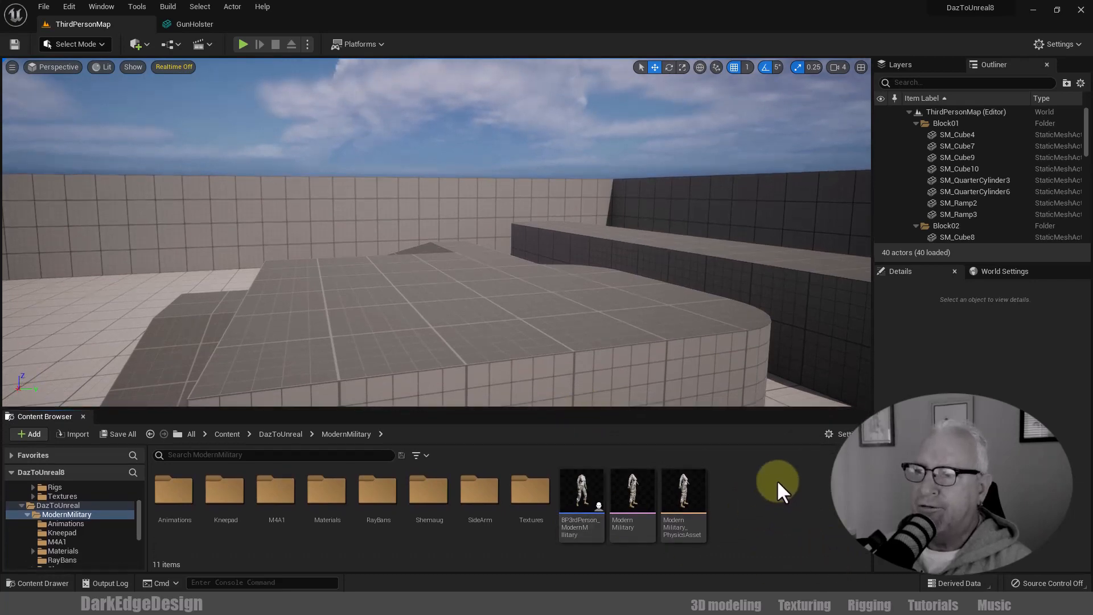
pyautogui.rightClick(730, 495)
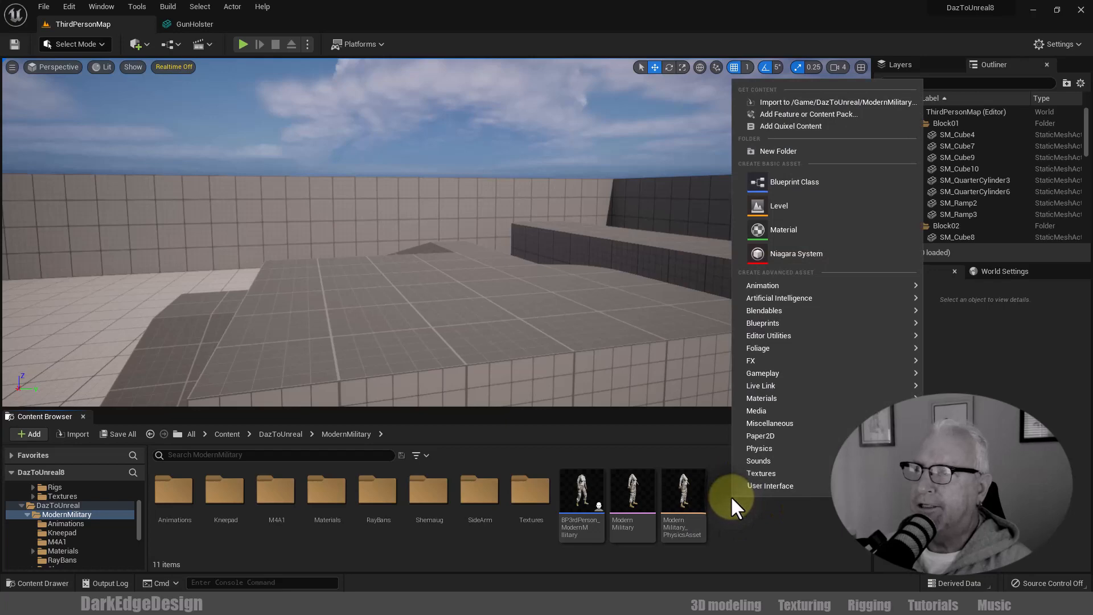
pyautogui.click(779, 183)
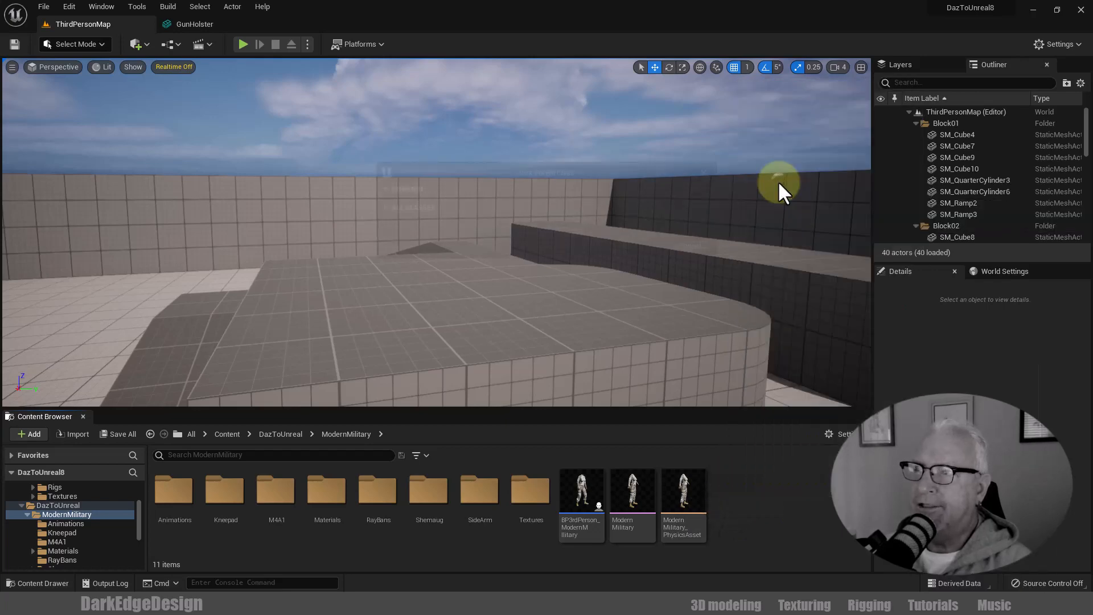
pyautogui.click(421, 231)
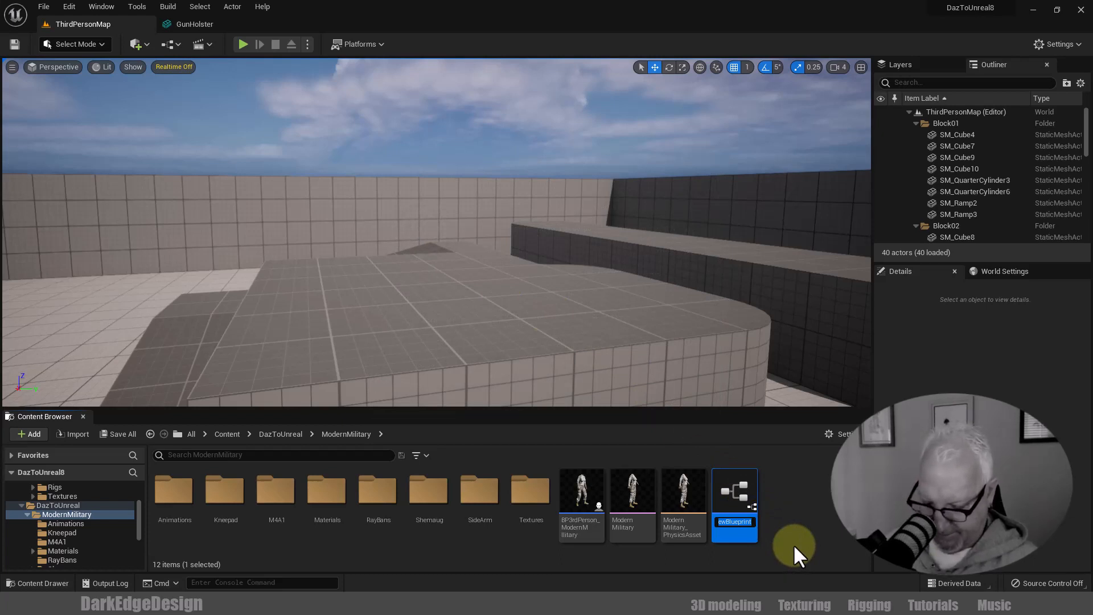
# Name the new Pawn Blueprint PawnBP_ModernMilitary
pyautogui.write('ModernM')
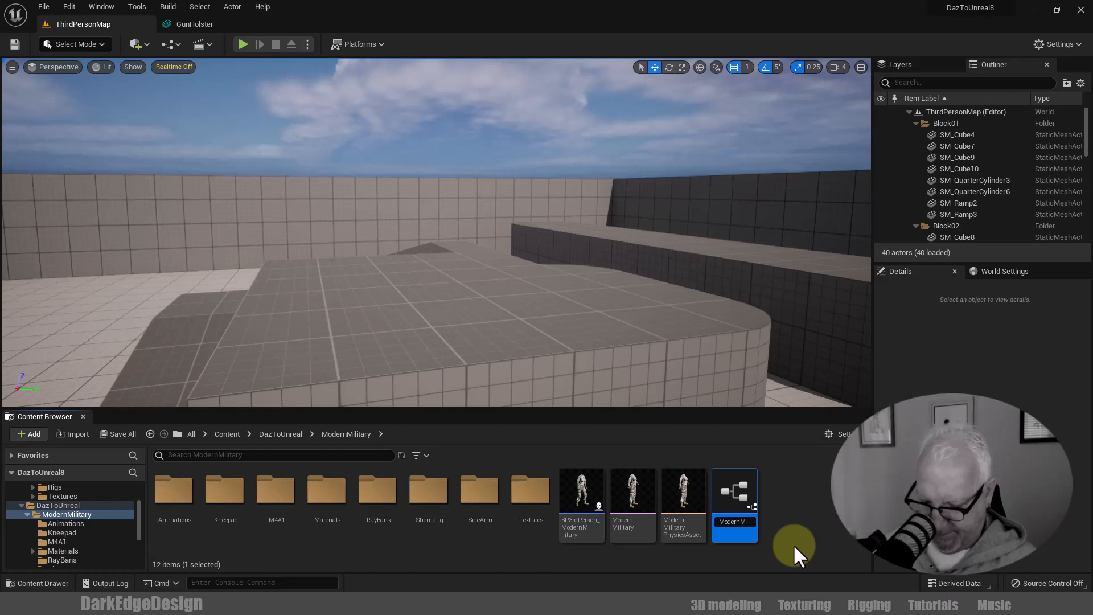
pyautogui.write('ilitary')
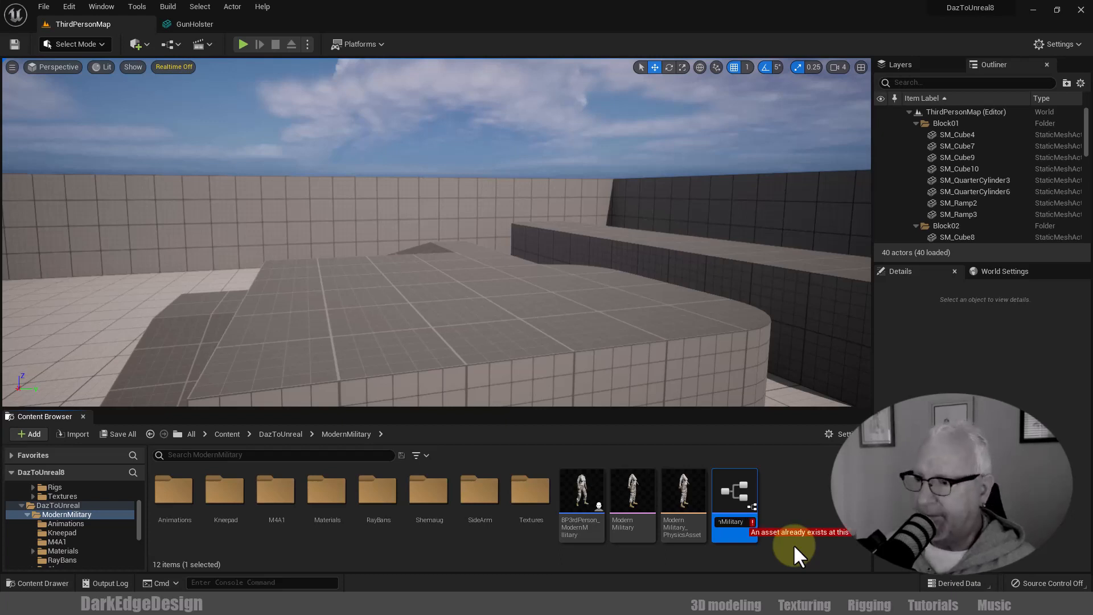
pyautogui.press('Home')
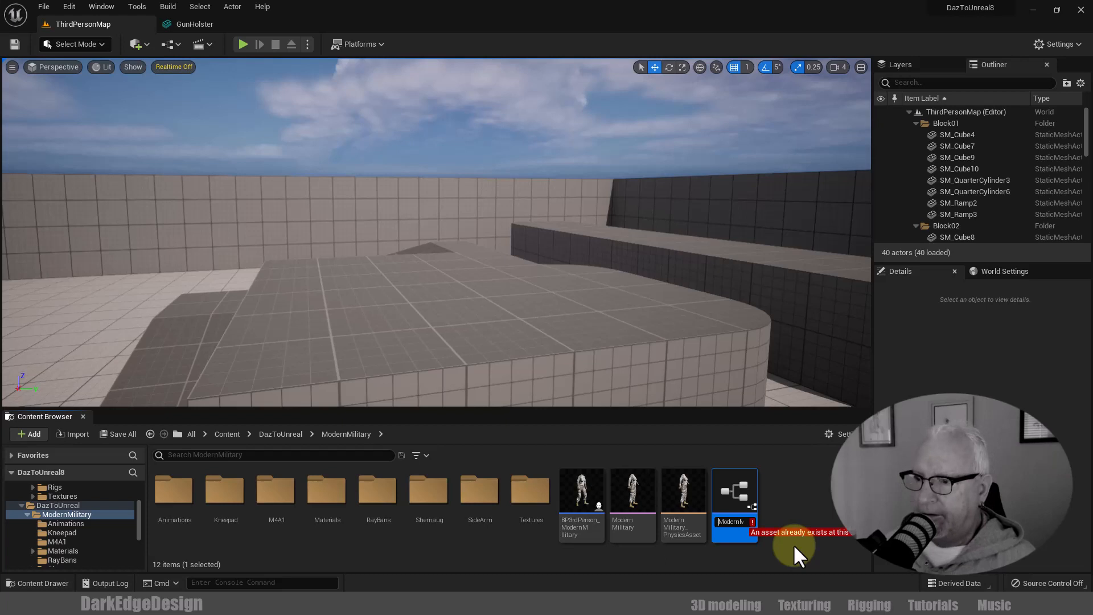
pyautogui.write('Pawn')
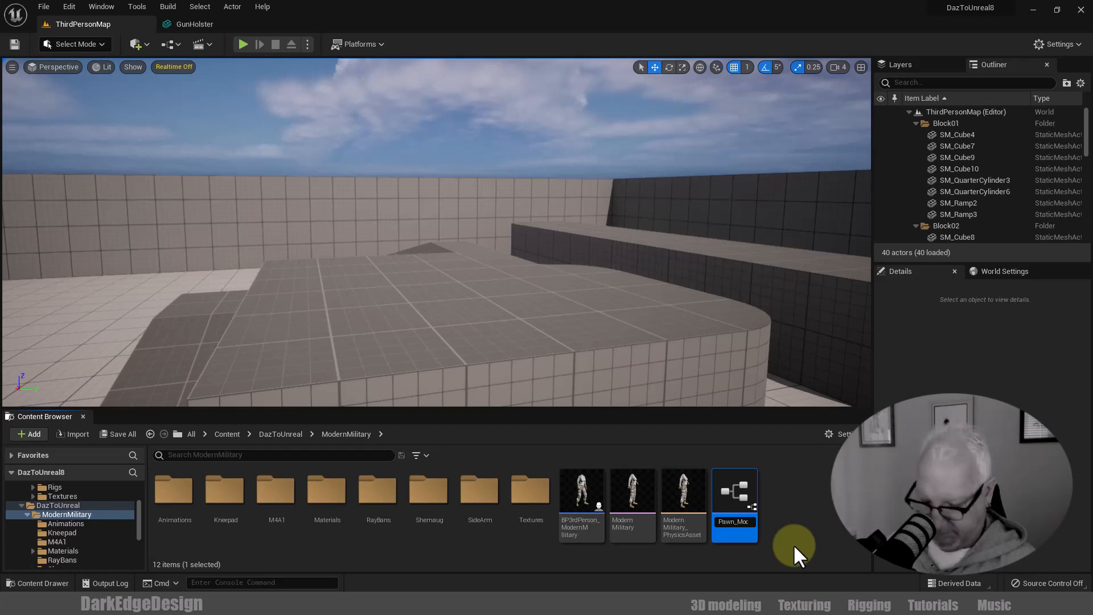
pyautogui.write('BP')
pyautogui.press('Return')
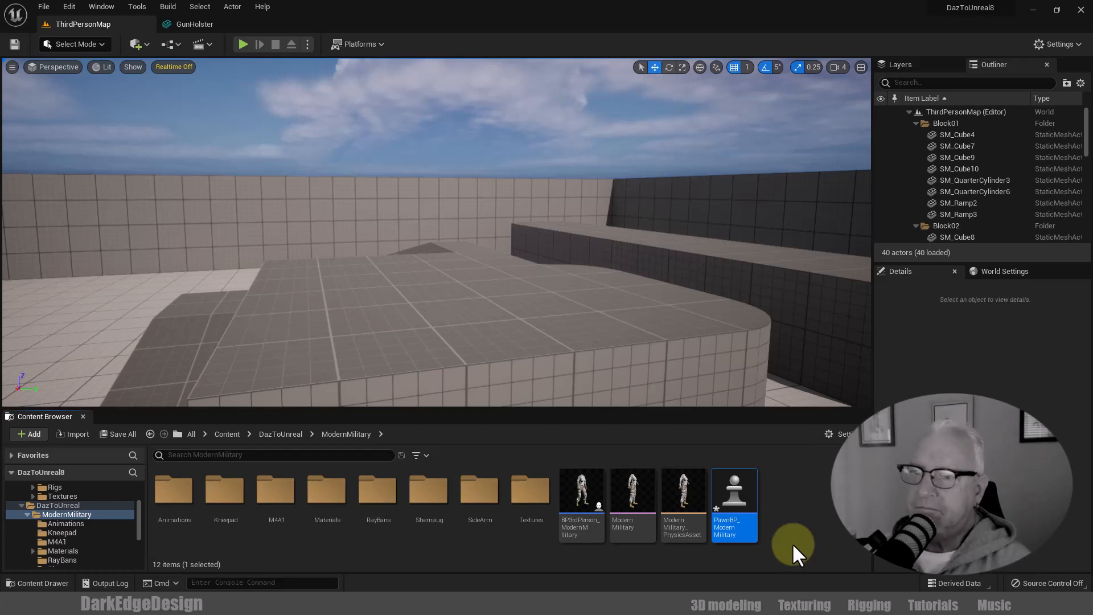
# Open the PawnBP_ModernMilitary Blueprint for editing and close the GunHolster asset
pyautogui.doubleClick(734, 492)
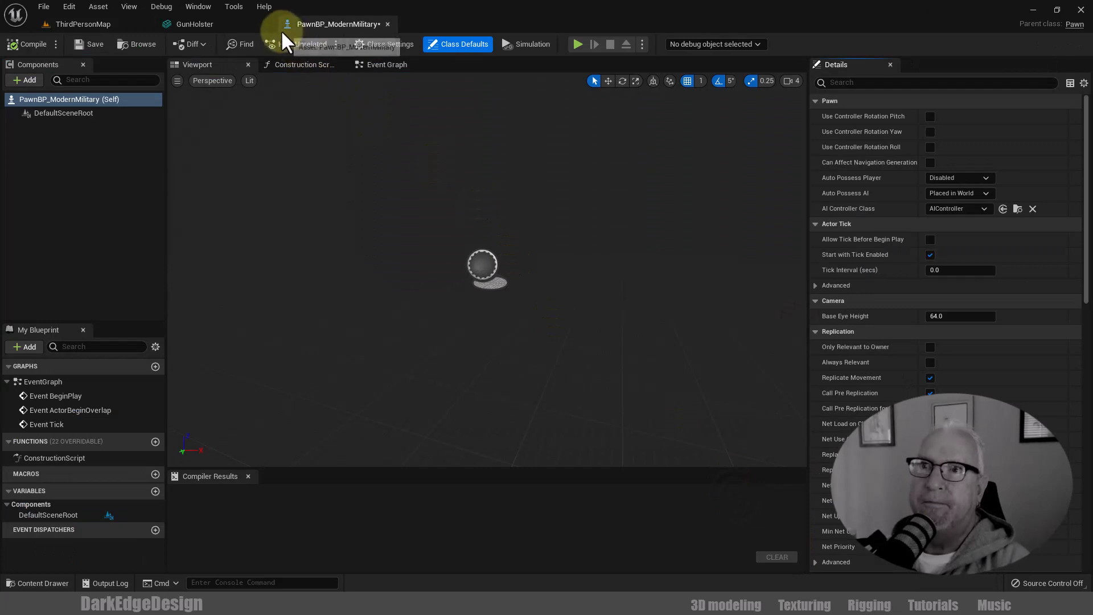
pyautogui.click(266, 24)
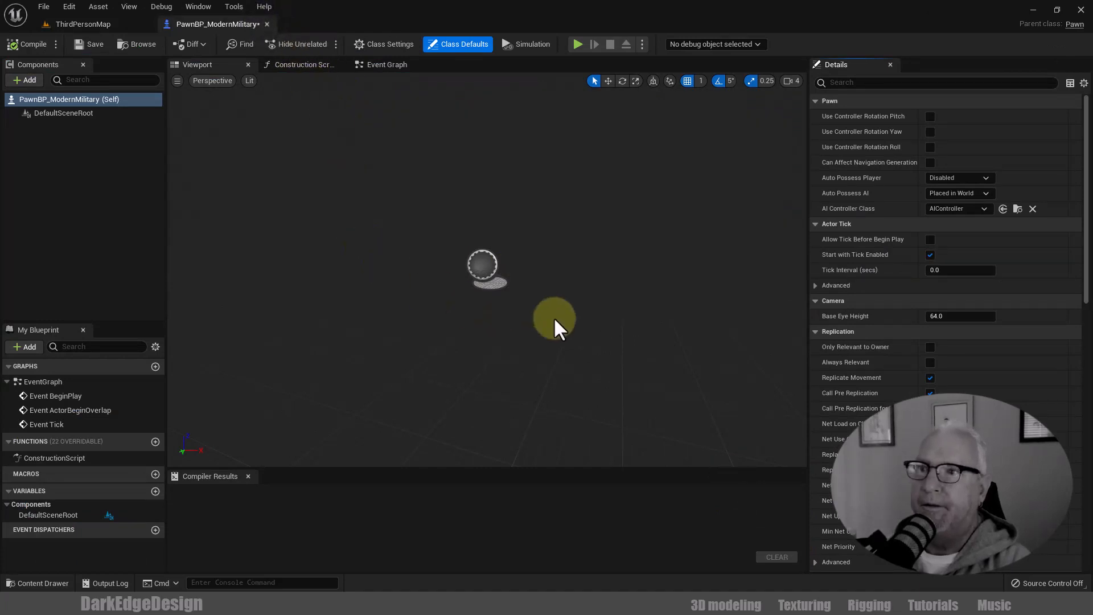
# Add the ModernMilitary skeletal mesh asset as a component under DefaultSceneRoot in PawnBP_ModernMilitary
pyautogui.click(96, 22)
pyautogui.click(809, 532)
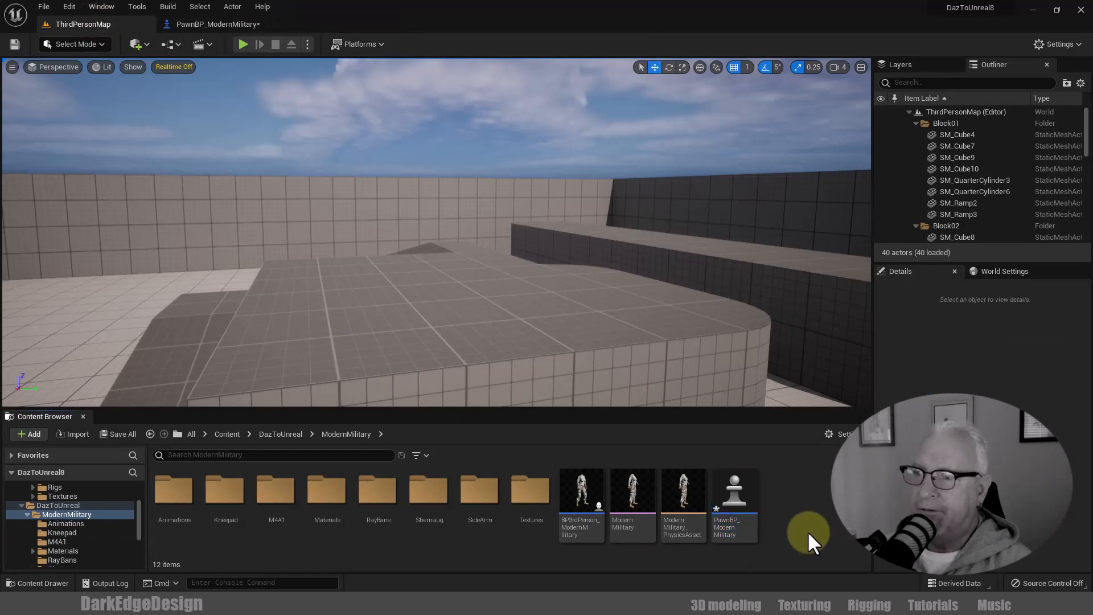
pyautogui.click(630, 499)
pyautogui.moveTo(633, 505)
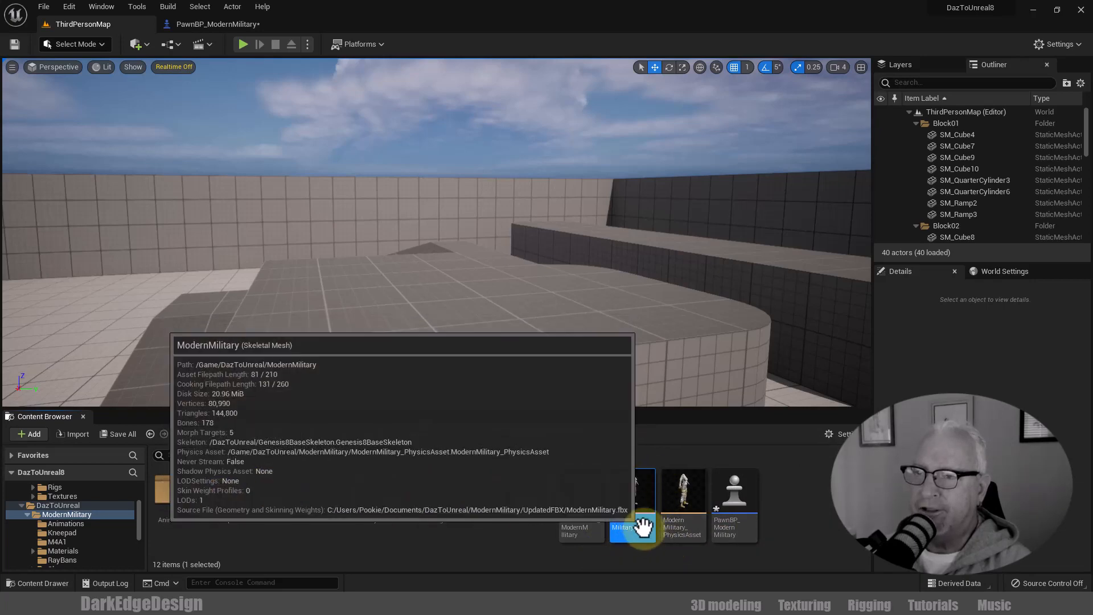
pyautogui.click(225, 24)
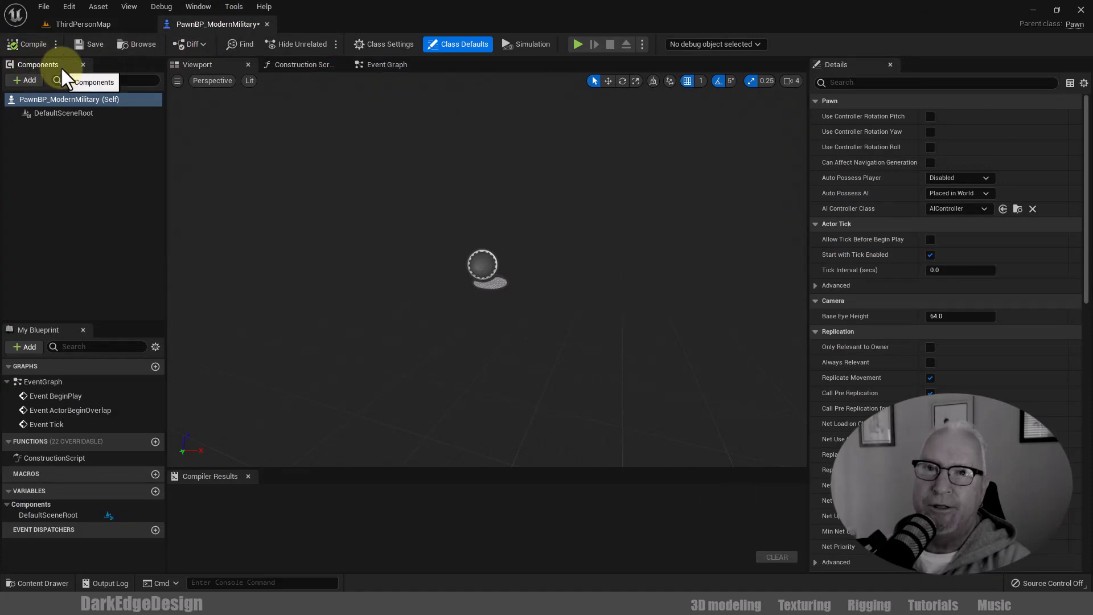
pyautogui.click(29, 80)
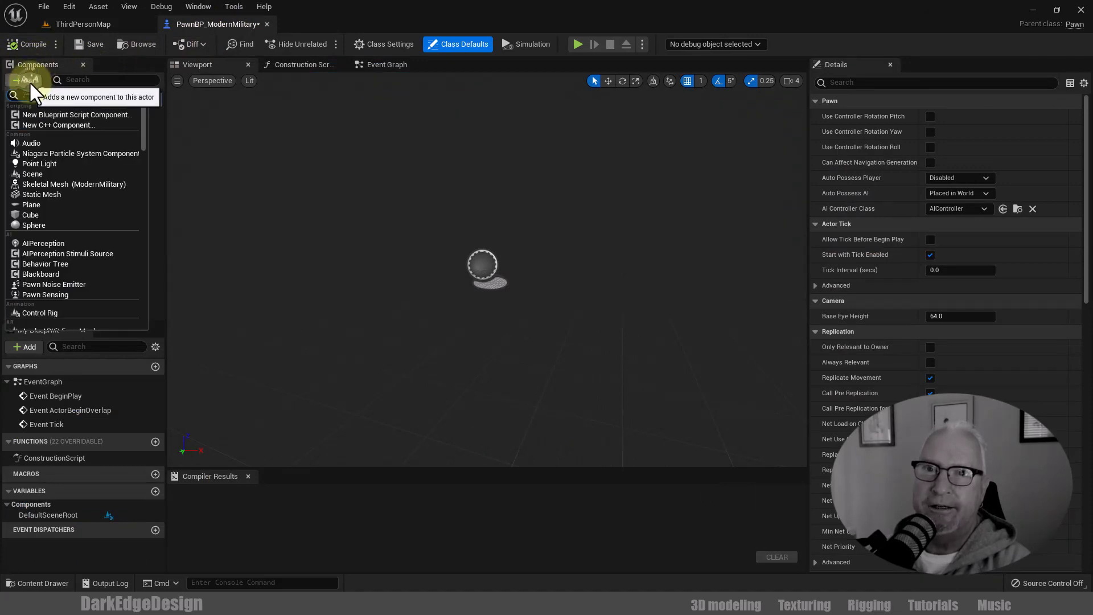
pyautogui.click(70, 184)
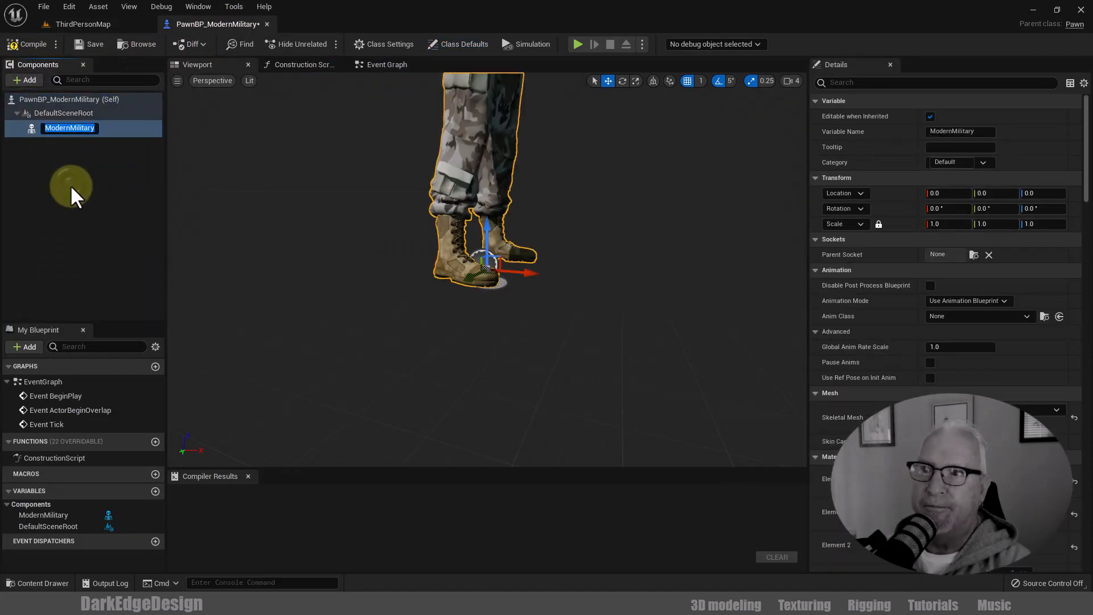
pyautogui.click(613, 345)
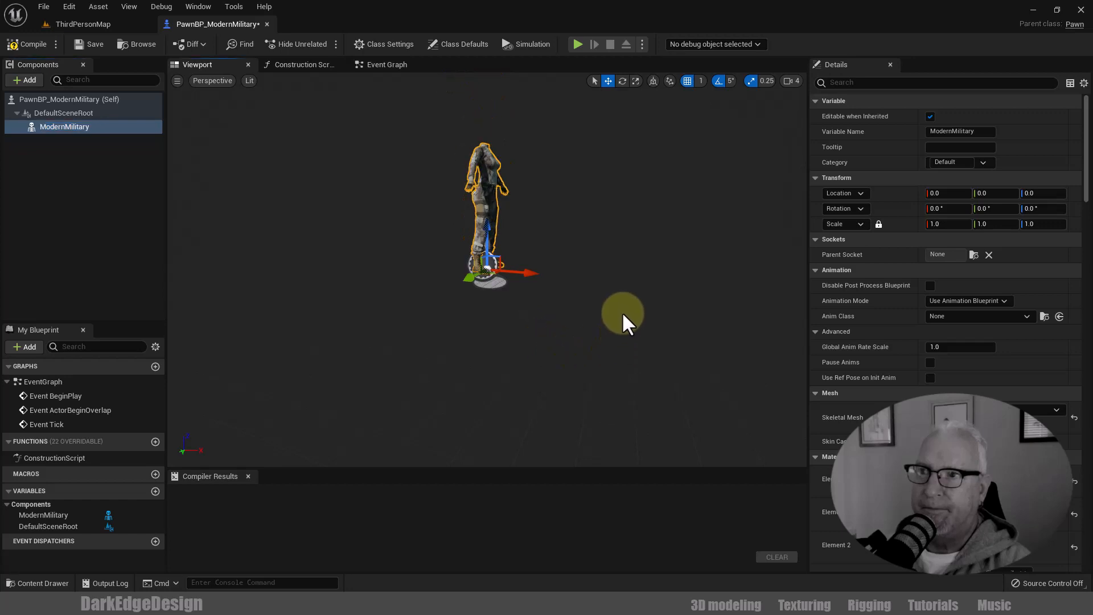
pyautogui.keyDown('alt'); pyautogui.moveTo(613, 328); pyautogui.dragTo(568, 351); pyautogui.keyUp('alt')
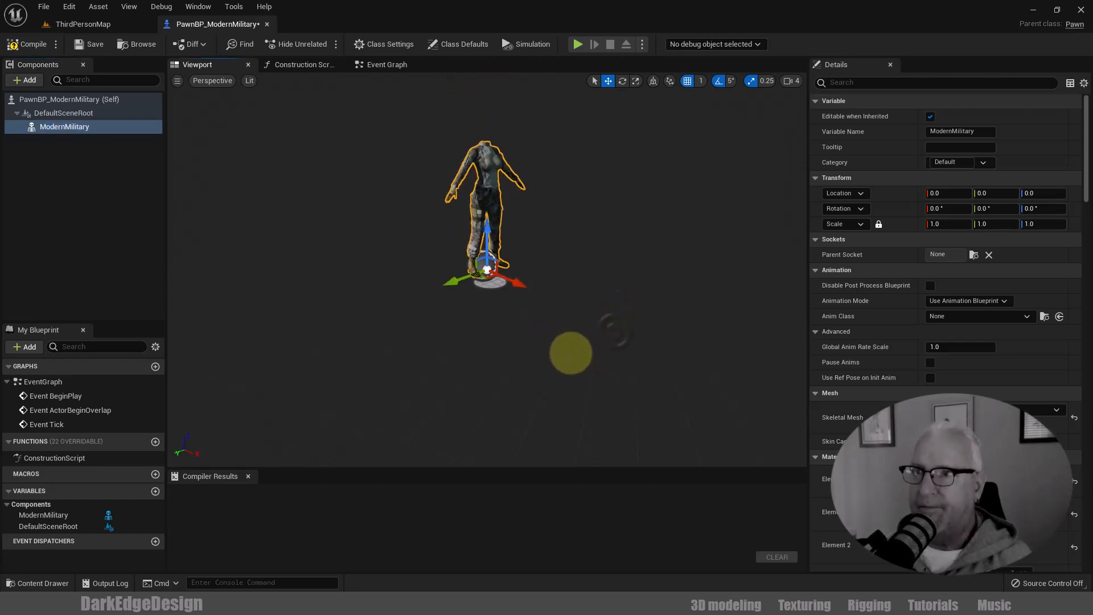
pyautogui.keyDown('alt'); pyautogui.moveTo(639, 314); pyautogui.dragTo(625, 298); pyautogui.keyUp('alt')
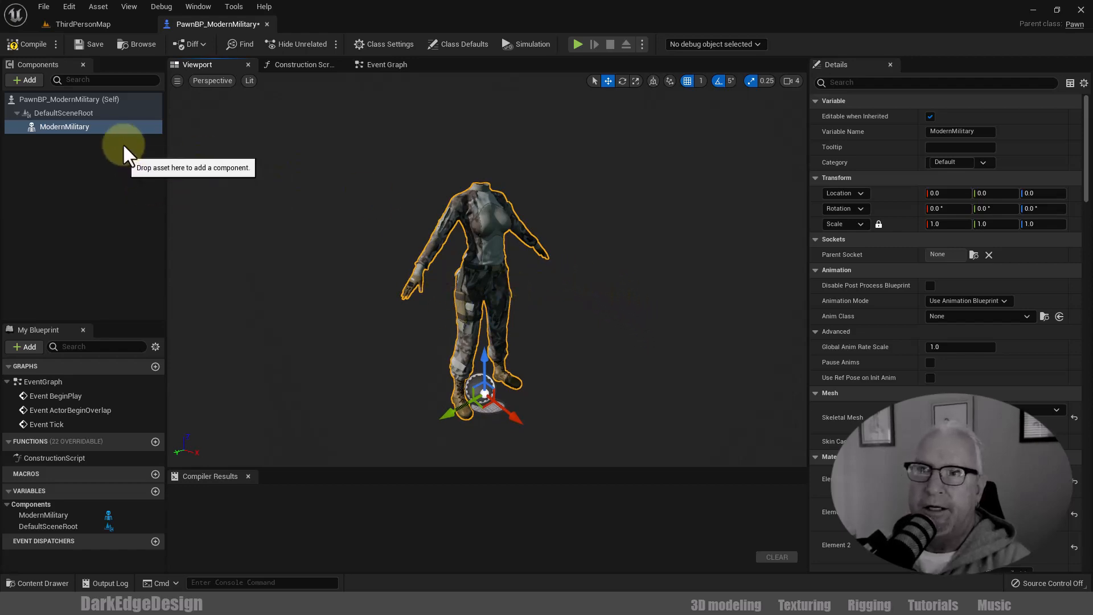
# Select the Vivian_FaceMesh asset in the MetaHumans/Vivian/Face content folder
pyautogui.click(103, 24)
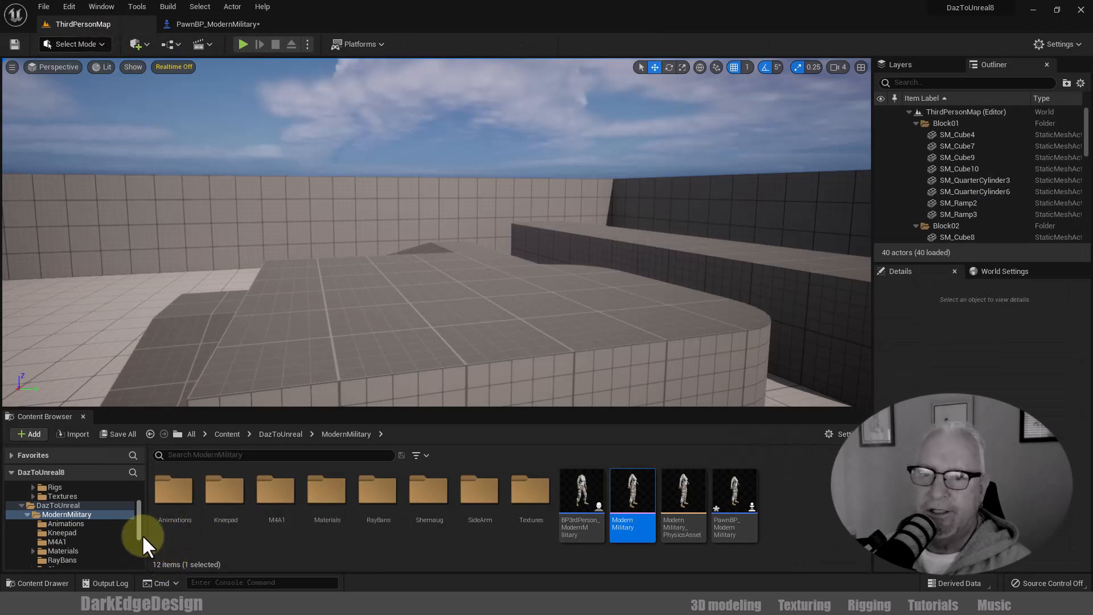
pyautogui.moveTo(139, 526); pyautogui.dragTo(141, 541)
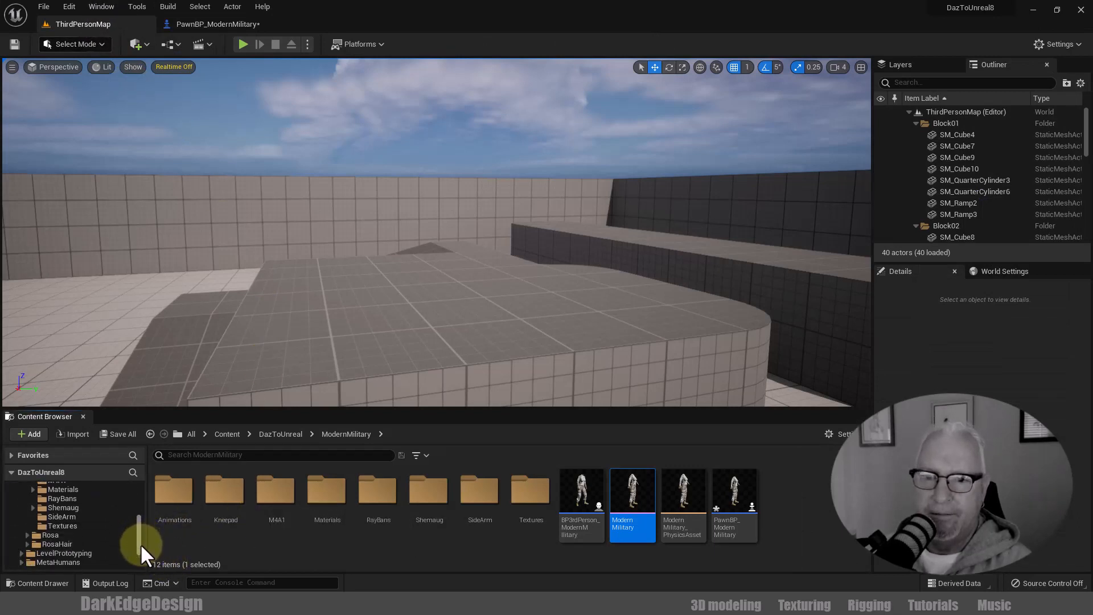
pyautogui.doubleClick(103, 560)
pyautogui.scroll(-4, 103, 553)
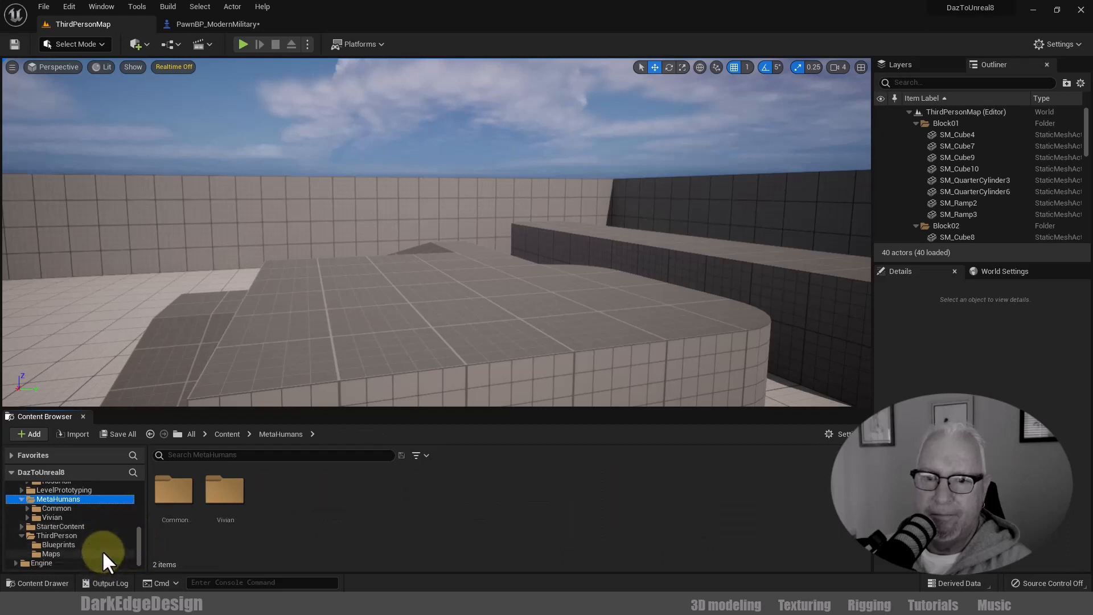
pyautogui.doubleClick(86, 514)
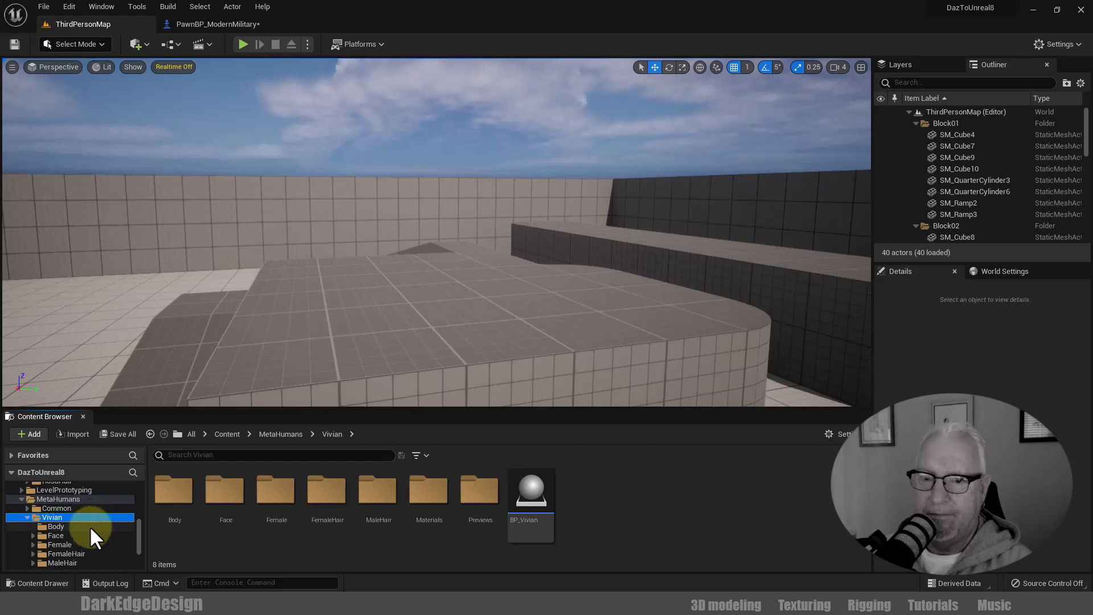
pyautogui.click(85, 535)
pyautogui.scroll(-2, 715, 541)
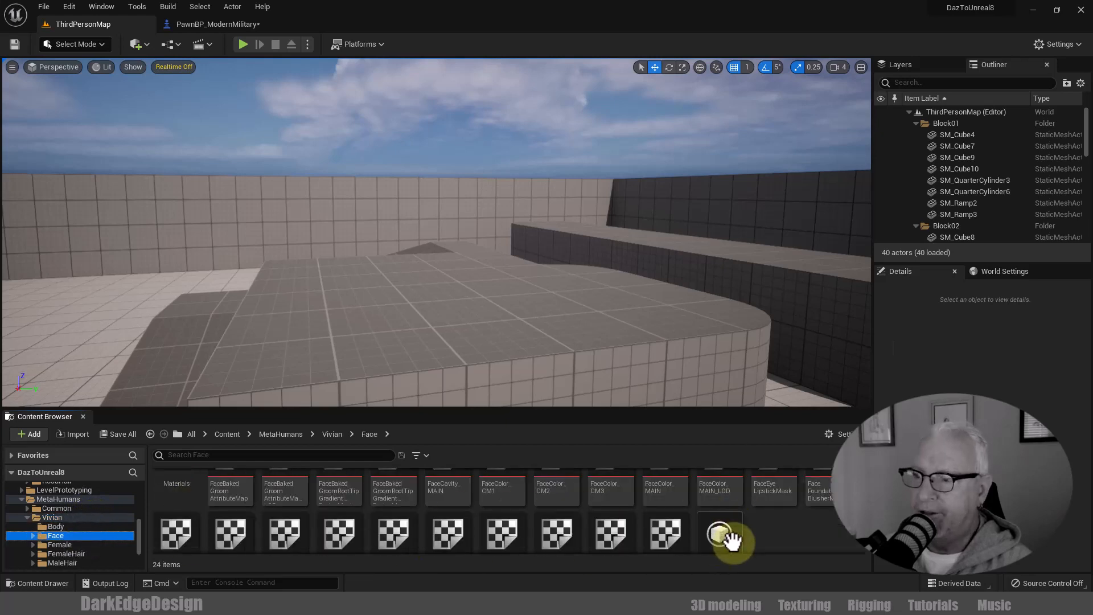
pyautogui.click(718, 511)
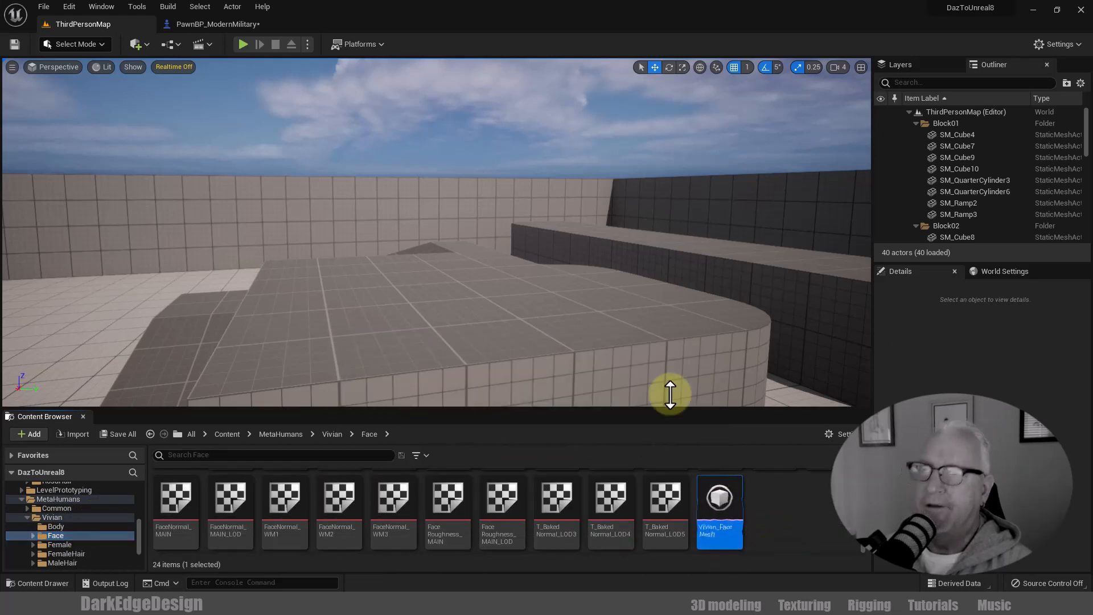
# Add Vivian_FaceMesh as a skeletal mesh component under ModernMilitary in PawnBP_ModernMilitary, keeping its default name
pyautogui.click(197, 24)
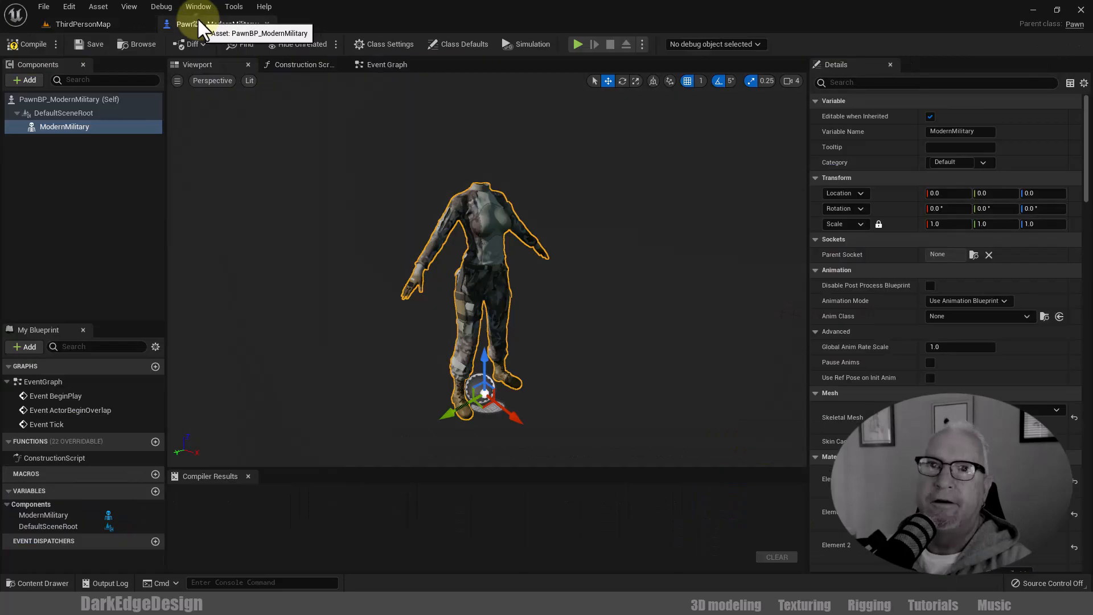
pyautogui.click(30, 80)
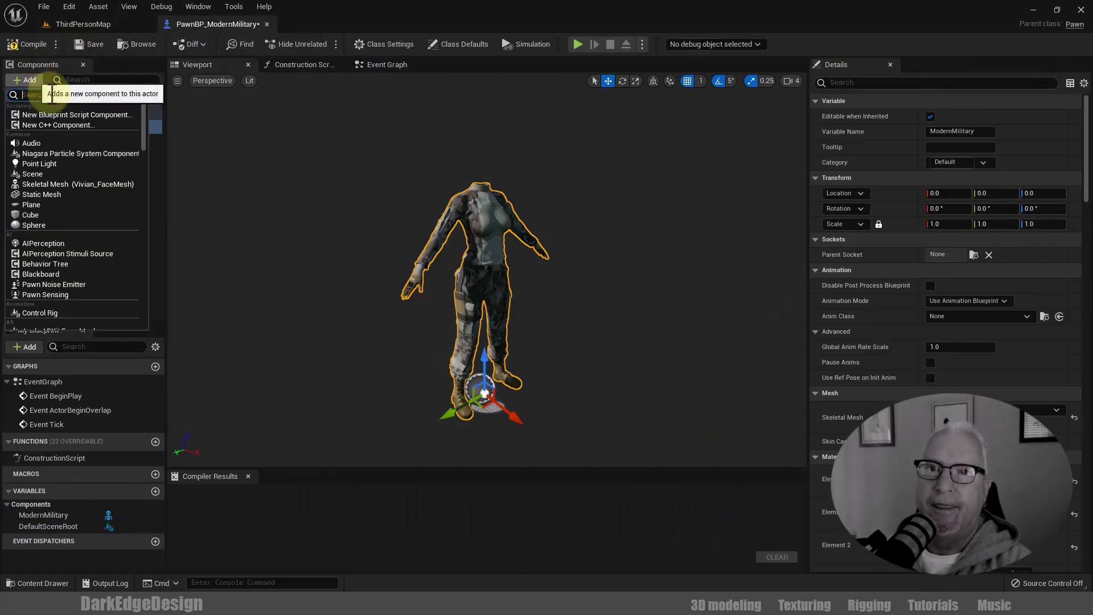
pyautogui.click(91, 183)
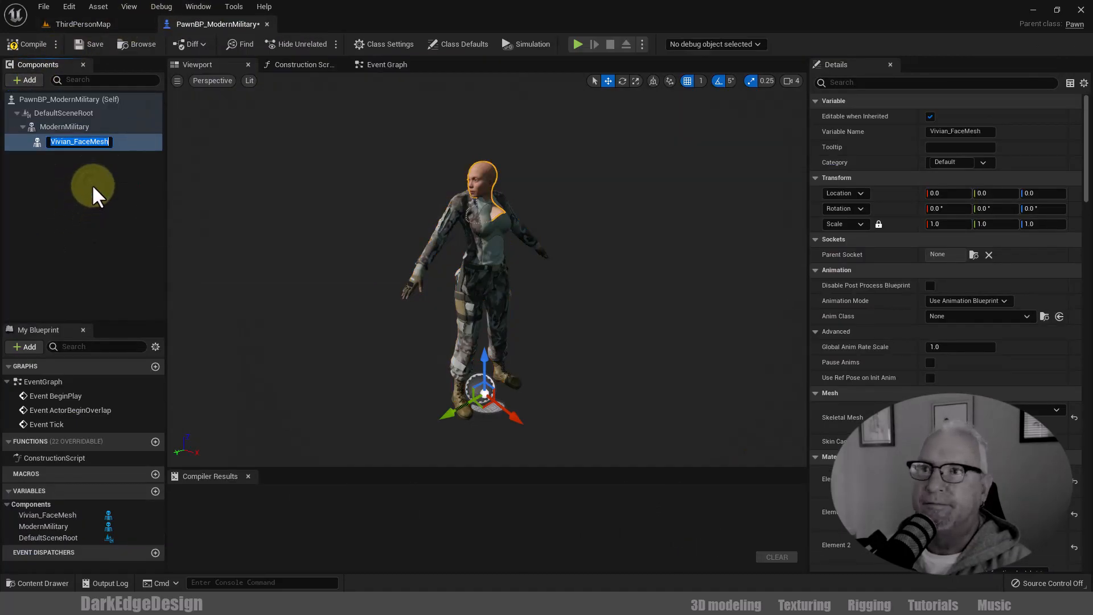
pyautogui.click(80, 223)
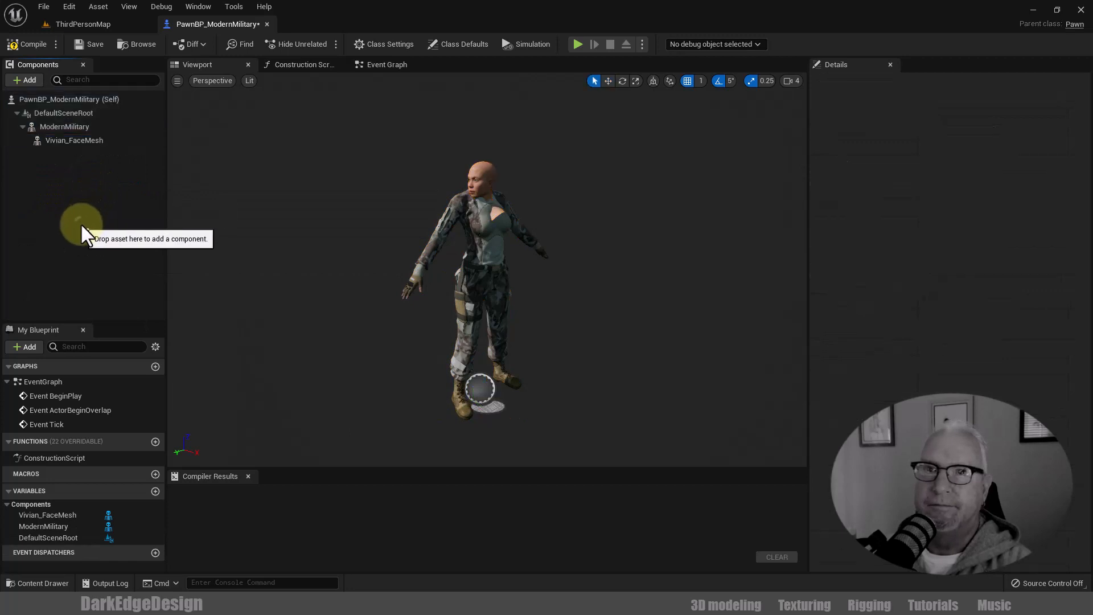
# Rotate the Vivian_FaceMesh component about -90° around the Z axis so the head faces the same way as the body
pyautogui.click(70, 141)
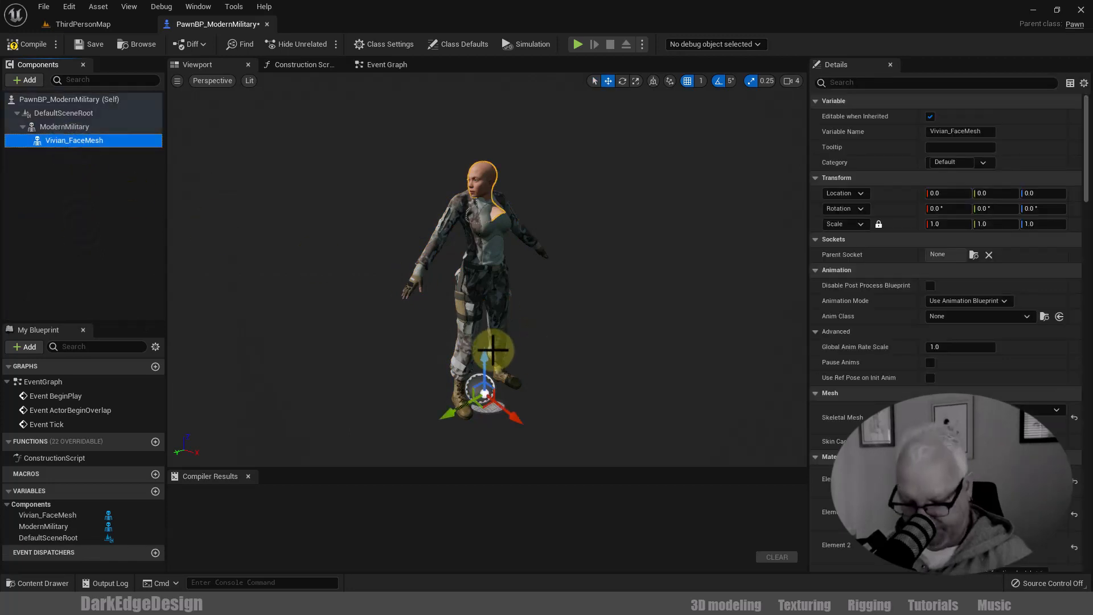
pyautogui.click(622, 81)
pyautogui.click(463, 439)
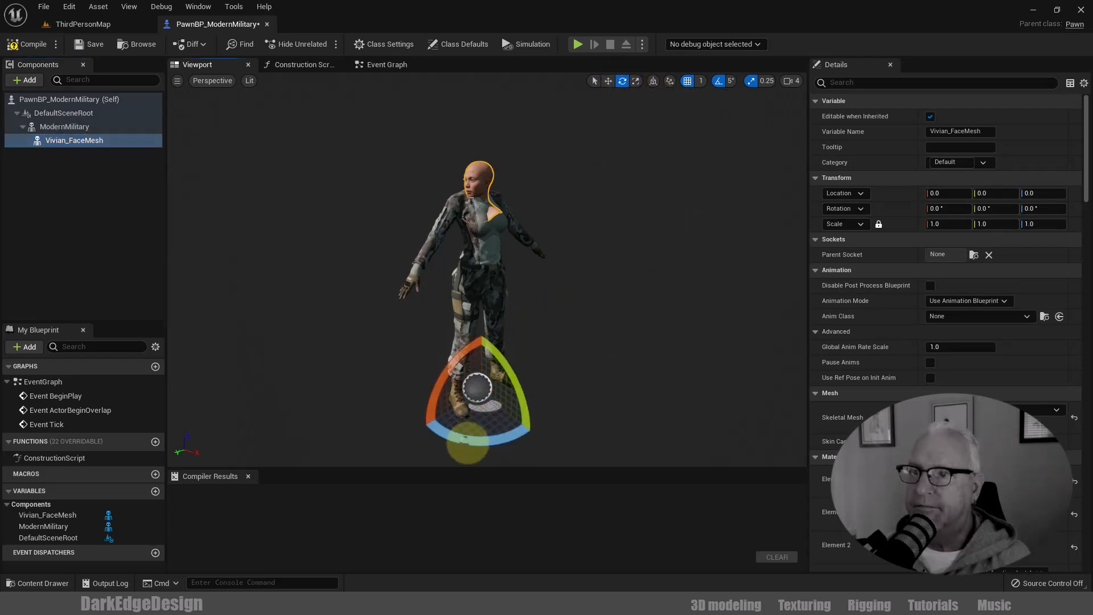
pyautogui.moveTo(463, 439); pyautogui.dragTo(560, 419)
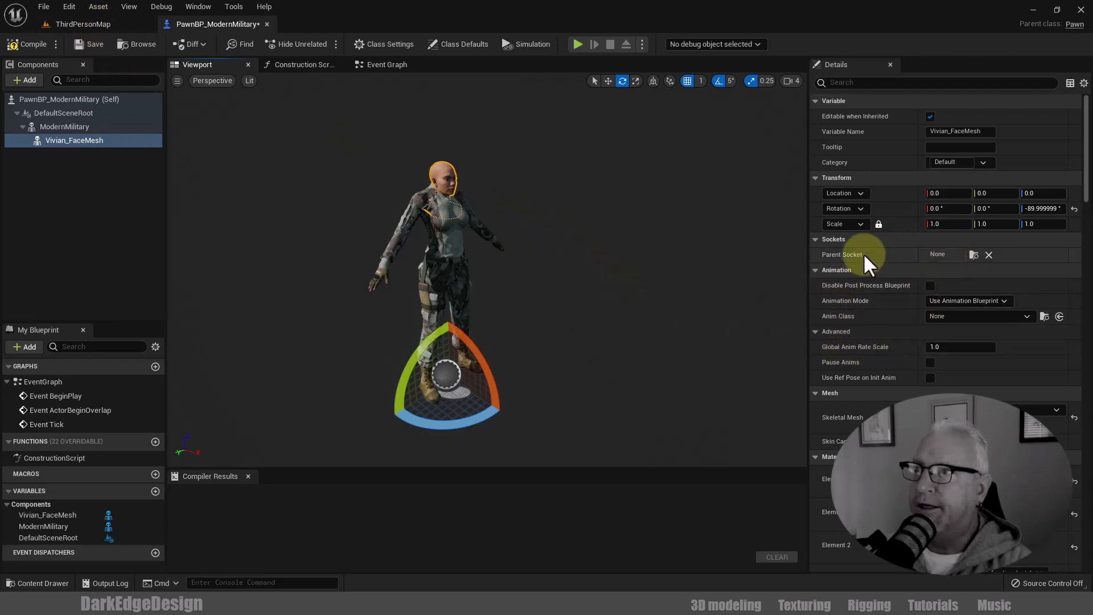
# Open the ModernMilitary skeletal mesh from the DazToUnreal/ModernMilitary folder and switch to its Genesis8BaseSkeleton
pyautogui.click(94, 22)
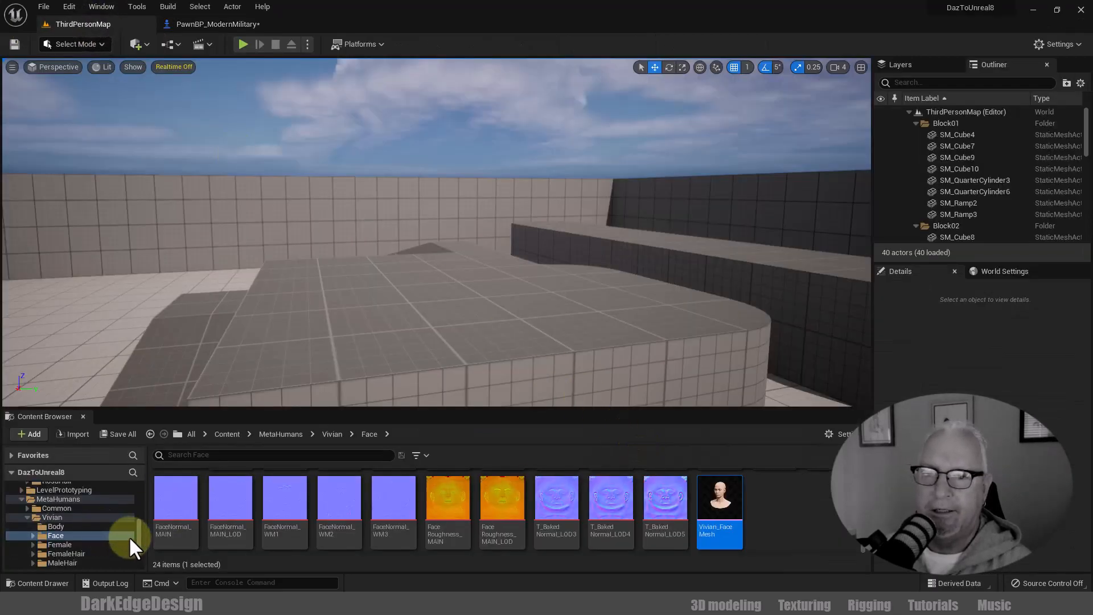
pyautogui.moveTo(136, 534); pyautogui.dragTo(139, 512)
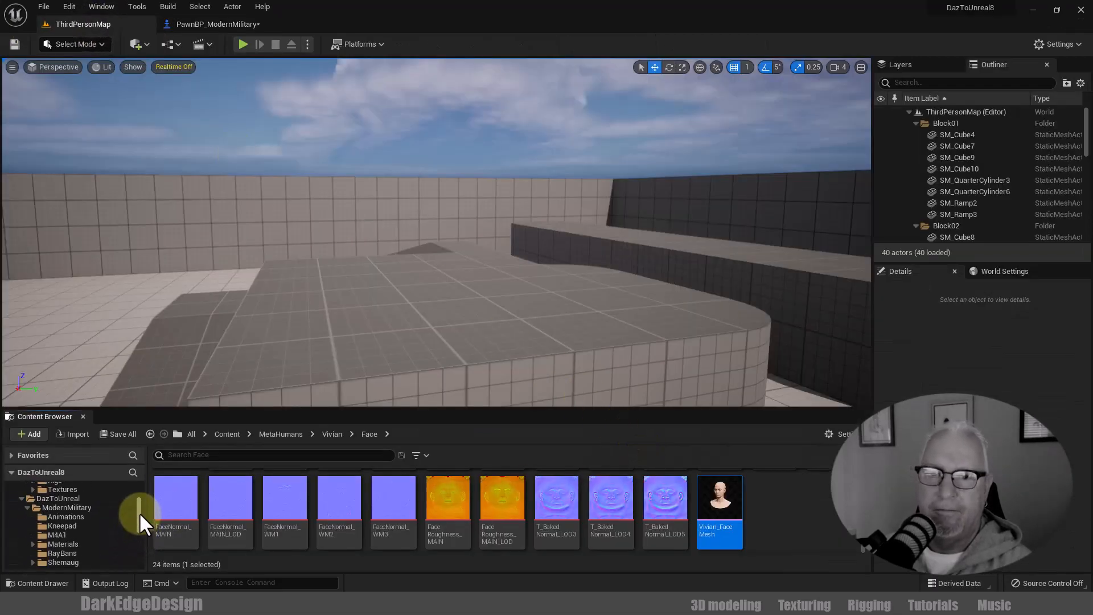
pyautogui.click(108, 507)
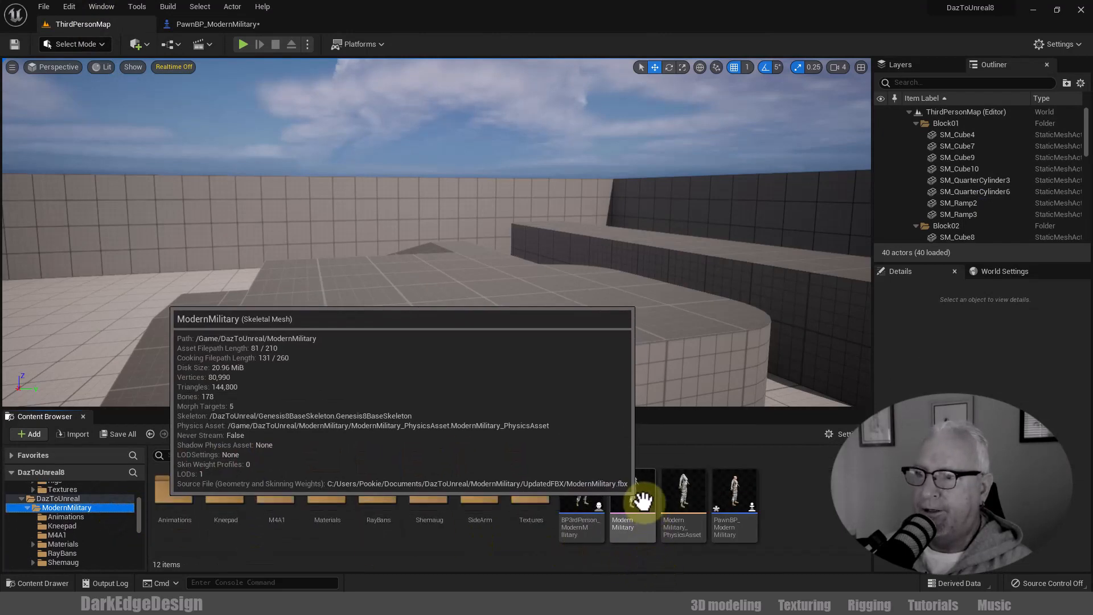
pyautogui.doubleClick(642, 502)
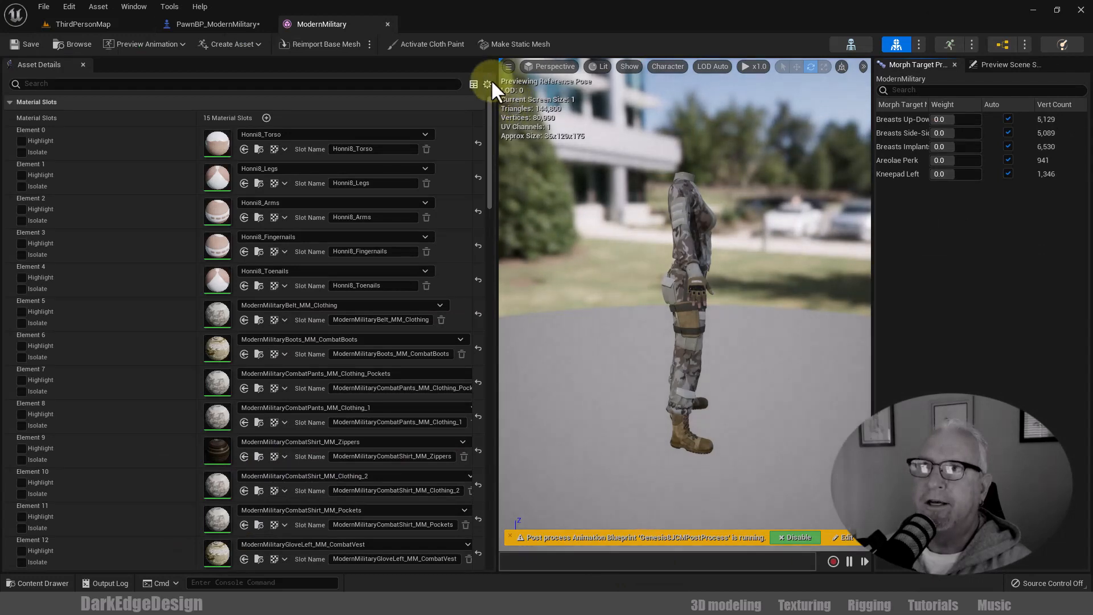
pyautogui.click(843, 48)
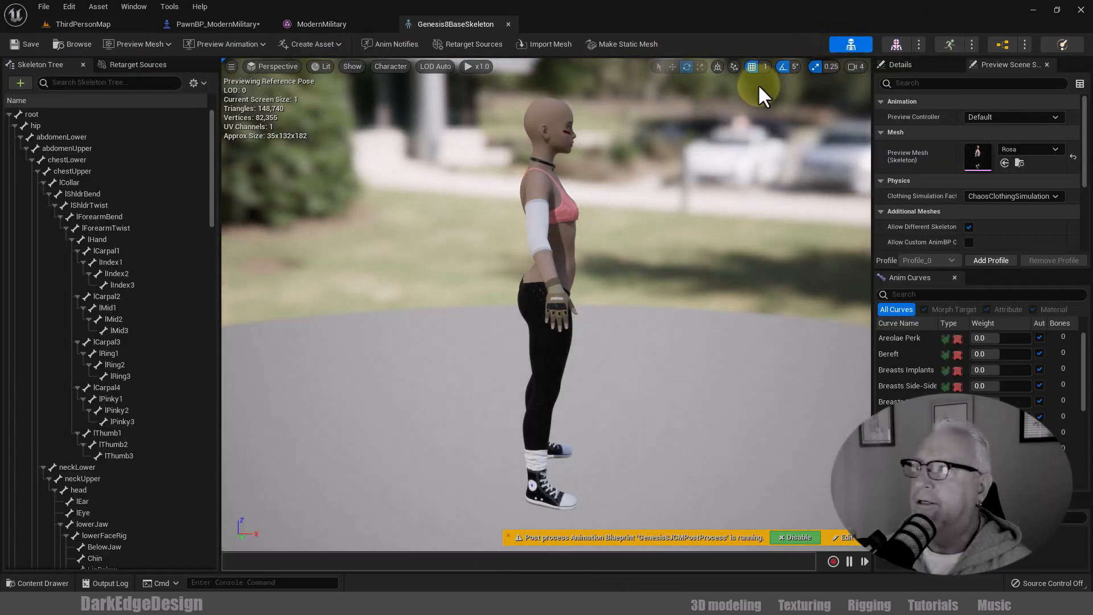
# Set the skeleton's preview mesh to ModernMilitary and save the skeleton
pyautogui.click(1011, 153)
pyautogui.click(989, 282)
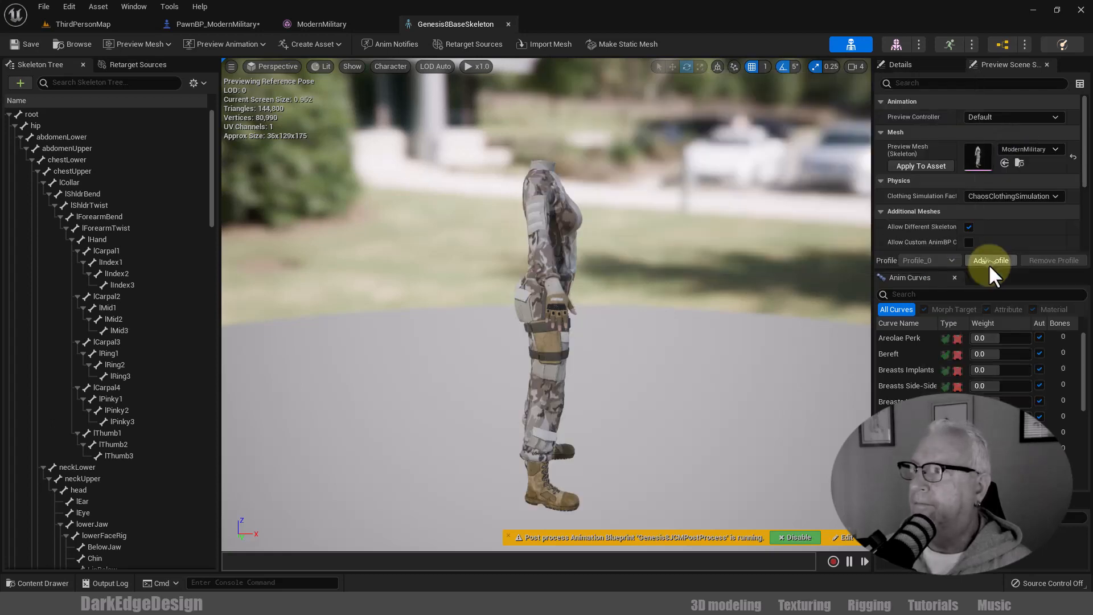
pyautogui.click(28, 46)
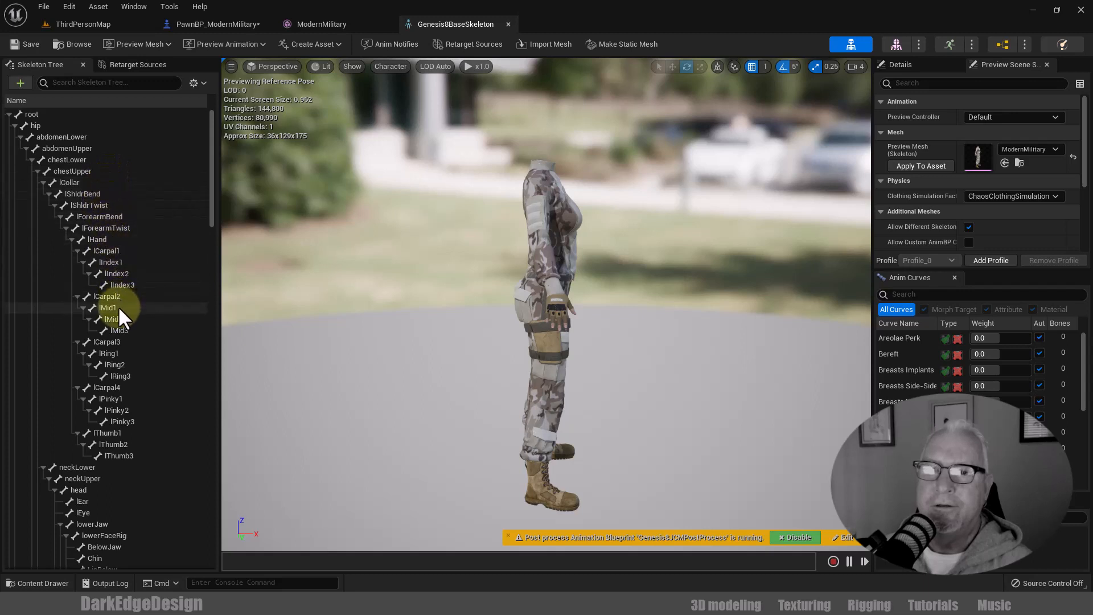
# Add a socket to the neckUpper bone of Genesis8BaseSkeleton and save the skeleton
pyautogui.click(94, 477)
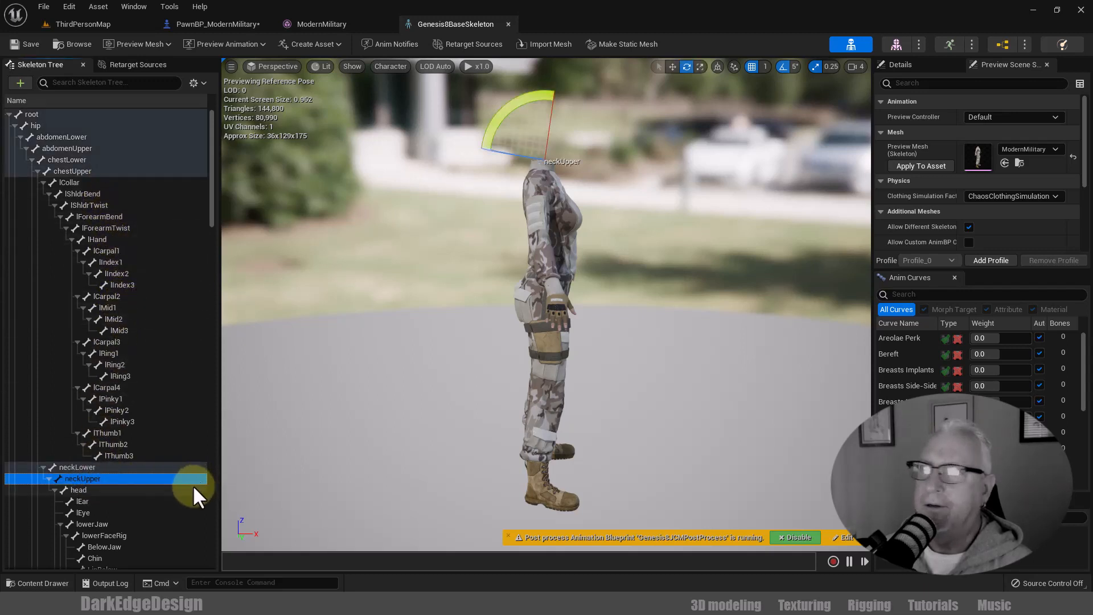
pyautogui.rightClick(125, 480)
pyautogui.click(158, 358)
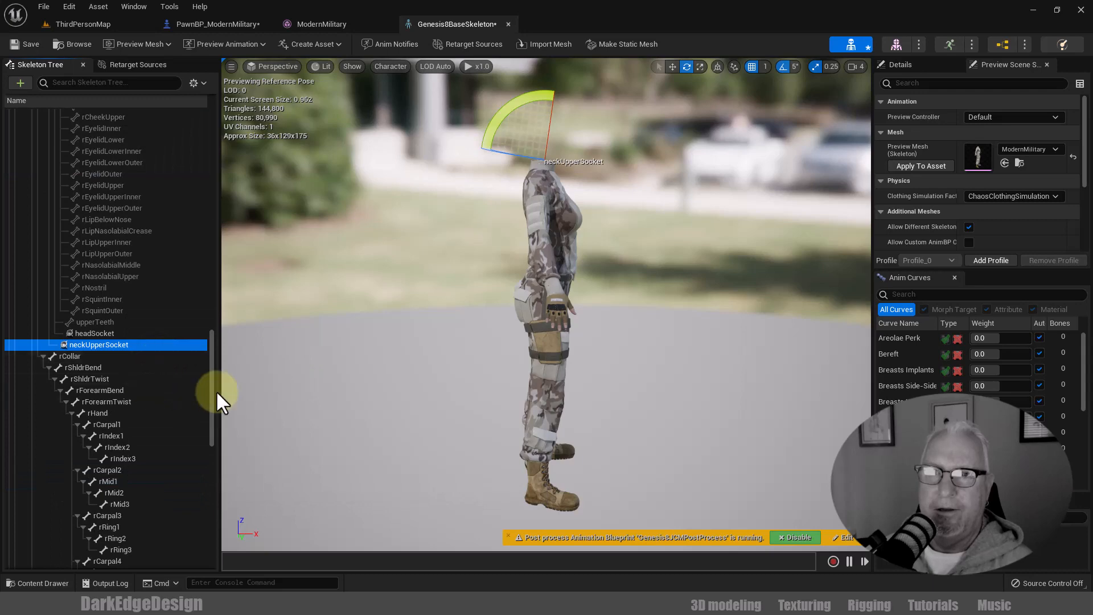
pyautogui.click(25, 43)
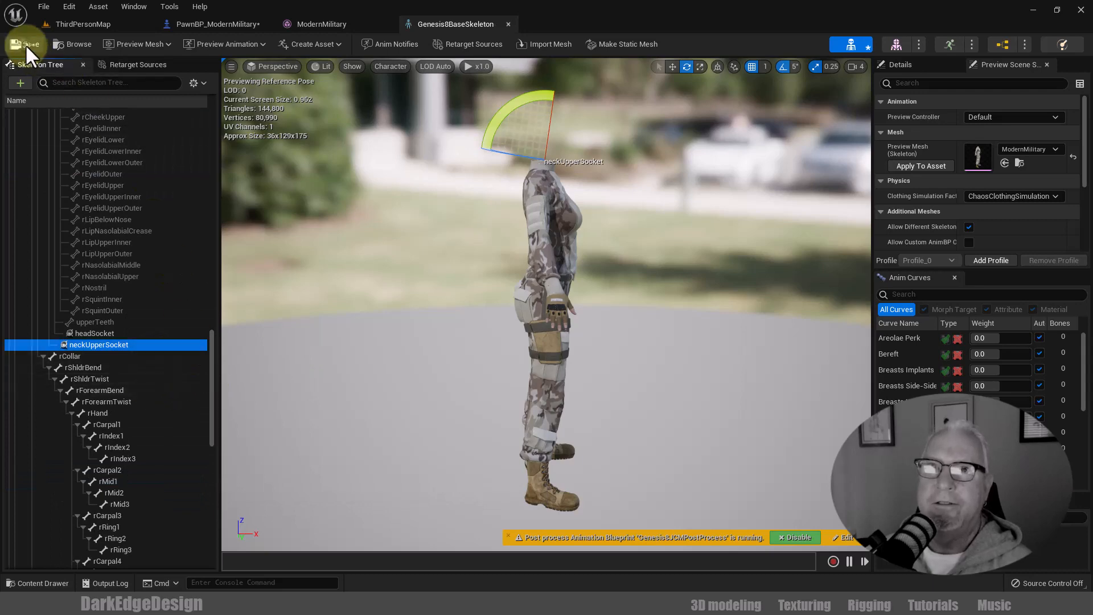
# Close the skeleton and mesh editors and set the Parent Socket of Vivian_FaceMesh to neckUpperSocket in PawnBP_ModernMilitary
pyautogui.click(509, 24)
pyautogui.click(387, 24)
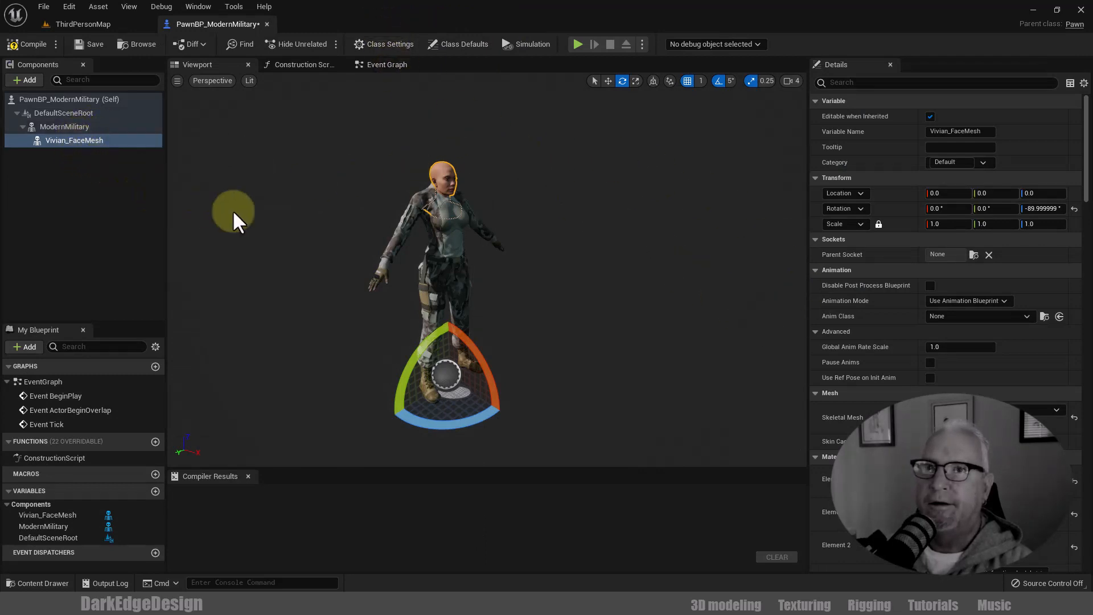
pyautogui.click(973, 255)
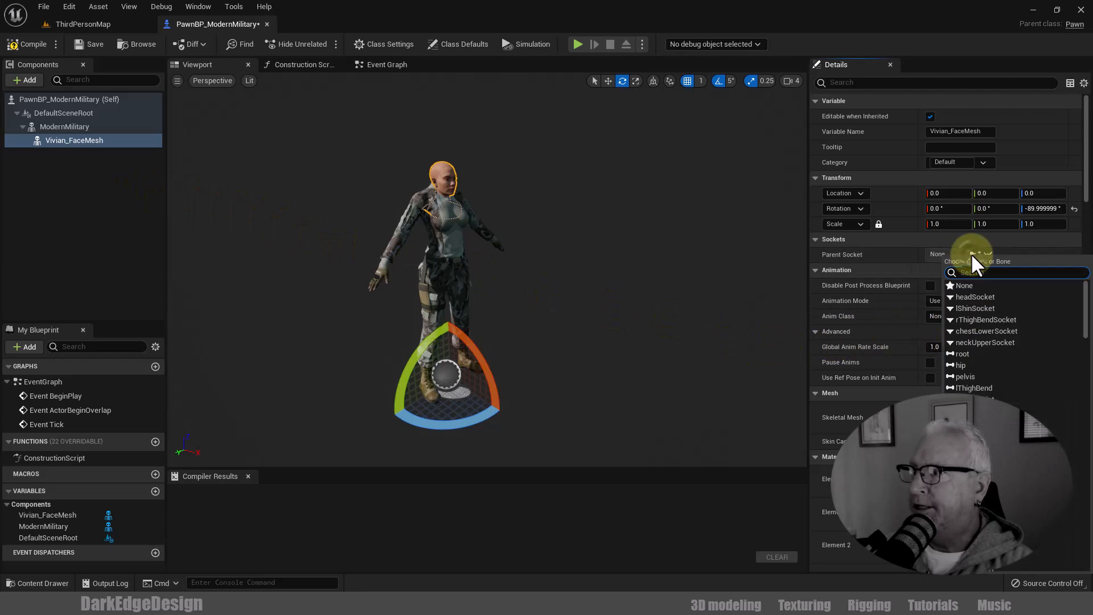
pyautogui.click(993, 343)
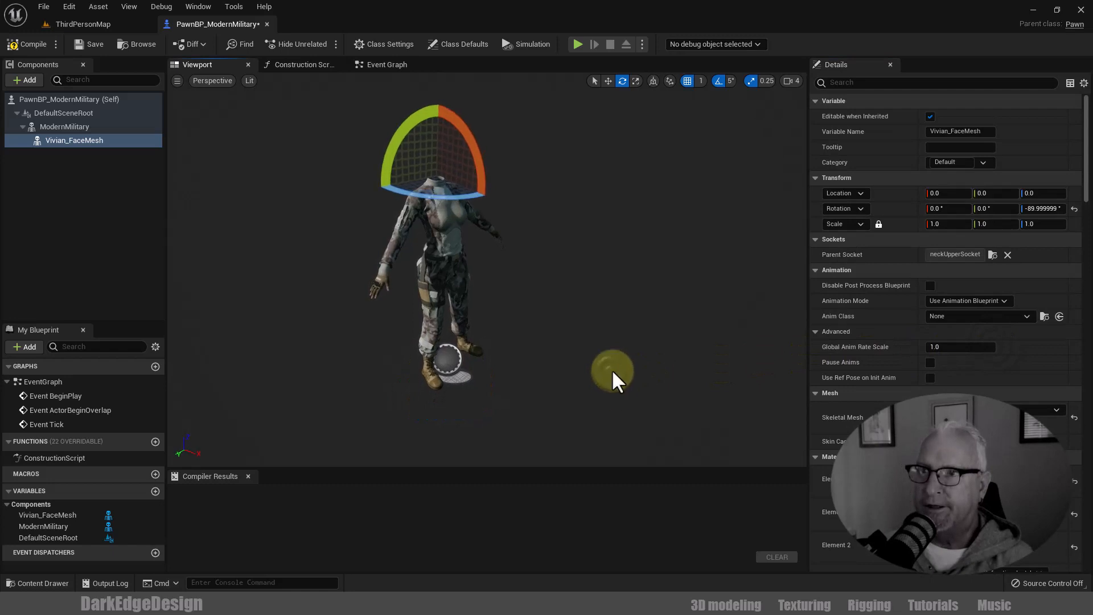
pyautogui.moveTo(612, 370)
pyautogui.mouseDown()
pyautogui.moveTo(592, 314)
pyautogui.moveTo(611, 370)
pyautogui.mouseUp()
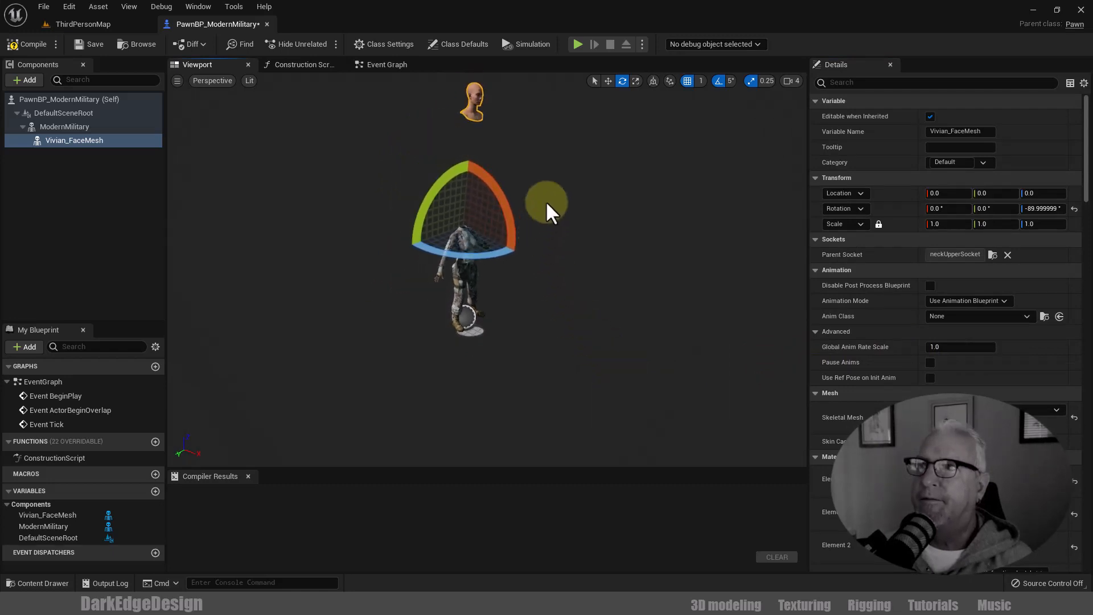
# Move the Vivian_FaceMesh component down to about Z -149 so the head sits on the body
pyautogui.press('r')
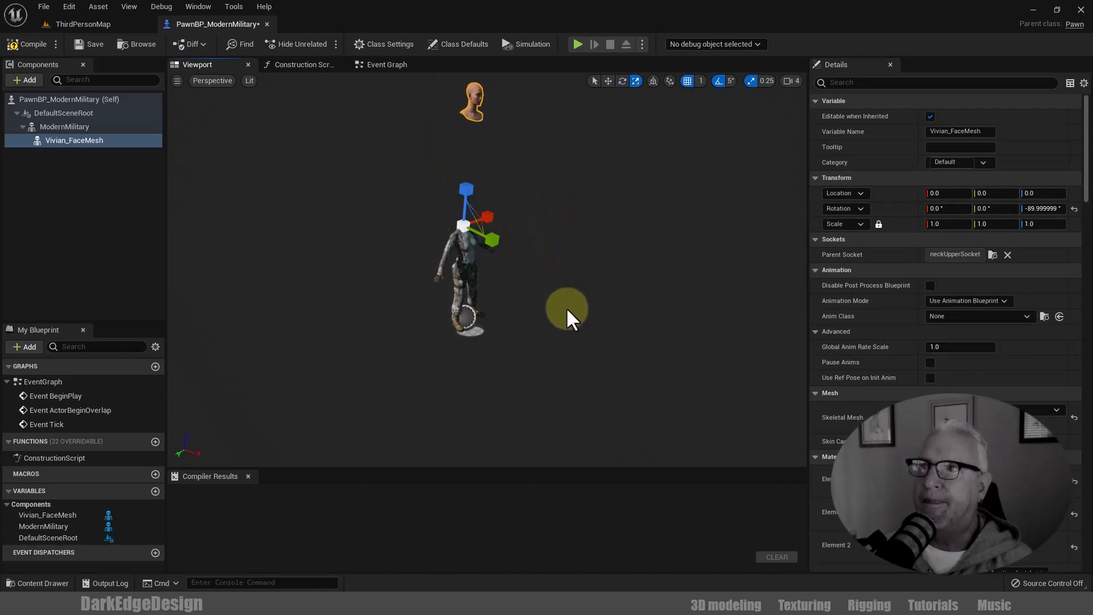
pyautogui.moveTo(566, 307)
pyautogui.mouseDown()
pyautogui.moveTo(642, 308)
pyautogui.moveTo(575, 316)
pyautogui.mouseUp()
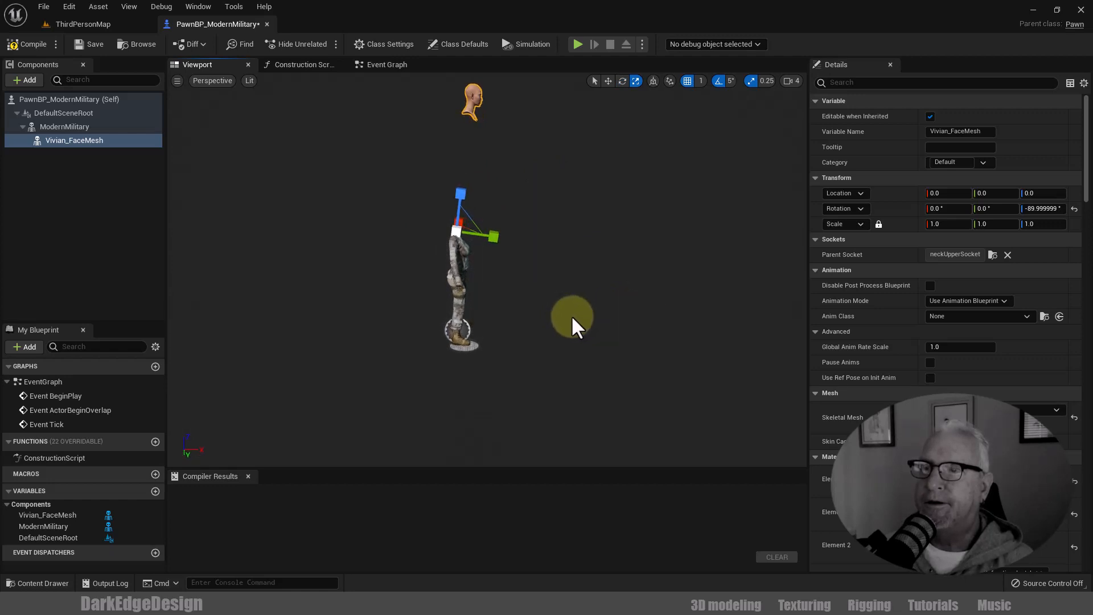
pyautogui.press('w')
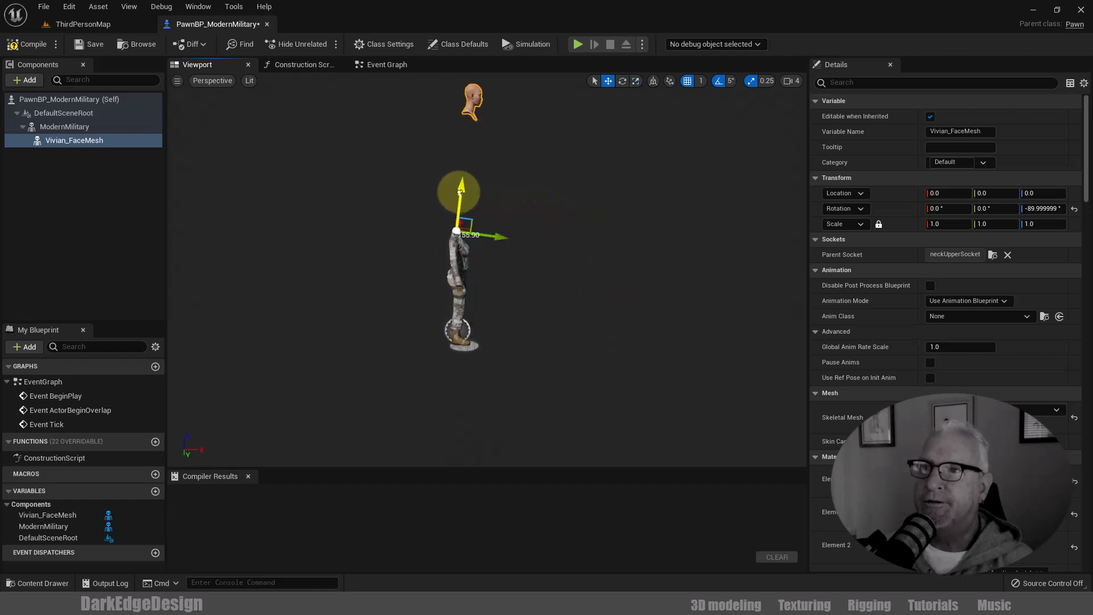
pyautogui.moveTo(460, 192); pyautogui.dragTo(459, 300)
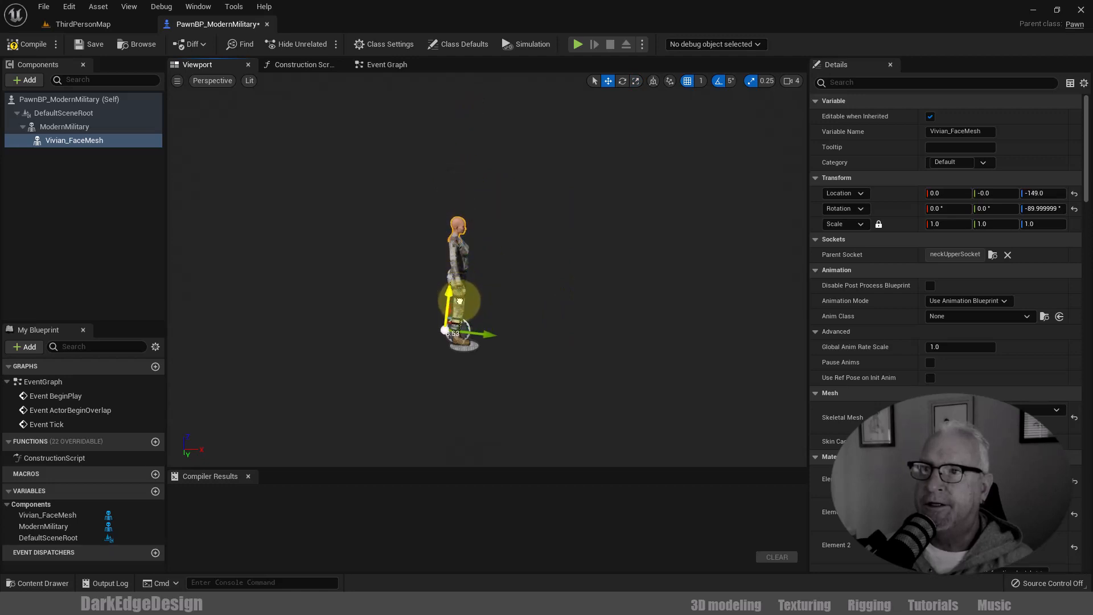
pyautogui.scroll(8, 506, 302)
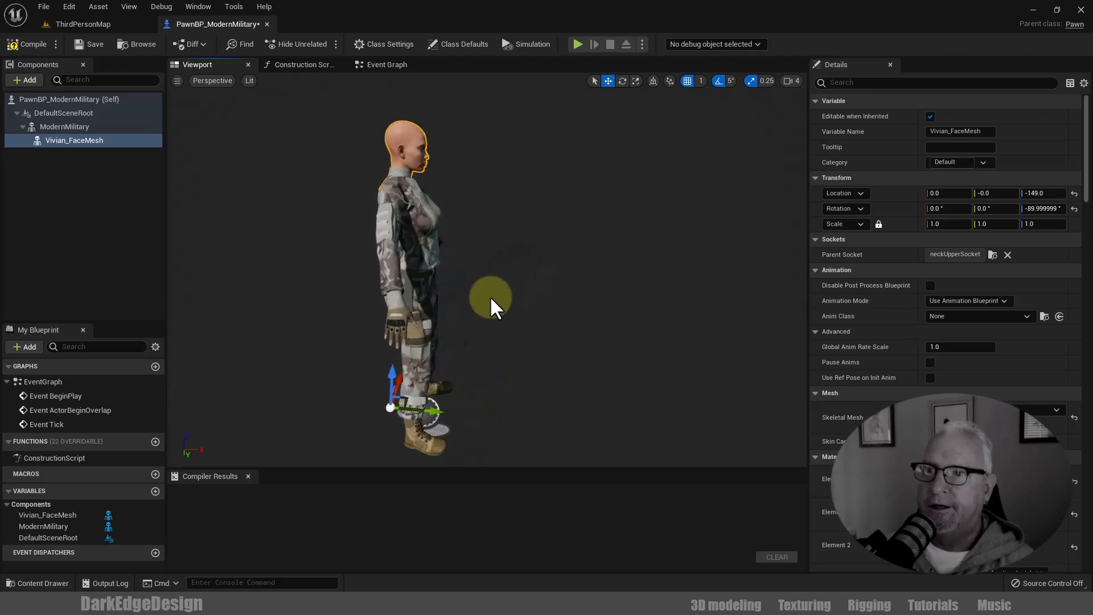
# Nudge Vivian_FaceMesh slightly forward to X 1.0 and up to Z -147
pyautogui.moveTo(431, 411); pyautogui.dragTo(427, 407)
pyautogui.moveTo(549, 366); pyautogui.dragTo(378, 344)
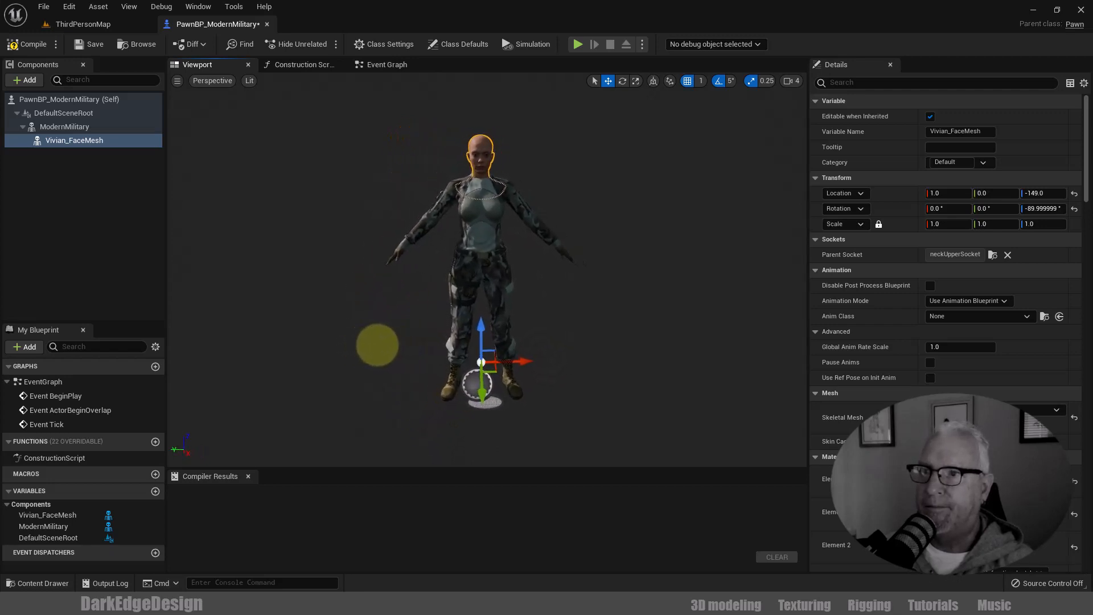
pyautogui.moveTo(481, 333); pyautogui.dragTo(481, 328)
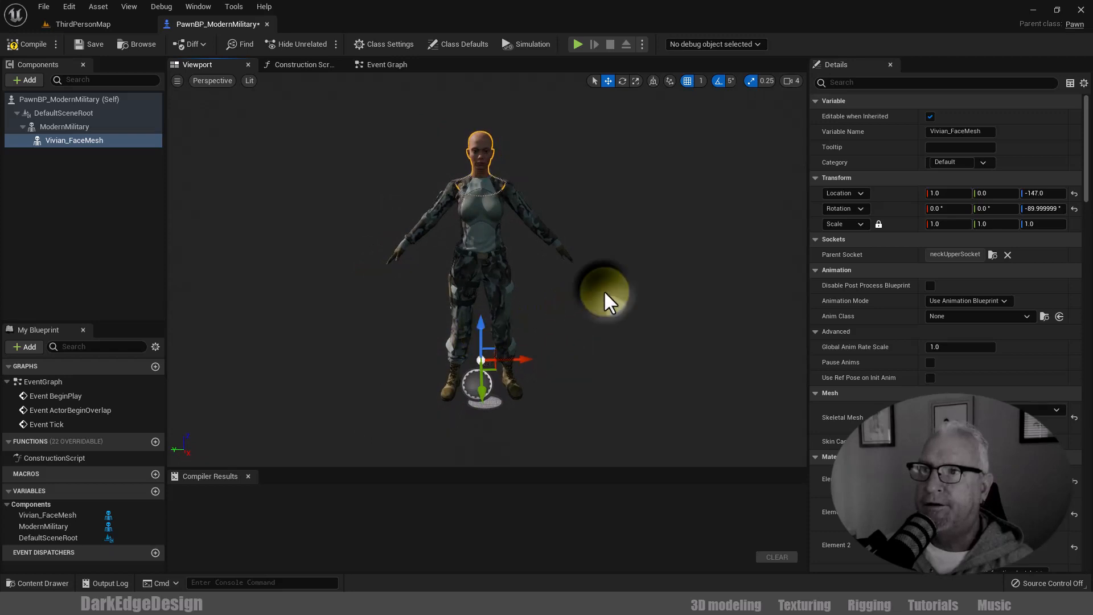
# Examine from the front and the side how the head and neck fit into the uniform's collar
pyautogui.scroll(3, 586, 334)
pyautogui.scroll(2, 642, 290)
pyautogui.moveTo(645, 284); pyautogui.dragTo(642, 285, button='right')
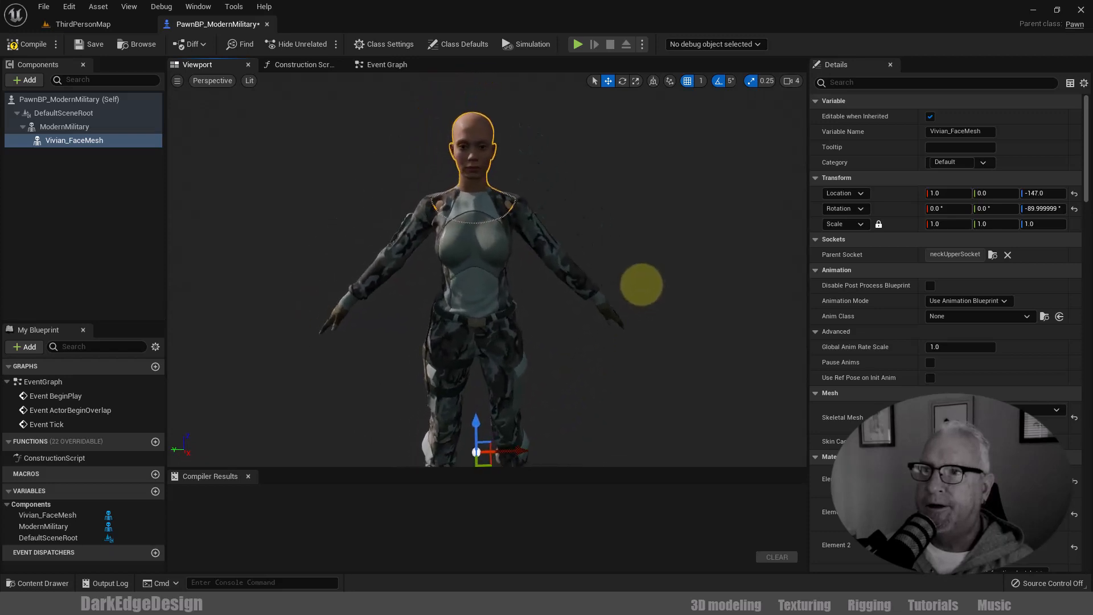
pyautogui.moveTo(601, 347); pyautogui.dragTo(780, 353, button='right')
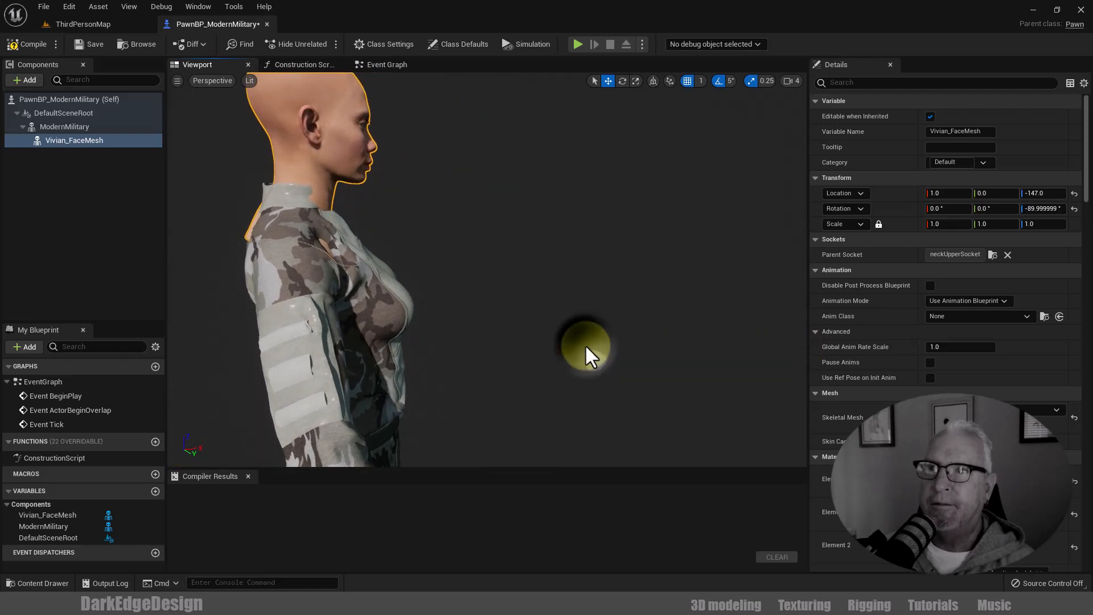
pyautogui.scroll(-4, 584, 349)
pyautogui.moveTo(562, 347); pyautogui.dragTo(541, 333, button='right')
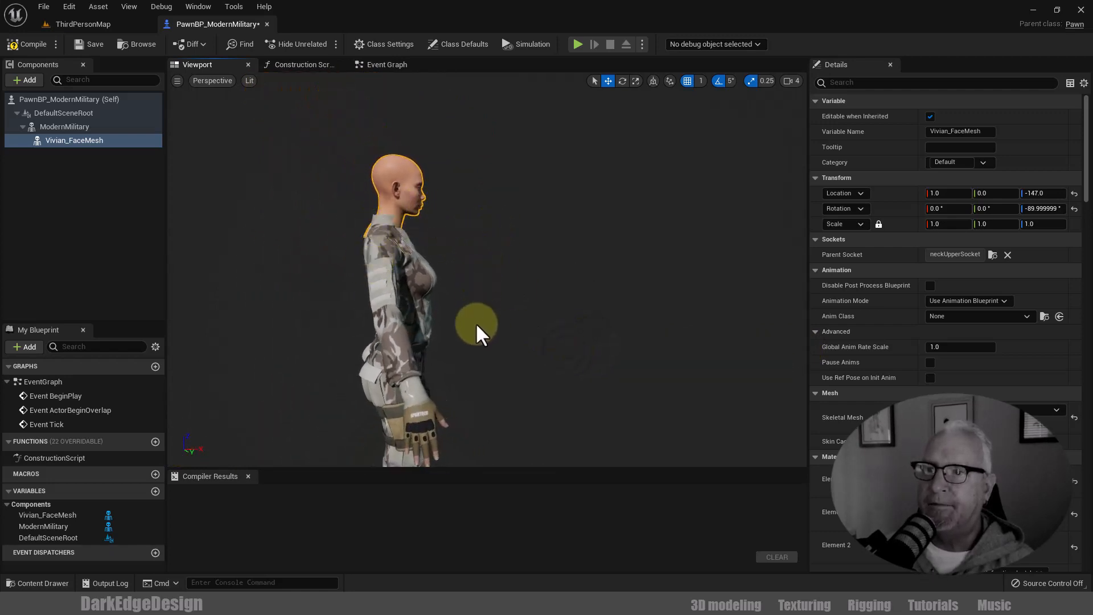
pyautogui.keyDown('alt'); pyautogui.moveTo(504, 340); pyautogui.dragTo(503, 373); pyautogui.keyUp('alt')
pyautogui.moveTo(504, 340); pyautogui.dragTo(514, 346, button='middle')
pyautogui.keyDown('alt'); pyautogui.moveTo(514, 346); pyautogui.dragTo(486, 332); pyautogui.keyUp('alt')
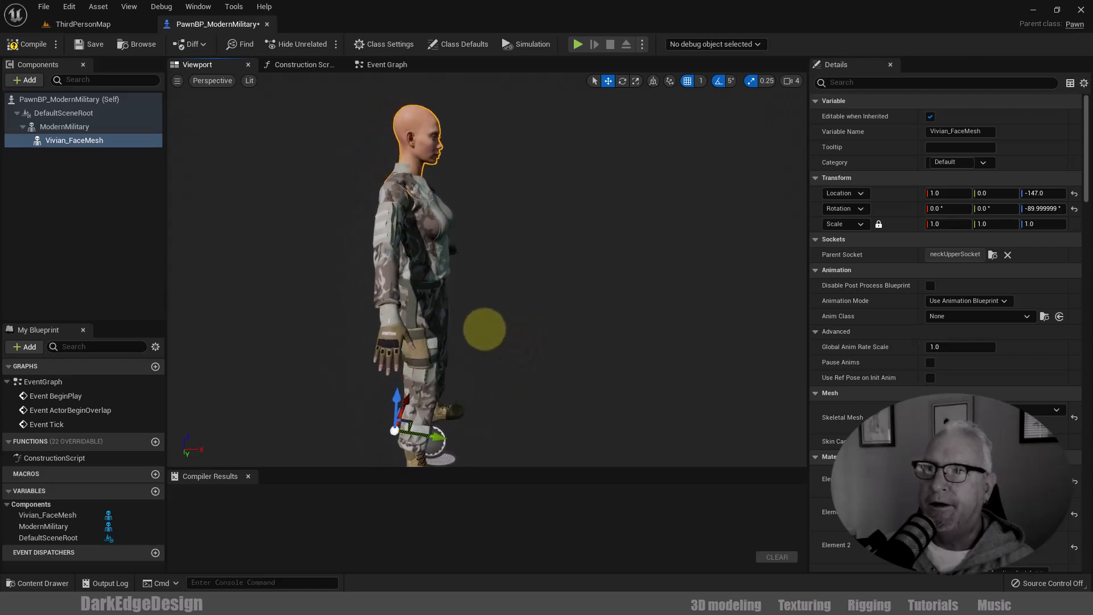
# Tilt Vivian_FaceMesh -5° about X and realign it with the collar at about X 12.95 and Z -145.95
pyautogui.click(624, 80)
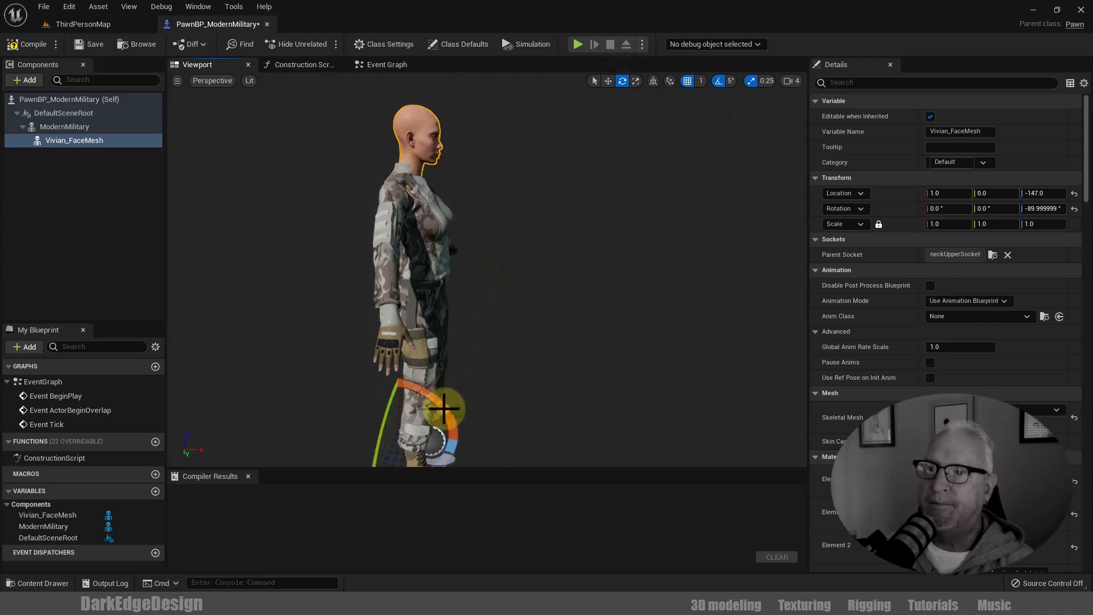
pyautogui.moveTo(444, 409); pyautogui.dragTo(444, 409)
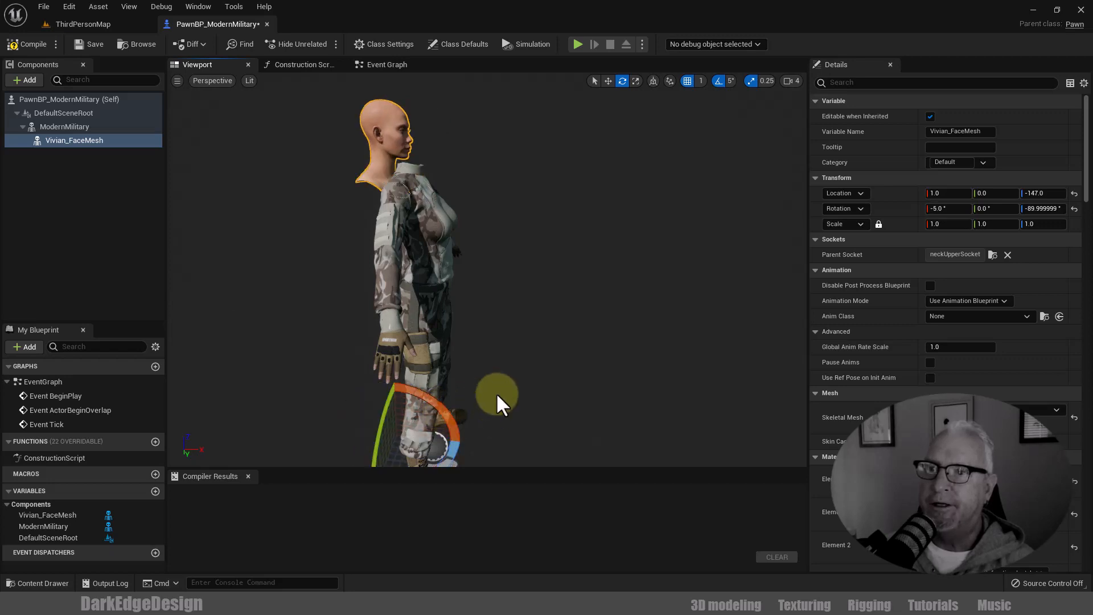
pyautogui.click(608, 81)
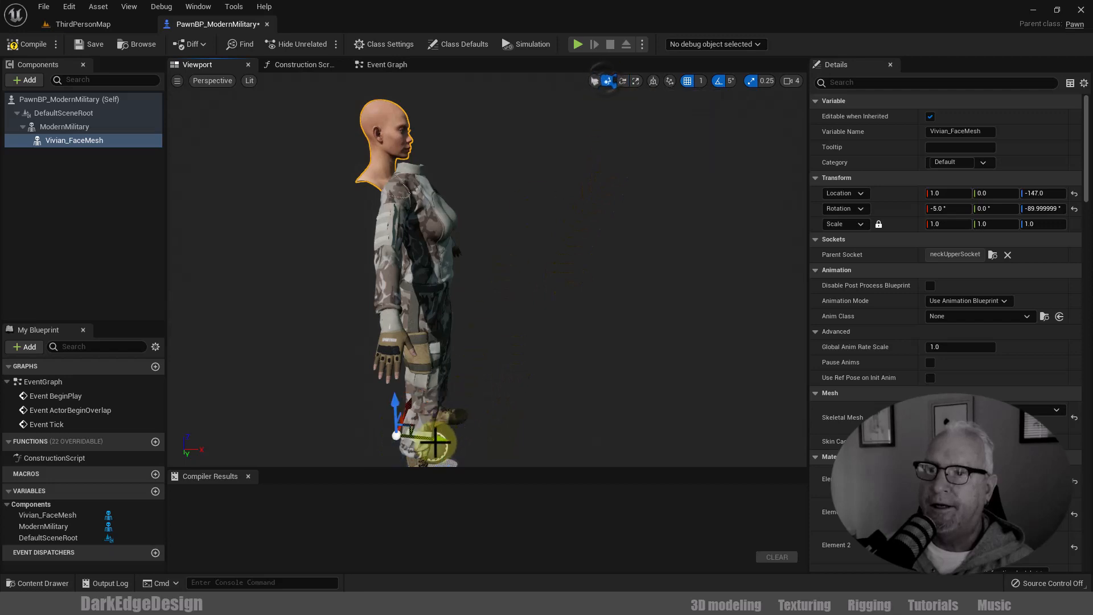
pyautogui.keyDown('alt'); pyautogui.moveTo(502, 428); pyautogui.dragTo(464, 434); pyautogui.keyUp('alt')
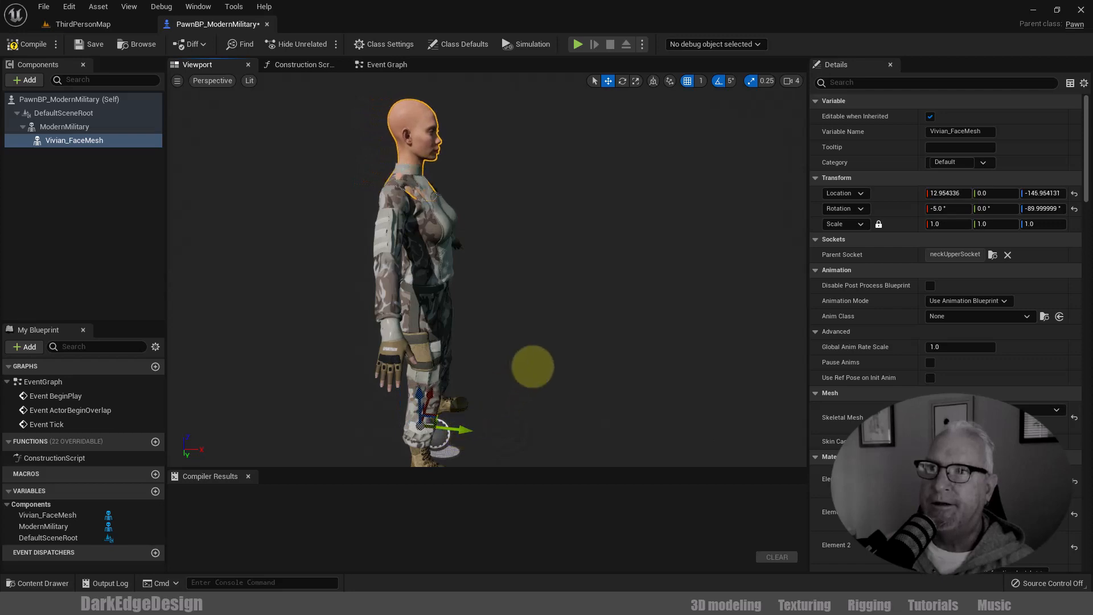
pyautogui.keyDown('alt'); pyautogui.moveTo(532, 366); pyautogui.dragTo(394, 349); pyautogui.keyUp('alt')
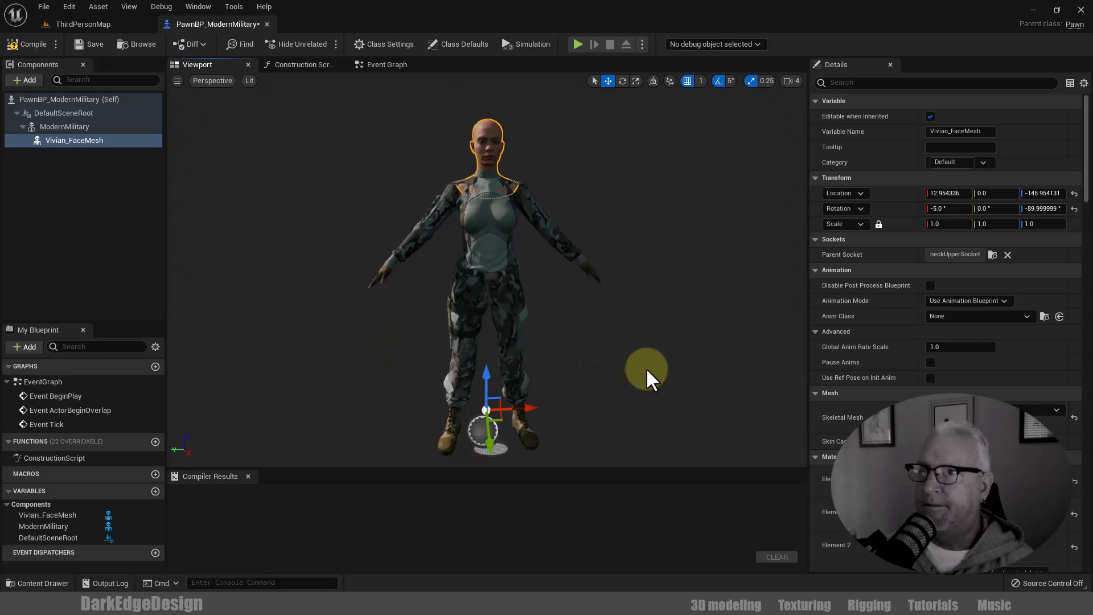
pyautogui.scroll(-2, 646, 367)
pyautogui.moveTo(641, 364)
pyautogui.keyDown('alt'); pyautogui.mouseDown()
pyautogui.moveTo(666, 370)
pyautogui.moveTo(639, 360)
pyautogui.mouseUp(); pyautogui.keyUp('alt')
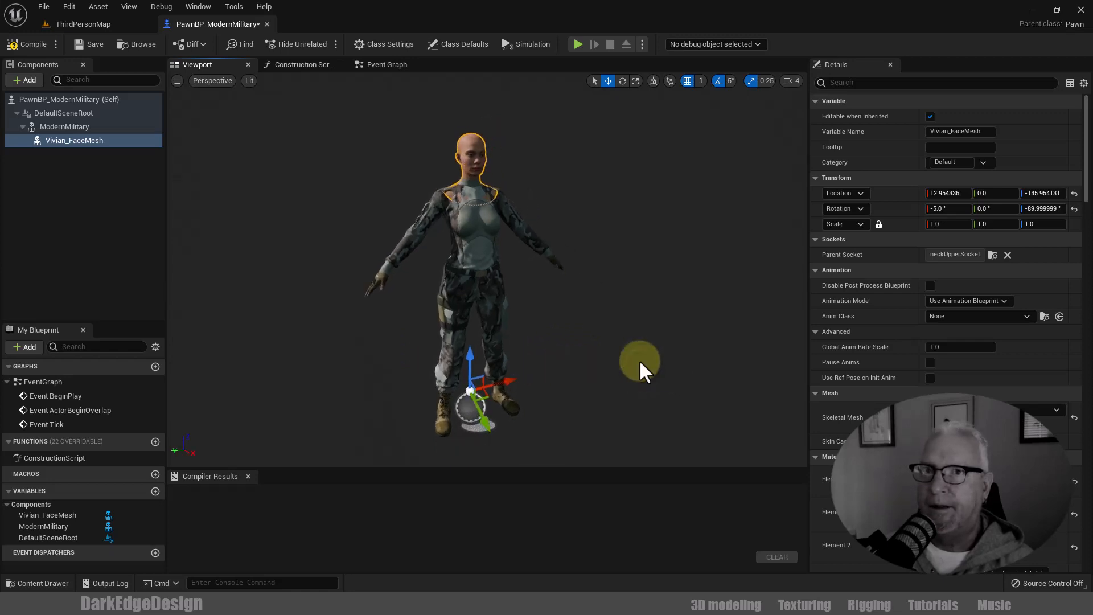
# Select the ModernMilitary body component in PawnBP_ModernMilitary
pyautogui.click(100, 126)
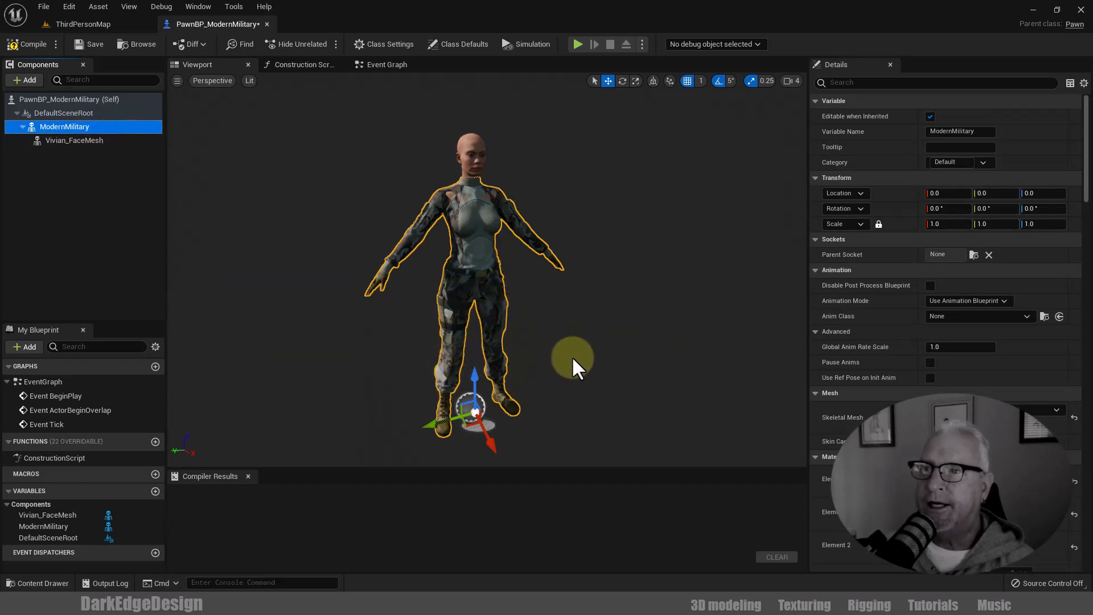
pyautogui.keyDown('alt'); pyautogui.moveTo(571, 356); pyautogui.dragTo(530, 344); pyautogui.keyUp('alt')
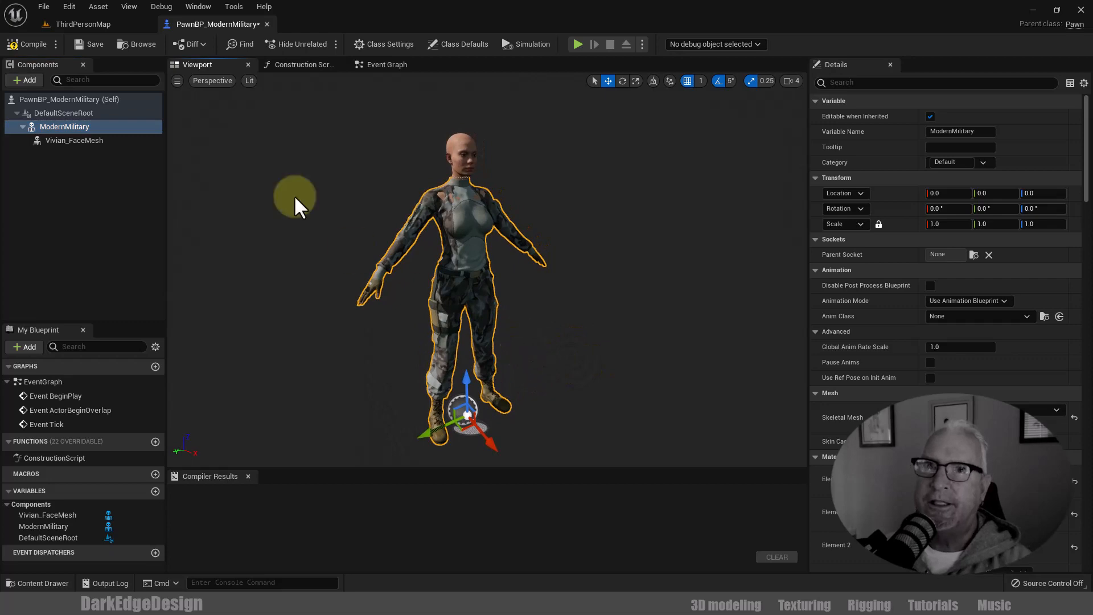
pyautogui.click(114, 25)
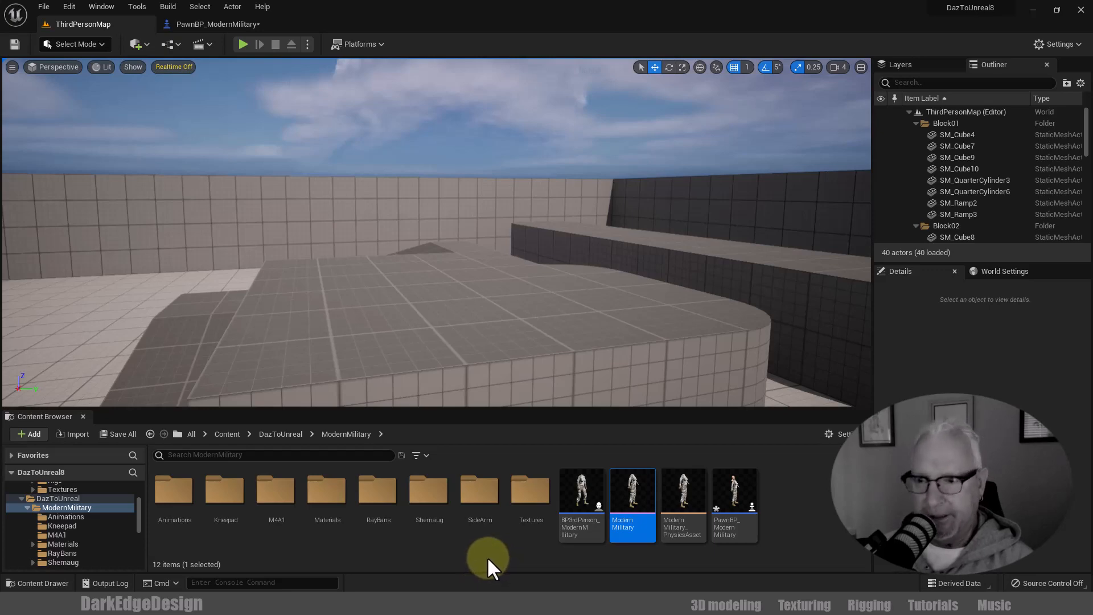
pyautogui.click(208, 22)
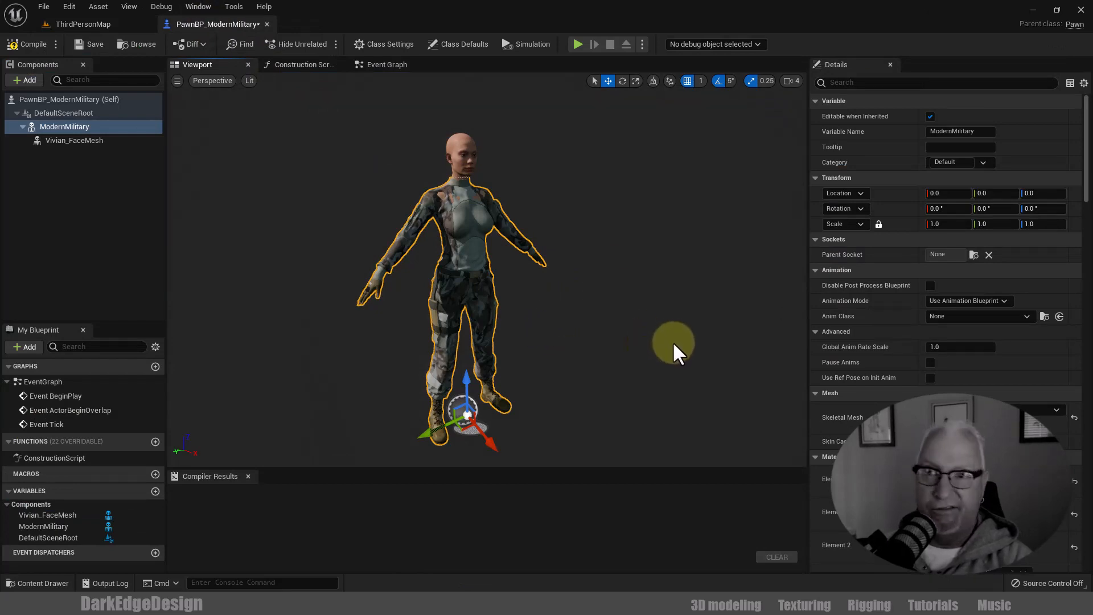
# Add the RayBans static mesh from the ModernMilitary RayBans folder as a child component of Vivian_FaceMesh in PawnBP_ModernMilitary
pyautogui.click(99, 25)
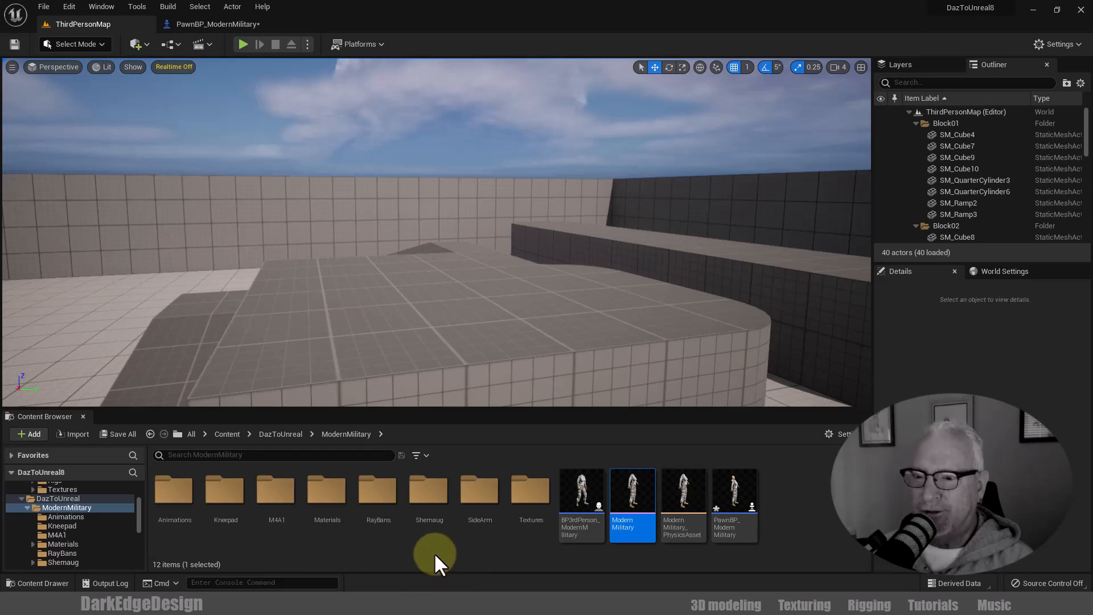
pyautogui.doubleClick(386, 493)
pyautogui.click(382, 494)
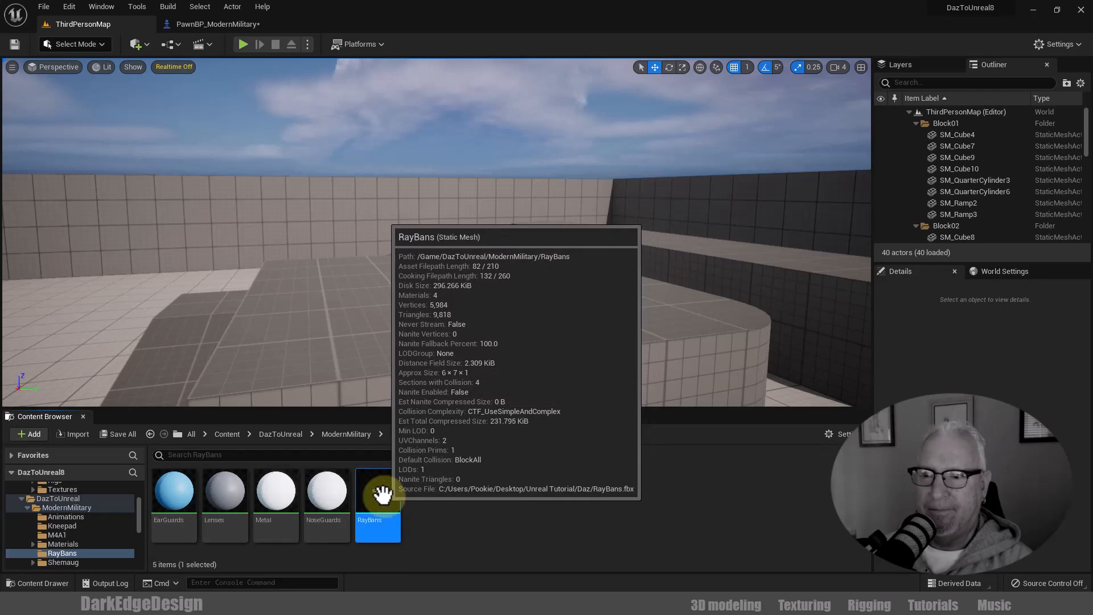
pyautogui.click(225, 24)
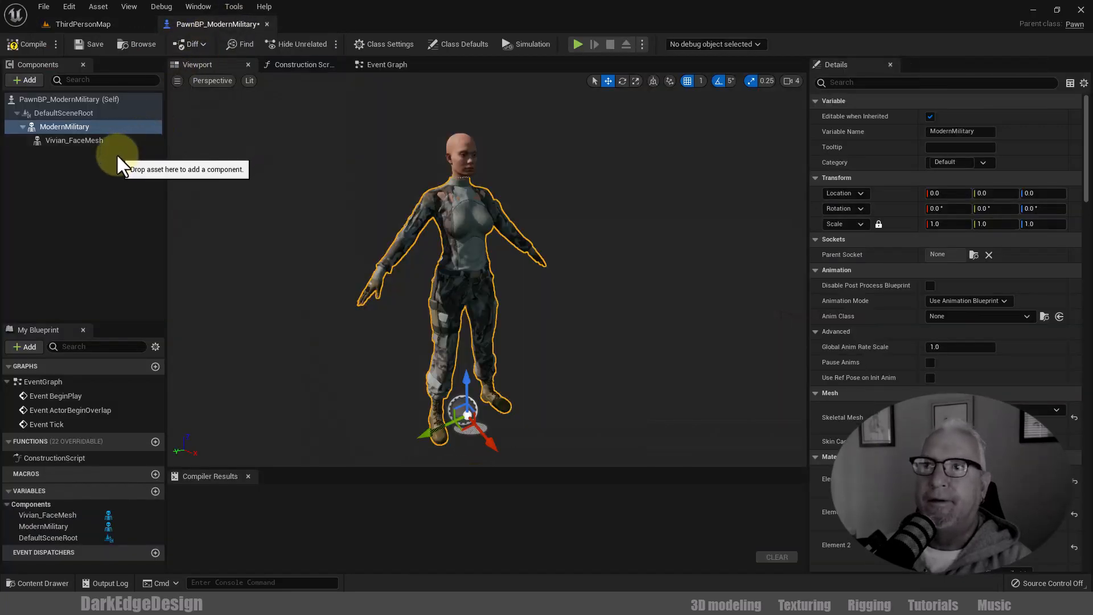
pyautogui.click(62, 142)
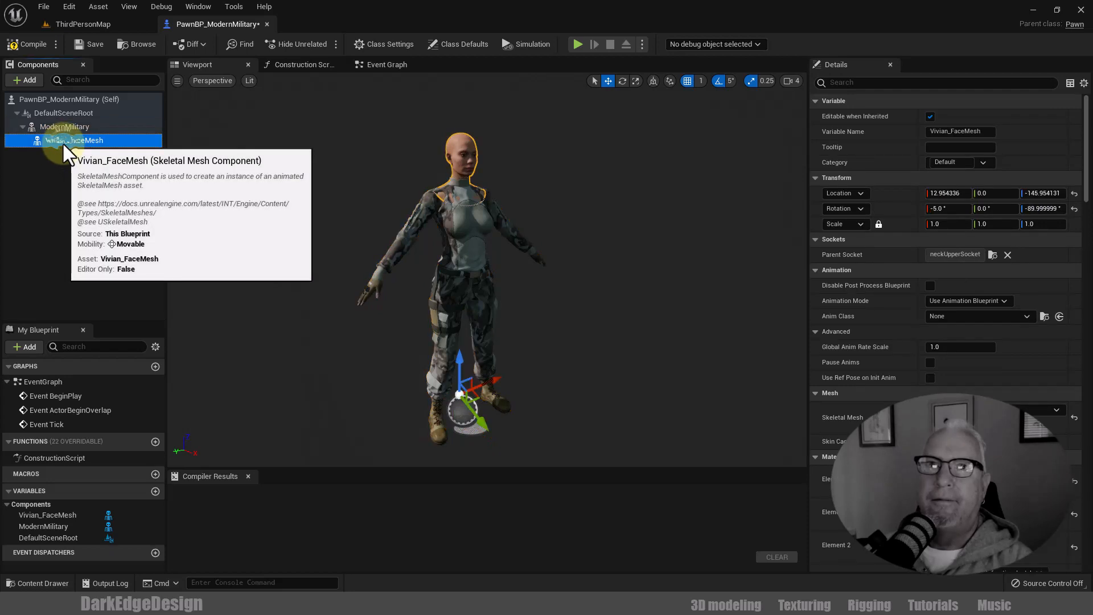
pyautogui.click(25, 79)
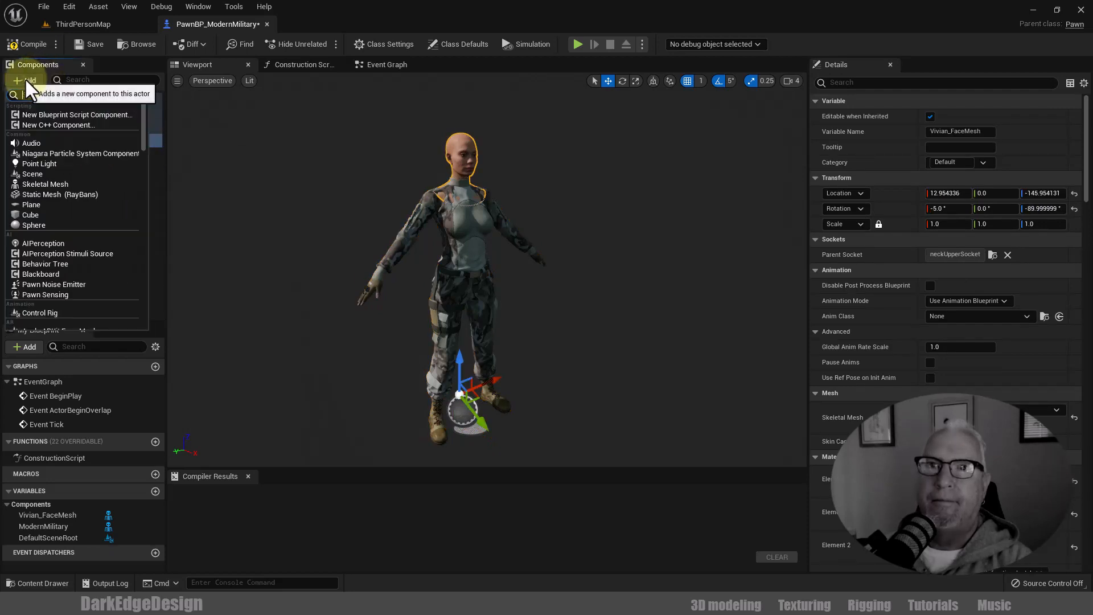
pyautogui.click(72, 192)
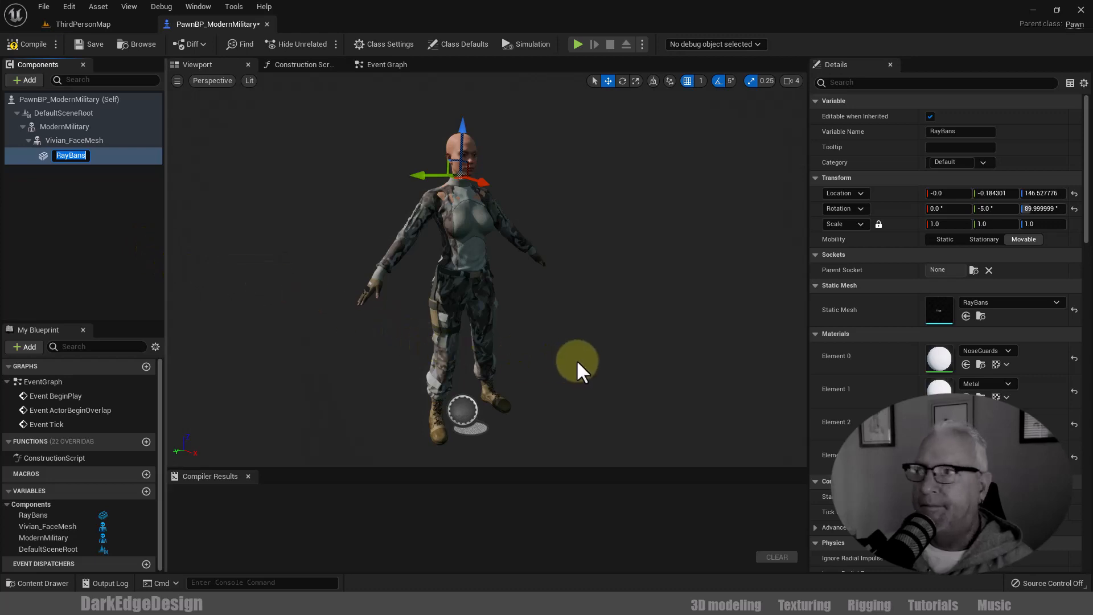
pyautogui.click(103, 201)
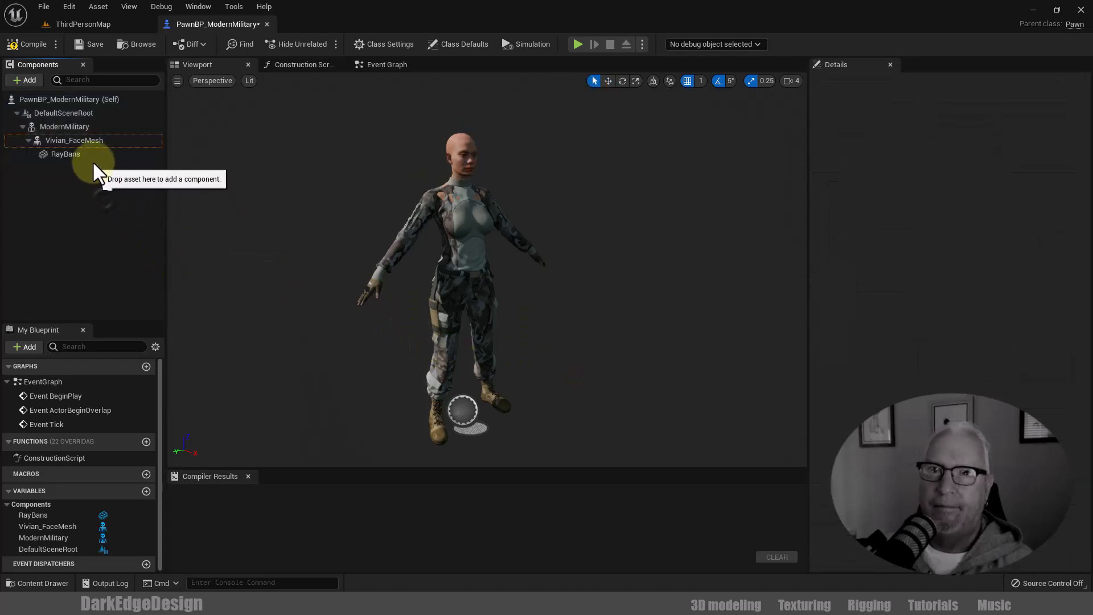
# Rotate the RayBans component to 5° about X and 0° about Y and Z, and set its uniform scale to 2.0
pyautogui.click(91, 152)
pyautogui.moveTo(600, 288); pyautogui.dragTo(575, 293)
pyautogui.press('e')
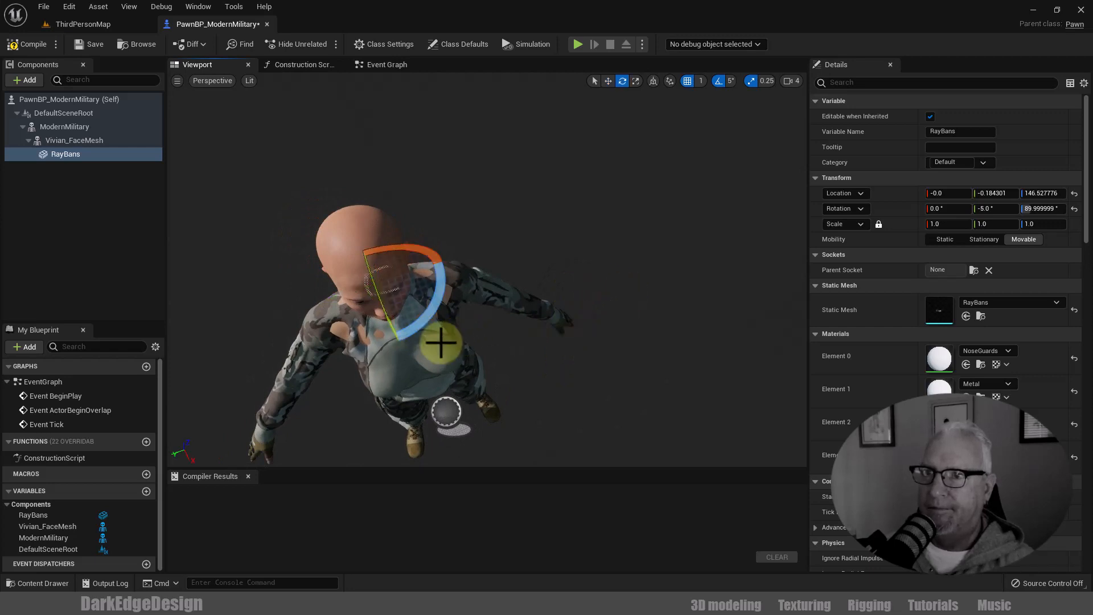
pyautogui.moveTo(415, 325); pyautogui.dragTo(532, 202)
pyautogui.click(938, 224)
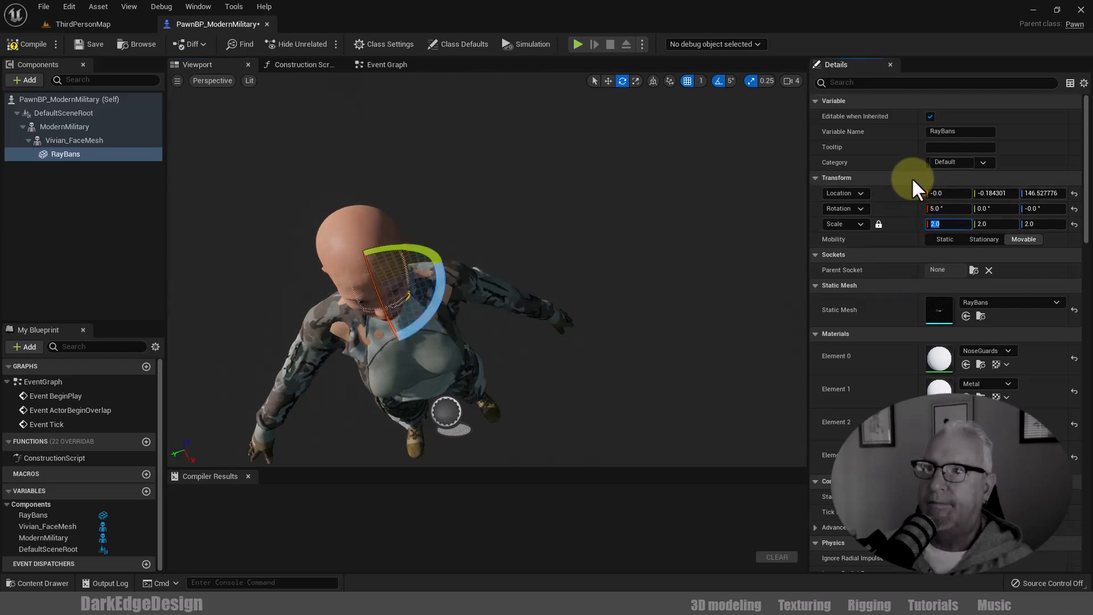
# Move the RayBans up and forward to eye level on the face, at about Y 3.76 and Z 157.22
pyautogui.moveTo(550, 360)
pyautogui.mouseDown(button='right')
pyautogui.moveTo(575, 332)
pyautogui.moveTo(539, 378)
pyautogui.moveTo(519, 378)
pyautogui.moveTo(600, 353)
pyautogui.moveTo(596, 334)
pyautogui.moveTo(581, 390)
pyautogui.moveTo(654, 378)
pyautogui.moveTo(626, 385)
pyautogui.moveTo(615, 367)
pyautogui.moveTo(595, 369)
pyautogui.moveTo(674, 382)
pyautogui.moveTo(654, 383)
pyautogui.moveTo(671, 373)
pyautogui.moveTo(670, 348)
pyautogui.moveTo(695, 334)
pyautogui.moveTo(622, 231)
pyautogui.mouseUp(button='right')
pyautogui.press('f')
pyautogui.press('r')
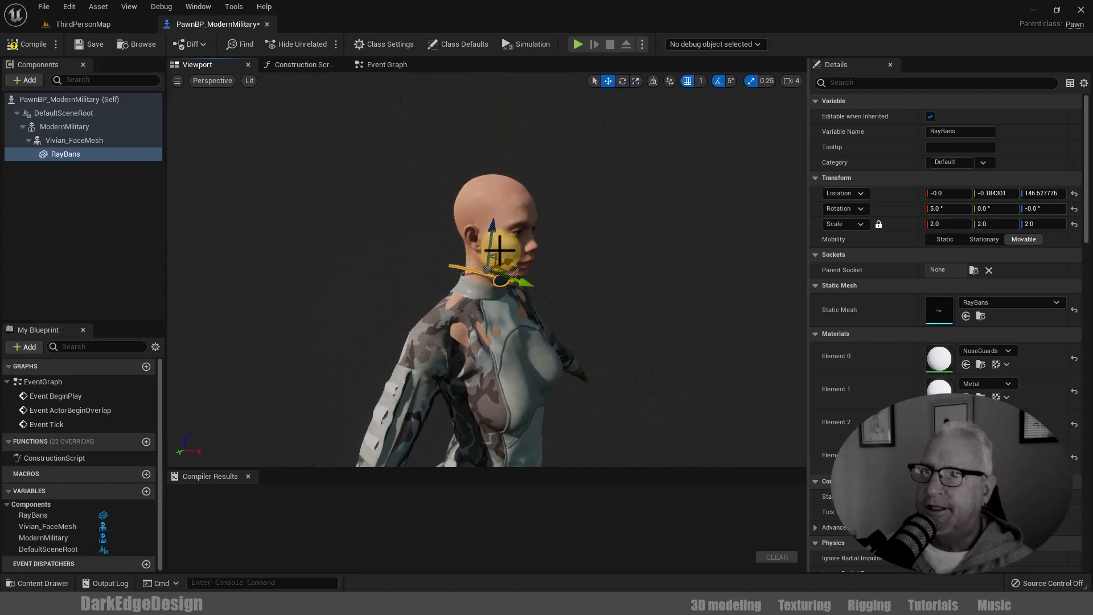
pyautogui.moveTo(499, 250); pyautogui.dragTo(508, 191)
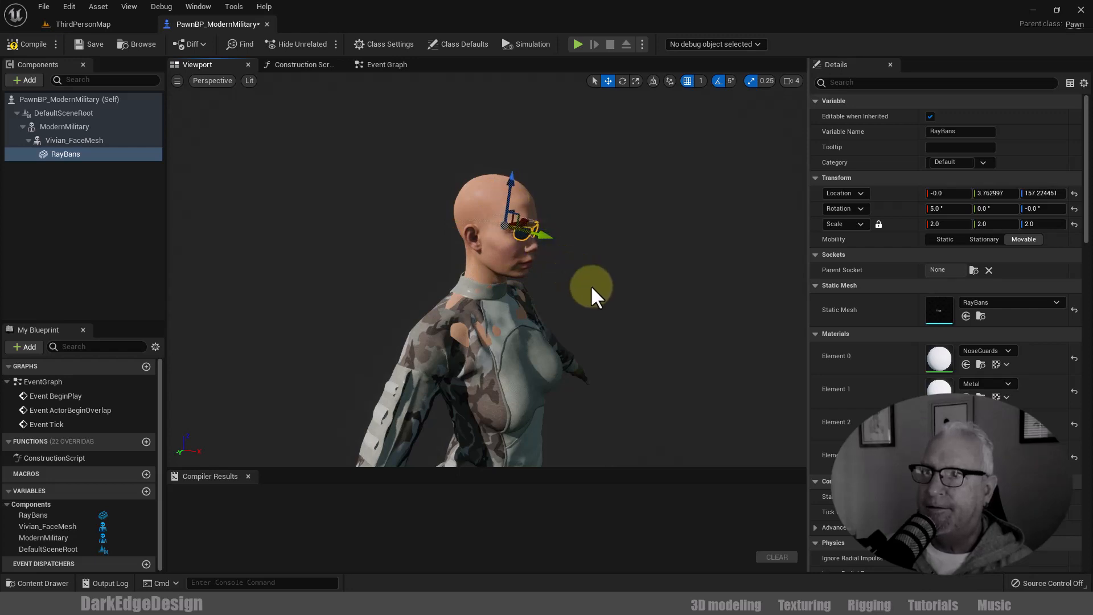
# Set the RayBans' uniform scale to 2.2 and shift them back against the face to about Y 2.77 and Z 157.31
pyautogui.keyDown('alt'); pyautogui.moveTo(625, 302); pyautogui.dragTo(606, 322); pyautogui.keyUp('alt')
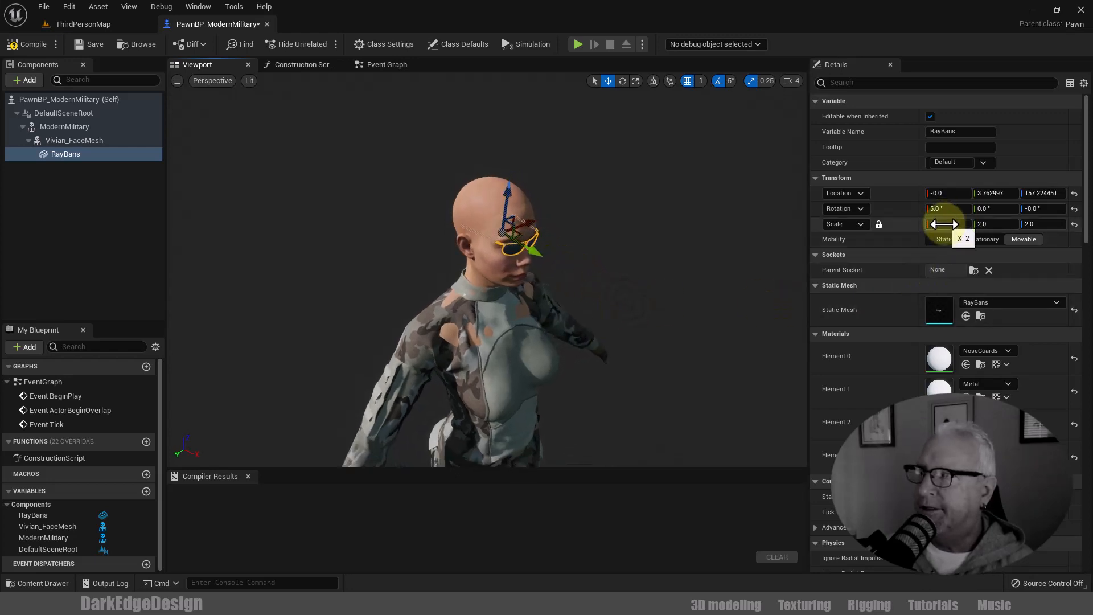
pyautogui.write('2.2')
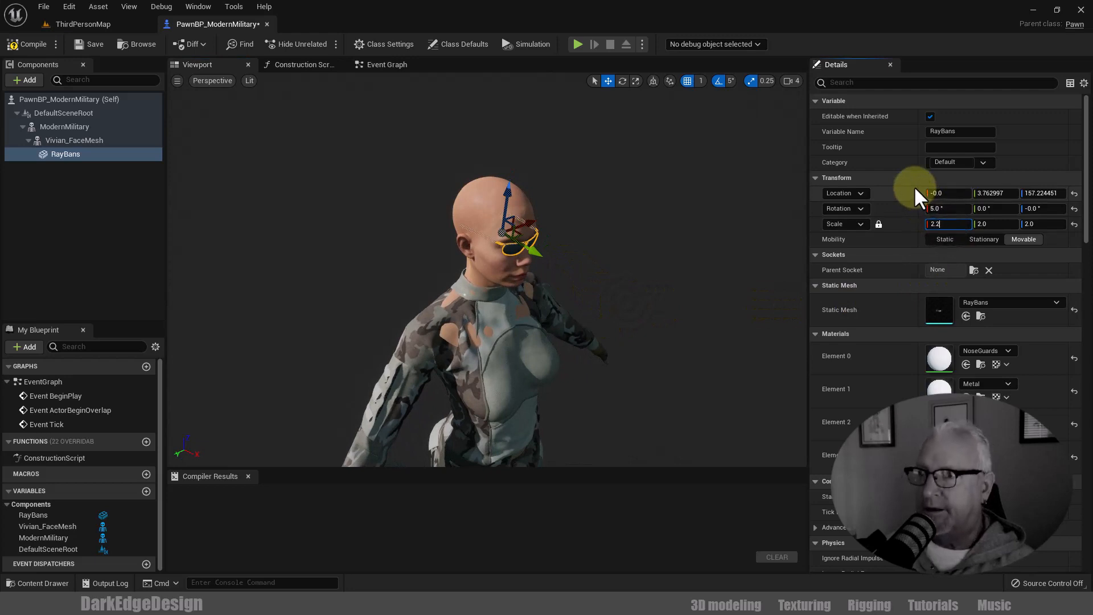
pyautogui.press('Return')
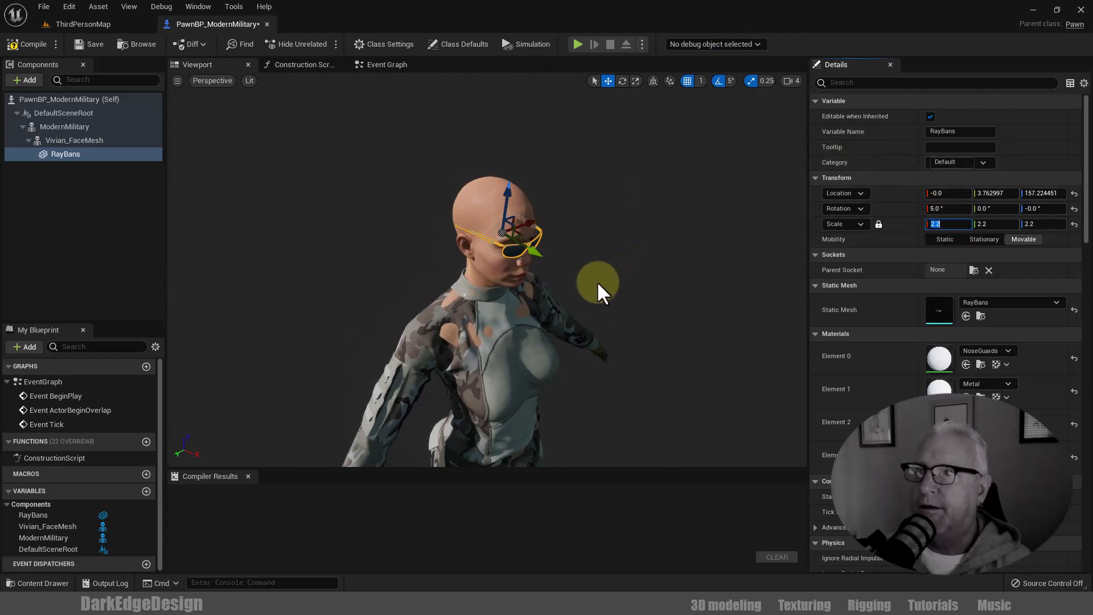
pyautogui.keyDown('alt'); pyautogui.moveTo(597, 282); pyautogui.dragTo(629, 267); pyautogui.keyUp('alt')
pyautogui.keyDown('alt'); pyautogui.moveTo(600, 277); pyautogui.dragTo(603, 289, button='right'); pyautogui.keyUp('alt')
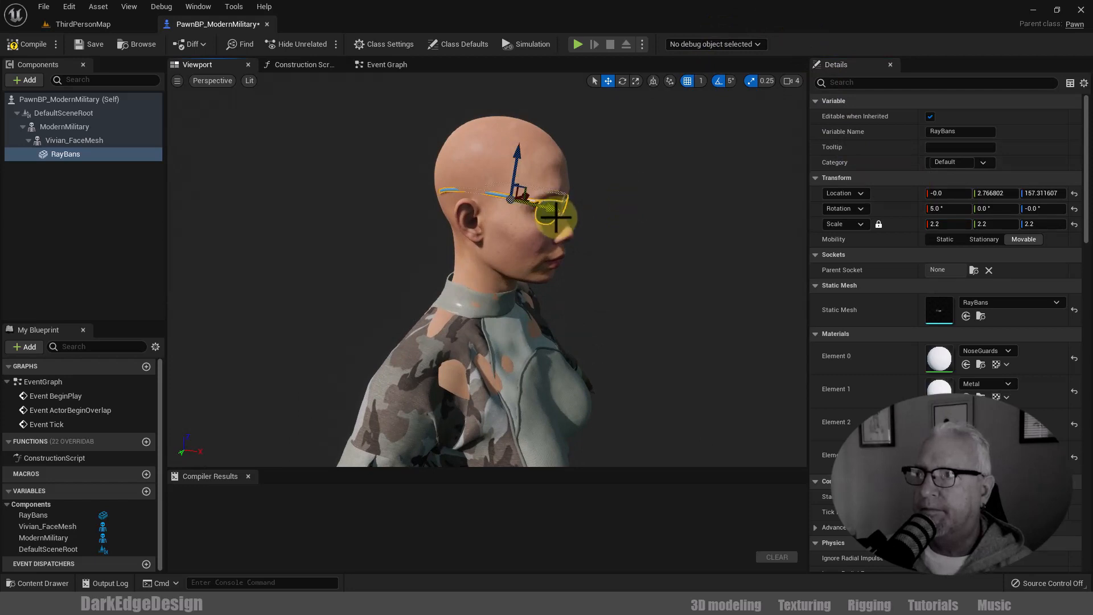
# Set the RayBans' uniform scale to 2.3 and check their fit around the head from the side and front
pyautogui.keyDown('alt'); pyautogui.moveTo(644, 253); pyautogui.dragTo(403, 269); pyautogui.keyUp('alt')
pyautogui.keyDown('alt'); pyautogui.moveTo(704, 246); pyautogui.dragTo(700, 245, button='right'); pyautogui.keyUp('alt')
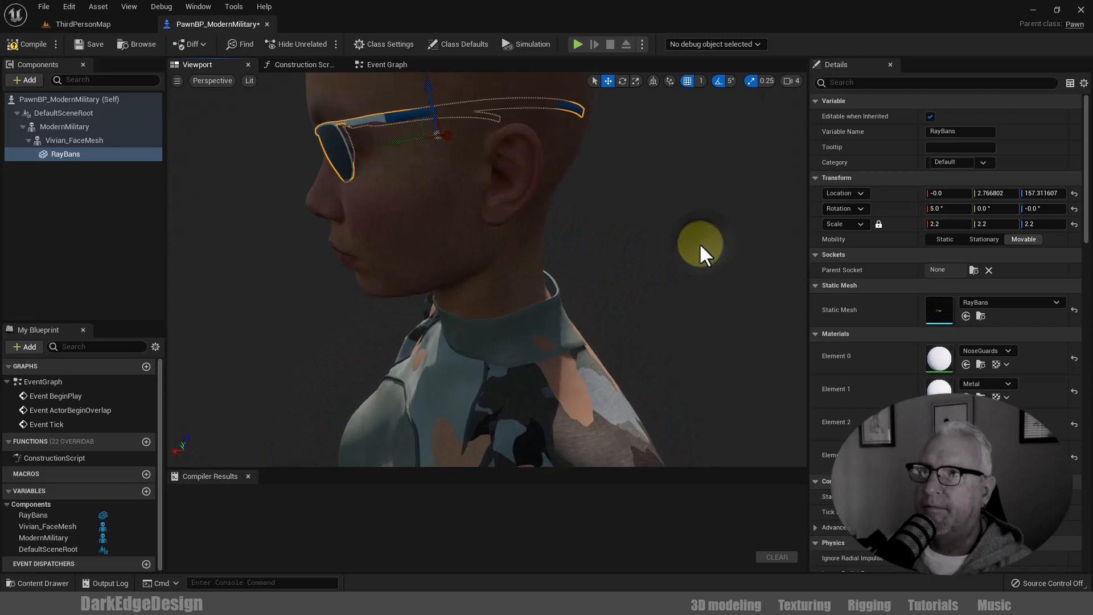
pyautogui.keyDown('alt'); pyautogui.moveTo(700, 245); pyautogui.dragTo(710, 249); pyautogui.keyUp('alt')
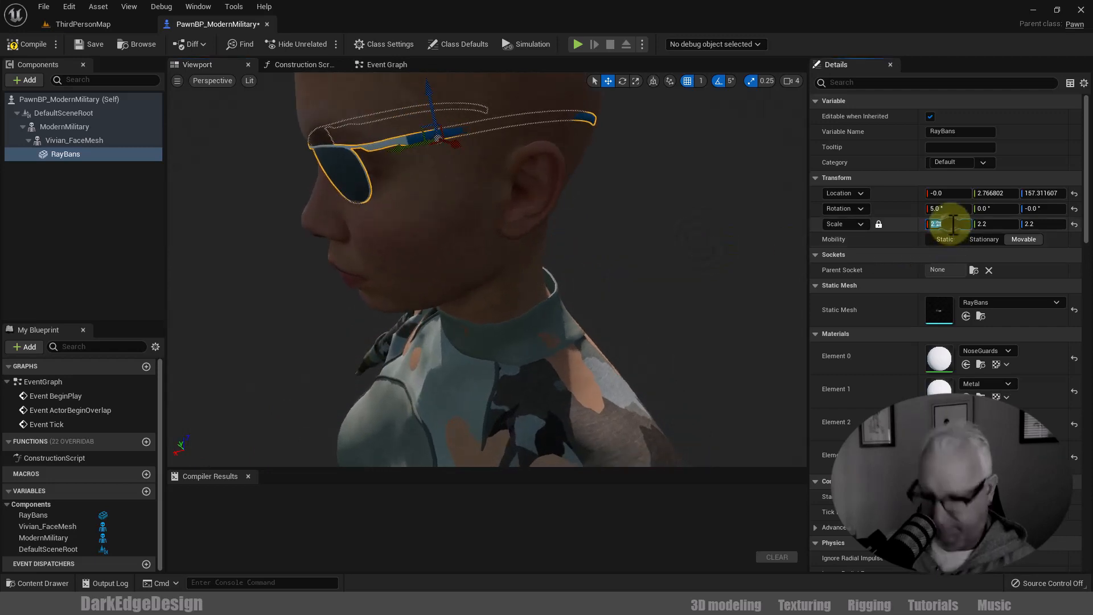
pyautogui.write('.3')
pyautogui.press('Return')
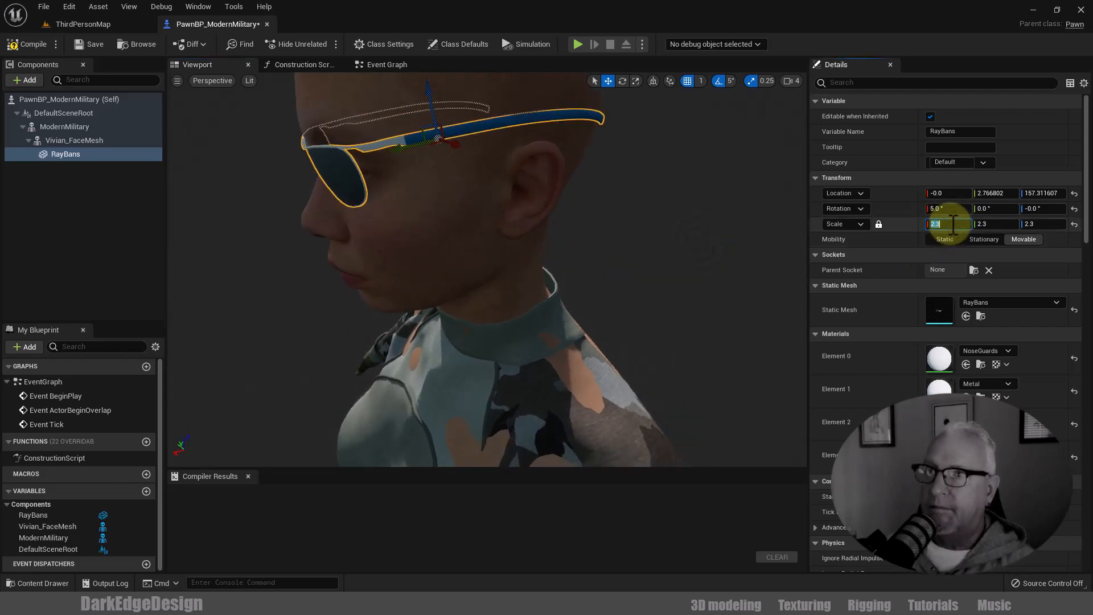
pyautogui.keyDown('alt'); pyautogui.moveTo(649, 288); pyautogui.dragTo(674, 285); pyautogui.keyUp('alt')
pyautogui.click(435, 151)
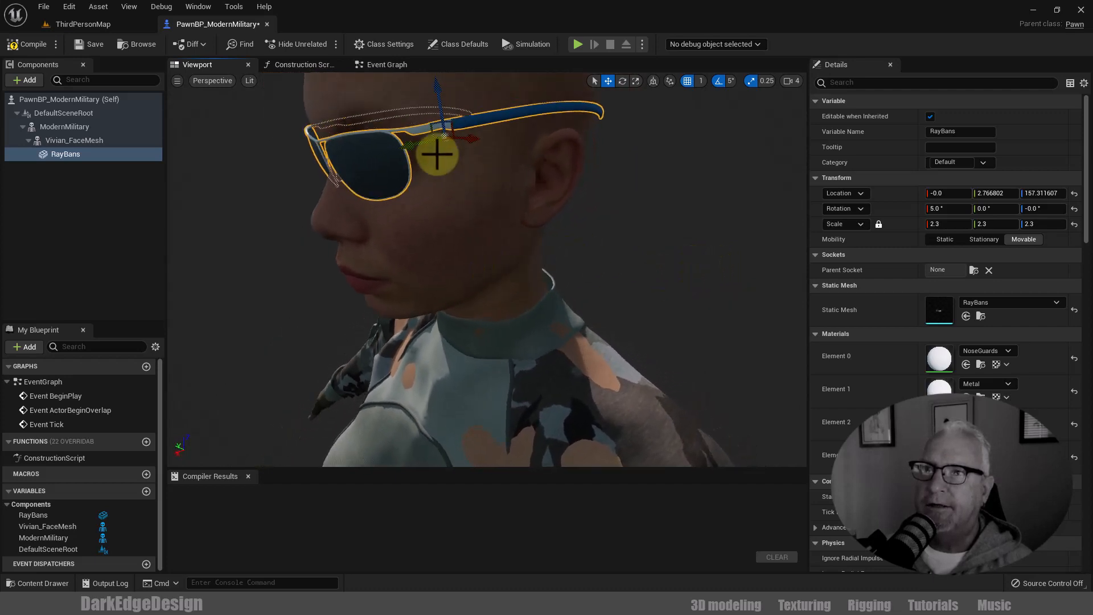
pyautogui.keyDown('alt'); pyautogui.moveTo(646, 274); pyautogui.dragTo(632, 269, button='right'); pyautogui.keyUp('alt')
pyautogui.keyDown('alt'); pyautogui.moveTo(595, 286); pyautogui.dragTo(634, 268); pyautogui.keyUp('alt')
pyautogui.keyDown('alt'); pyautogui.moveTo(625, 268); pyautogui.dragTo(623, 271, button='middle'); pyautogui.keyUp('alt')
pyautogui.keyDown('alt'); pyautogui.moveTo(368, 238); pyautogui.dragTo(403, 235); pyautogui.keyUp('alt')
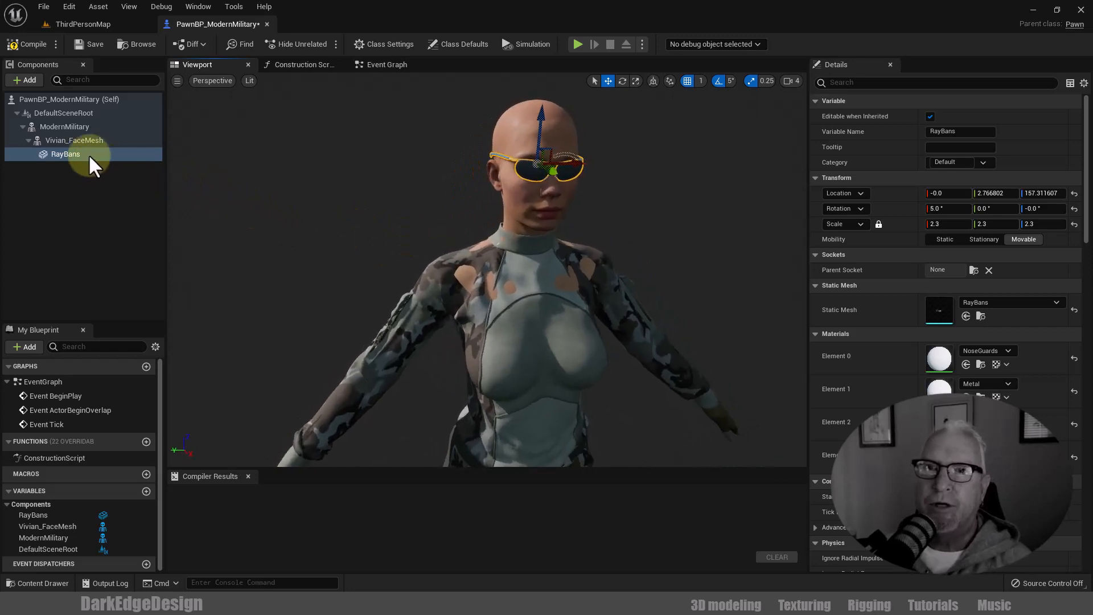
# Add the KneePadLeft static mesh from the Kneepad folder as a child component of the ModernMilitary body
pyautogui.click(72, 141)
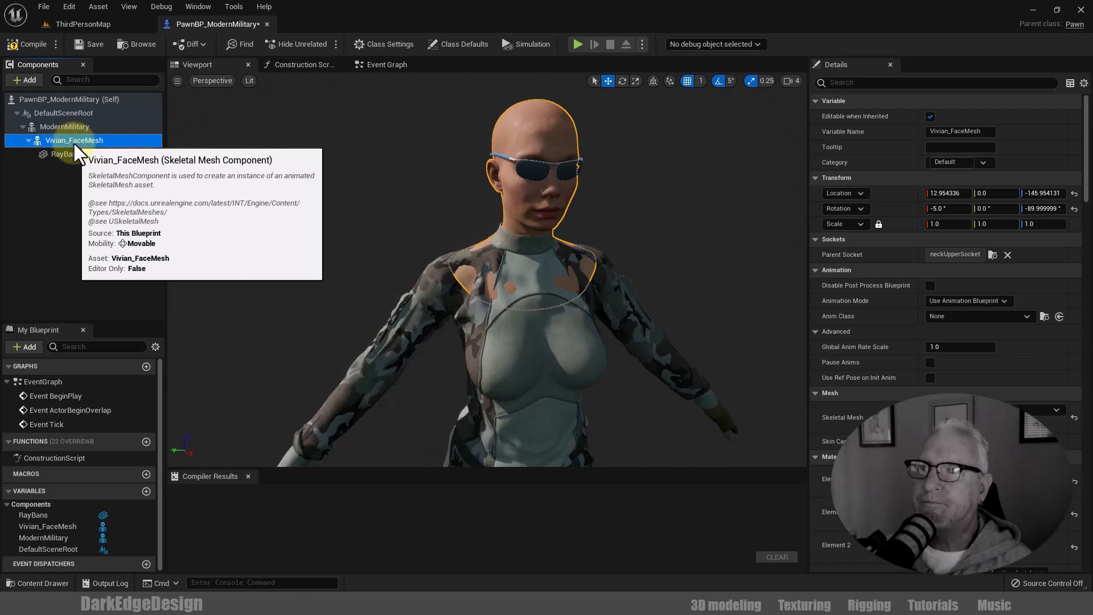
pyautogui.click(70, 125)
pyautogui.moveTo(108, 120); pyautogui.dragTo(62, 126)
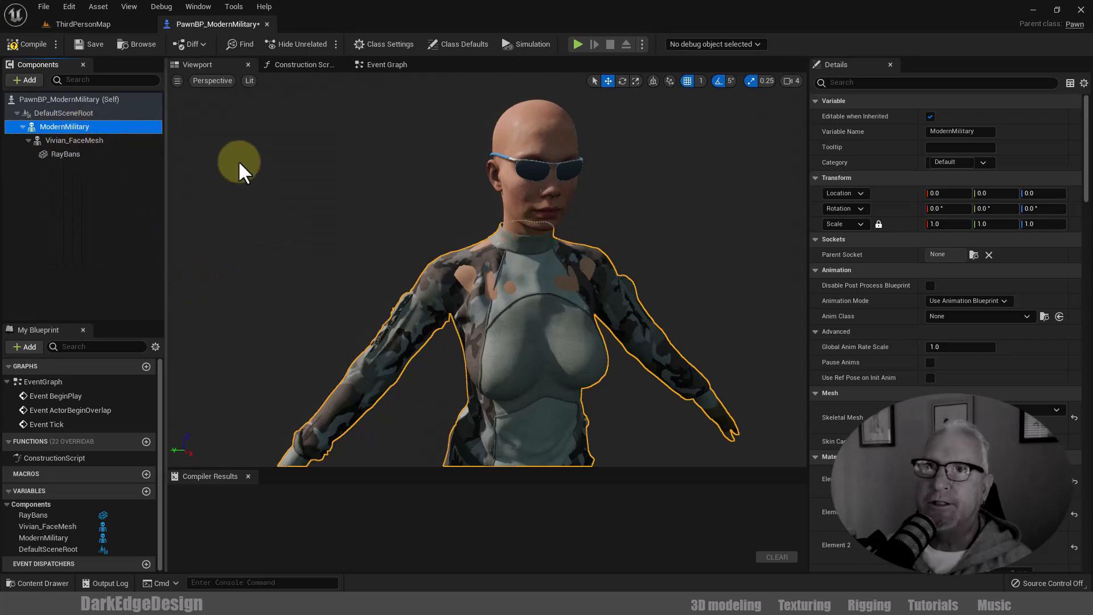
pyautogui.click(122, 25)
pyautogui.click(385, 501)
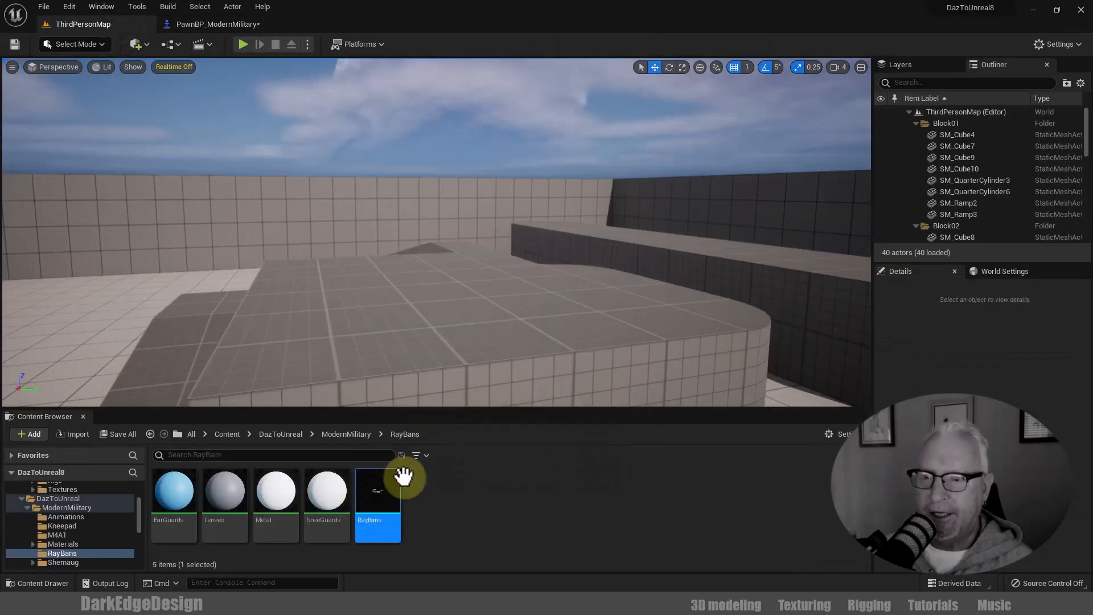
pyautogui.click(360, 434)
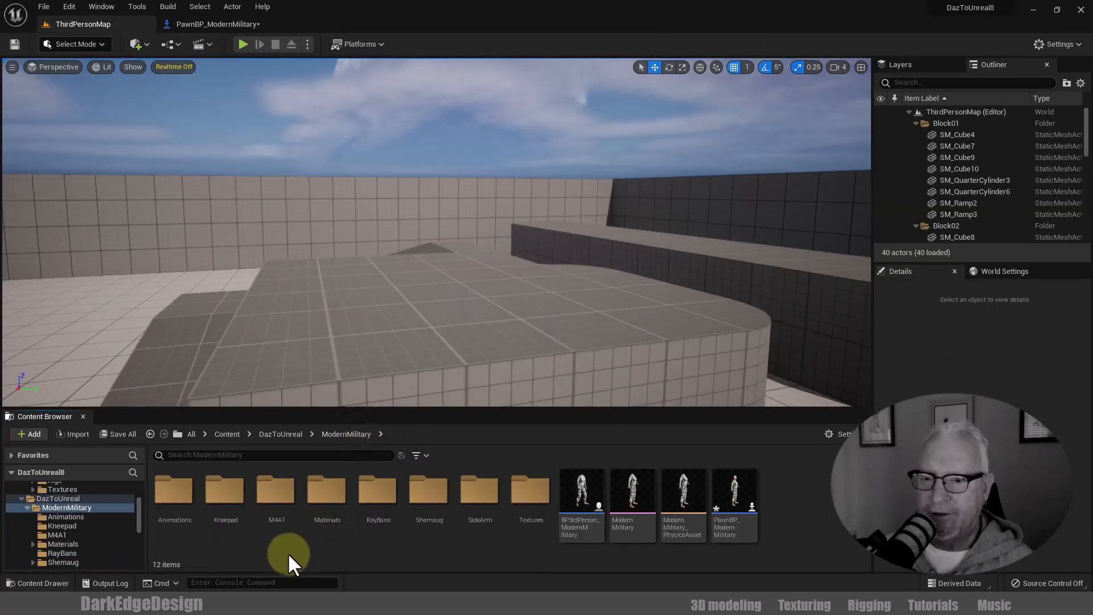
pyautogui.doubleClick(226, 490)
pyautogui.click(176, 488)
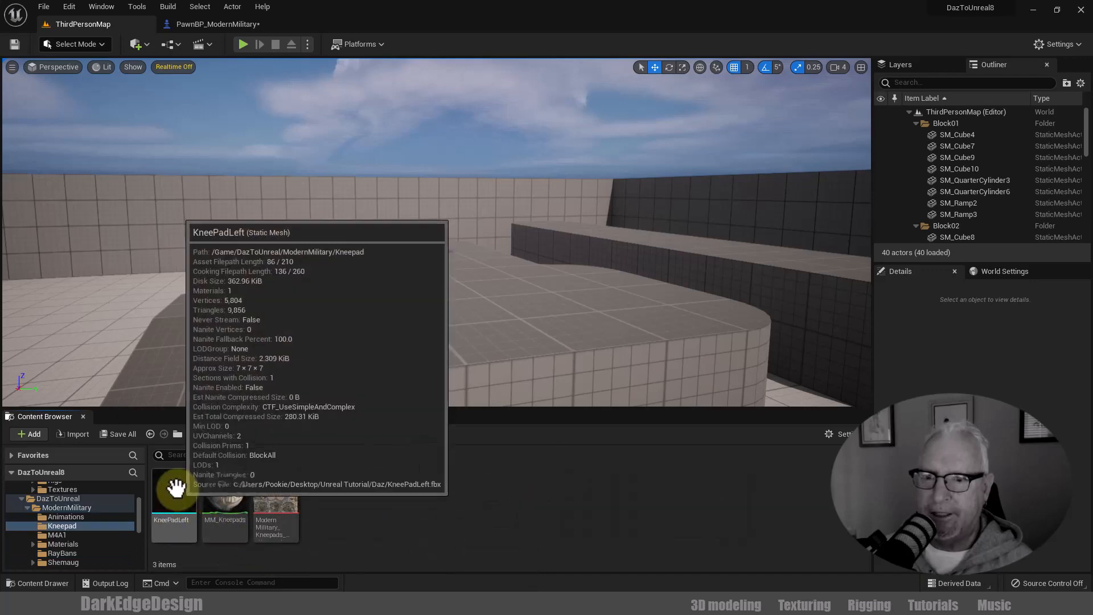
pyautogui.click(223, 24)
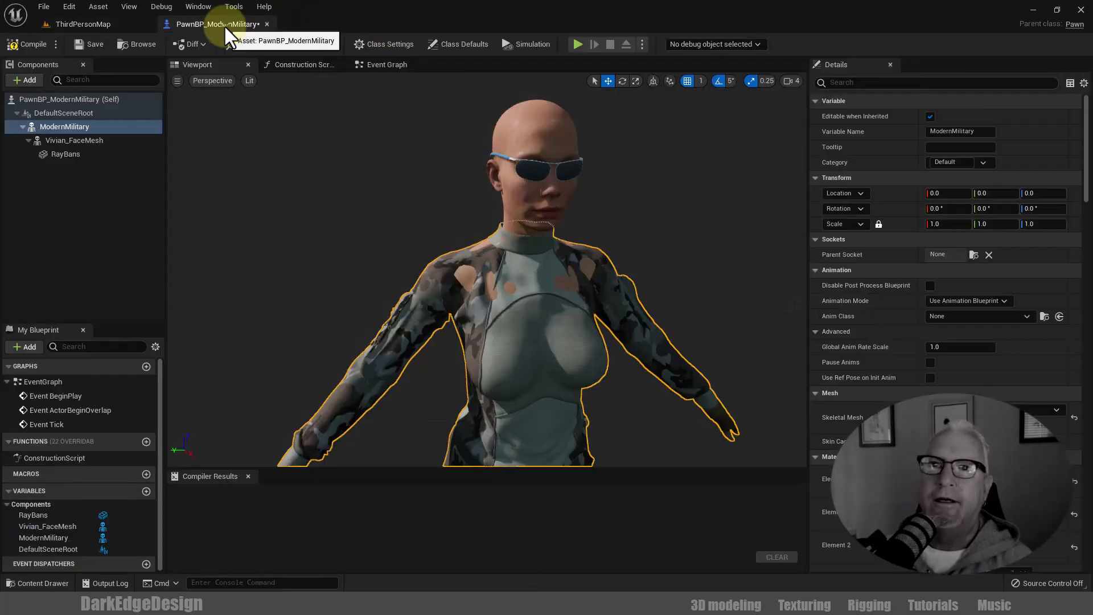
pyautogui.click(27, 79)
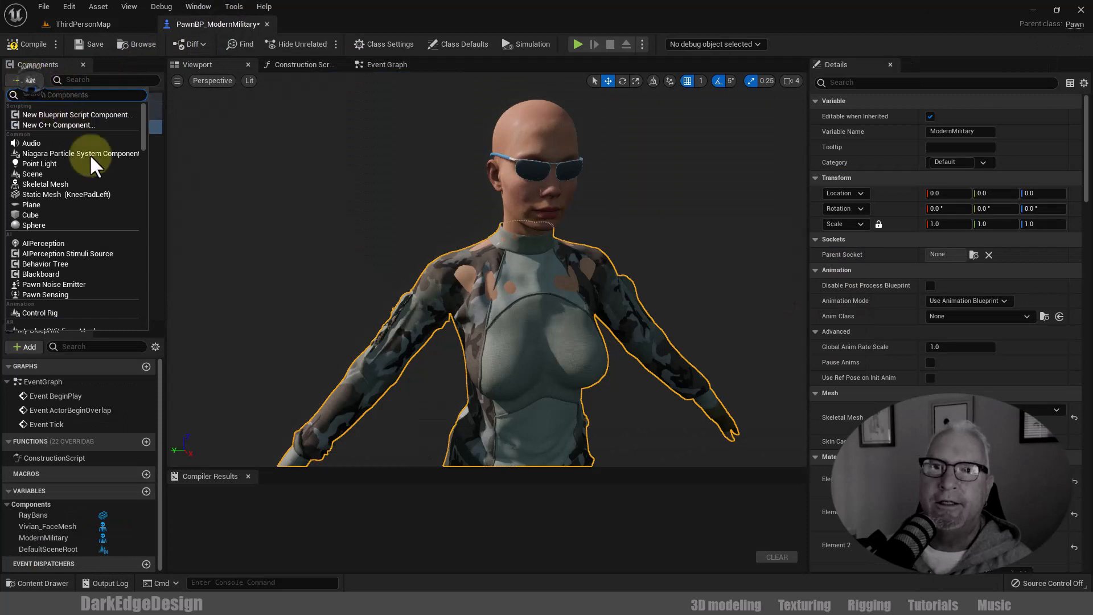
pyautogui.click(94, 194)
pyautogui.click(98, 206)
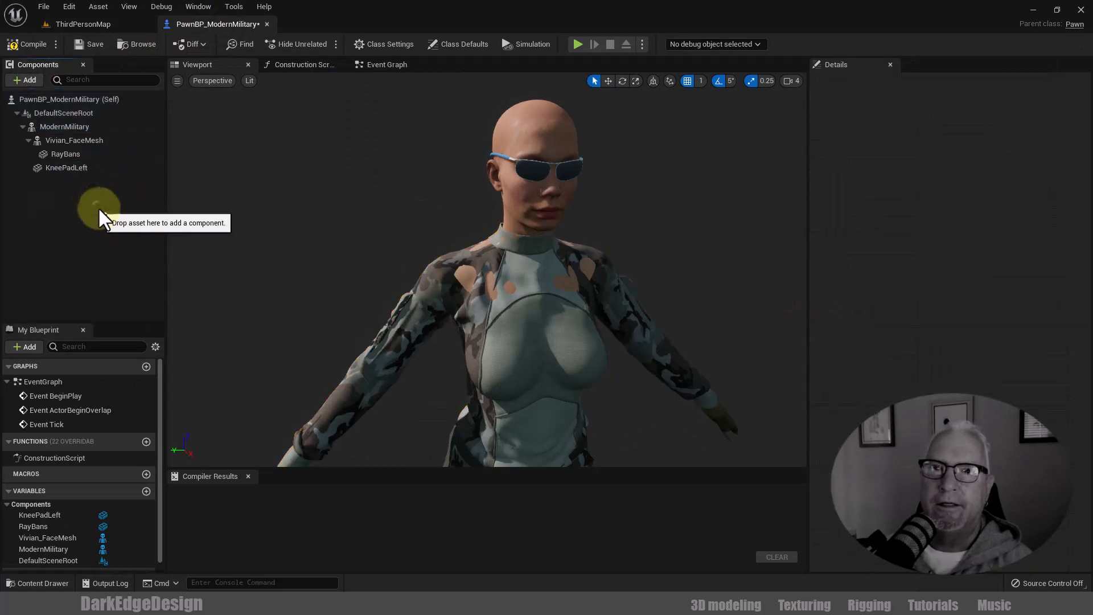
# Attach the KneePadLeft component to the body's lShinSocket
pyautogui.click(83, 168)
pyautogui.scroll(-5, 632, 402)
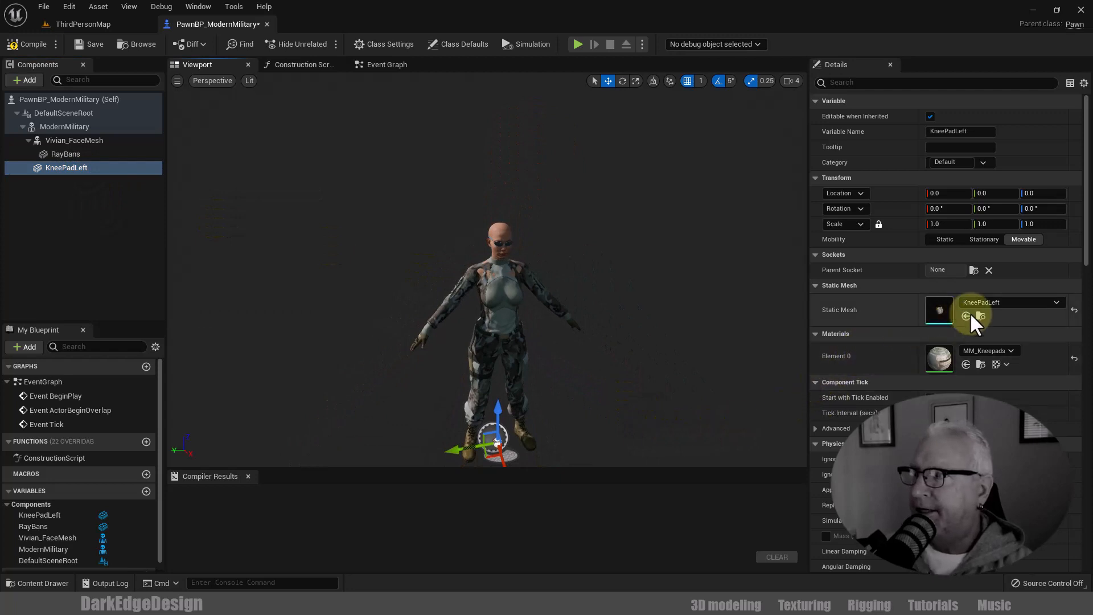
pyautogui.click(973, 271)
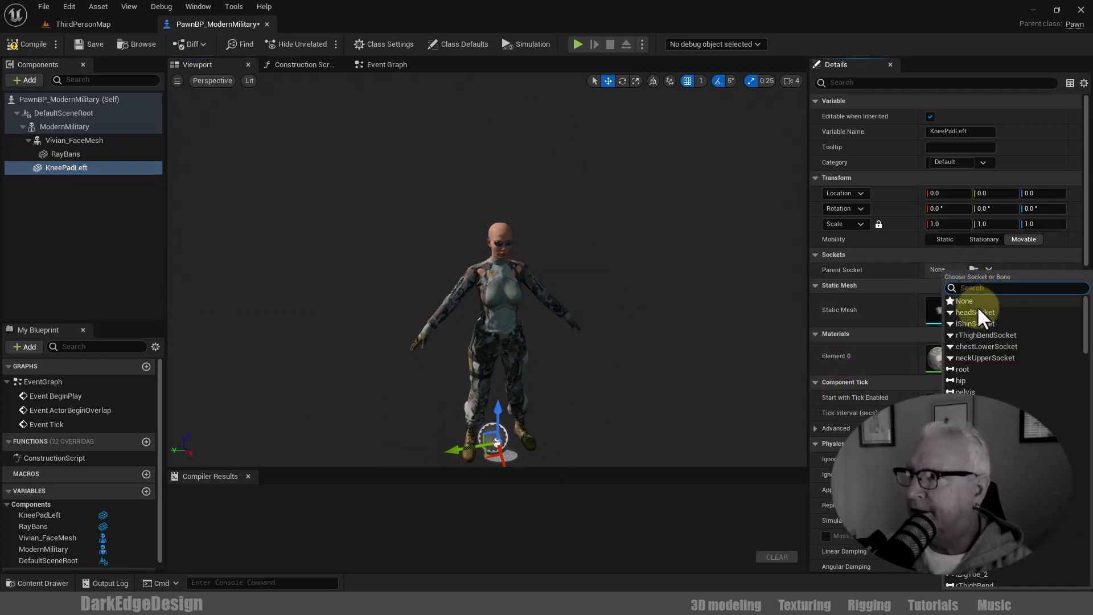
pyautogui.click(977, 322)
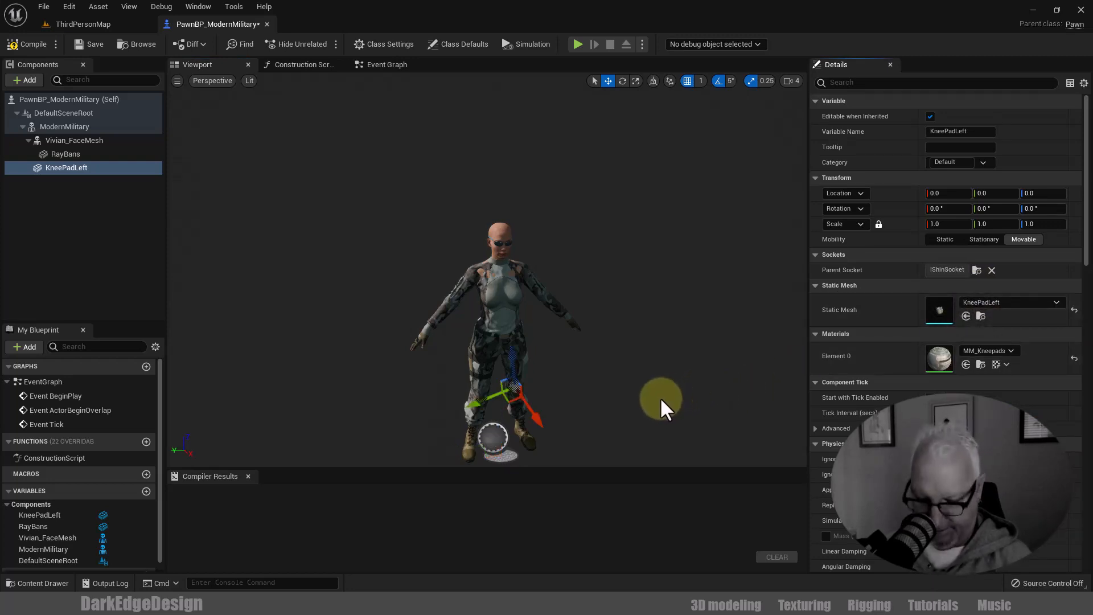
# Rotate the knee pad -90° about Z and set its uniform scale to 2.0, checking its fit on the left knee
pyautogui.press('f')
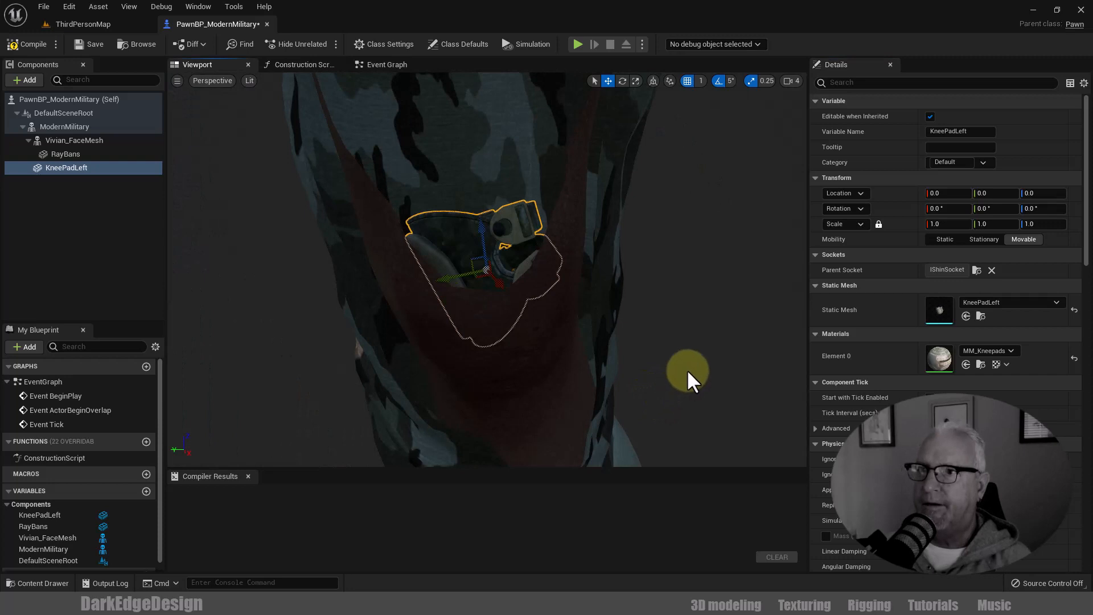
pyautogui.moveTo(687, 371); pyautogui.dragTo(687, 383)
pyautogui.moveTo(638, 343); pyautogui.dragTo(637, 357, button='right')
pyautogui.press('e')
pyautogui.moveTo(462, 215); pyautogui.dragTo(561, 220)
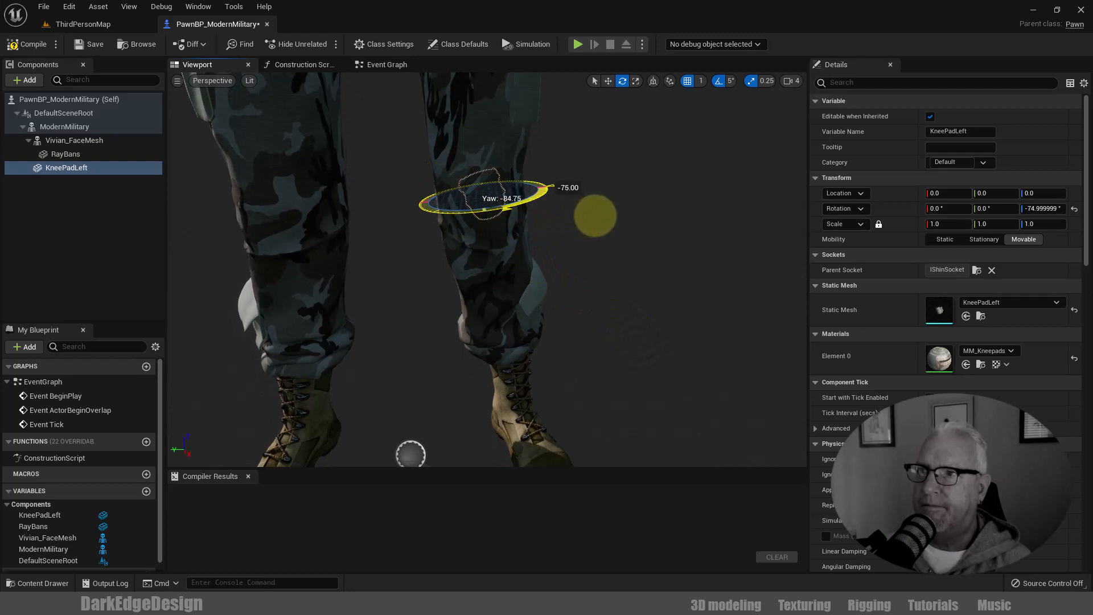
pyautogui.moveTo(619, 214); pyautogui.dragTo(558, 255)
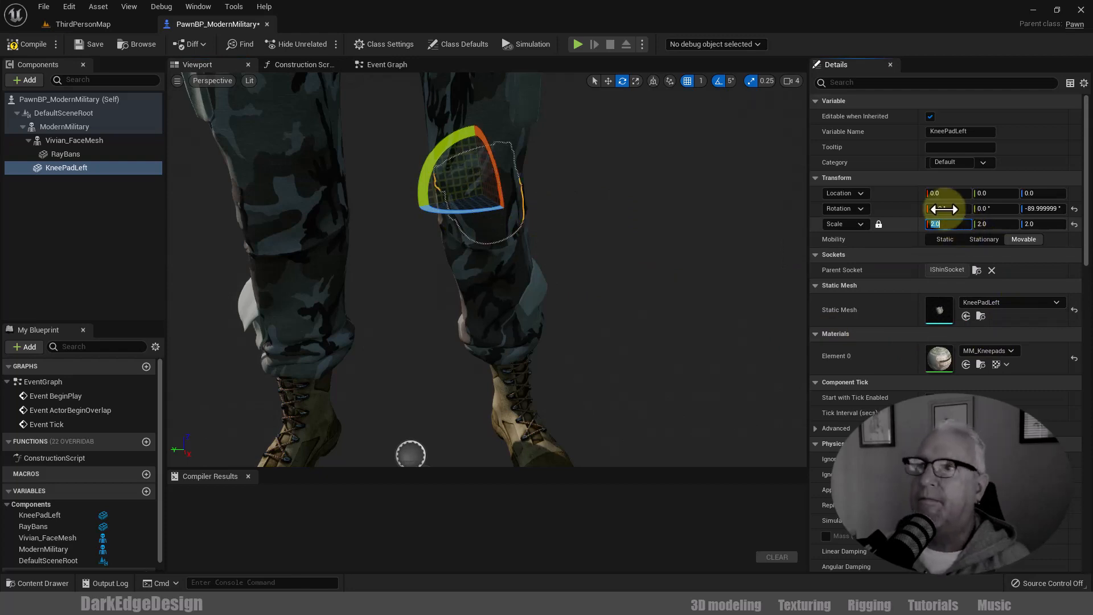
pyautogui.moveTo(641, 287)
pyautogui.keyDown('alt'); pyautogui.mouseDown()
pyautogui.moveTo(478, 303)
pyautogui.moveTo(631, 282)
pyautogui.moveTo(639, 291)
pyautogui.mouseUp(); pyautogui.keyUp('alt')
pyautogui.scroll(-5, 648, 302)
pyautogui.press('f')
pyautogui.keyDown('alt'); pyautogui.moveTo(695, 319); pyautogui.dragTo(817, 285); pyautogui.keyUp('alt')
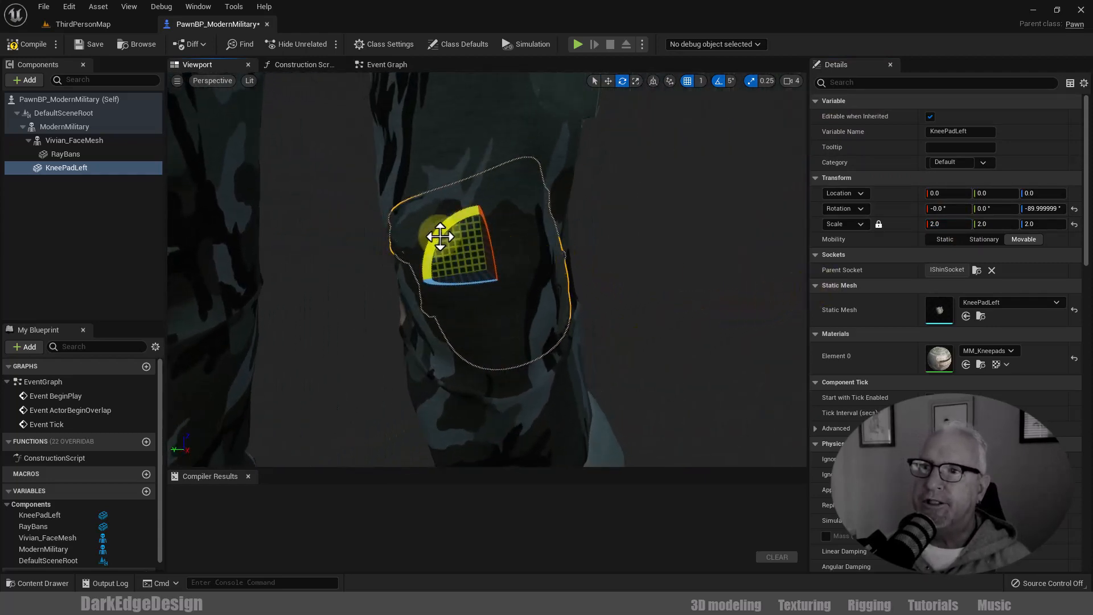
# Rotate the KneePadLeft component to -10° about Y and set its uniform scale to 2.2
pyautogui.moveTo(440, 236); pyautogui.dragTo(455, 225)
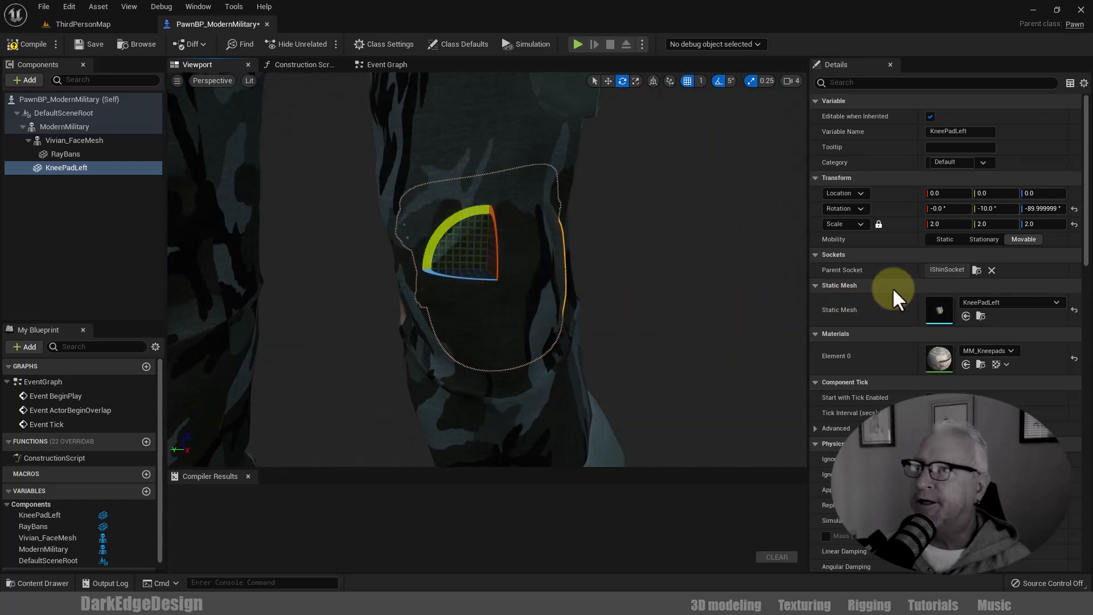
pyautogui.click(951, 224)
pyautogui.write('2.2')
pyautogui.press('Return')
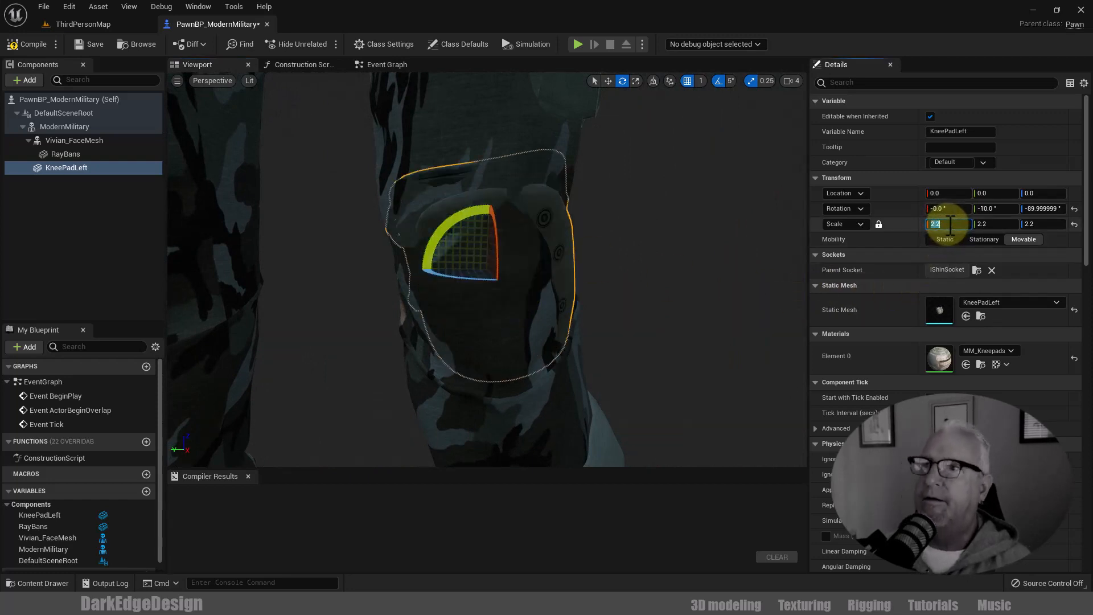
# Tilt the knee pad to -15° about X and shift it forward on the knee to about 0.97, -0.04, 0.25
pyautogui.moveTo(675, 307); pyautogui.dragTo(493, 206)
pyautogui.press('r')
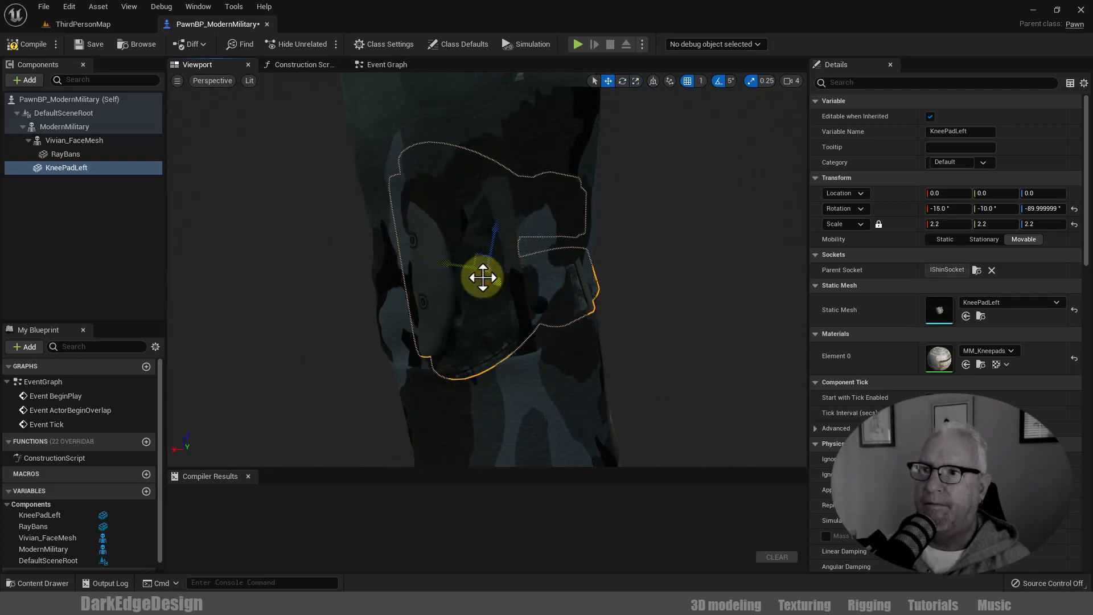
pyautogui.moveTo(458, 267); pyautogui.dragTo(445, 261)
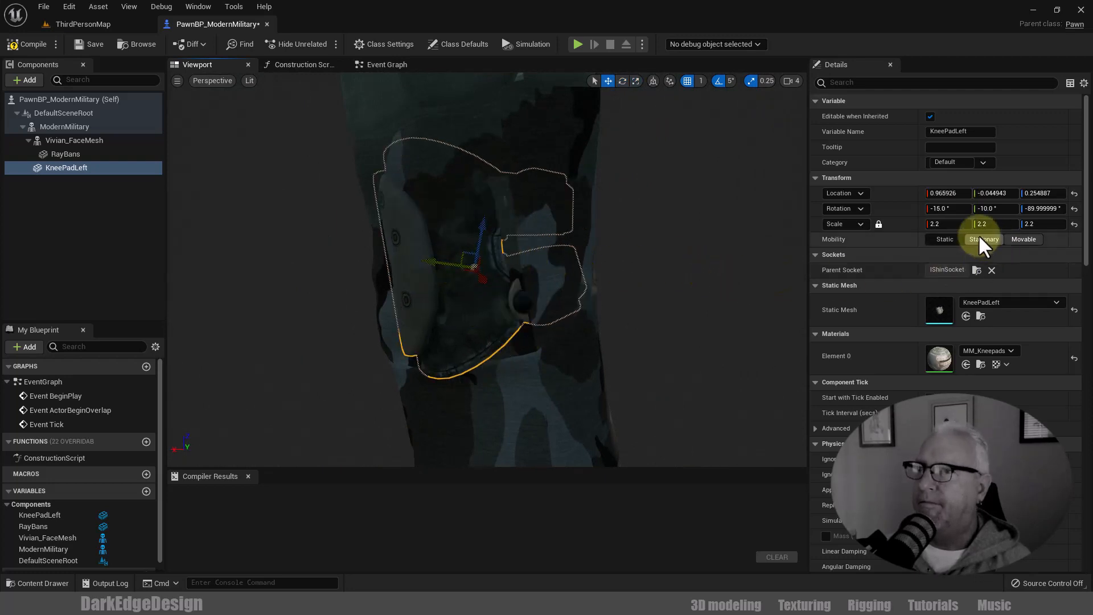
pyautogui.keyDown('alt'); pyautogui.moveTo(608, 319); pyautogui.dragTo(763, 337); pyautogui.keyUp('alt')
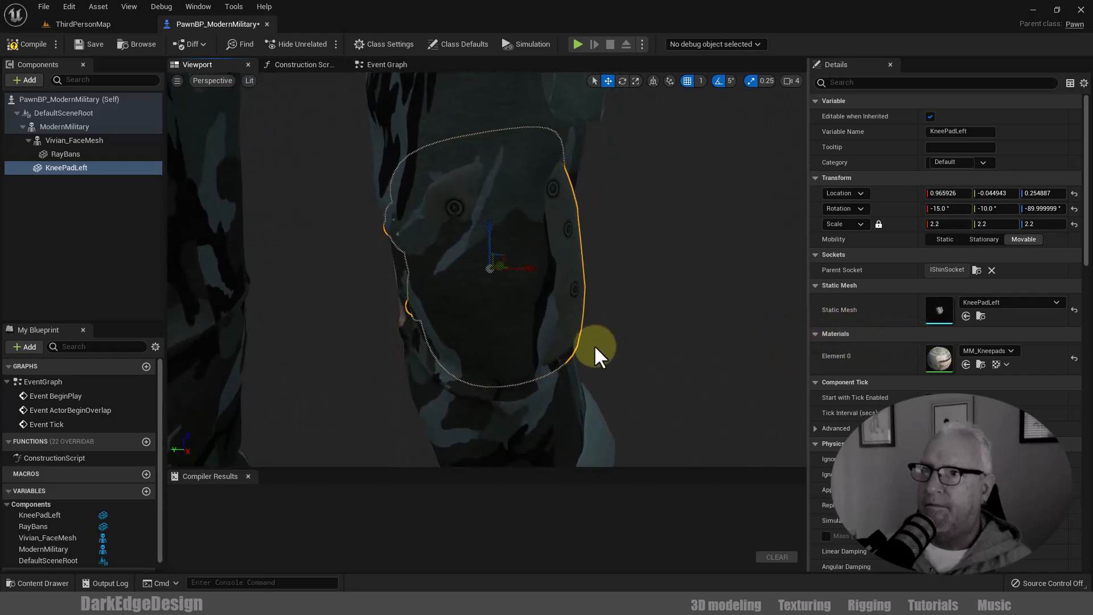
# Fine-tune the knee pad's rotation to about -15.3°, -14.8°, -88.7° against the whole left leg
pyautogui.scroll(-10, 622, 365)
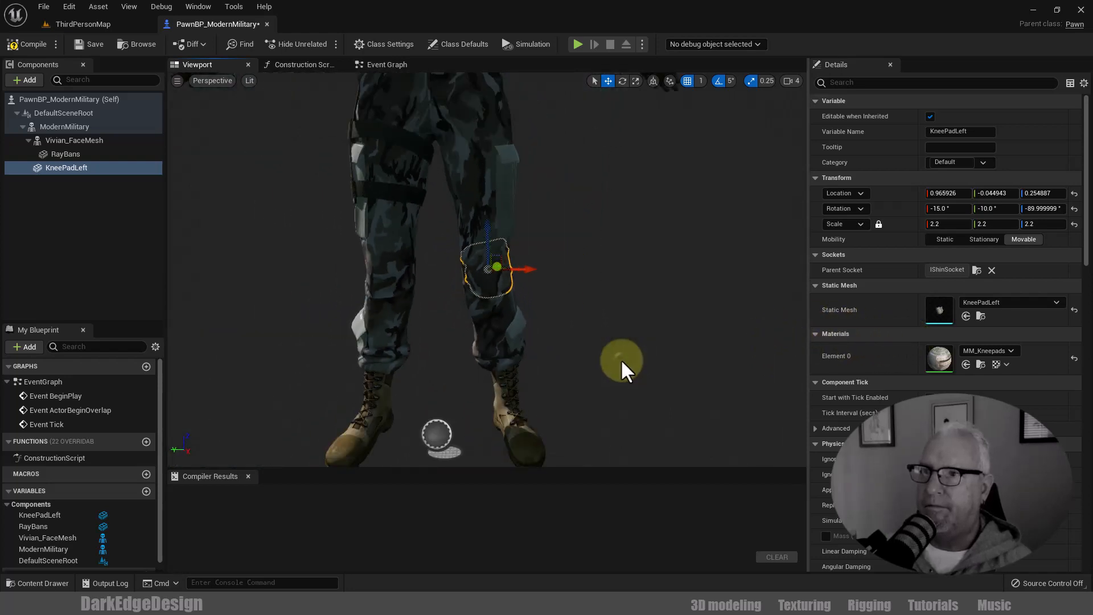
pyautogui.press('e')
pyautogui.moveTo(455, 327)
pyautogui.mouseDown()
pyautogui.moveTo(446, 336)
pyautogui.moveTo(447, 318)
pyautogui.mouseUp()
pyautogui.keyDown('alt'); pyautogui.moveTo(654, 371); pyautogui.dragTo(685, 362); pyautogui.keyUp('alt')
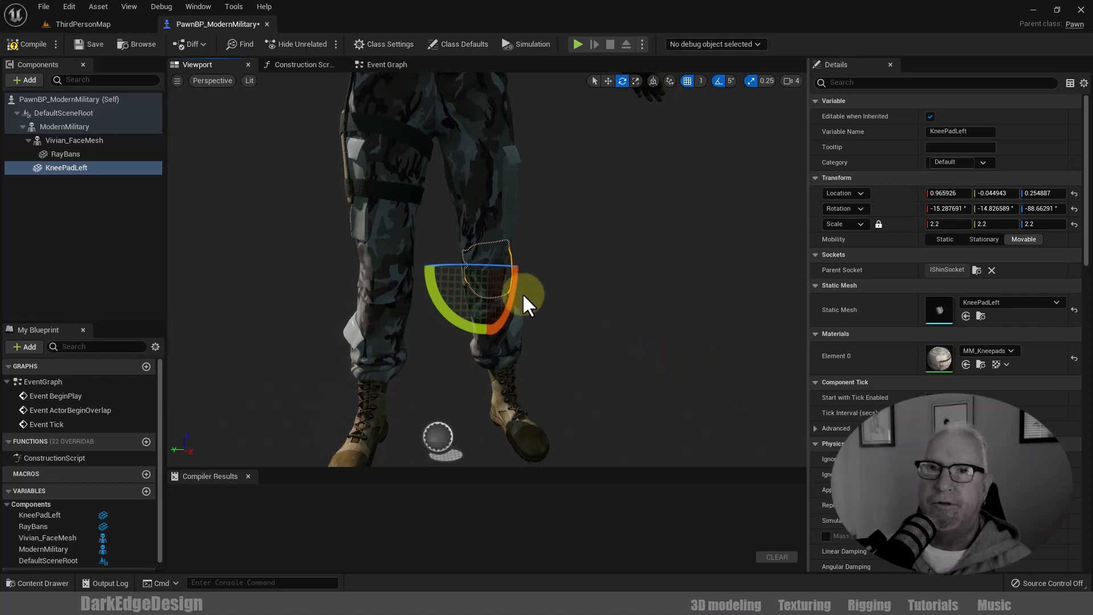
# Add the Shemaug skeletal mesh from the ModernMilitary Shemaug folder as a child component of the ModernMilitary body
pyautogui.click(73, 126)
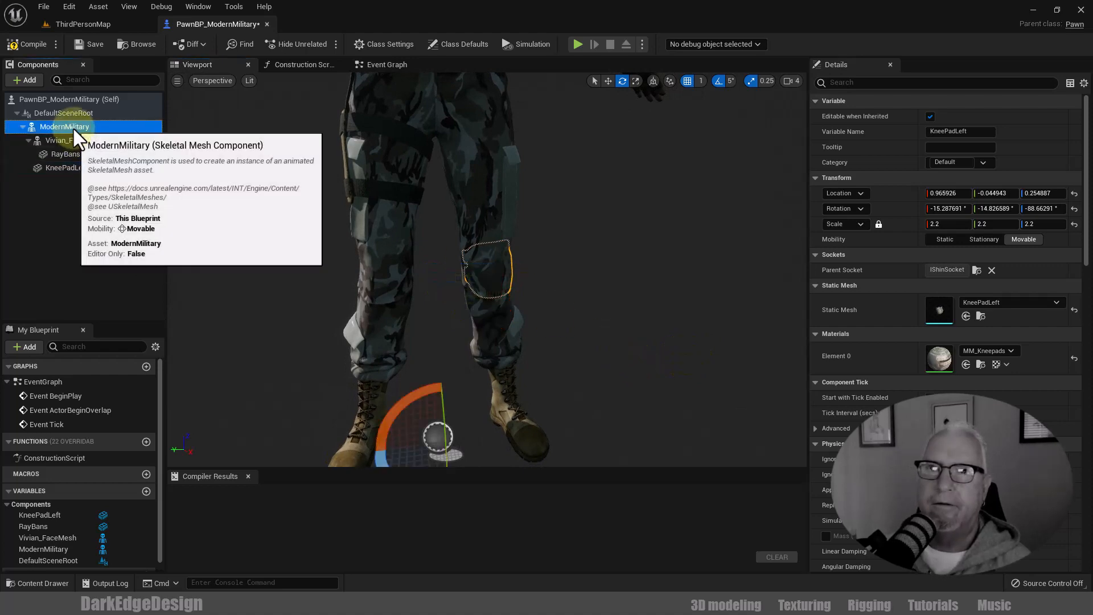
pyautogui.click(99, 24)
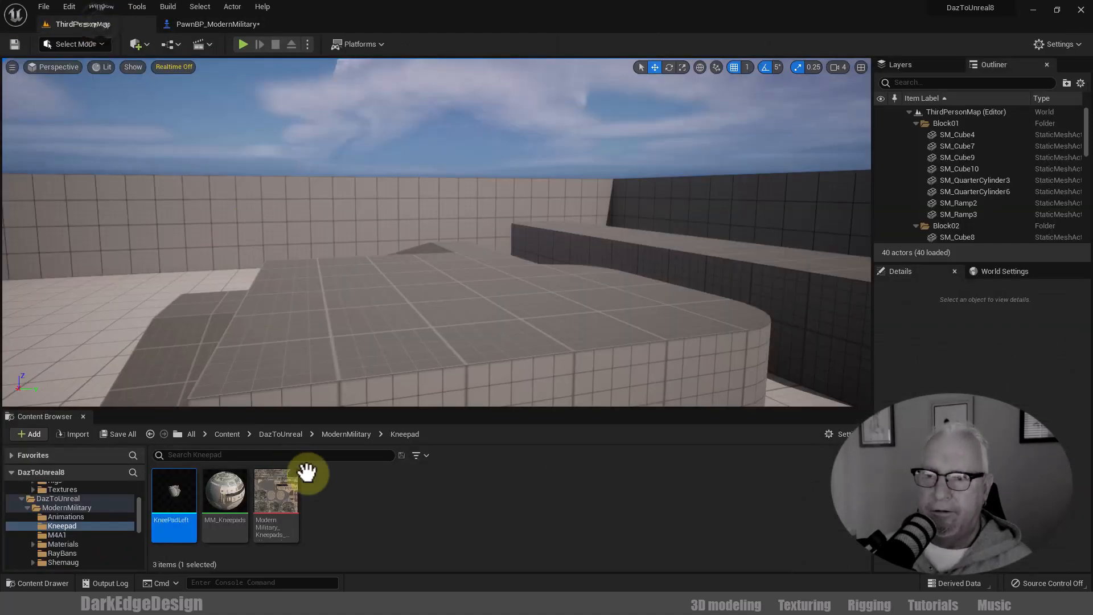
pyautogui.click(346, 434)
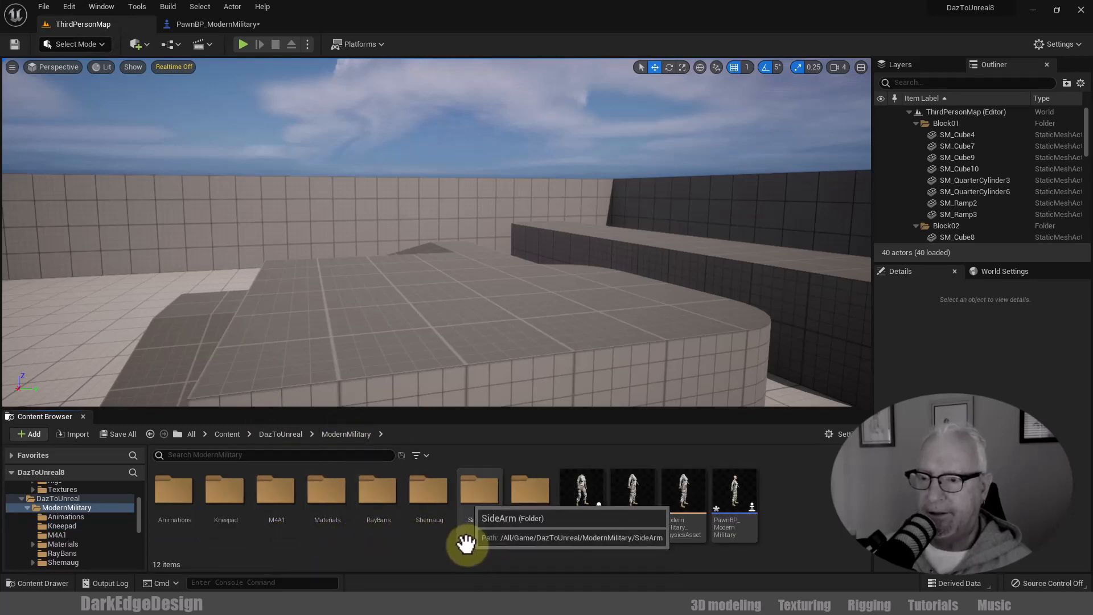
pyautogui.doubleClick(430, 501)
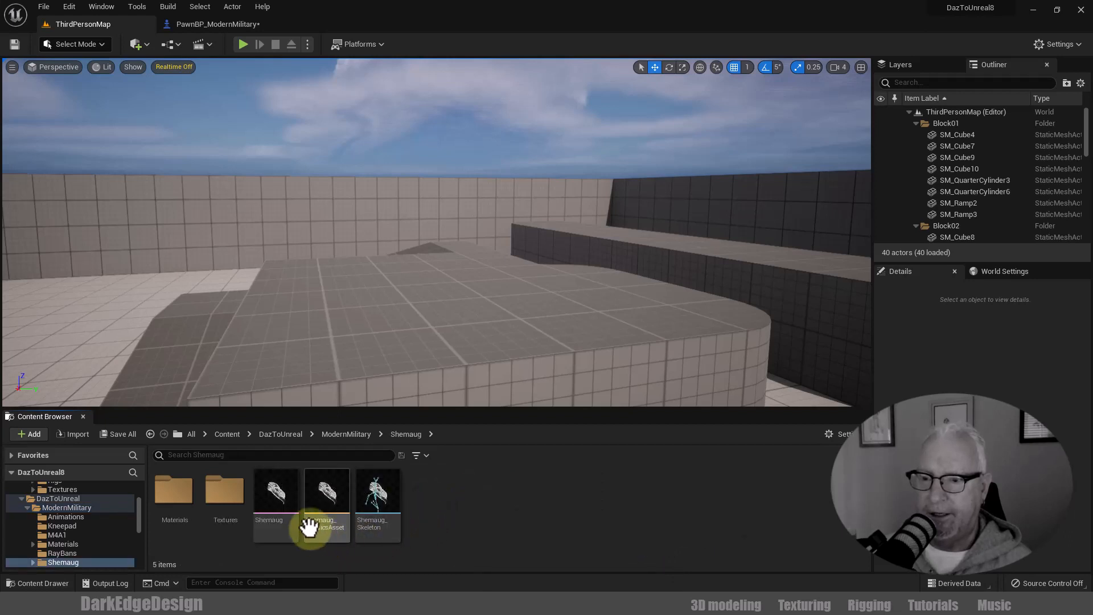
pyautogui.moveTo(273, 491)
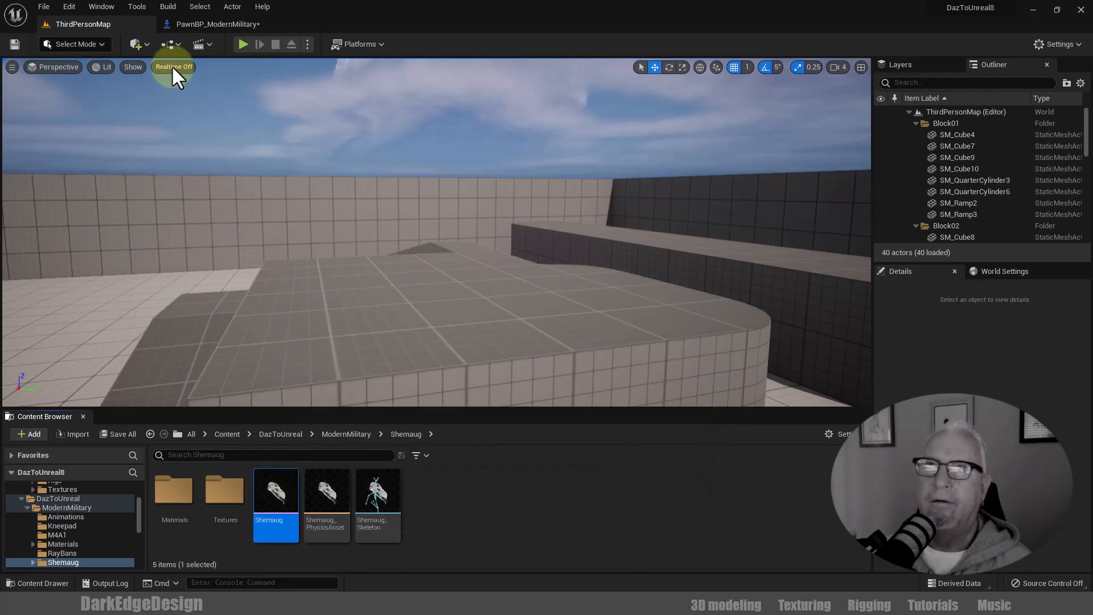
pyautogui.click(196, 23)
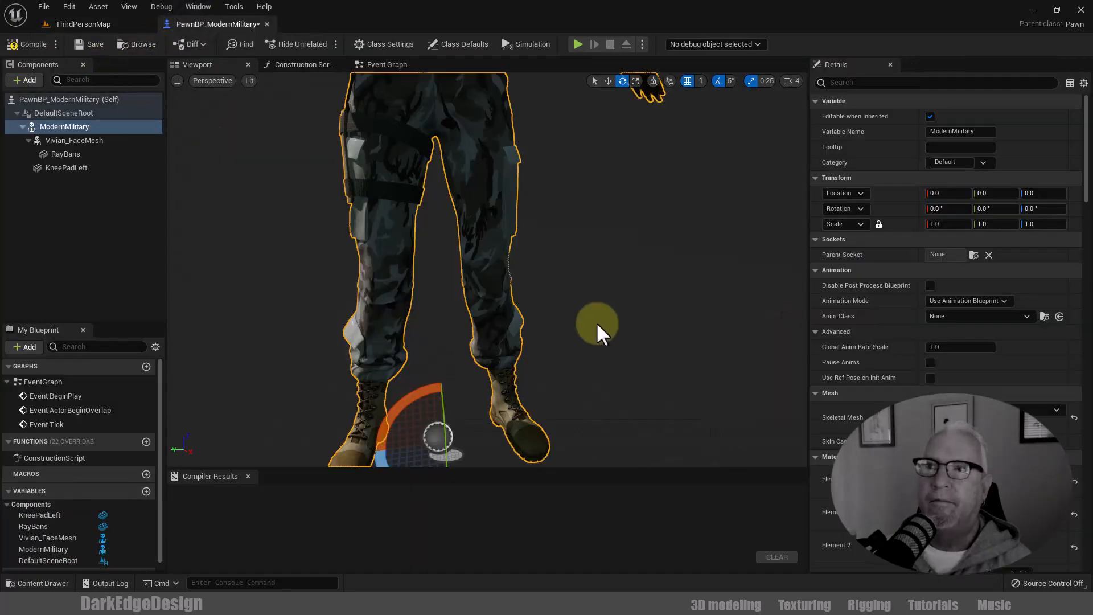
pyautogui.keyDown('alt'); pyautogui.moveTo(628, 335); pyautogui.dragTo(608, 303, button='right'); pyautogui.keyUp('alt')
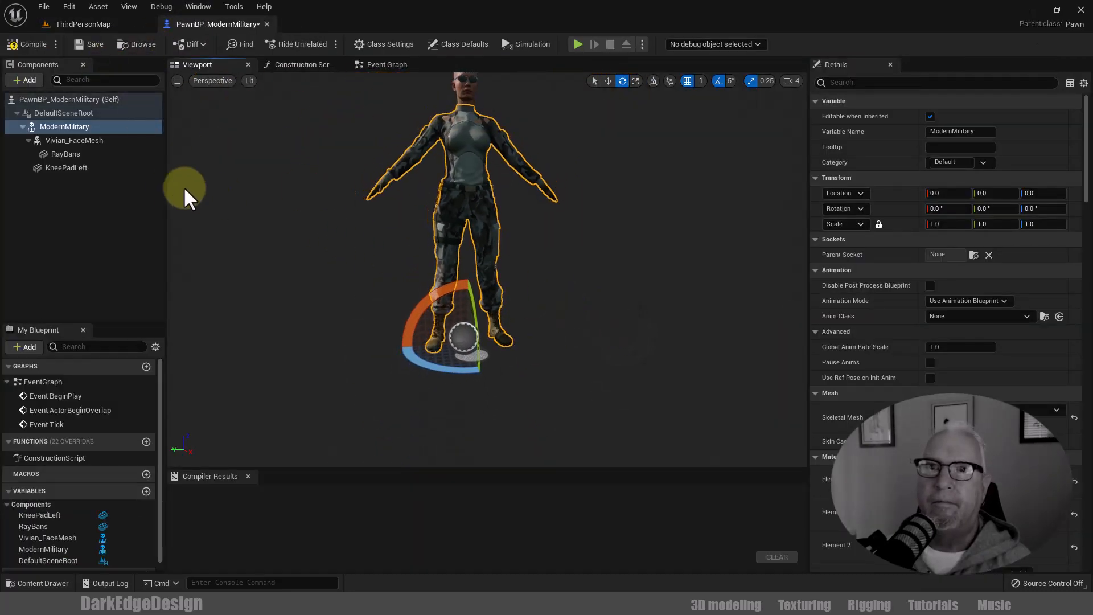
pyautogui.click(33, 79)
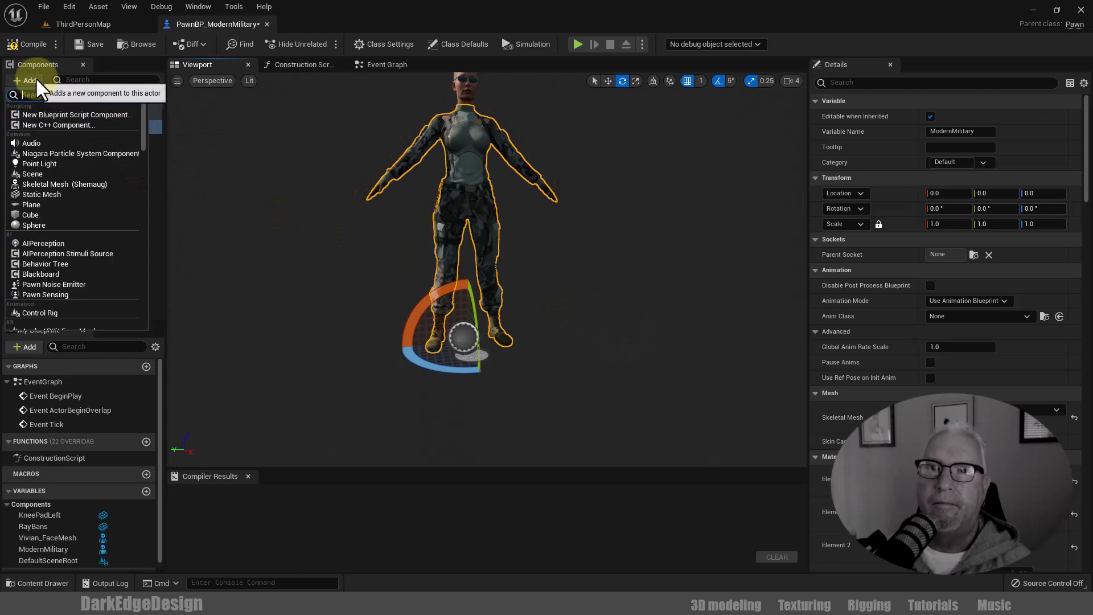
pyautogui.click(93, 183)
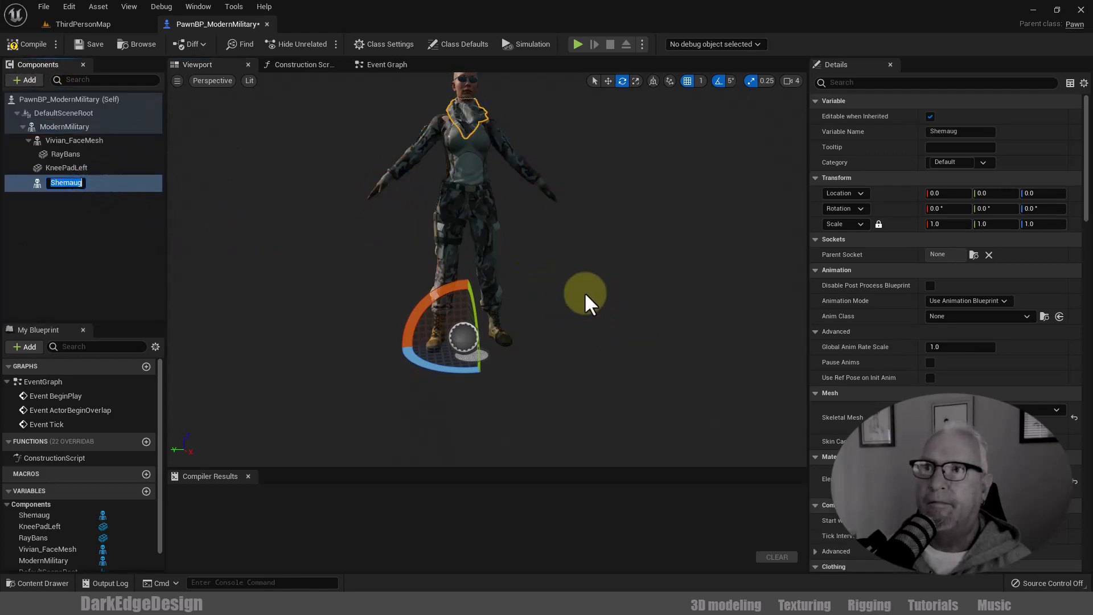
pyautogui.keyDown('alt'); pyautogui.moveTo(627, 329); pyautogui.dragTo(683, 362); pyautogui.keyUp('alt')
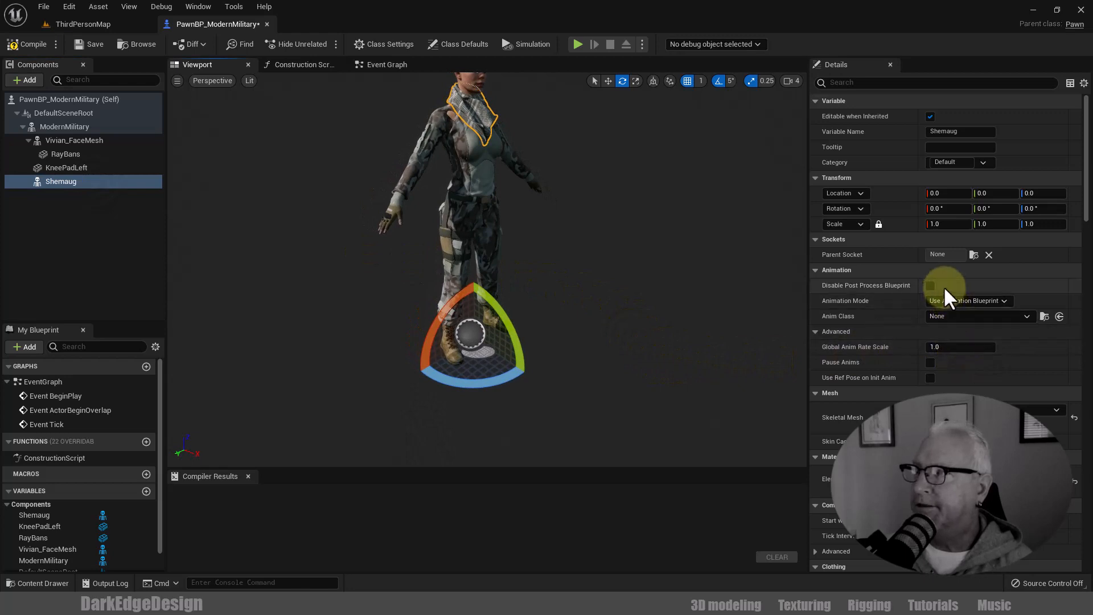
# Attach the Shemaug to the body's chestLowerSocket and lower it to Z -124 so it sits around the neck
pyautogui.click(974, 255)
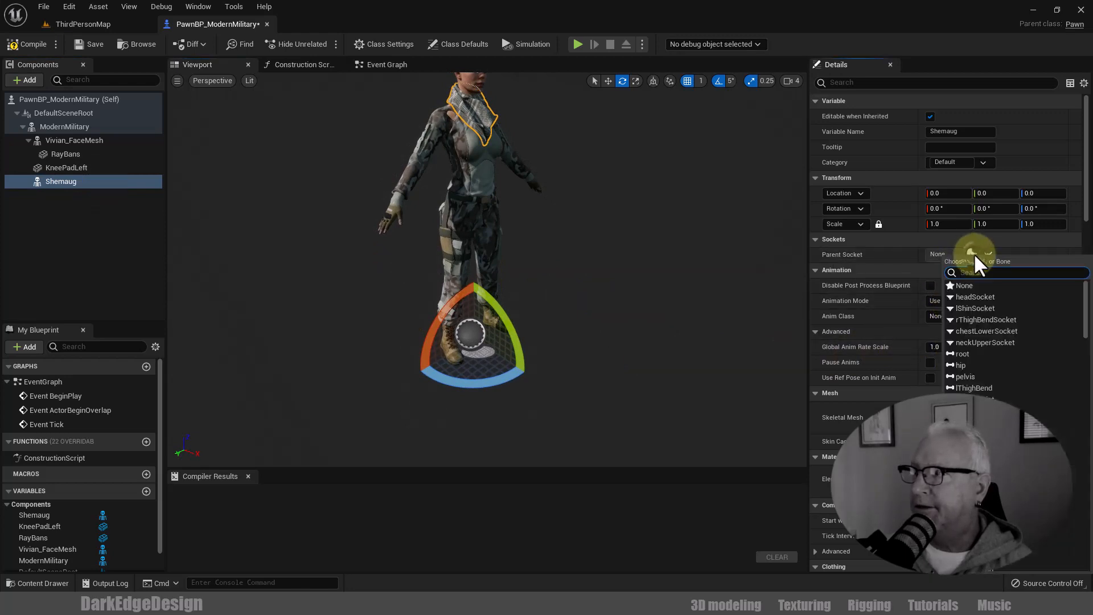
pyautogui.click(988, 330)
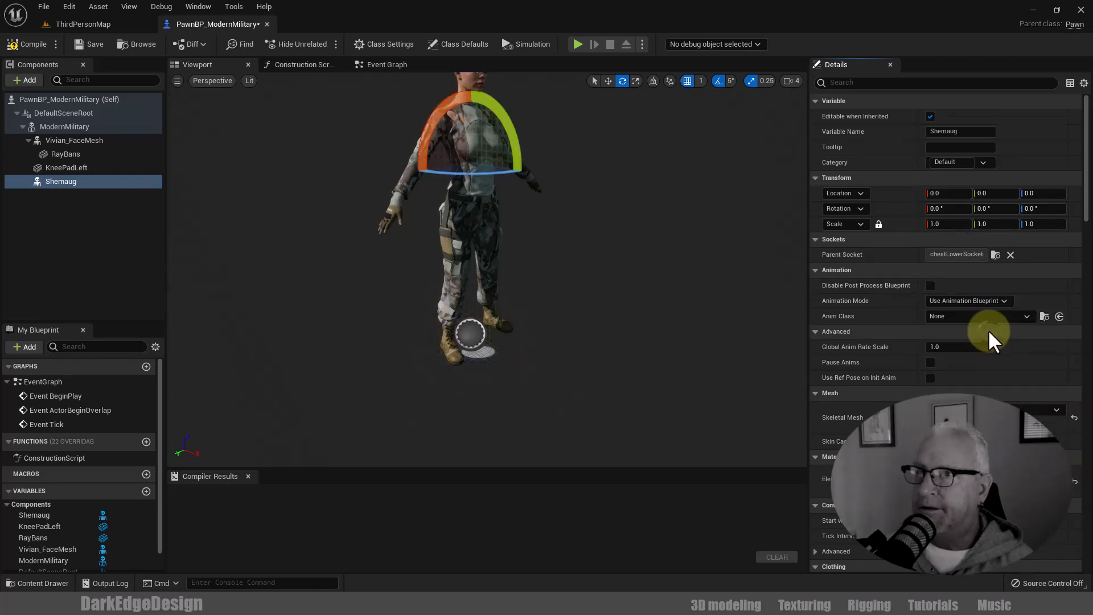
pyautogui.moveTo(712, 369); pyautogui.dragTo(717, 337, button='middle')
pyautogui.moveTo(671, 391); pyautogui.dragTo(572, 339)
pyautogui.press('w')
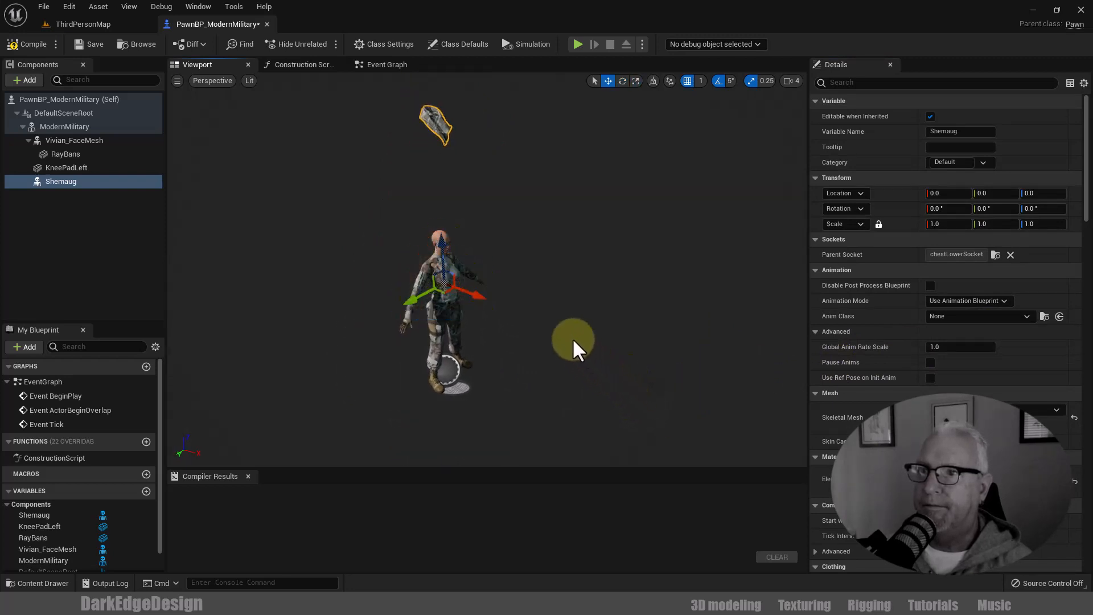
pyautogui.moveTo(440, 254); pyautogui.dragTo(458, 356)
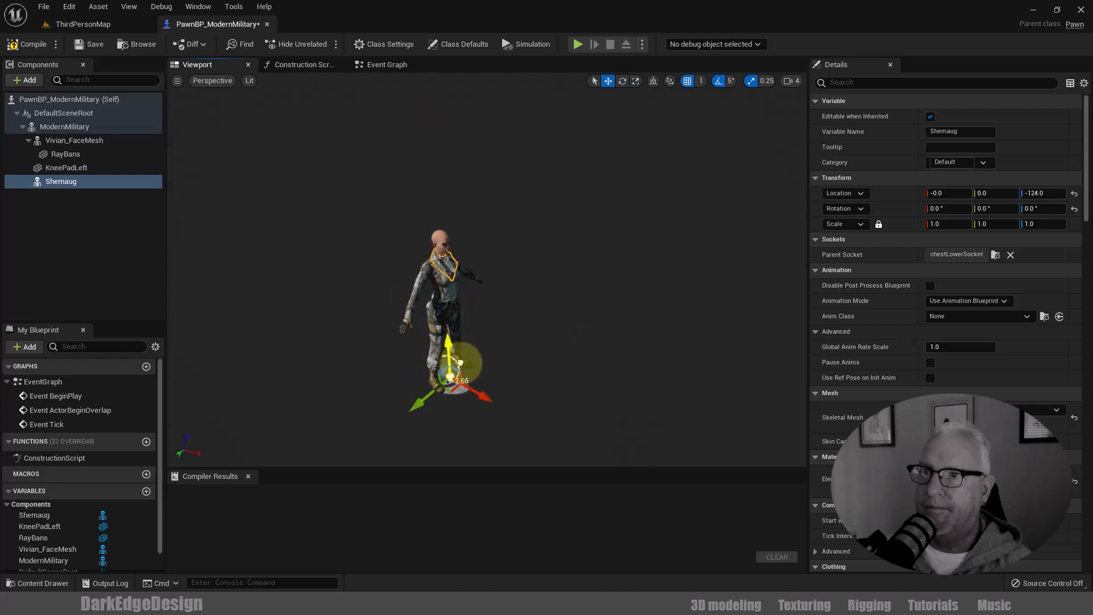
pyautogui.moveTo(461, 362); pyautogui.dragTo(583, 329)
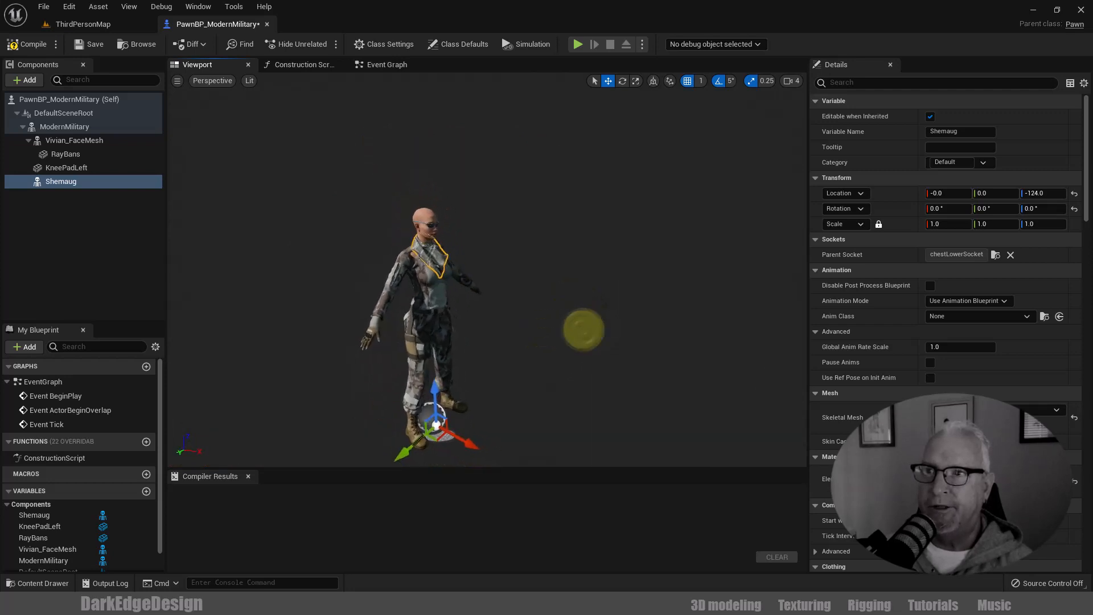
# Add the GunHolster static mesh from the SideArm folder as a child component of the ModernMilitary body
pyautogui.click(70, 128)
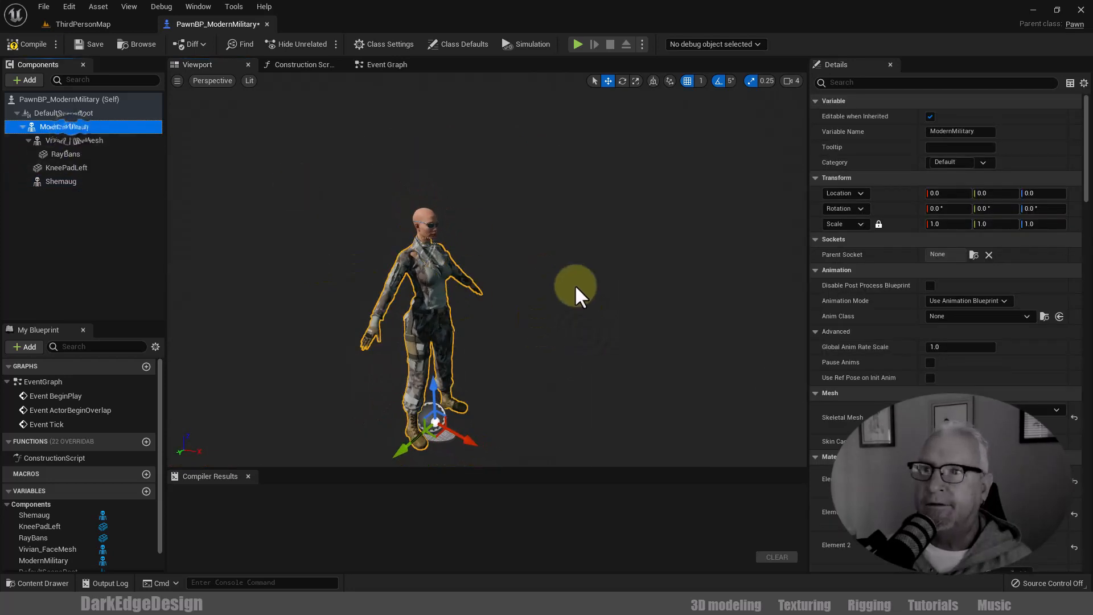
pyautogui.click(112, 24)
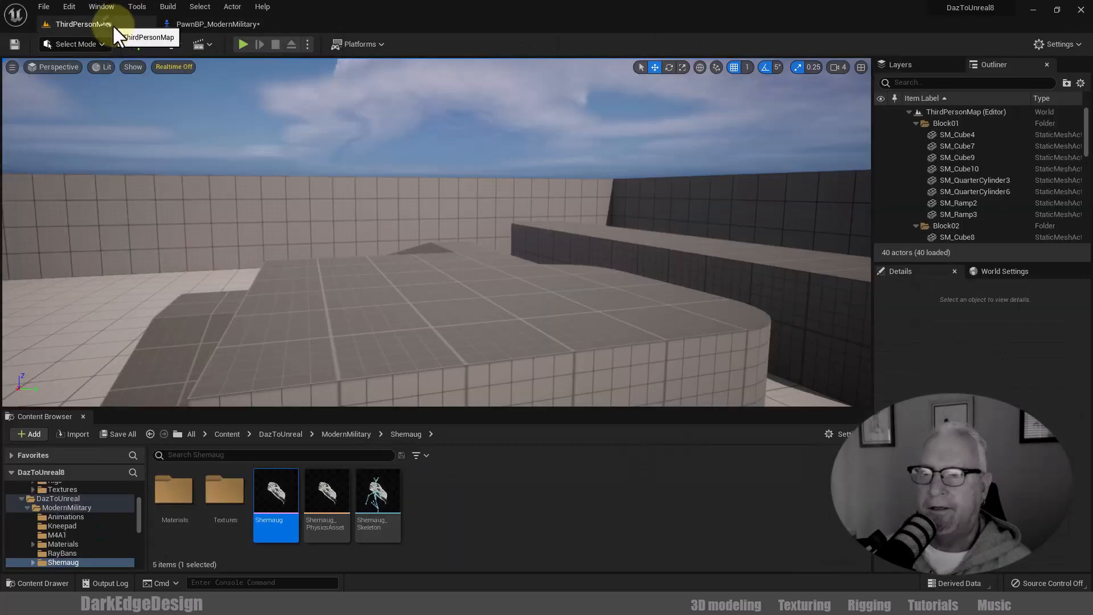
pyautogui.click(352, 435)
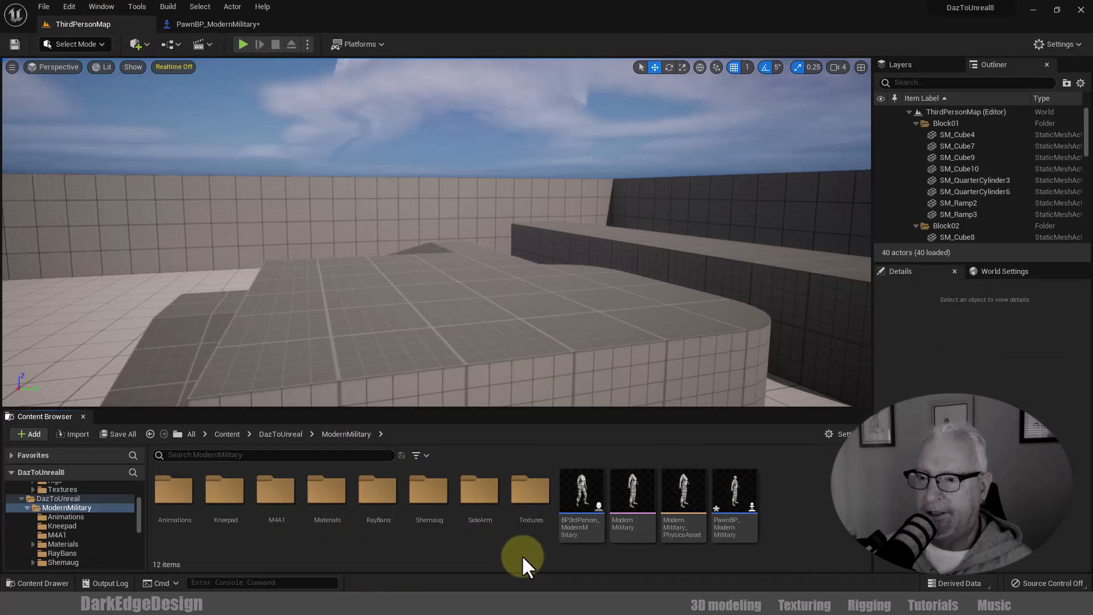
pyautogui.doubleClick(480, 491)
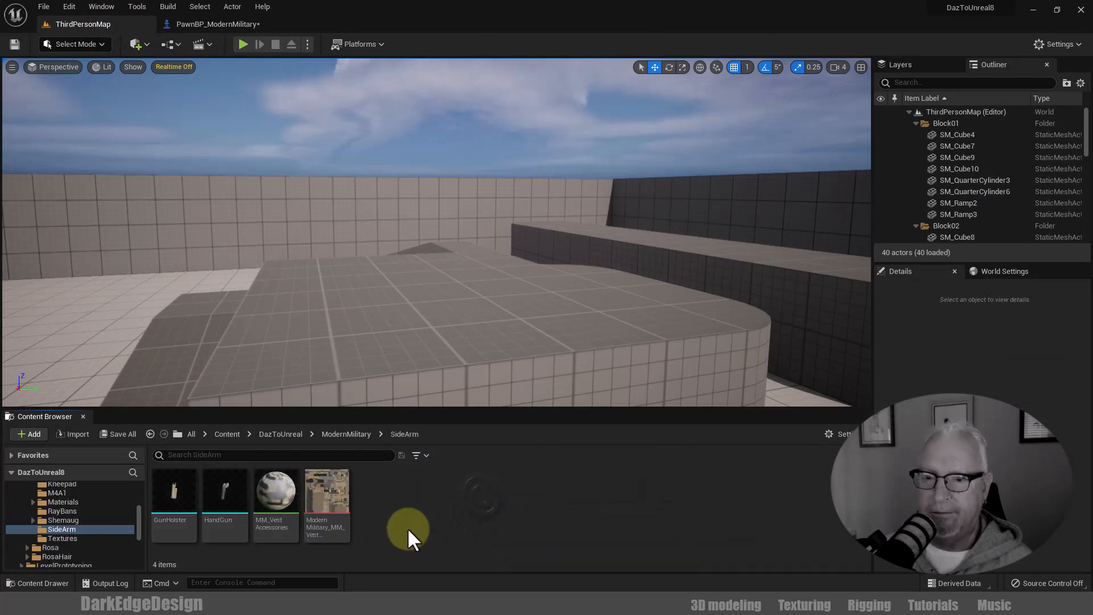
pyautogui.click(176, 495)
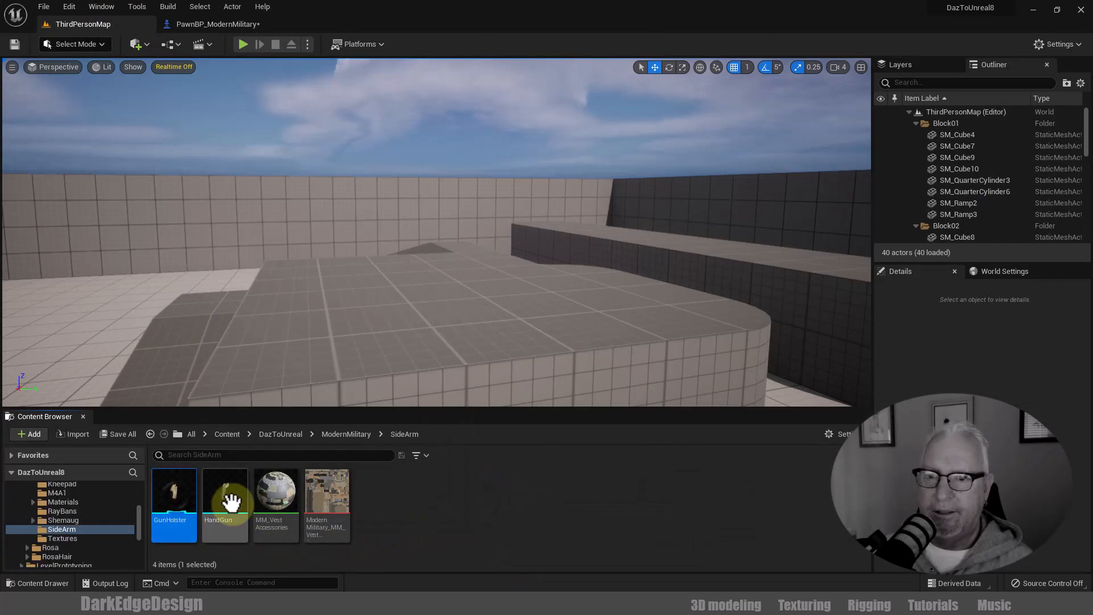
pyautogui.click(205, 25)
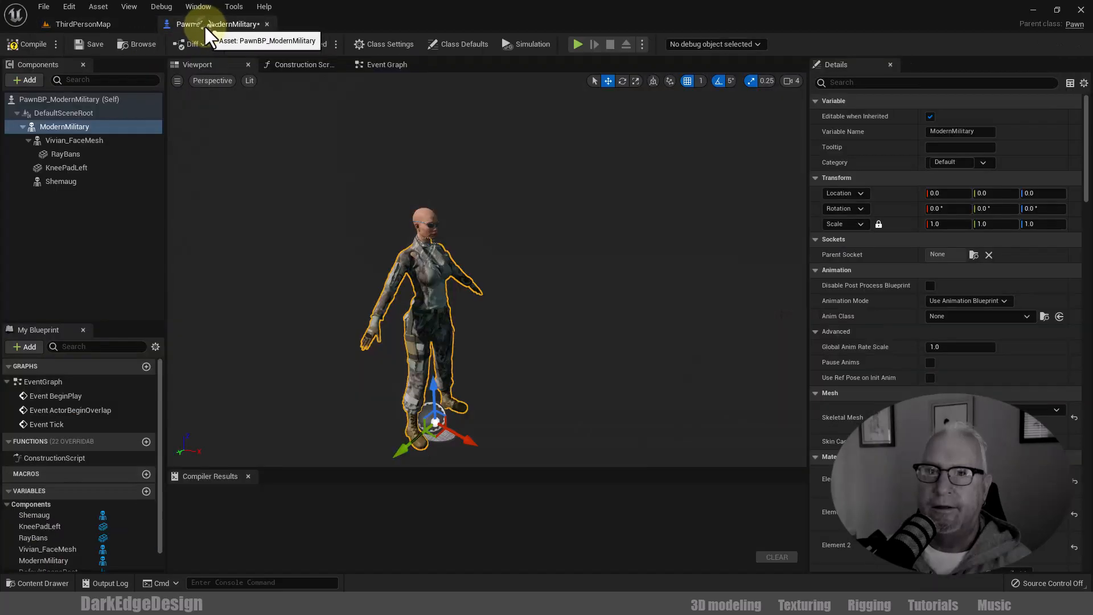
pyautogui.moveTo(159, 114); pyautogui.dragTo(147, 140)
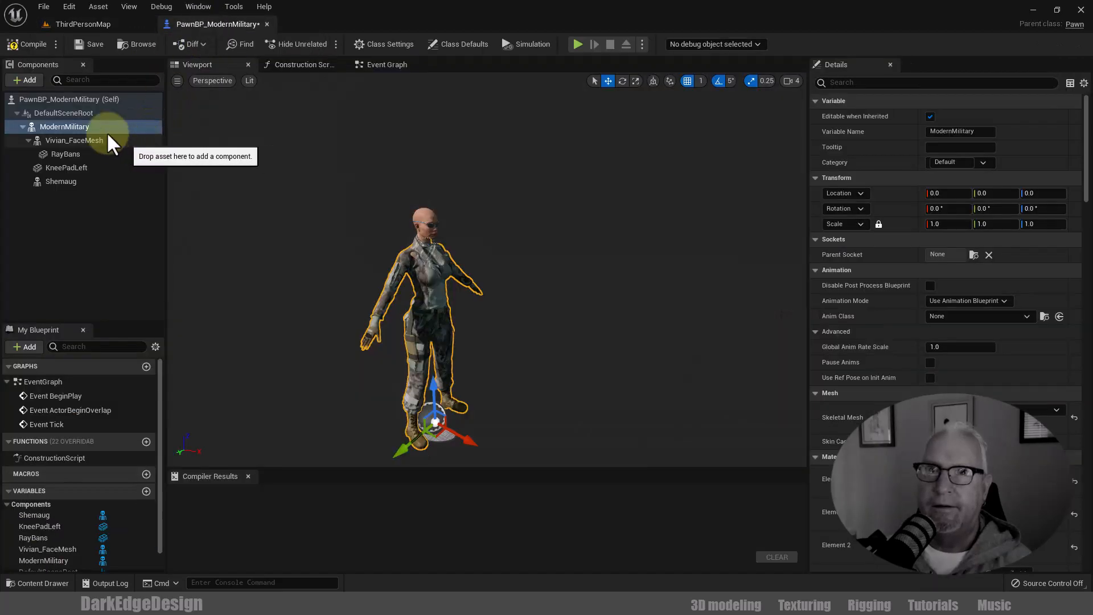
pyautogui.click(25, 79)
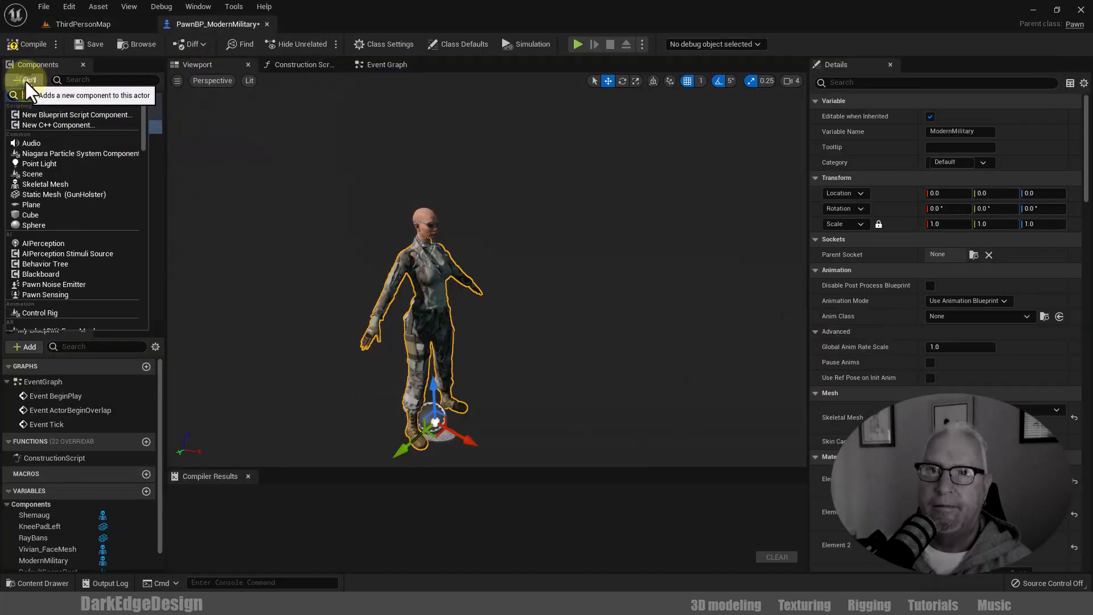
pyautogui.click(68, 192)
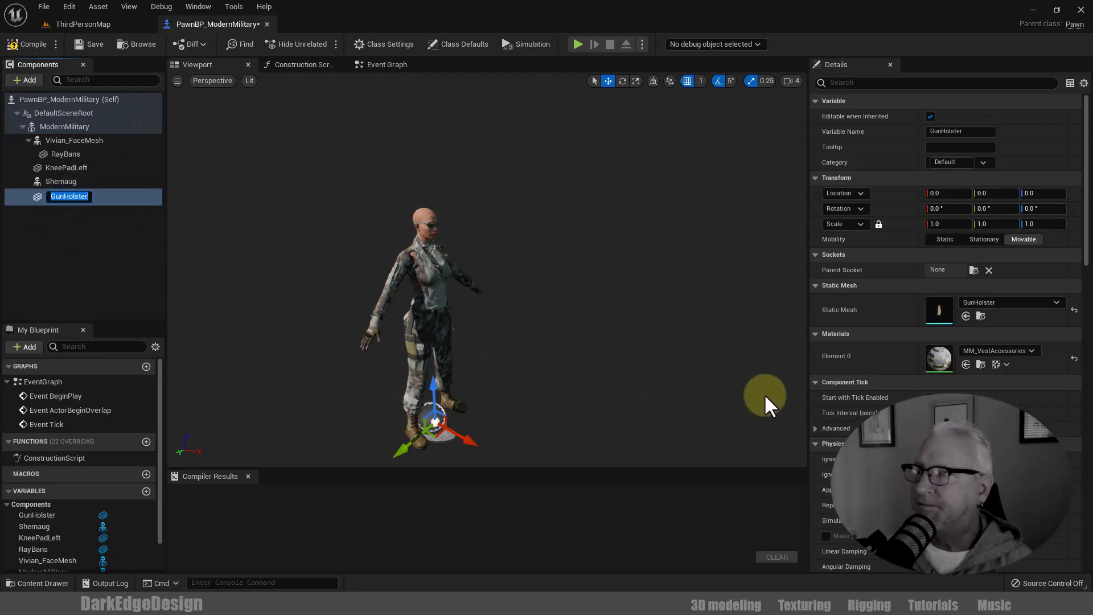
# Attach the GunHolster to the body's rThighBendSocket and move it outward from the right thigh to Y 16
pyautogui.click(973, 269)
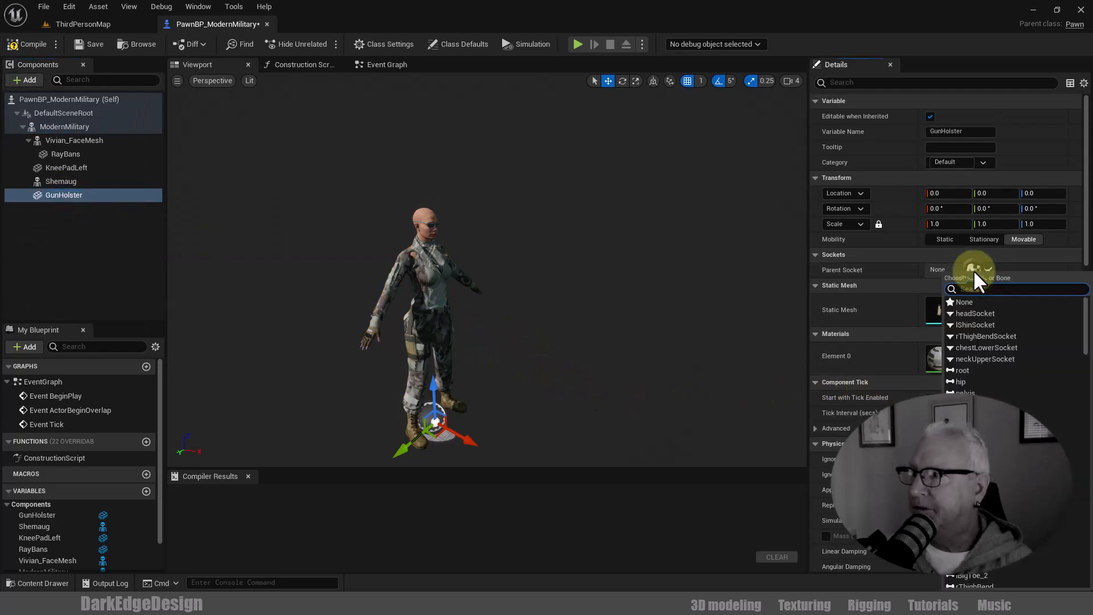
pyautogui.click(995, 335)
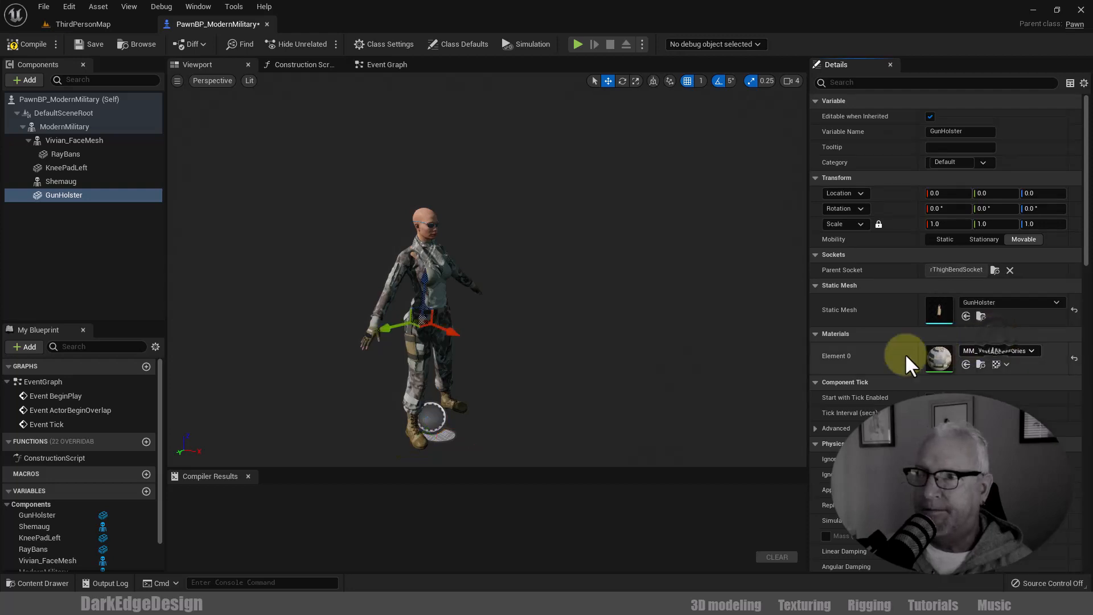
pyautogui.keyDown('alt'); pyautogui.moveTo(547, 389); pyautogui.dragTo(550, 422, button='right'); pyautogui.keyUp('alt')
pyautogui.keyDown('alt'); pyautogui.moveTo(528, 384); pyautogui.dragTo(517, 399); pyautogui.keyUp('alt')
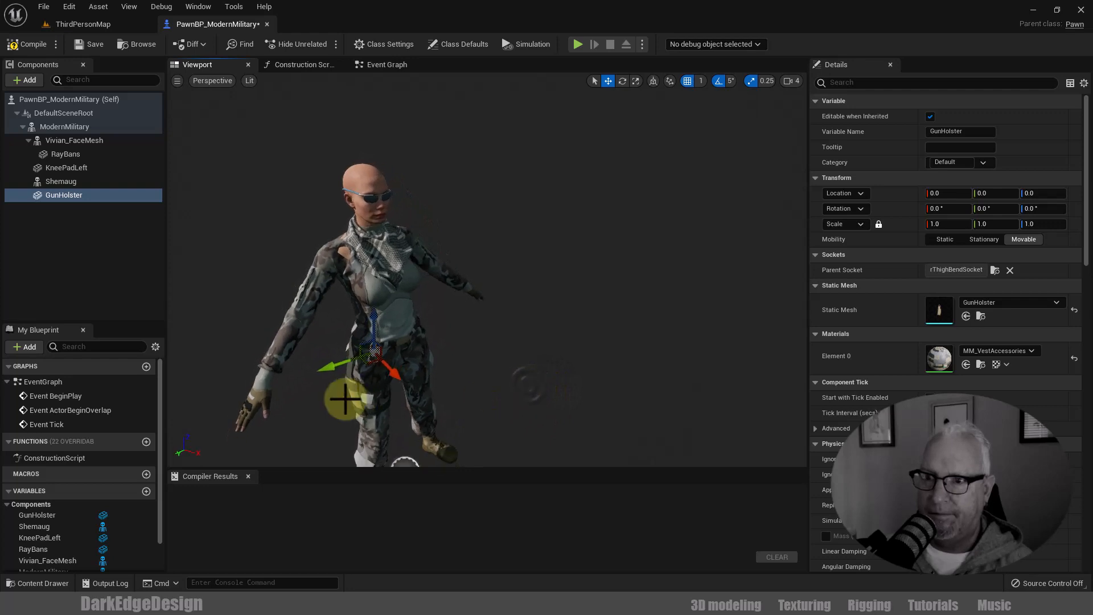
pyautogui.moveTo(336, 367); pyautogui.dragTo(292, 380)
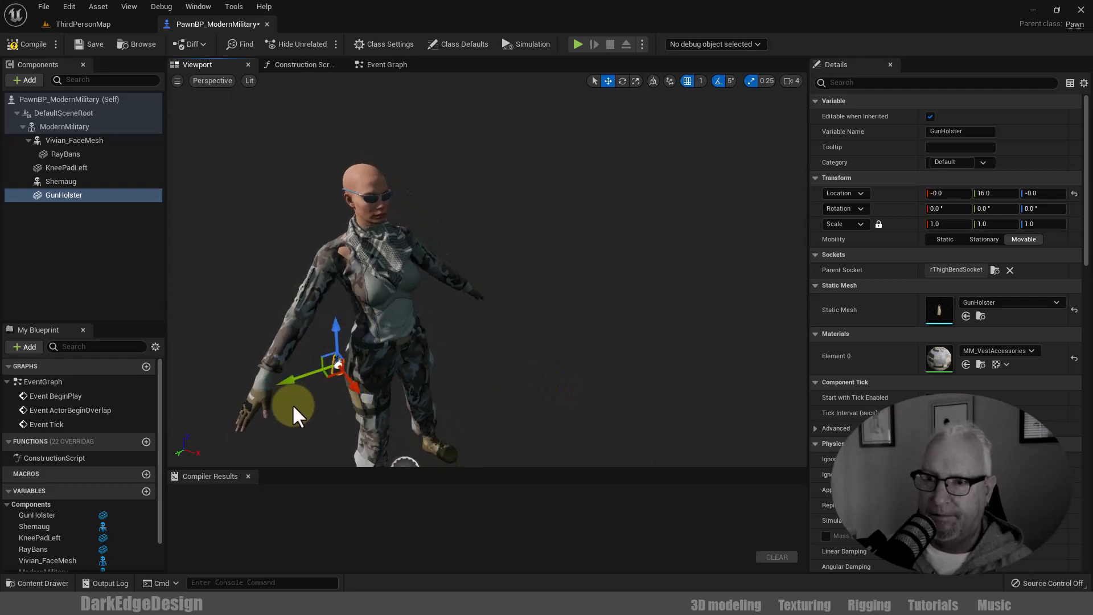
# Rotate the GunHolster about its Z axis to 85° so it turns flat against the right thigh
pyautogui.press('f')
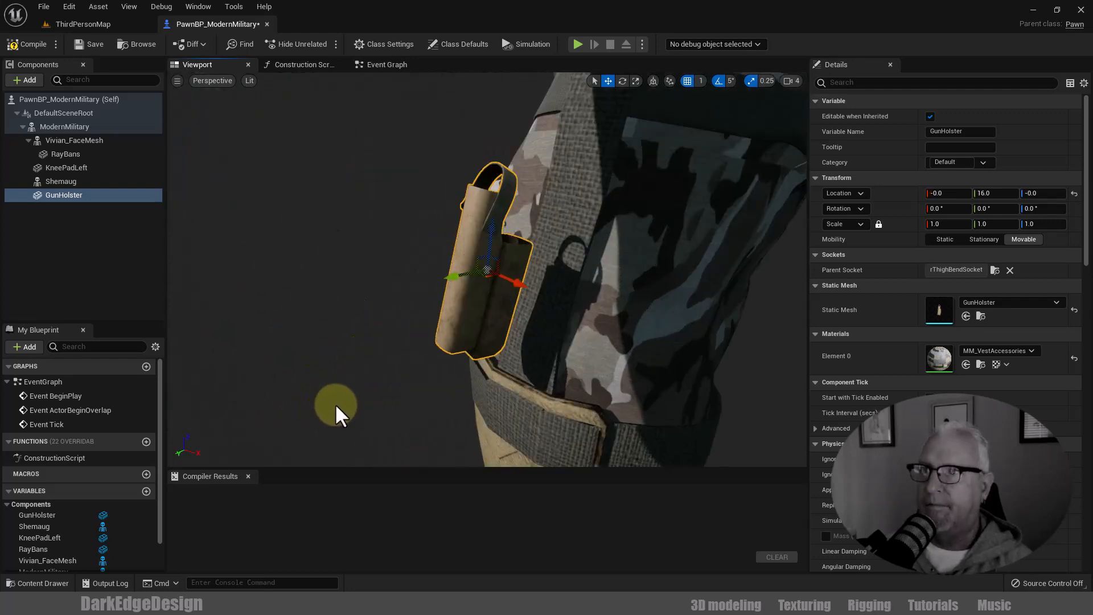
pyautogui.scroll(-3, 336, 403)
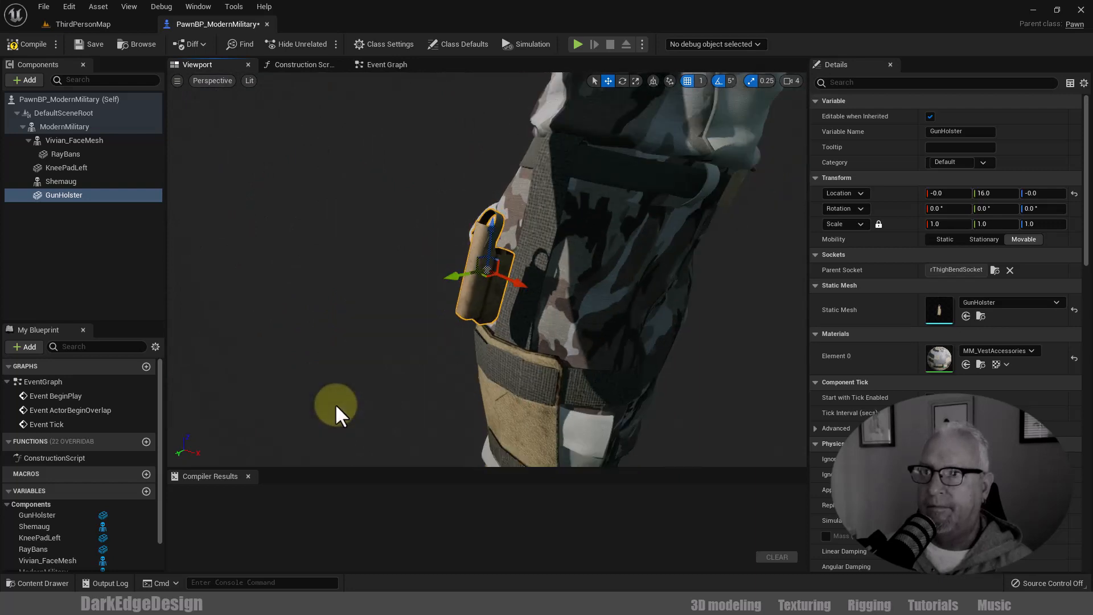
pyautogui.press('e')
pyautogui.moveTo(511, 294); pyautogui.dragTo(367, 308)
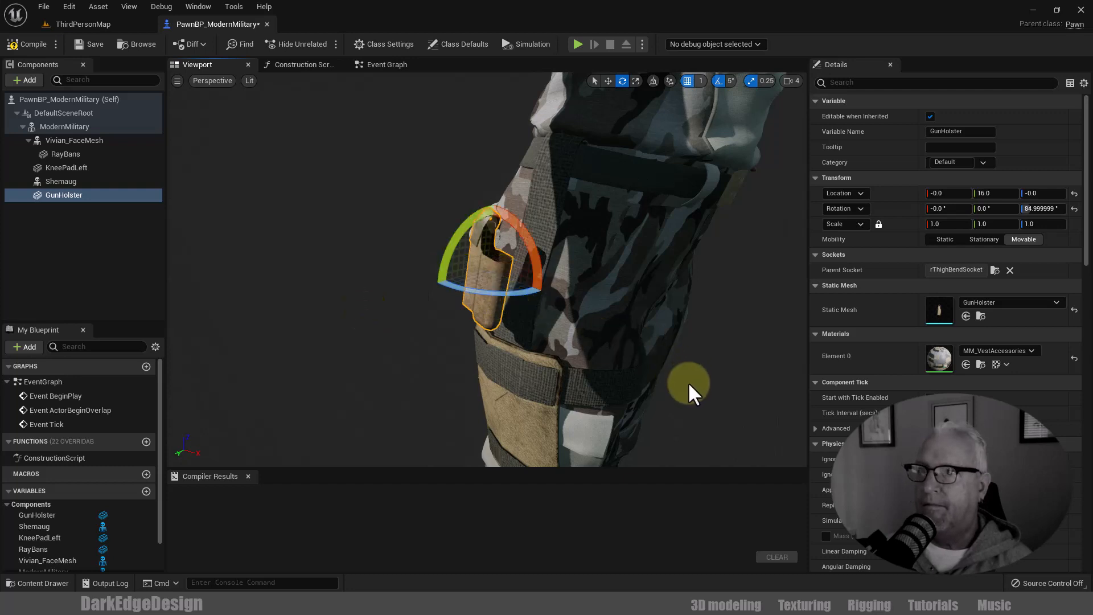
# Set the GunHolster's scale to 2.0 on all axes
pyautogui.keyDown('alt'); pyautogui.moveTo(688, 382); pyautogui.dragTo(631, 356); pyautogui.keyUp('alt')
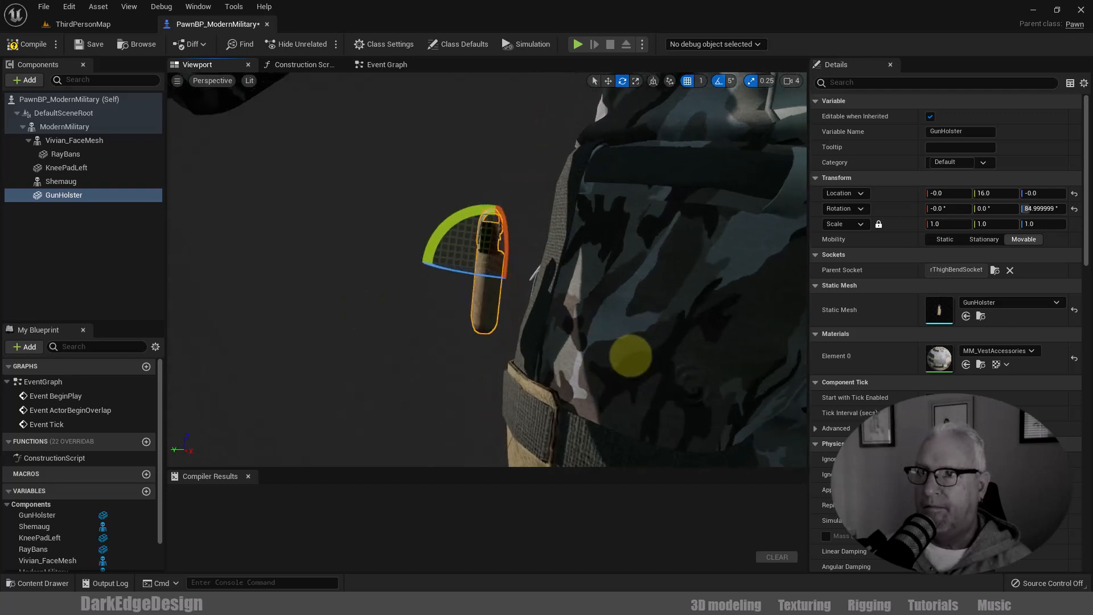
pyautogui.click(945, 225)
pyautogui.write('2')
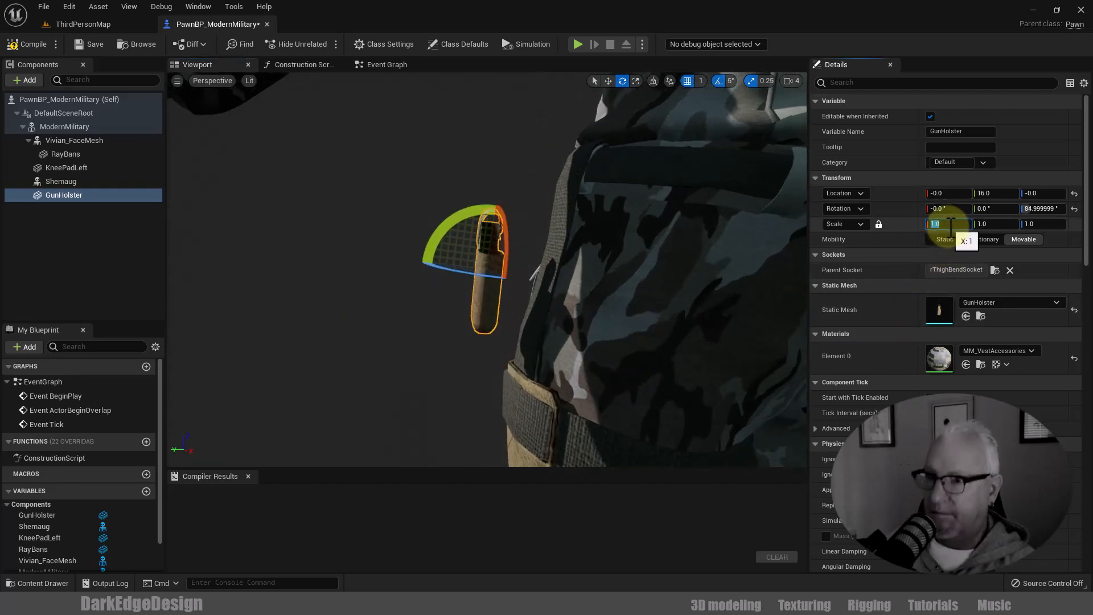
pyautogui.press('Return')
pyautogui.scroll(-6, 389, 351)
pyautogui.keyDown('alt'); pyautogui.moveTo(391, 351); pyautogui.dragTo(546, 366); pyautogui.keyUp('alt')
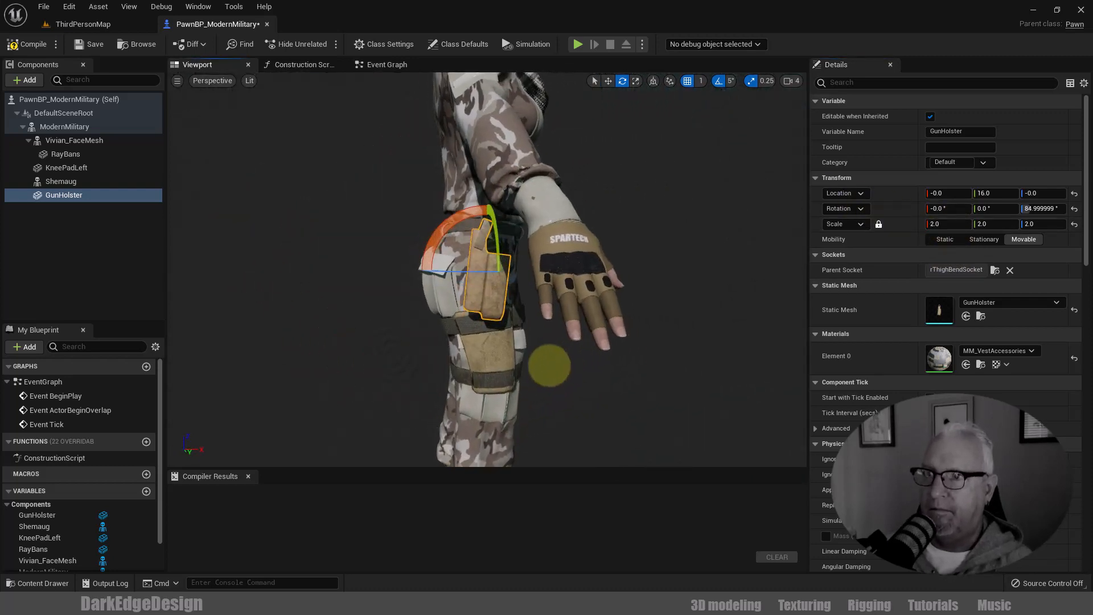
# Lower the GunHolster to Z -15 and tilt it to a rotation of about 15.2°, -9.7°, 82.4° to follow the thigh
pyautogui.press('r')
pyautogui.press('w')
pyautogui.moveTo(489, 248); pyautogui.dragTo(467, 359)
pyautogui.press('e')
pyautogui.press('w')
pyautogui.keyDown('alt'); pyautogui.moveTo(600, 416); pyautogui.dragTo(446, 390); pyautogui.keyUp('alt')
pyautogui.press('e')
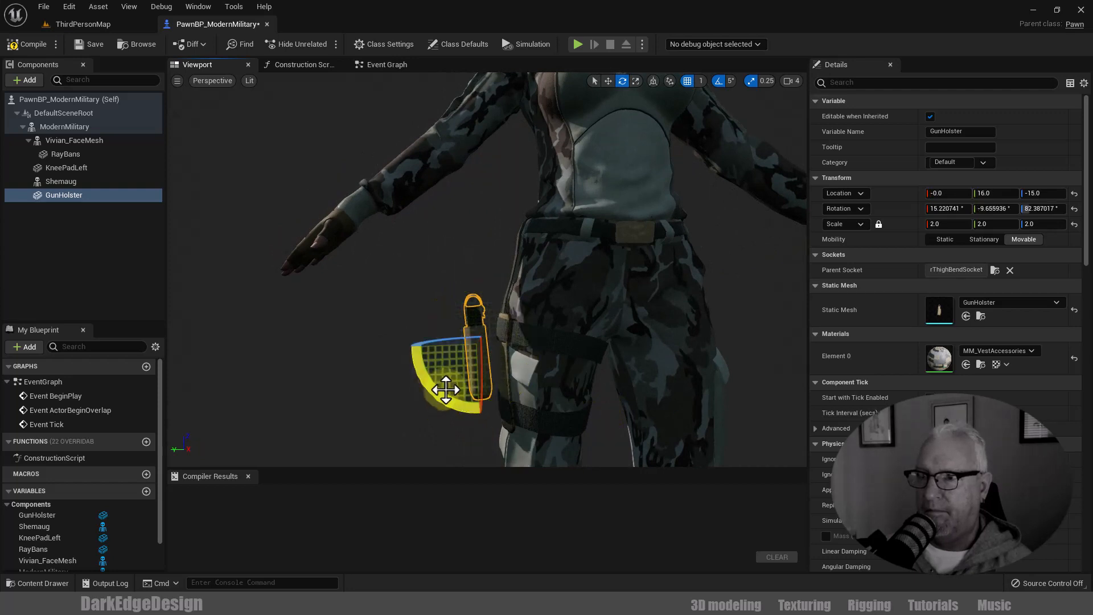
# Move the GunHolster in against the thigh strap, to about X 0.46, Y 13.46, Z -17.52
pyautogui.press('w')
pyautogui.moveTo(474, 318); pyautogui.dragTo(454, 366)
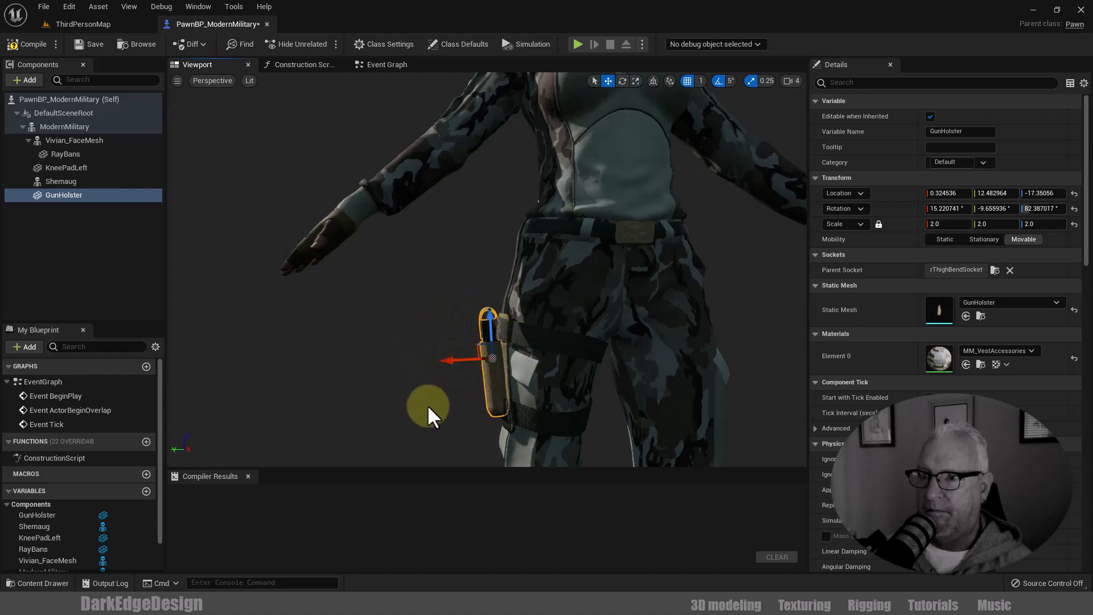
pyautogui.moveTo(428, 407)
pyautogui.keyDown('alt'); pyautogui.mouseDown()
pyautogui.moveTo(622, 410)
pyautogui.moveTo(436, 425)
pyautogui.mouseUp(); pyautogui.keyUp('alt')
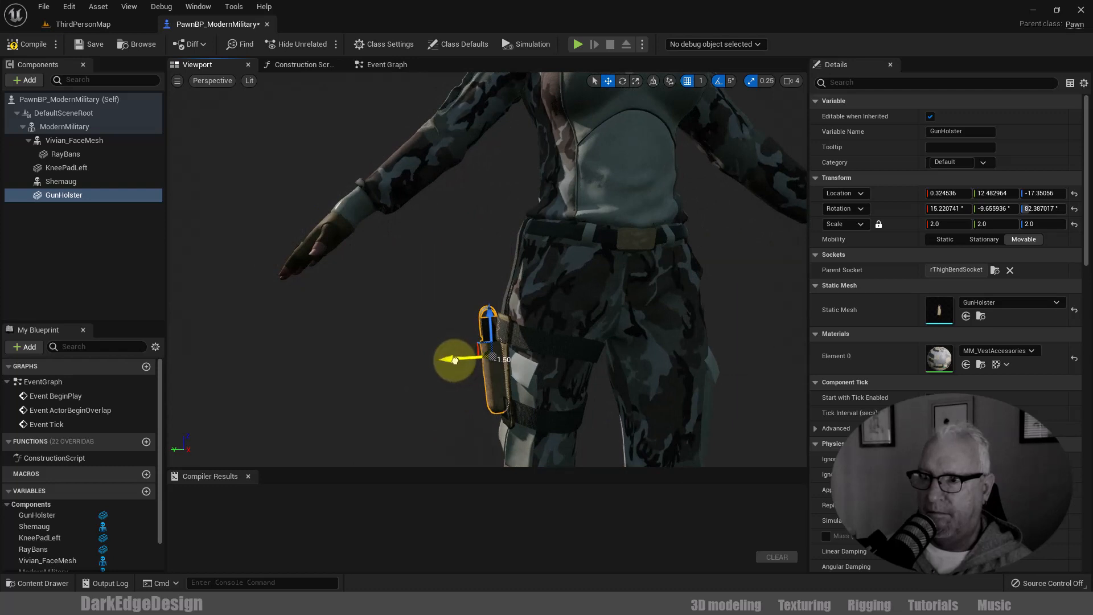
pyautogui.moveTo(455, 360); pyautogui.dragTo(596, 315)
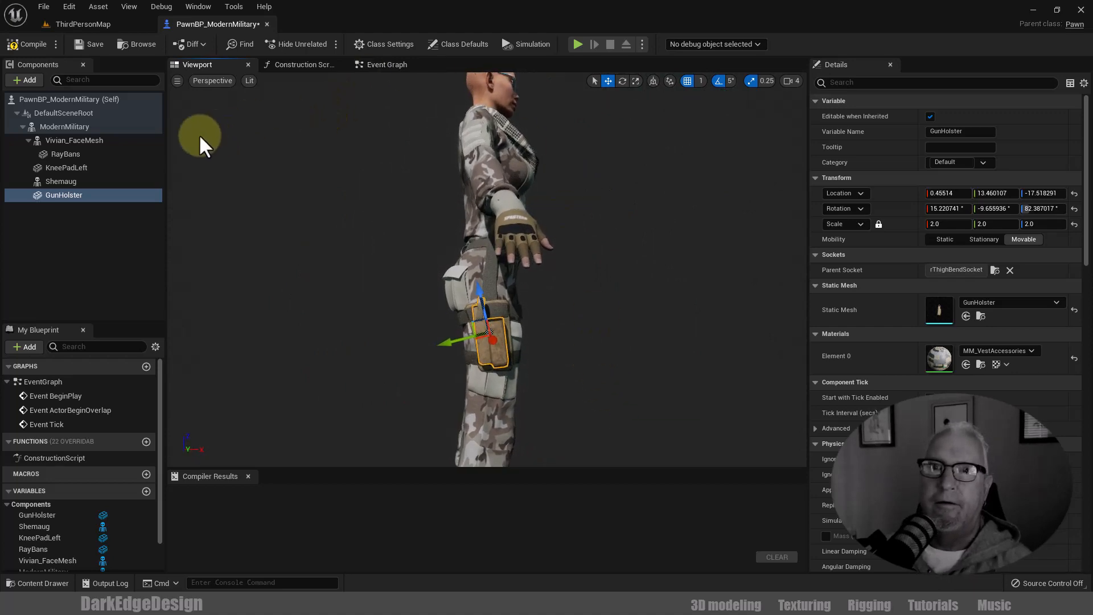
# Add the HandGun static mesh from the SideArm folder as a child component of the GunHolster
pyautogui.click(97, 24)
pyautogui.click(219, 486)
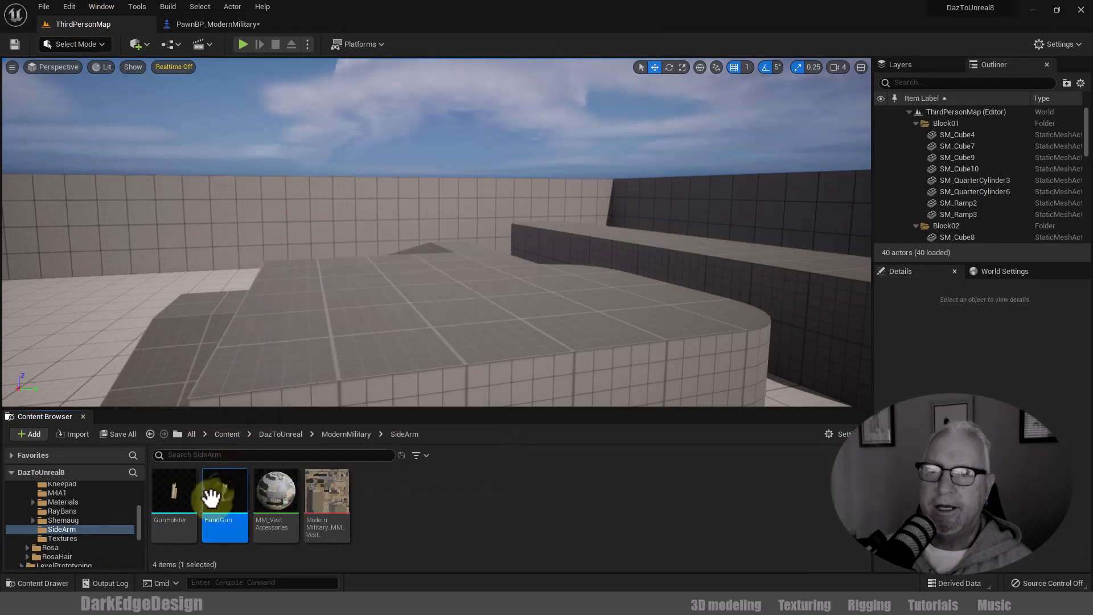
pyautogui.moveTo(211, 498); pyautogui.dragTo(29, 80)
pyautogui.click(26, 80)
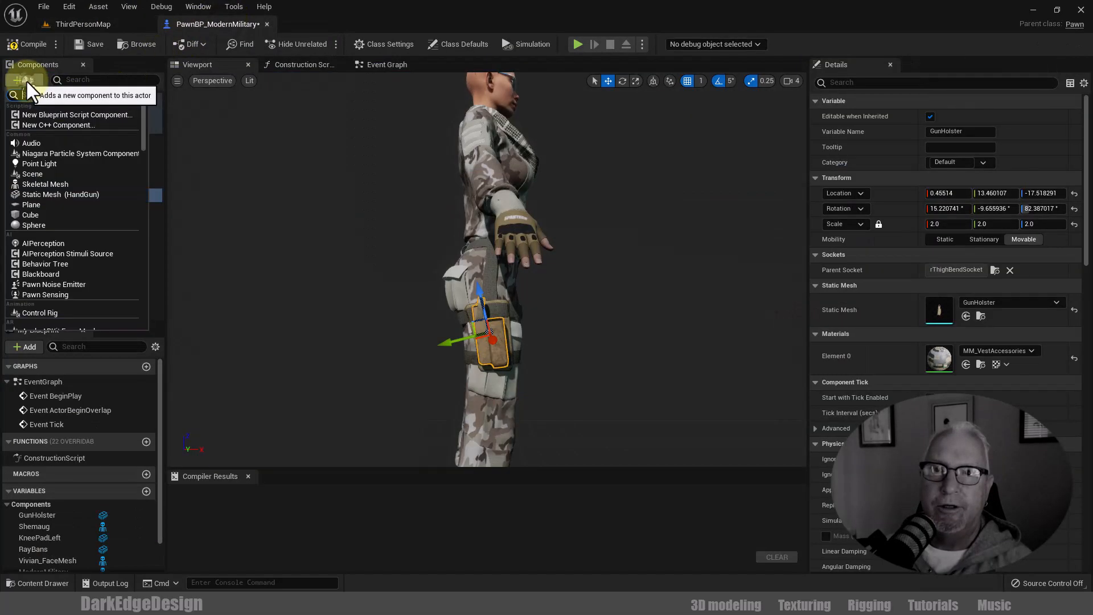
pyautogui.click(70, 195)
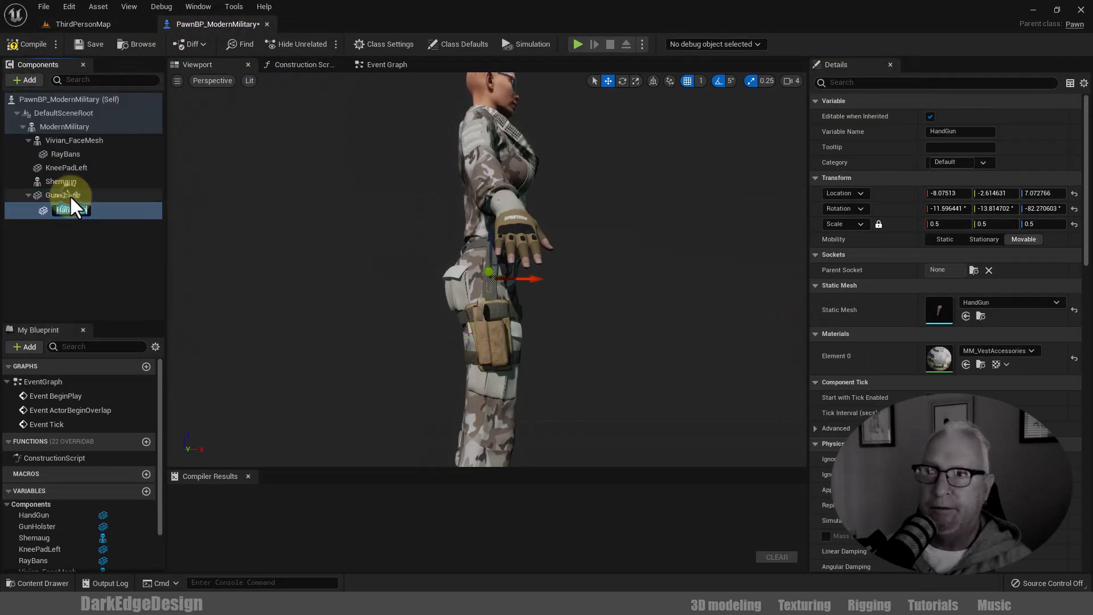
pyautogui.click(625, 360)
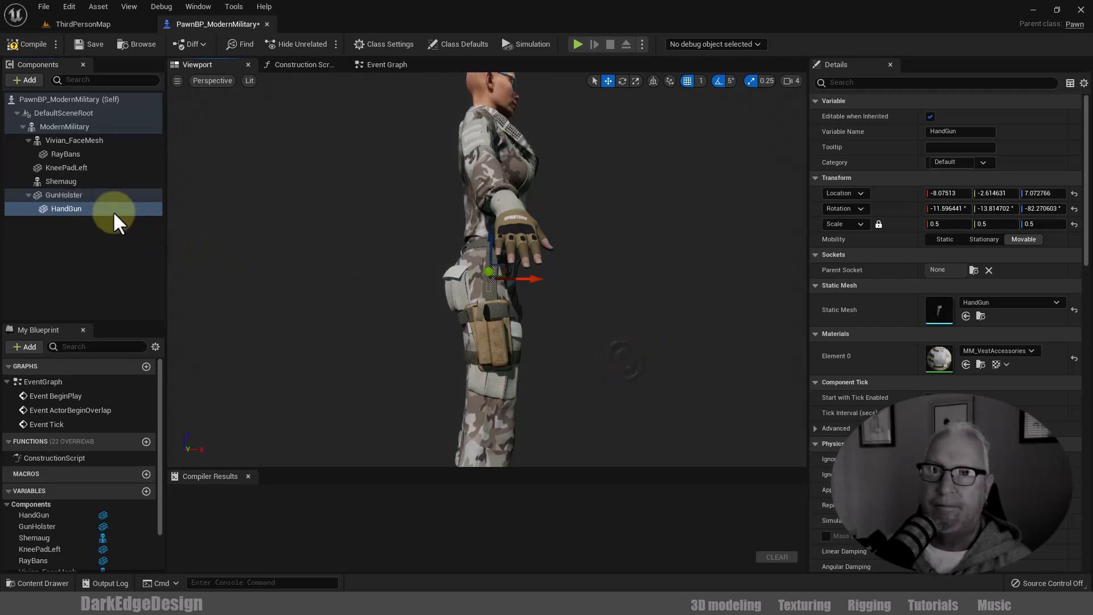
# Move the HandGun above the holster and rotate it to about 14.0°, 8.2°, -170.3° so its barrel points down
pyautogui.keyDown('alt'); pyautogui.moveTo(587, 338); pyautogui.dragTo(450, 369); pyautogui.keyUp('alt')
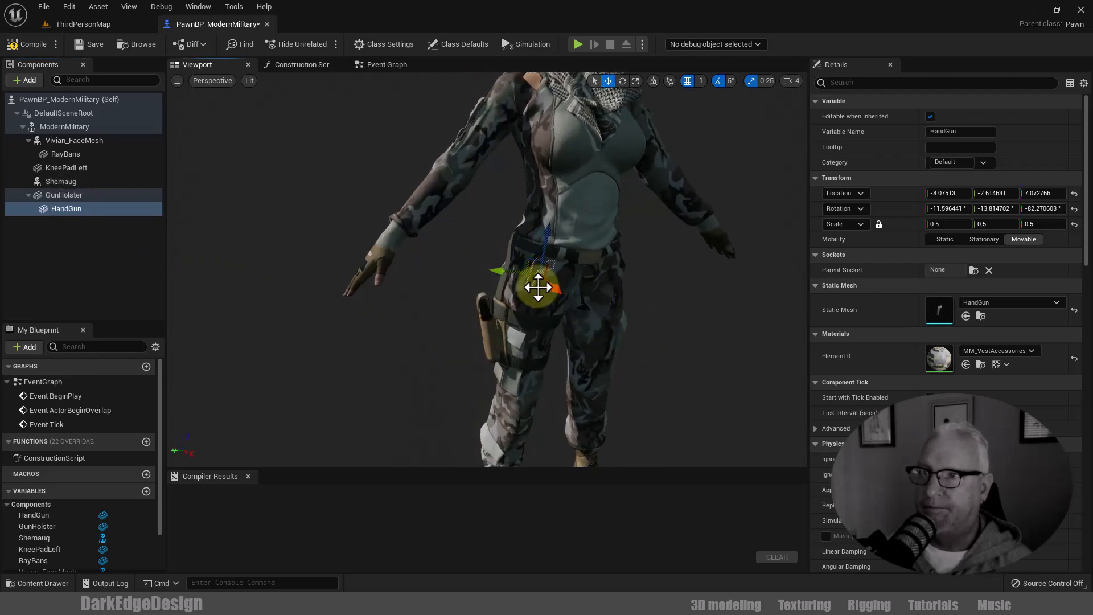
pyautogui.moveTo(499, 273); pyautogui.dragTo(619, 333)
pyautogui.press('e')
pyautogui.moveTo(413, 350)
pyautogui.keyDown('alt'); pyautogui.mouseDown()
pyautogui.moveTo(383, 318)
pyautogui.moveTo(413, 349)
pyautogui.mouseUp(); pyautogui.keyUp('alt')
pyautogui.moveTo(450, 218); pyautogui.dragTo(417, 230)
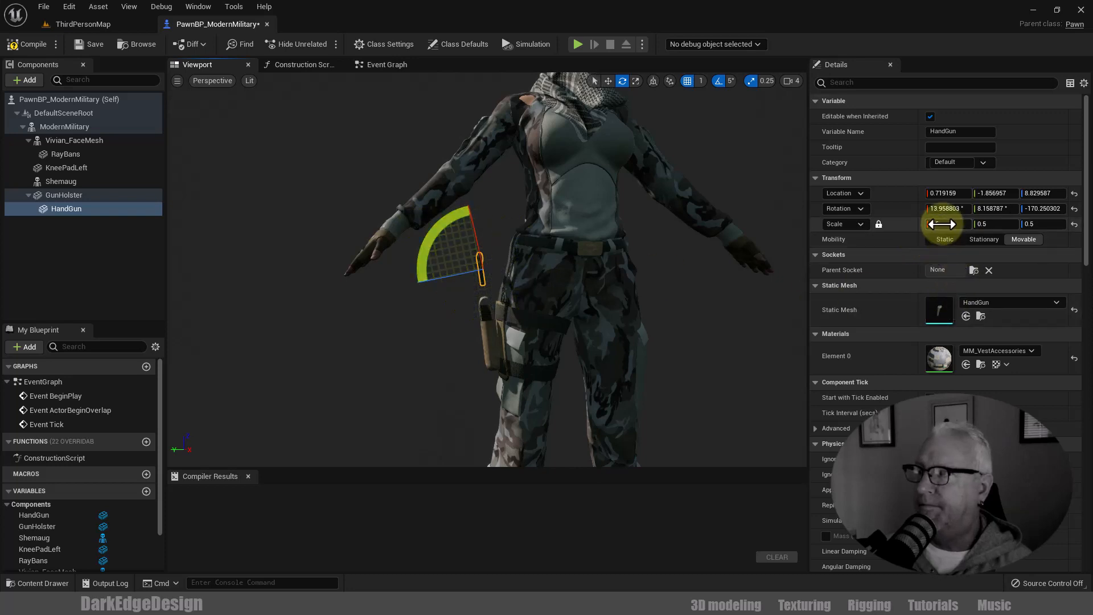
# Set the HandGun's scale to 1.0 and lower it into the holster, to about X -0.94, Y 0.55, Z 0.30
pyautogui.write('1')
pyautogui.press('Return')
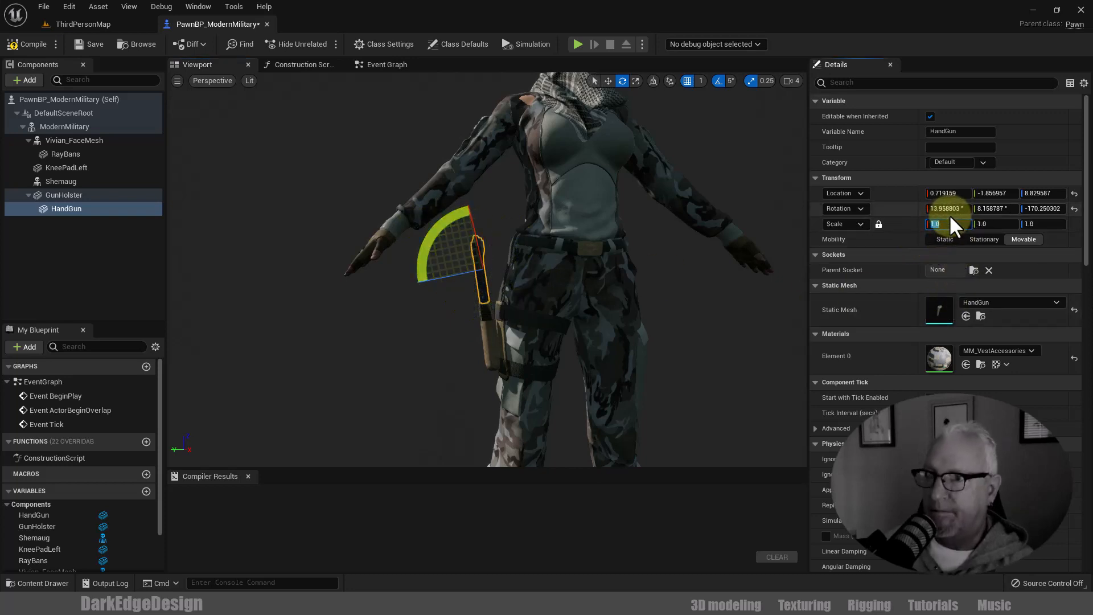
pyautogui.keyDown('alt'); pyautogui.moveTo(412, 365); pyautogui.dragTo(592, 366); pyautogui.keyUp('alt')
pyautogui.press('w')
pyautogui.moveTo(508, 267); pyautogui.dragTo(518, 330)
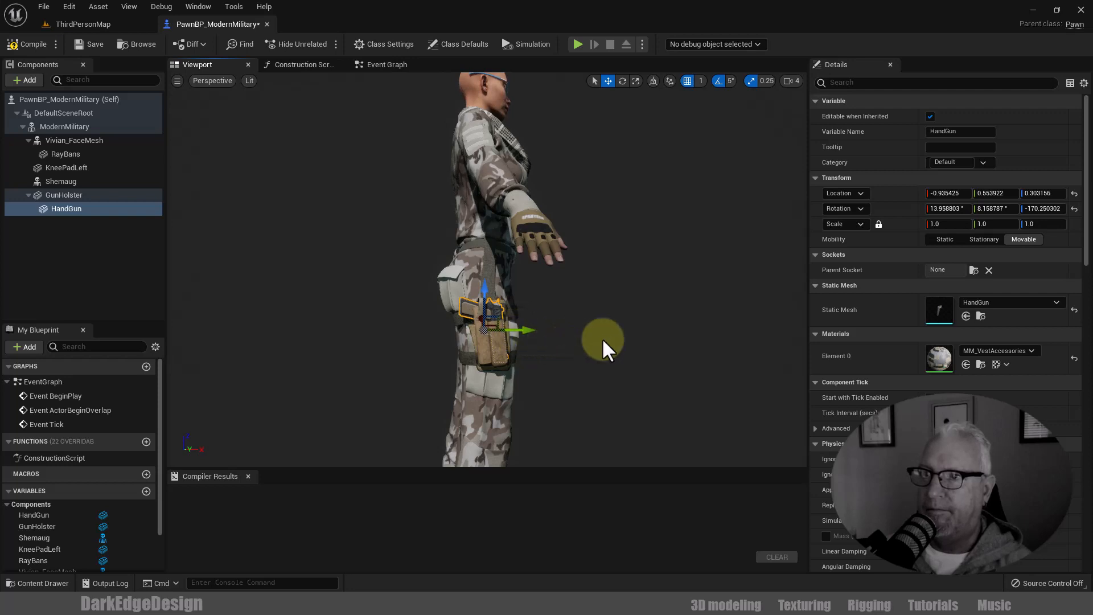
# Turn off grid snapping and nudge the HandGun outward into the holster, to about X -0.38, Y 0.65, Z 0.22
pyautogui.keyDown('alt'); pyautogui.moveTo(602, 340); pyautogui.dragTo(435, 341); pyautogui.keyUp('alt')
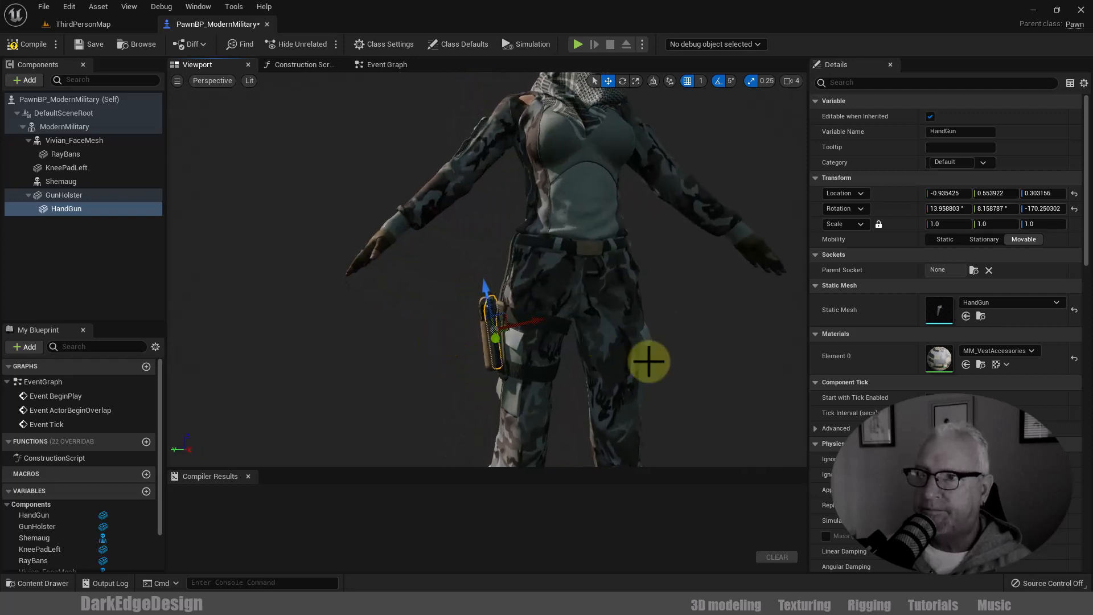
pyautogui.keyDown('alt'); pyautogui.moveTo(670, 364); pyautogui.dragTo(668, 376, button='right'); pyautogui.keyUp('alt')
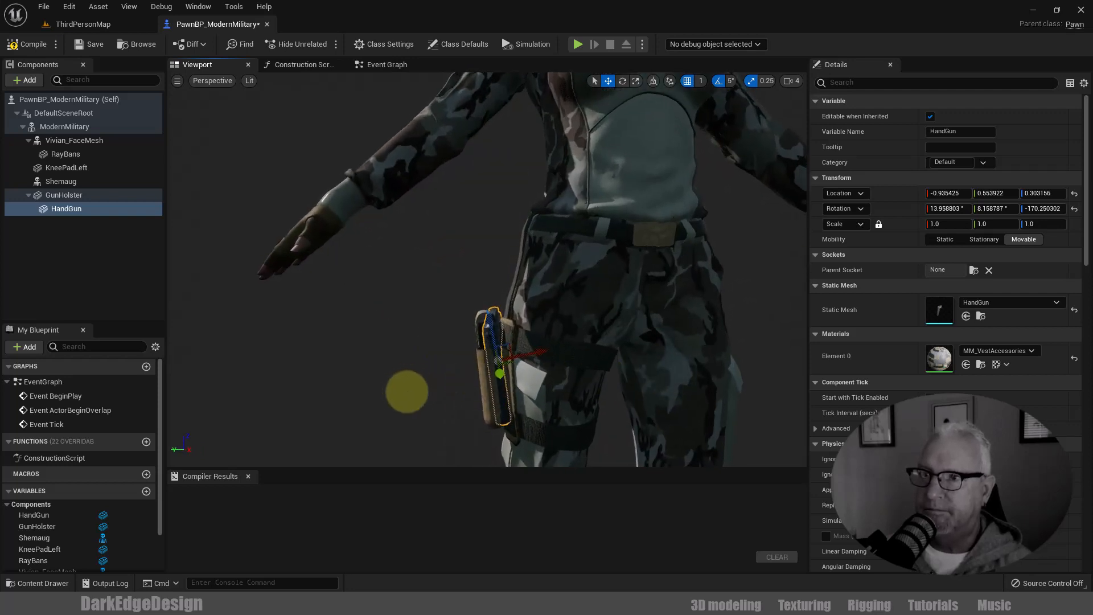
pyautogui.keyDown('alt'); pyautogui.moveTo(406, 392); pyautogui.dragTo(428, 394); pyautogui.keyUp('alt')
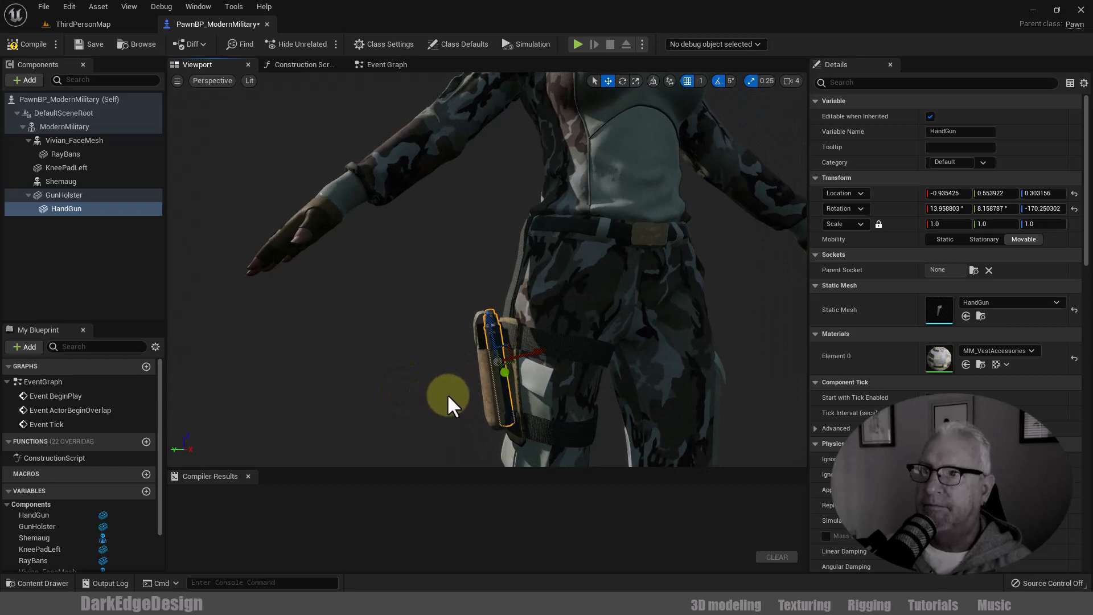
pyautogui.click(701, 81)
pyautogui.click(688, 77)
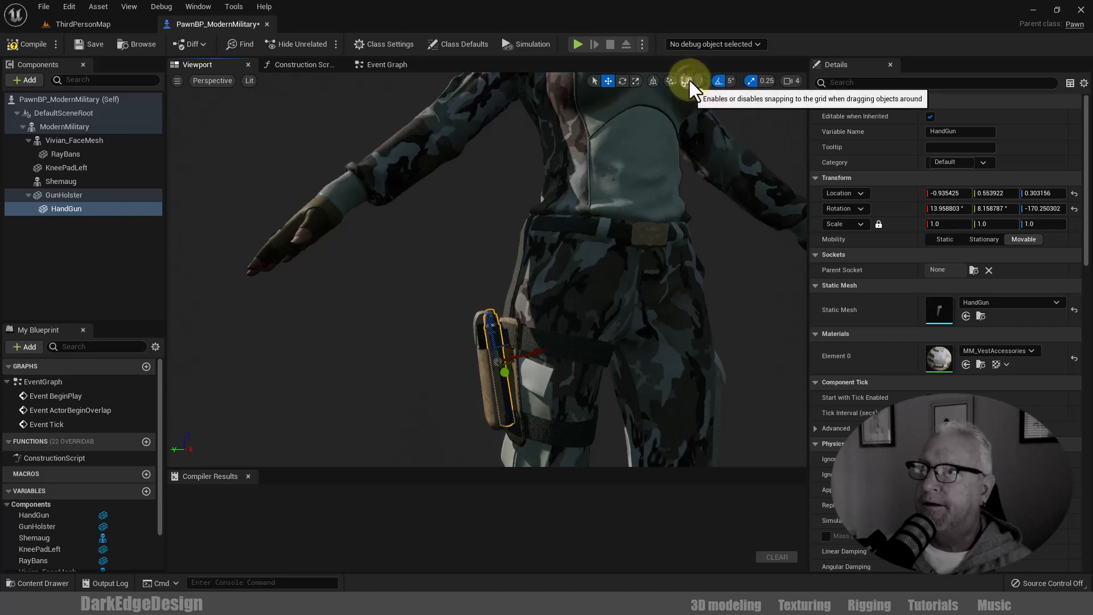
pyautogui.moveTo(534, 351); pyautogui.dragTo(526, 352)
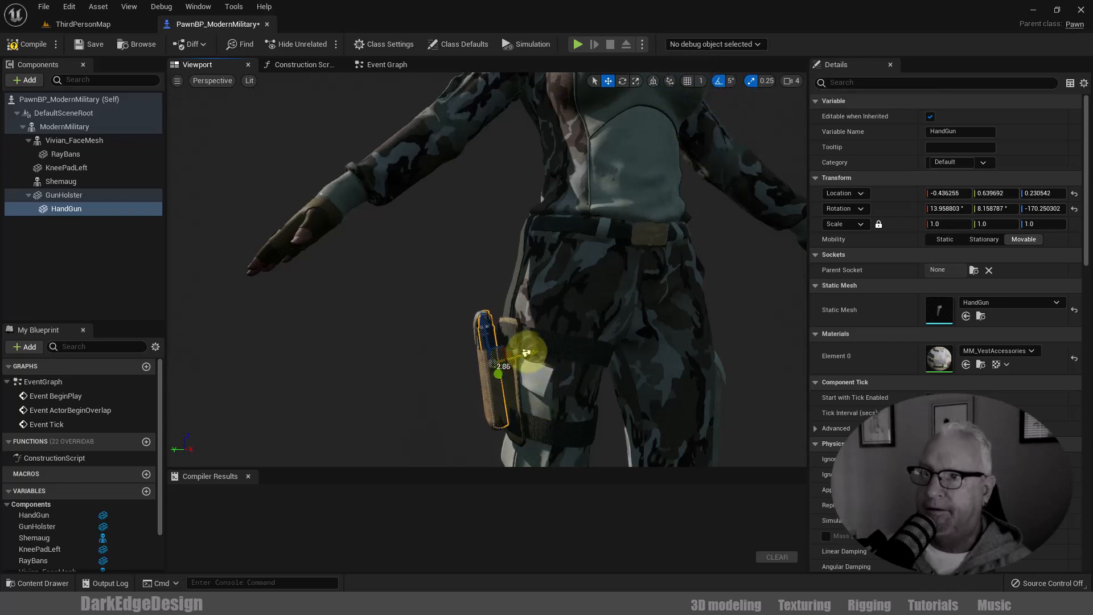
pyautogui.keyDown('alt'); pyautogui.moveTo(388, 366); pyautogui.dragTo(533, 342); pyautogui.keyUp('alt')
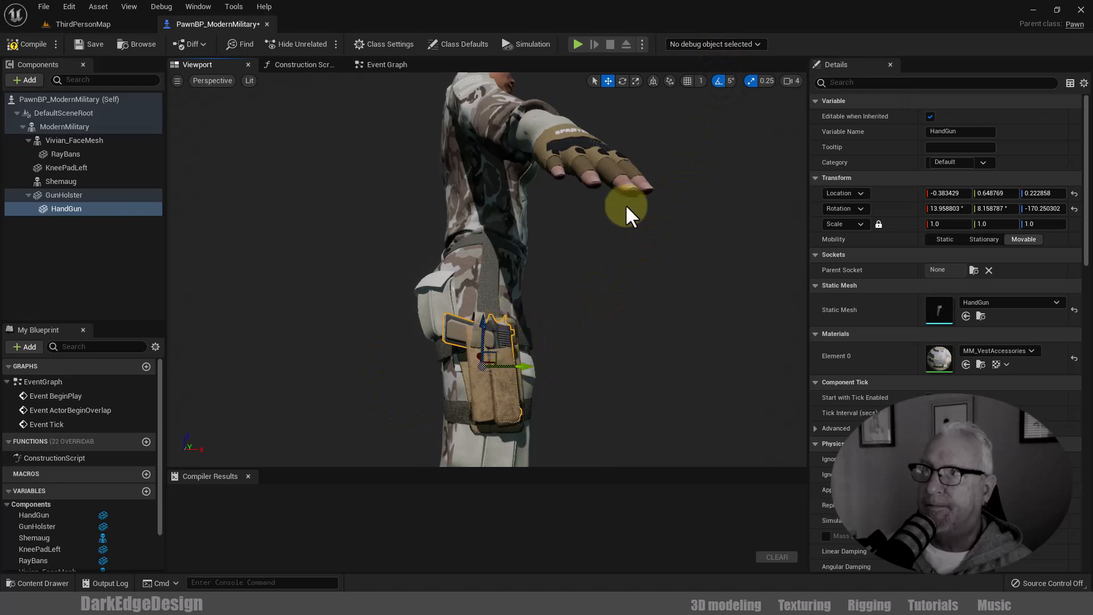
# Turn off rotation snapping and fine-tune the HandGun's roll to about 15.2° to align it with the holster
pyautogui.click(622, 80)
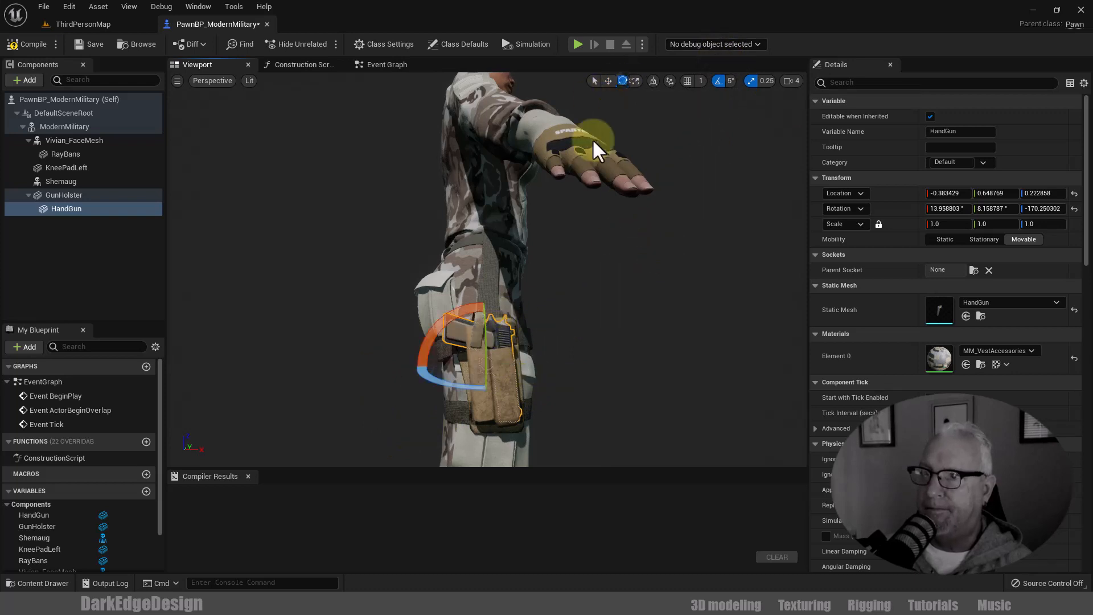
pyautogui.click(455, 312)
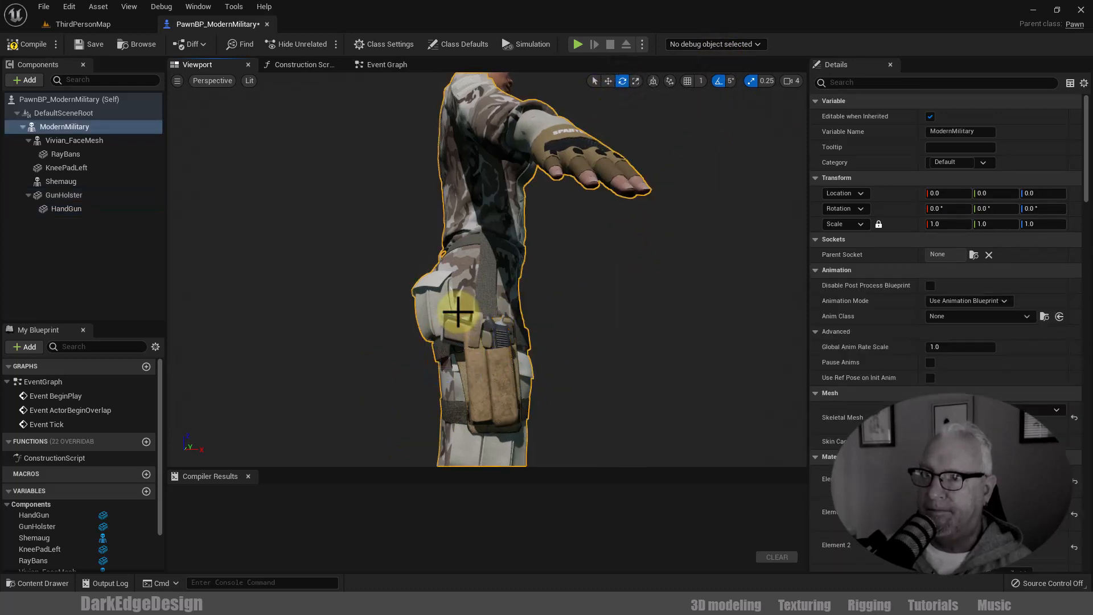
pyautogui.click(495, 337)
pyautogui.moveTo(420, 354)
pyautogui.mouseDown()
pyautogui.moveTo(427, 341)
pyautogui.moveTo(420, 351)
pyautogui.mouseUp()
pyautogui.click(717, 81)
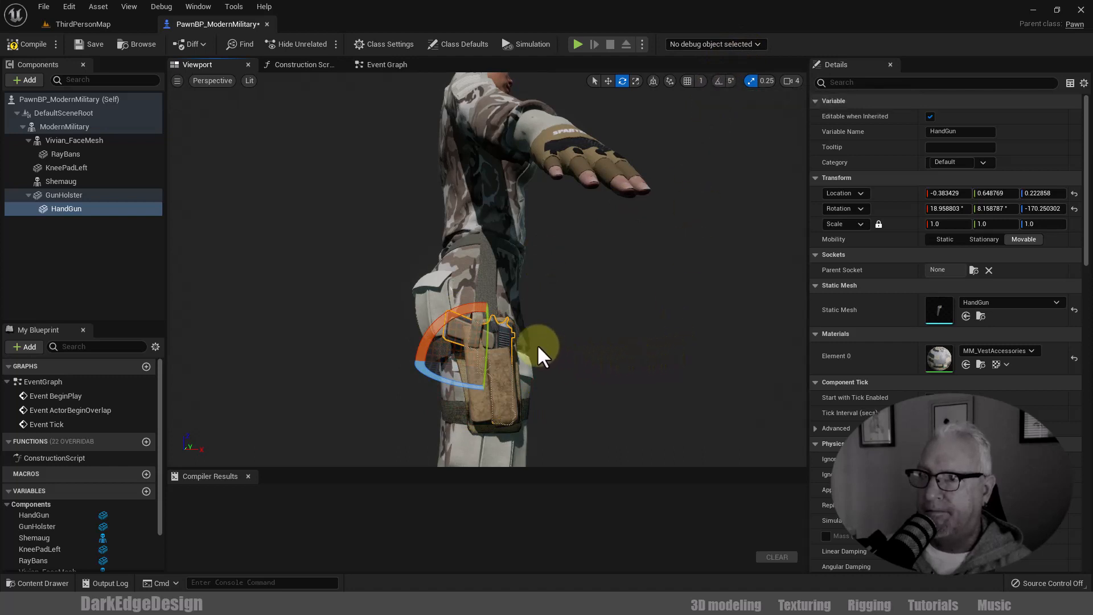
pyautogui.moveTo(482, 312); pyautogui.dragTo(476, 304)
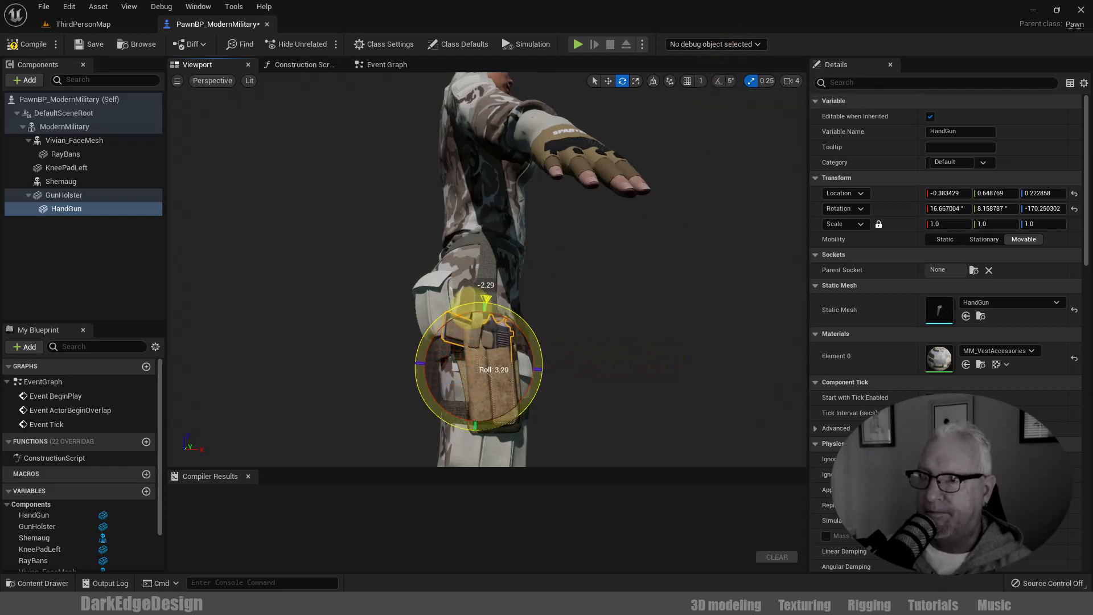
# Shift the HandGun slightly backward in the holster, to about X -0.42, Y 0.90, Z 0.29
pyautogui.press('w')
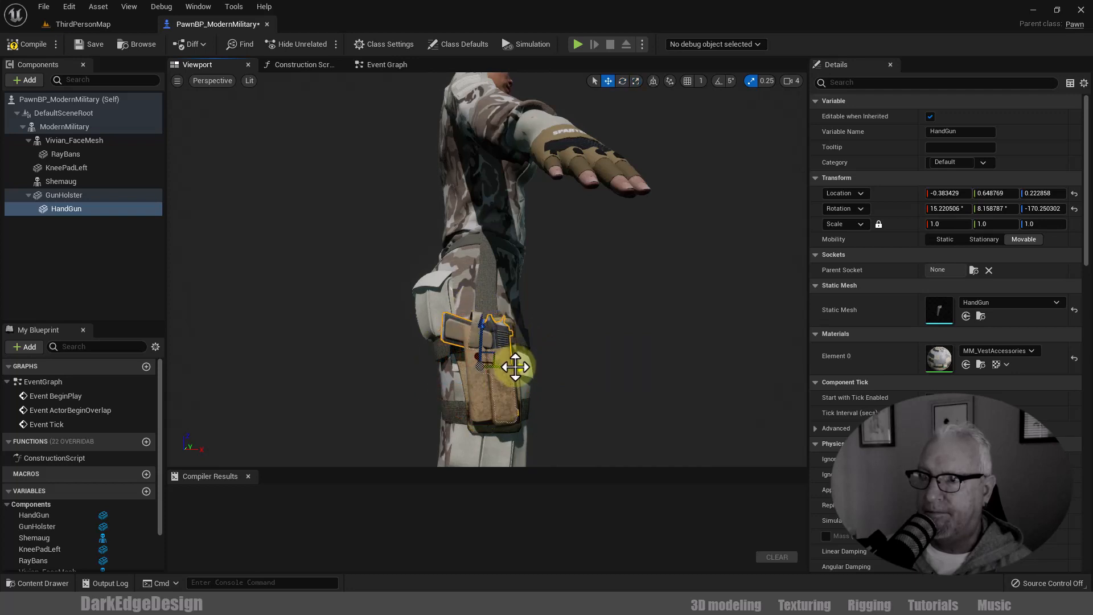
pyautogui.moveTo(513, 367); pyautogui.dragTo(511, 368)
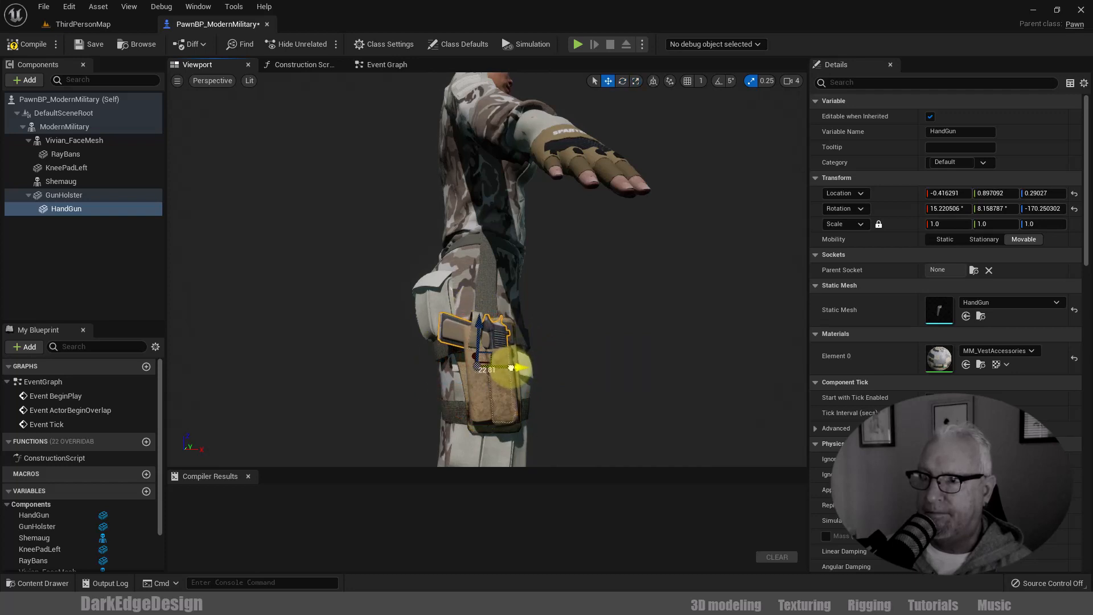
pyautogui.click(517, 365)
pyautogui.moveTo(623, 351)
pyautogui.keyDown('alt'); pyautogui.mouseDown()
pyautogui.moveTo(580, 390)
pyautogui.moveTo(465, 385)
pyautogui.moveTo(623, 352)
pyautogui.mouseUp(); pyautogui.keyUp('alt')
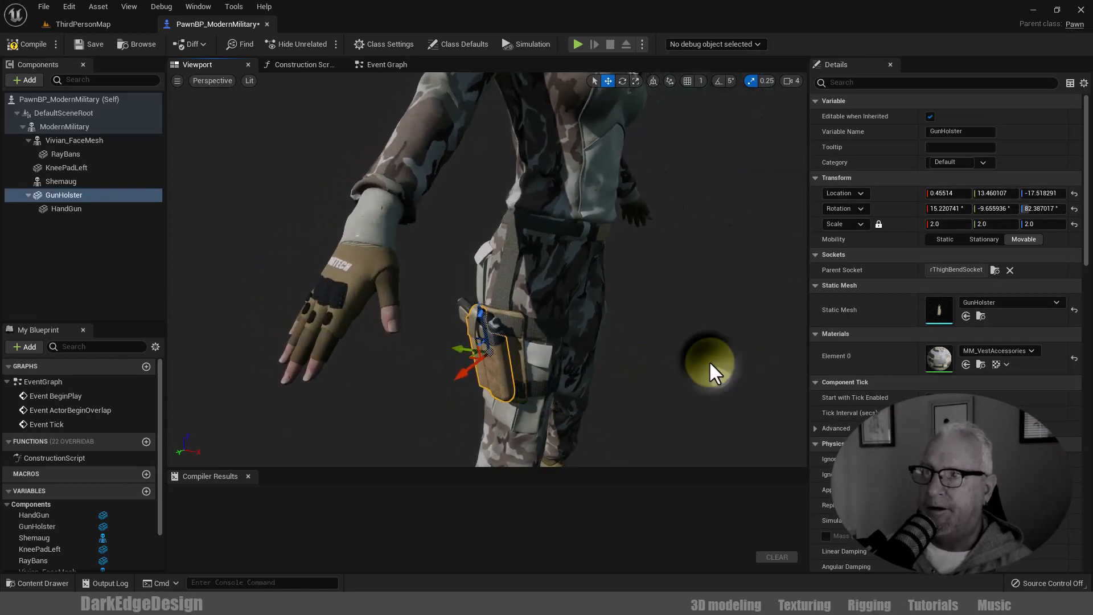
# Turn grid snapping and rotation snapping back on for the viewport
pyautogui.scroll(-5, 709, 360)
pyautogui.click(687, 81)
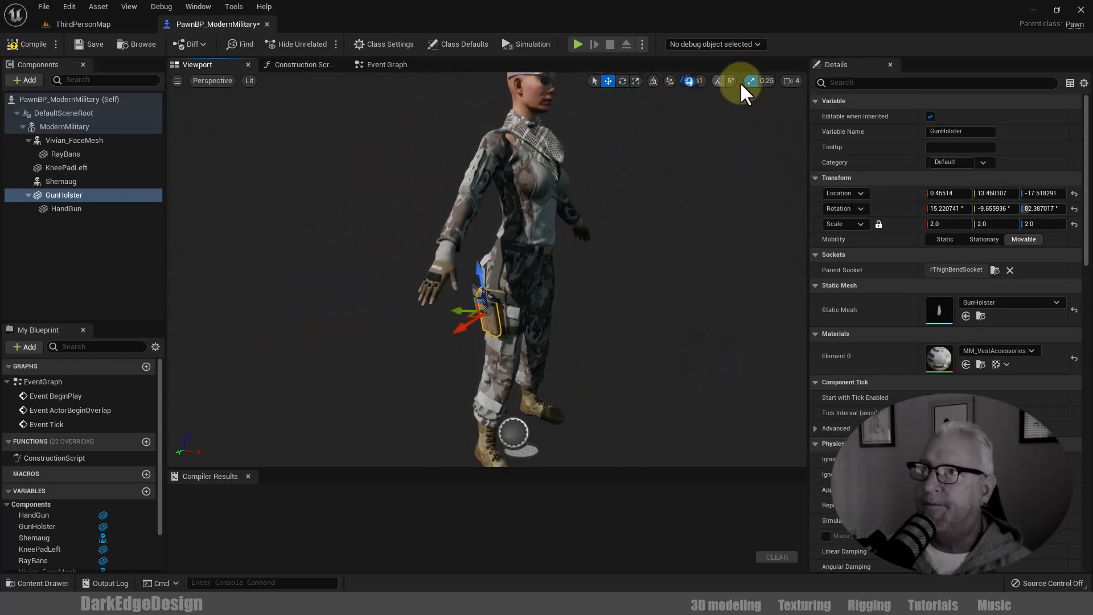
pyautogui.click(718, 81)
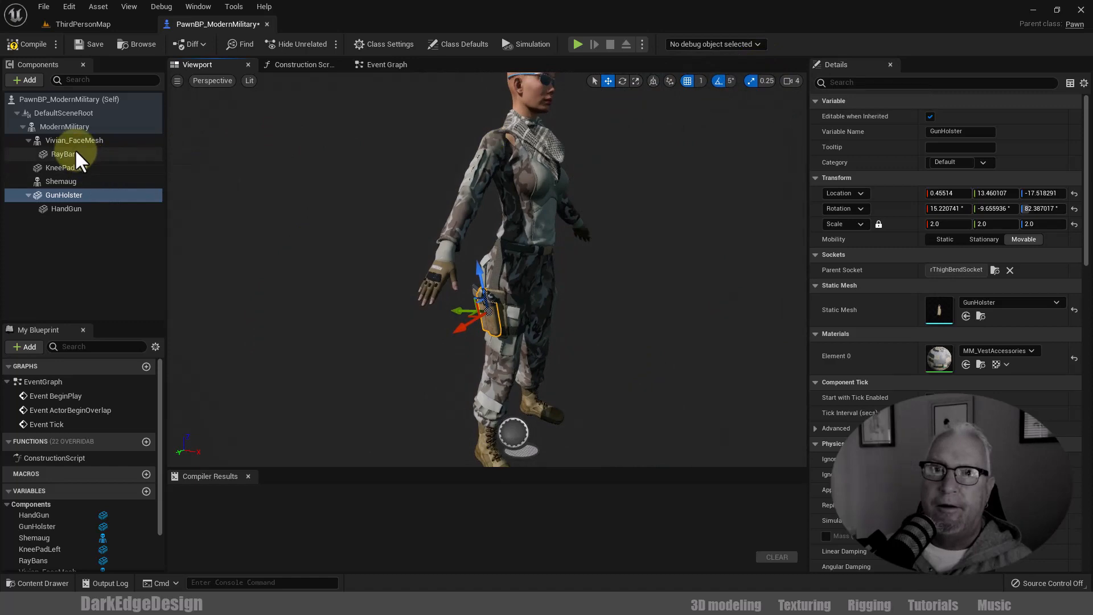
# Select the ModernMilitary component and show the ModernMilitary folder's contents in the ThirdPersonMap level editor
pyautogui.click(68, 126)
pyautogui.click(84, 26)
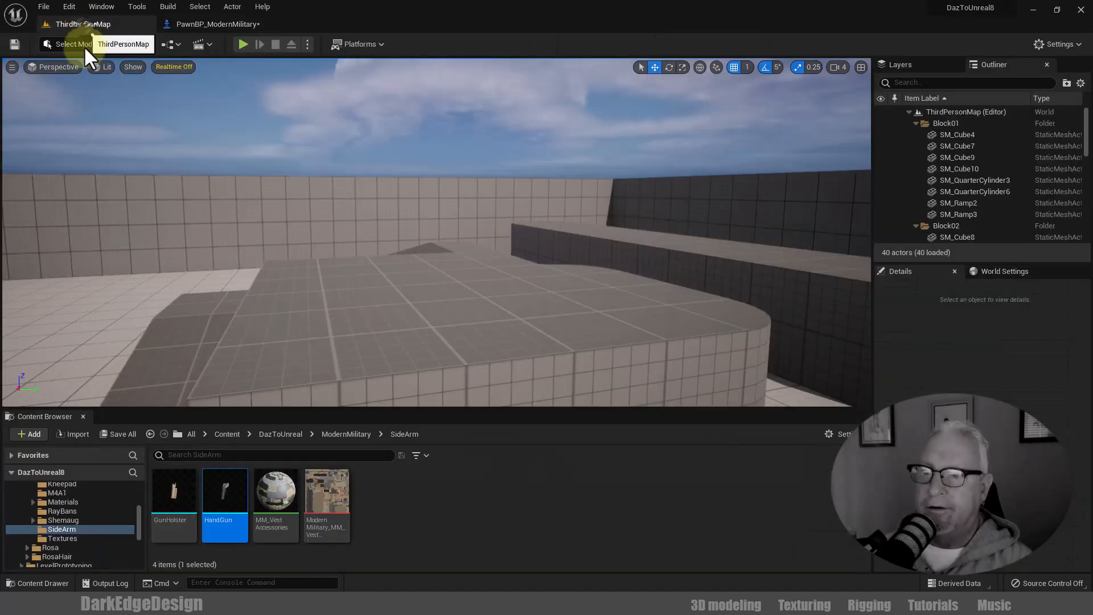
pyautogui.click(346, 434)
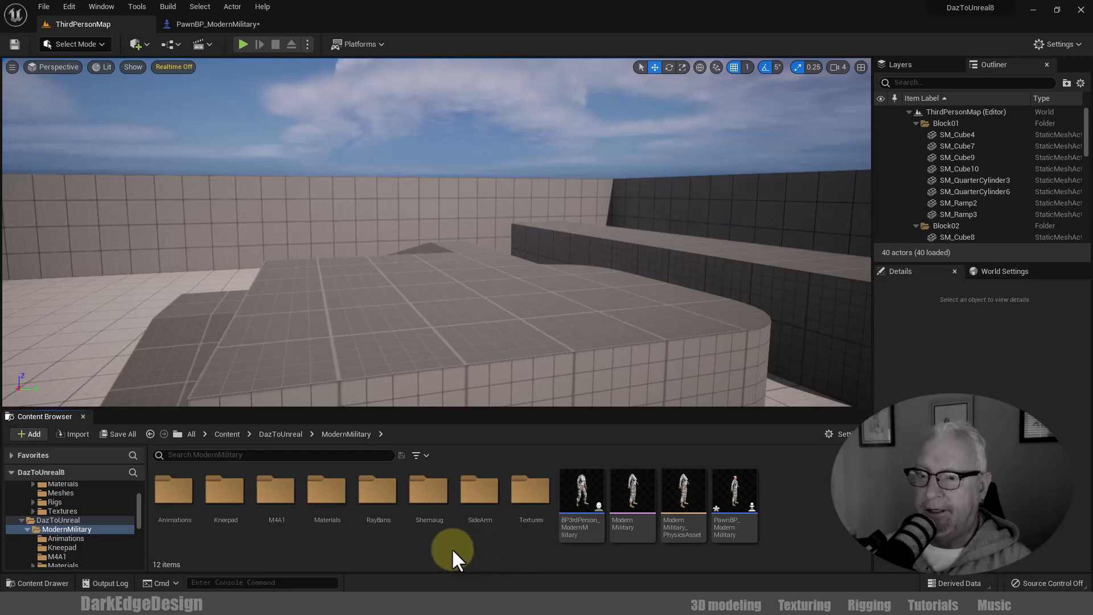
# Return to the PawnBP_ModernMilitary Blueprint, review the assembled character from the front, and compile and save it
pyautogui.click(216, 26)
pyautogui.scroll(-3, 659, 392)
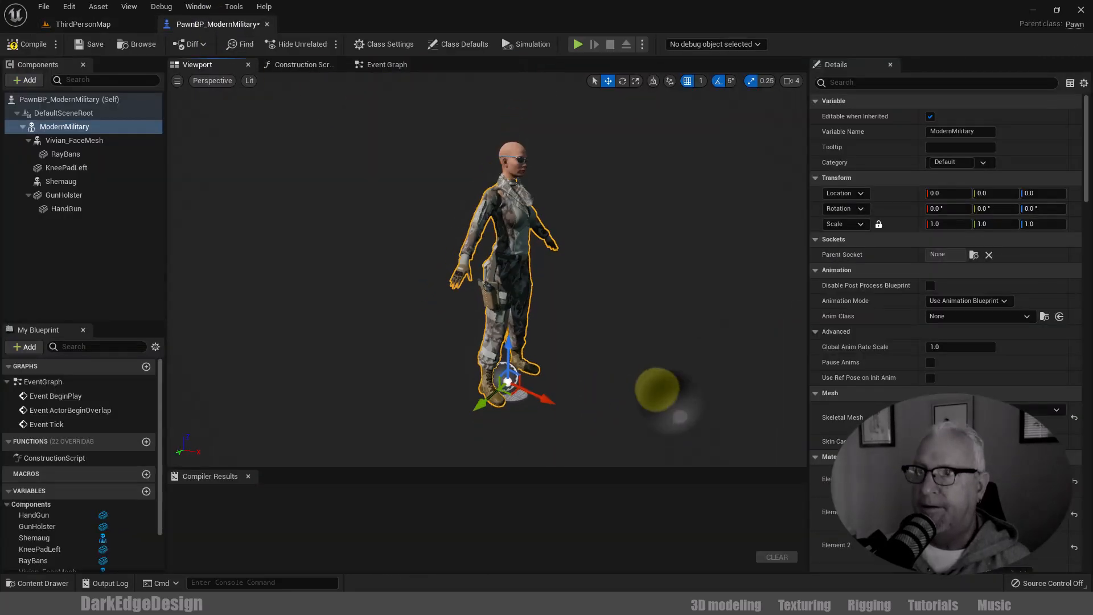
pyautogui.keyDown('alt'); pyautogui.moveTo(656, 400); pyautogui.dragTo(523, 387); pyautogui.keyUp('alt')
pyautogui.scroll(1, 666, 386)
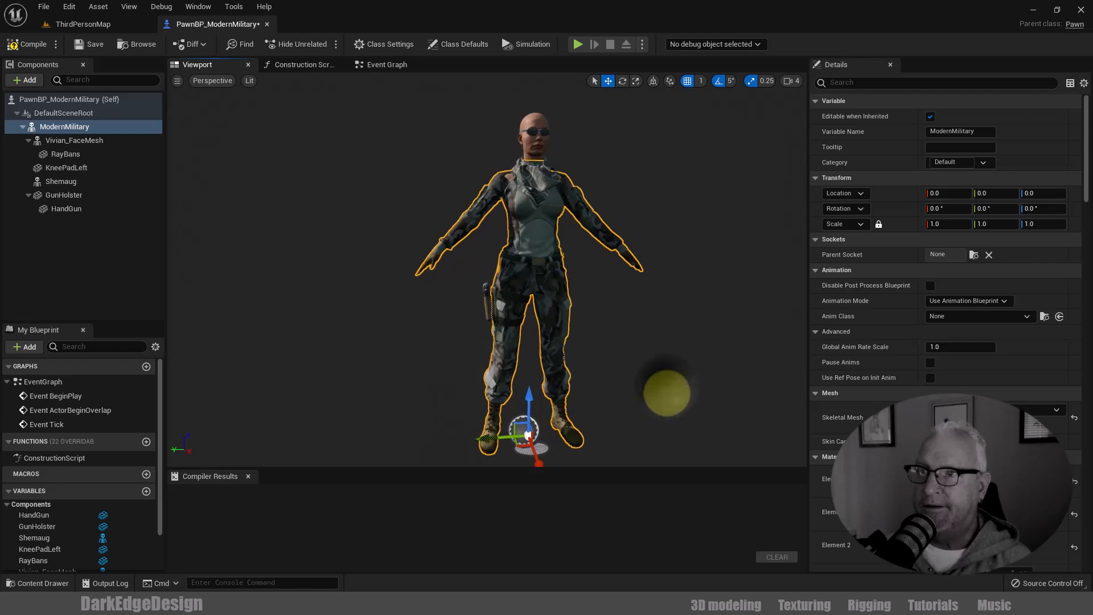
pyautogui.moveTo(665, 393); pyautogui.dragTo(676, 389, button='middle')
pyautogui.keyDown('alt'); pyautogui.moveTo(677, 388); pyautogui.dragTo(625, 366); pyautogui.keyUp('alt')
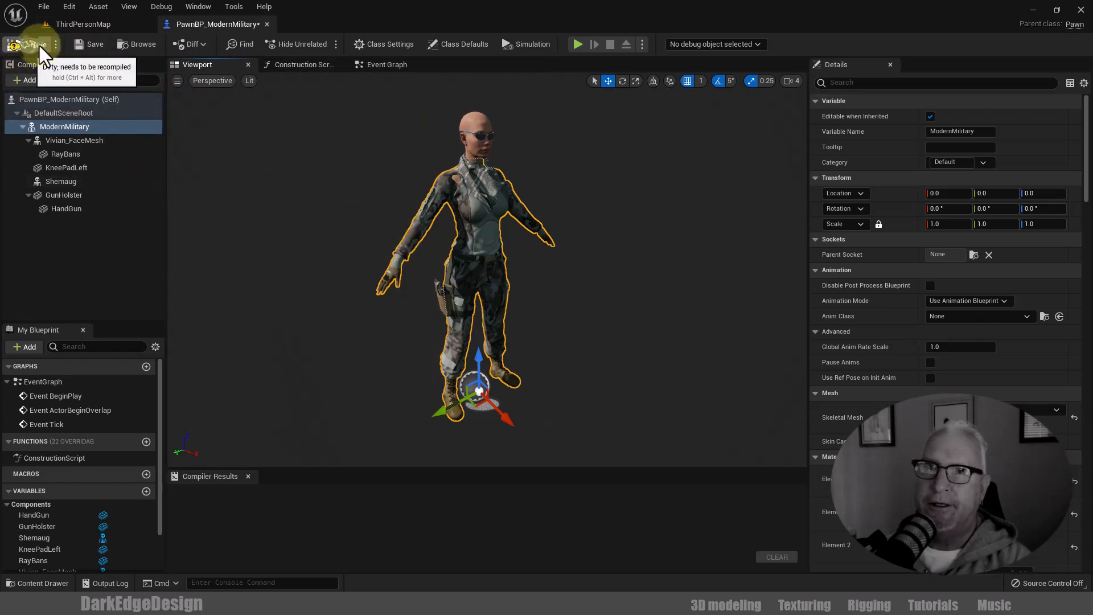
pyautogui.click(91, 43)
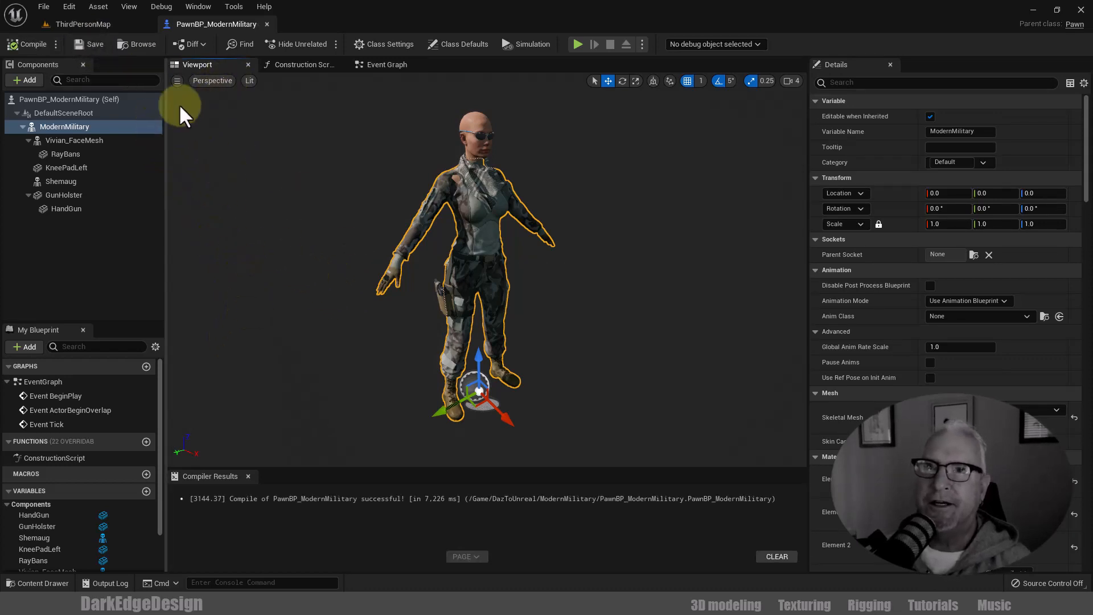
# Open the RayBans static mesh from the level editor's RayBans folder and frame the glasses in its preview
pyautogui.click(106, 24)
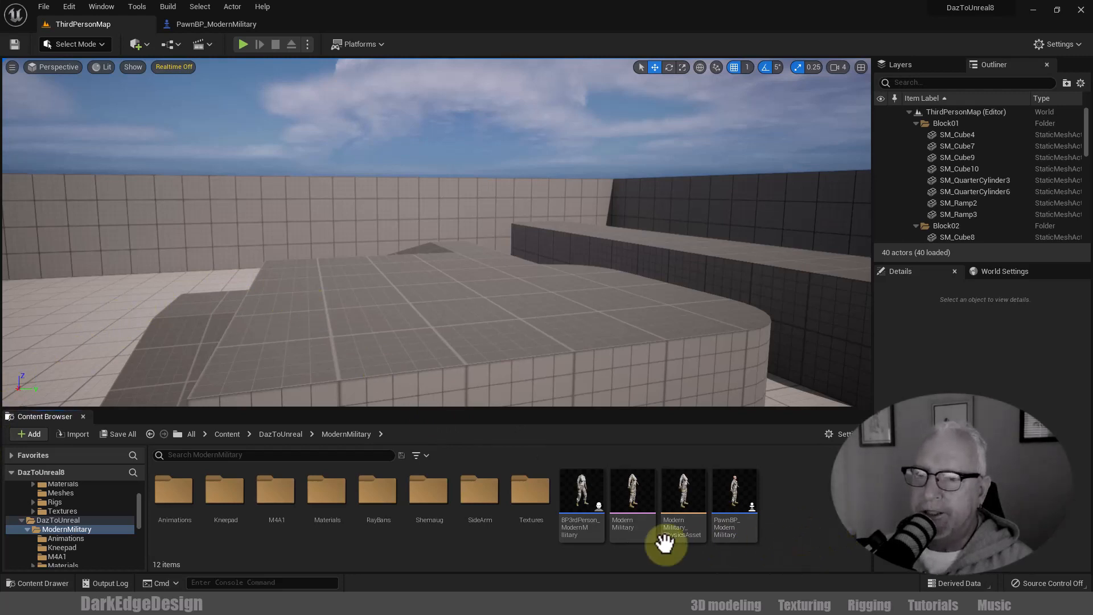
pyautogui.doubleClick(380, 504)
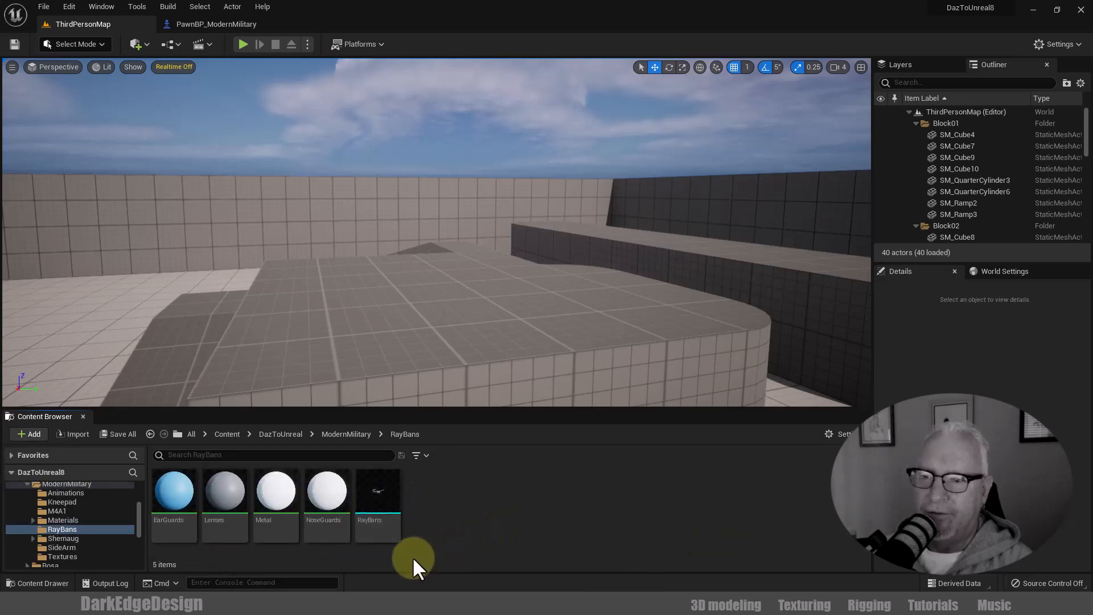
pyautogui.click(378, 490)
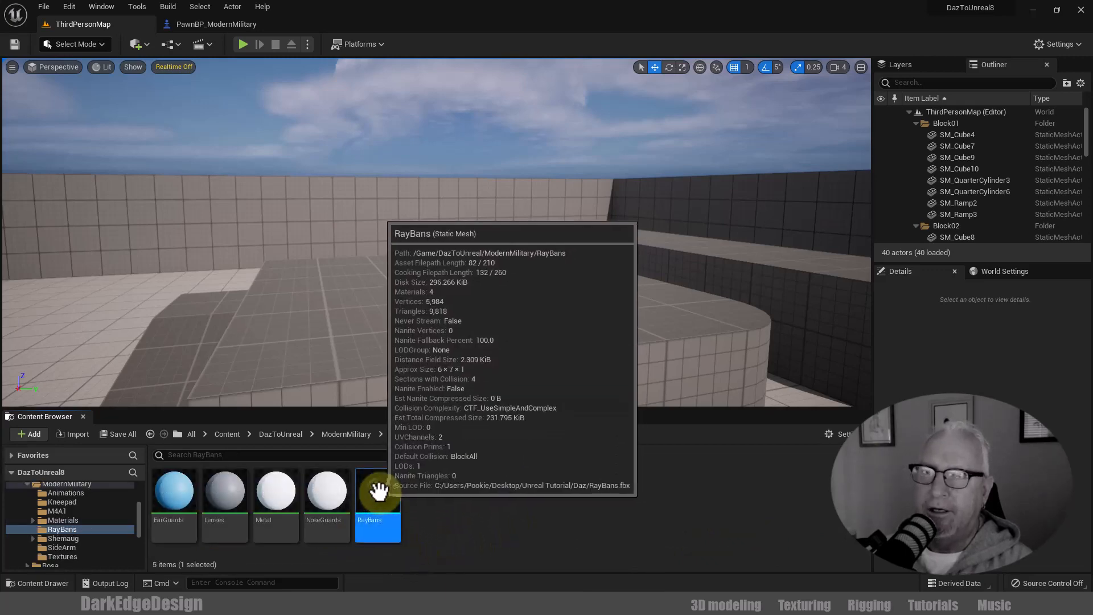
pyautogui.doubleClick(378, 490)
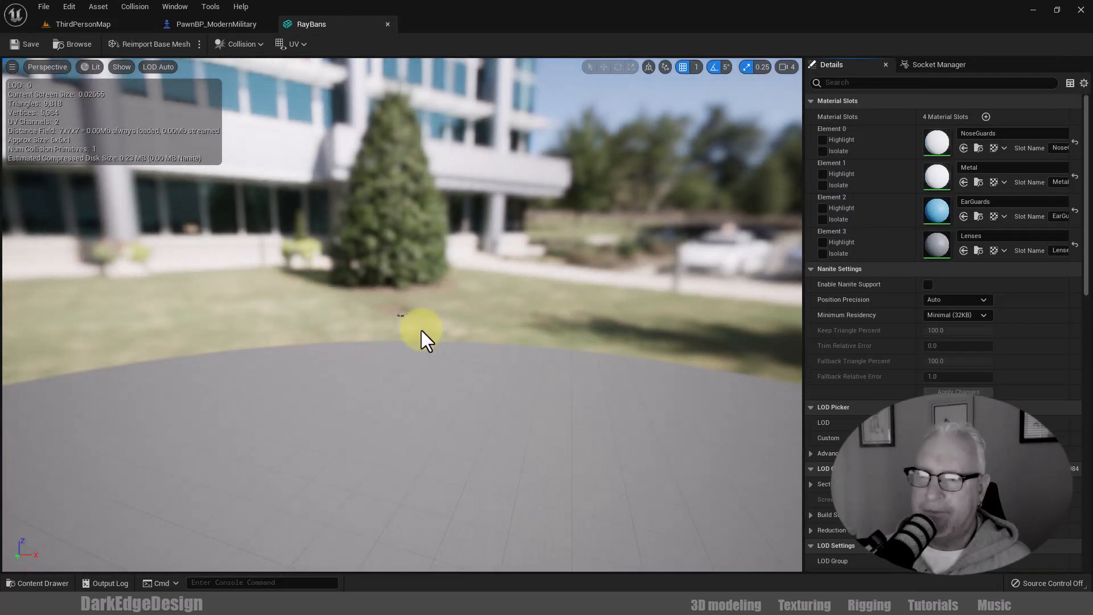
pyautogui.click(398, 316)
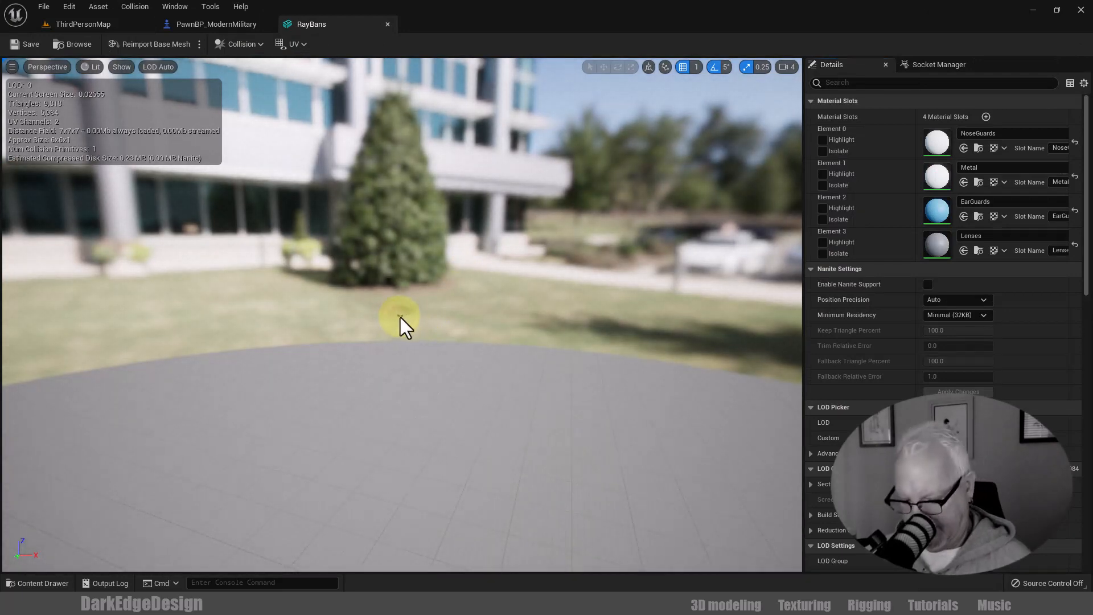
pyautogui.press('f')
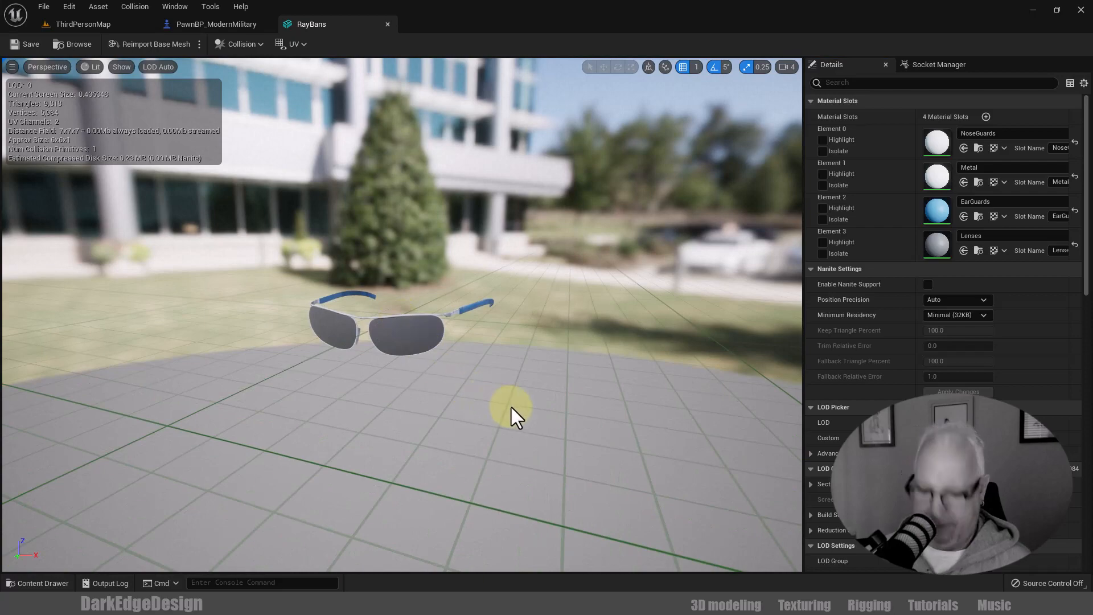
pyautogui.moveTo(511, 409); pyautogui.dragTo(475, 411)
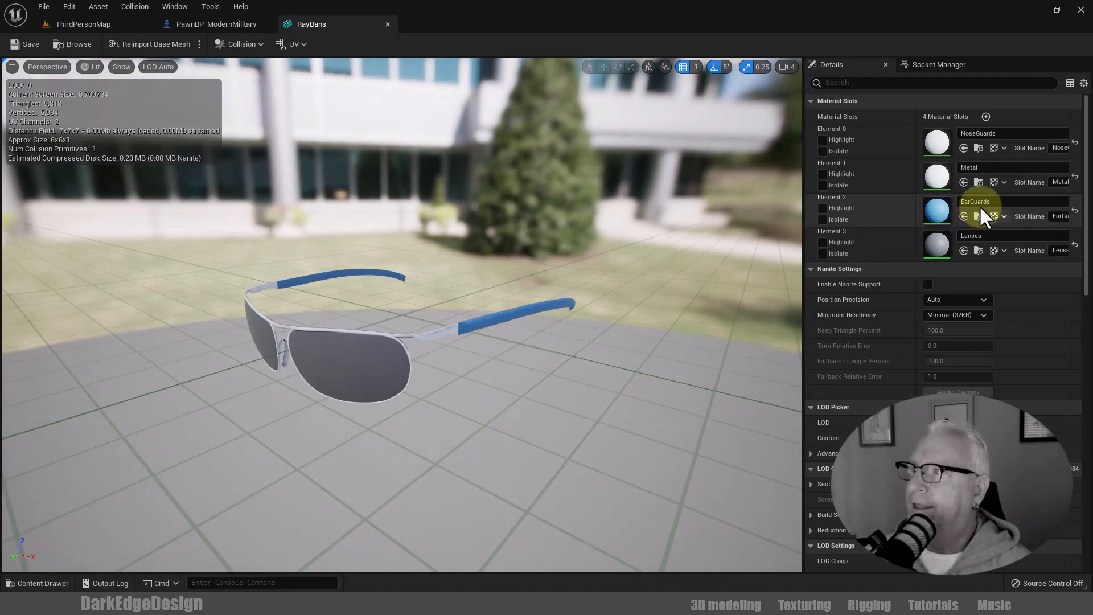
# Open the glasses' Metal material and move its Param colour node farther away from the material output node
pyautogui.doubleClick(943, 177)
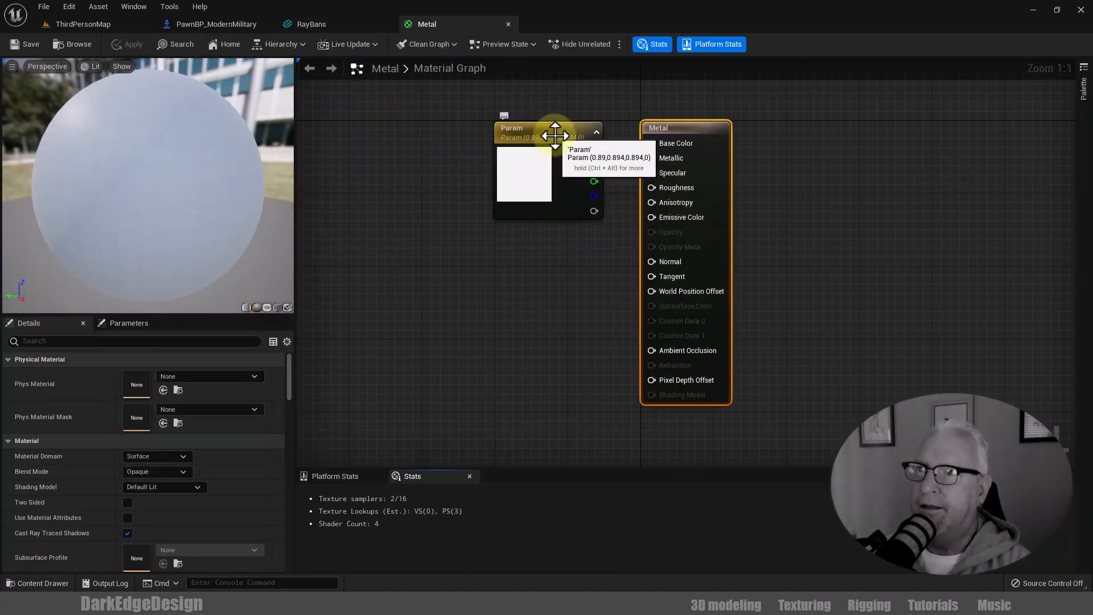
pyautogui.moveTo(555, 135); pyautogui.dragTo(454, 122)
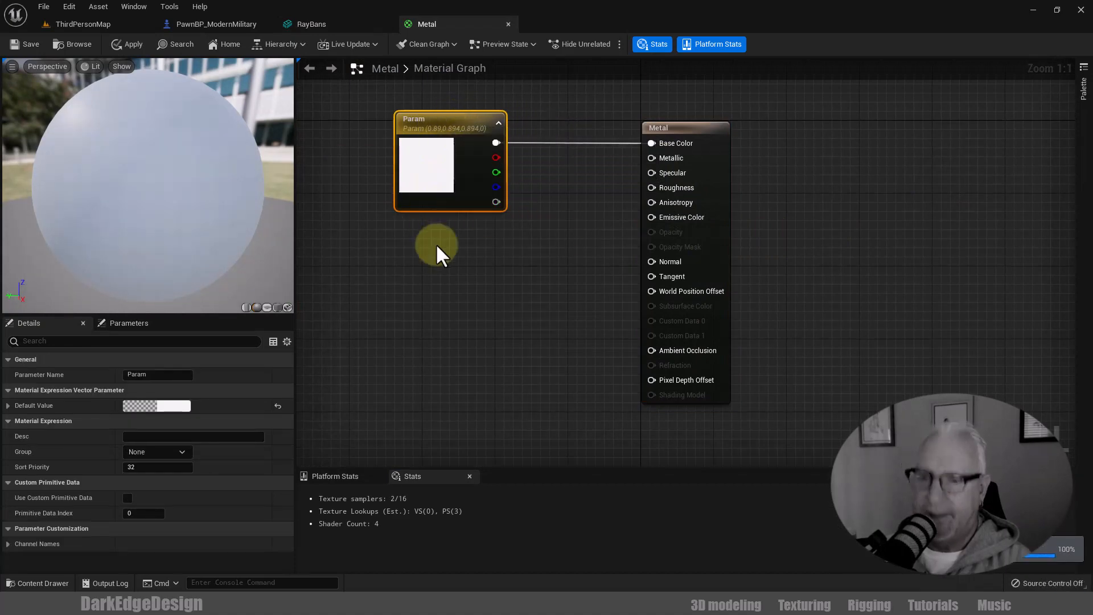
pyautogui.click(437, 266)
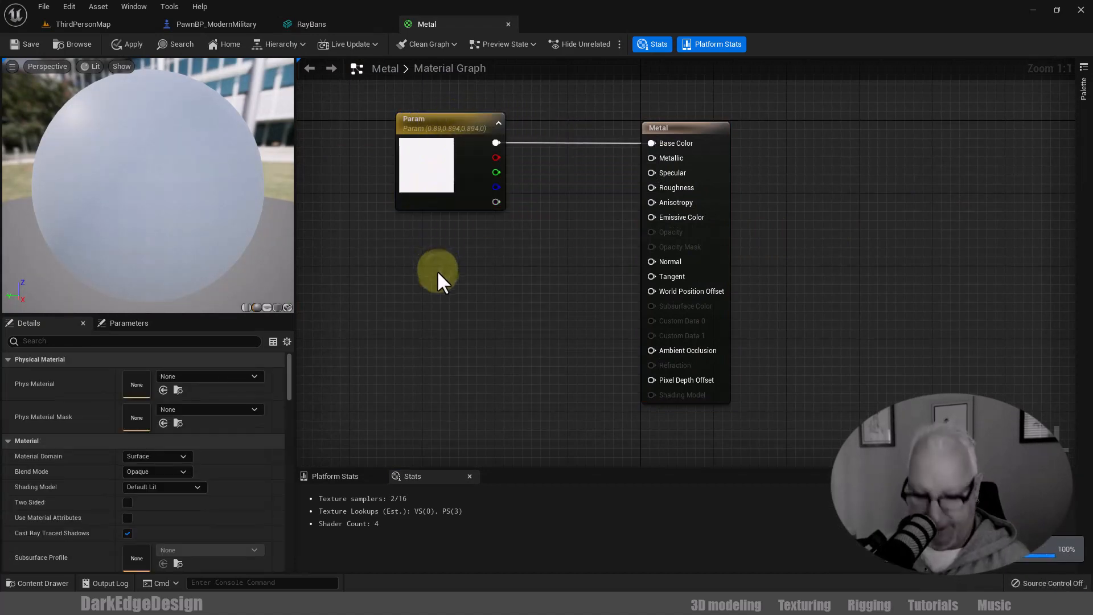
# Add a Constant node below the Param node, connect it to Metallic and set its value to 1
pyautogui.click(436, 270)
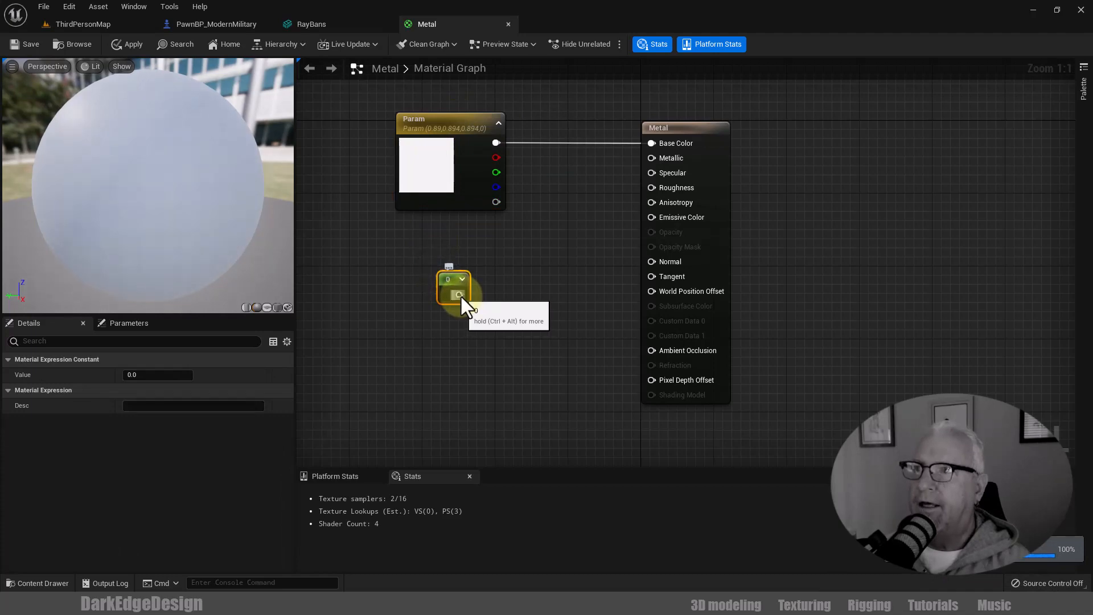
pyautogui.moveTo(460, 295); pyautogui.dragTo(650, 158)
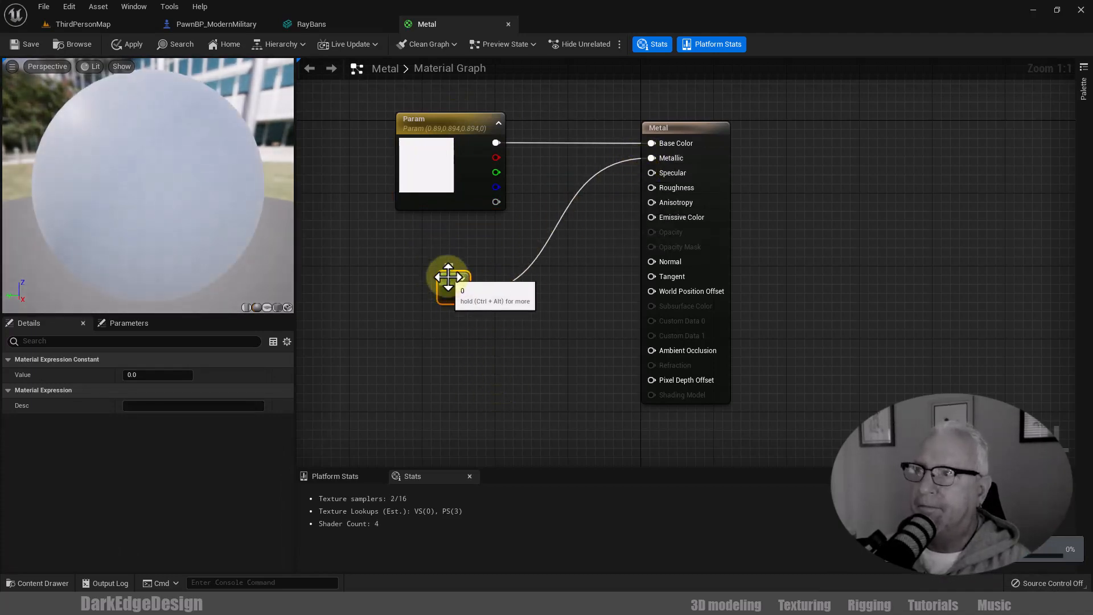
pyautogui.click(1083, 96)
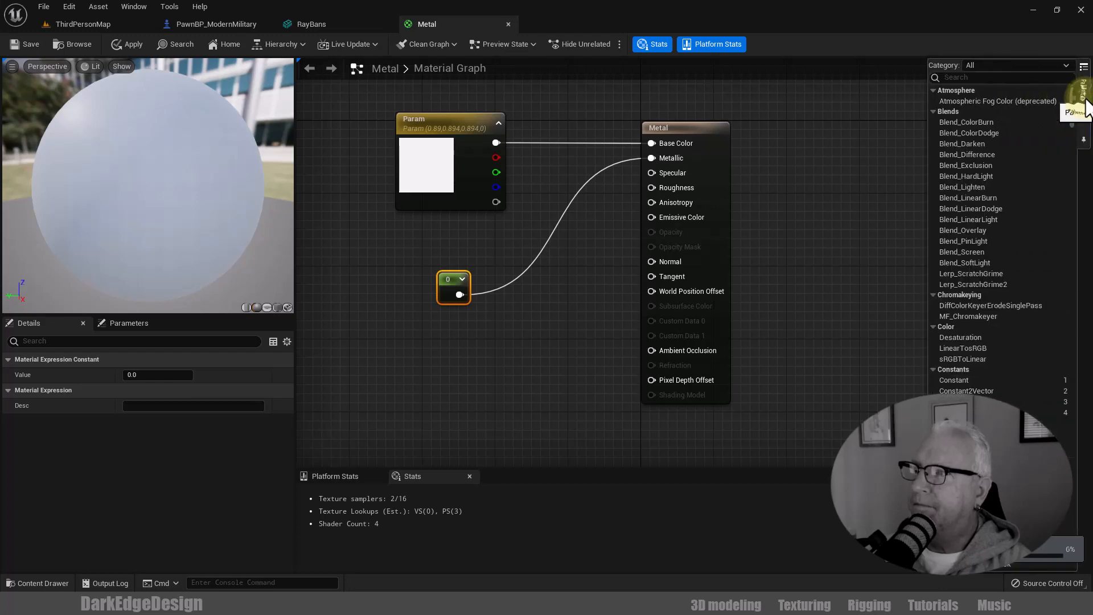
pyautogui.click(1084, 97)
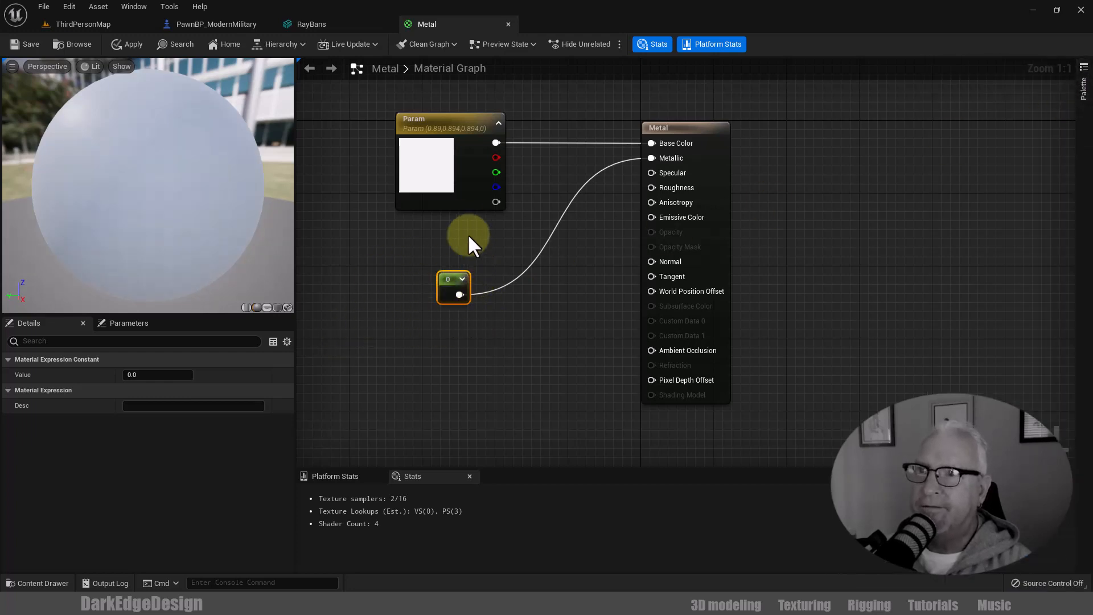
pyautogui.click(168, 370)
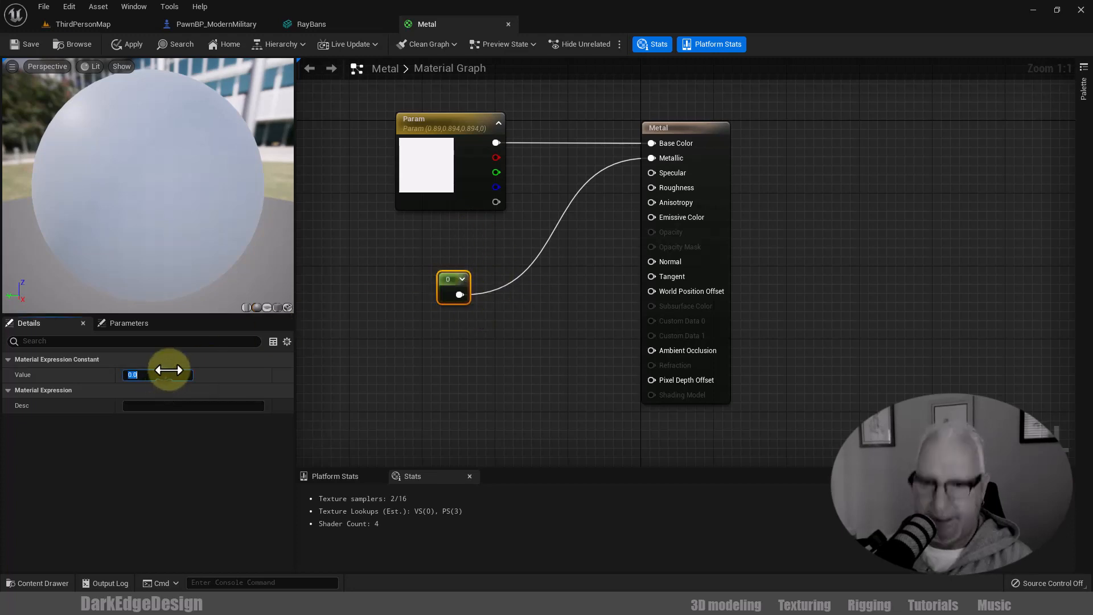
pyautogui.write('1')
pyautogui.press('Return')
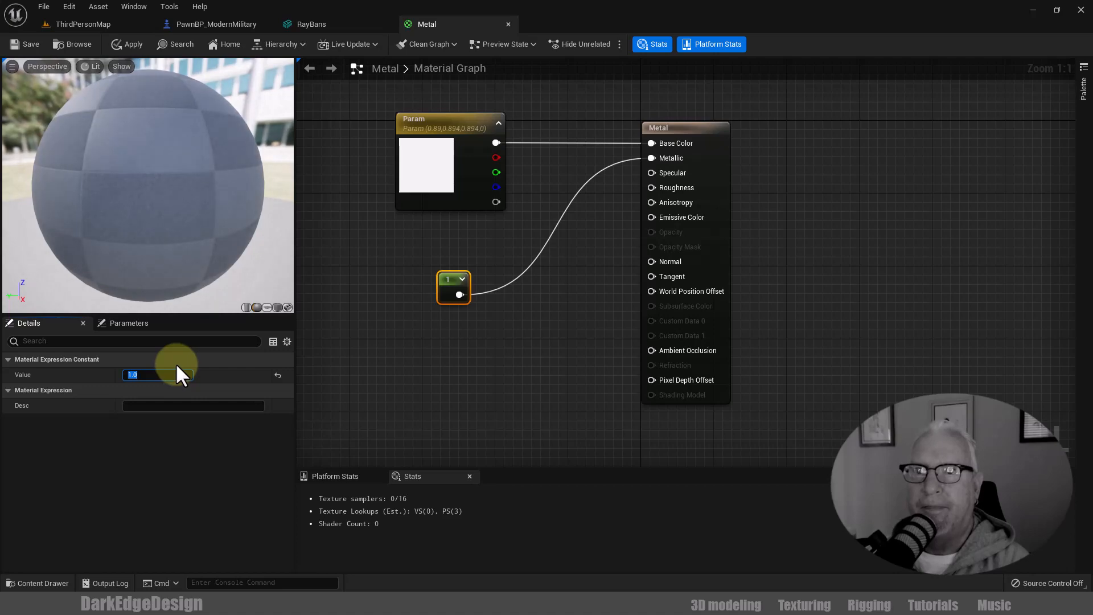
# Change the Param base colour to a pale lavender blue, about R 0.659, G 0.674, B 0.894
pyautogui.click(417, 176)
pyautogui.doubleClick(419, 171)
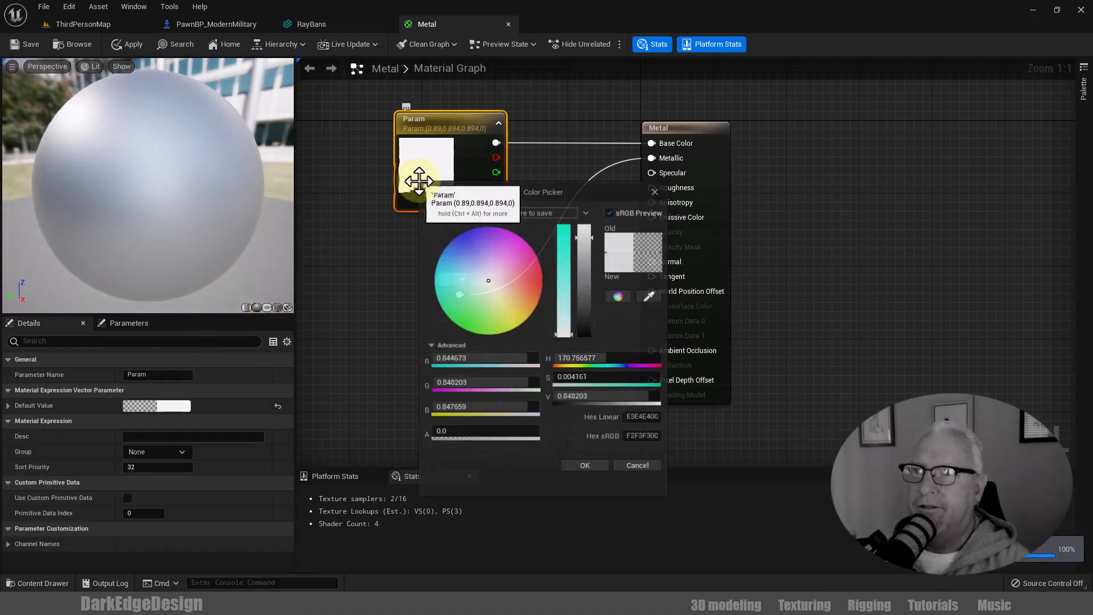
pyautogui.click(481, 270)
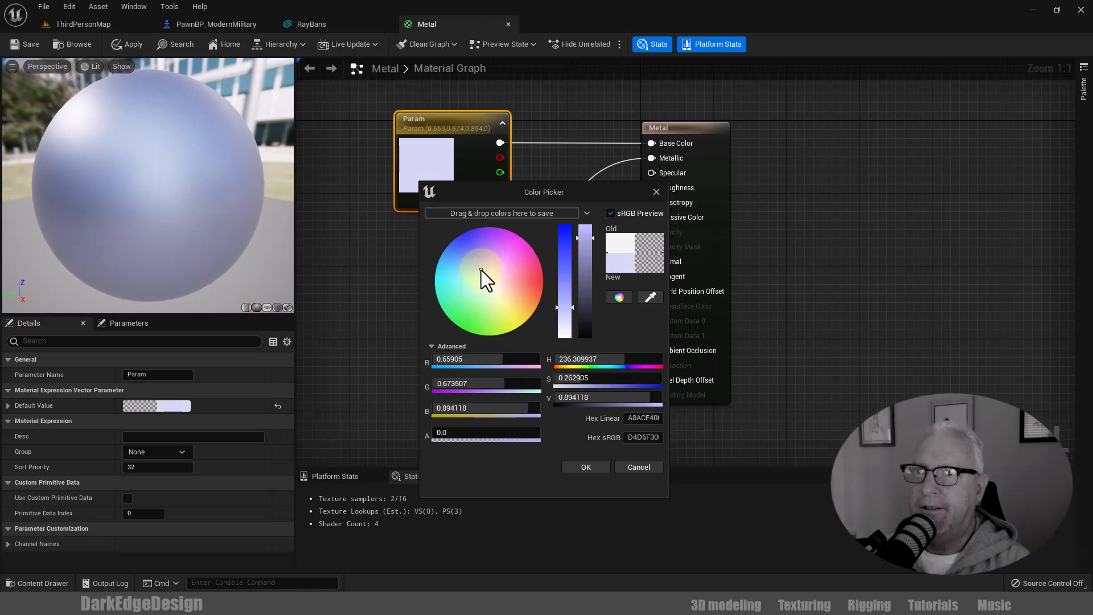
pyautogui.click(656, 192)
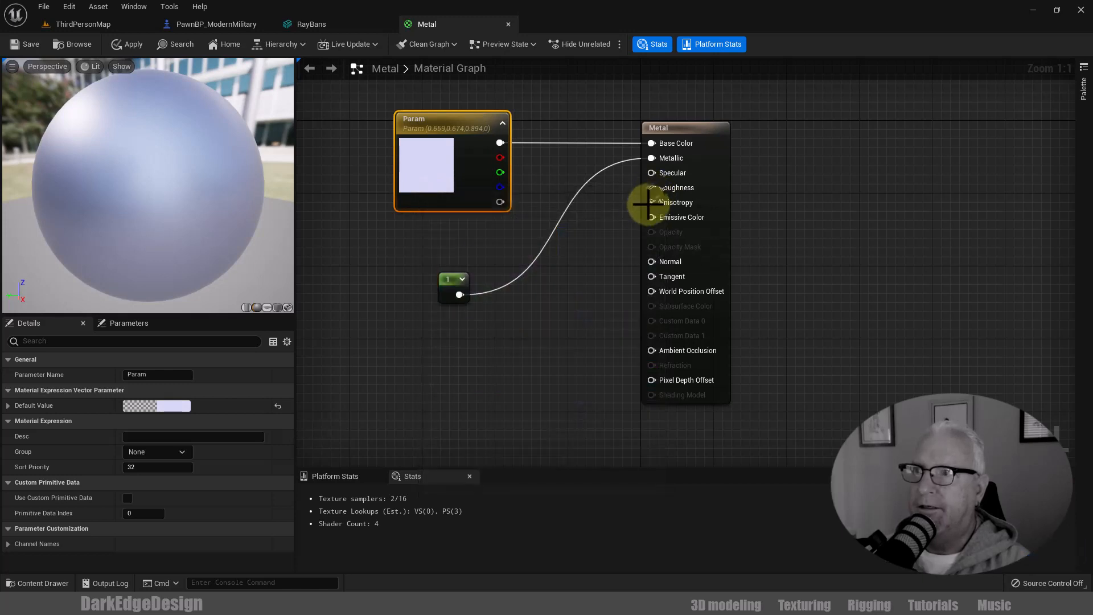
# Duplicate the Metallic constant, place the copy below it and connect the copy to Roughness
pyautogui.click(445, 289)
pyautogui.hotkey('ctrl', 'c')
pyautogui.hotkey('ctrl', 'v')
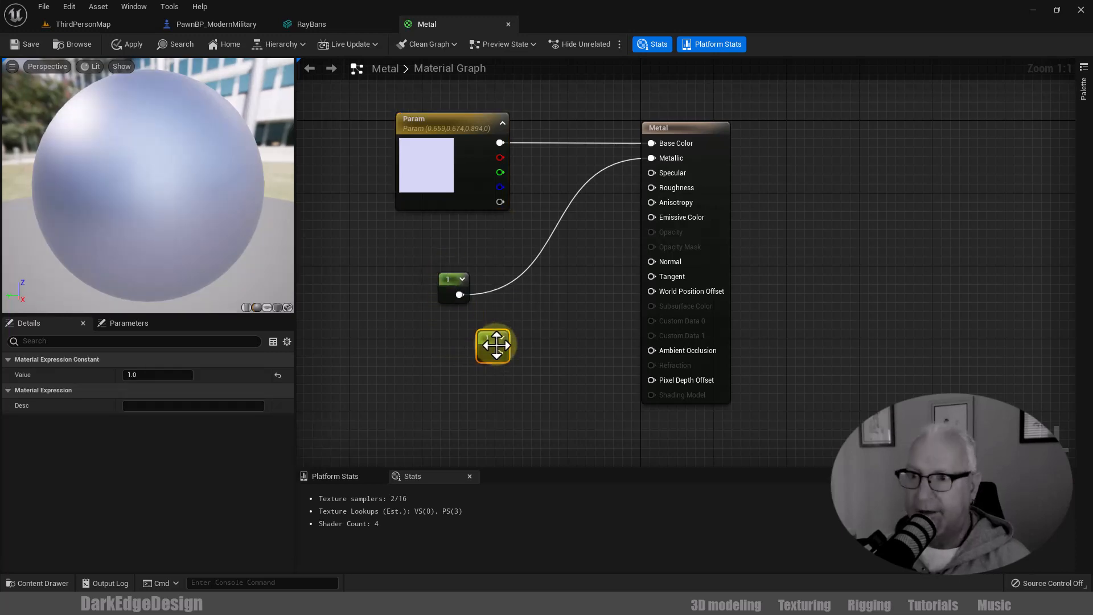
pyautogui.moveTo(500, 353); pyautogui.dragTo(651, 188)
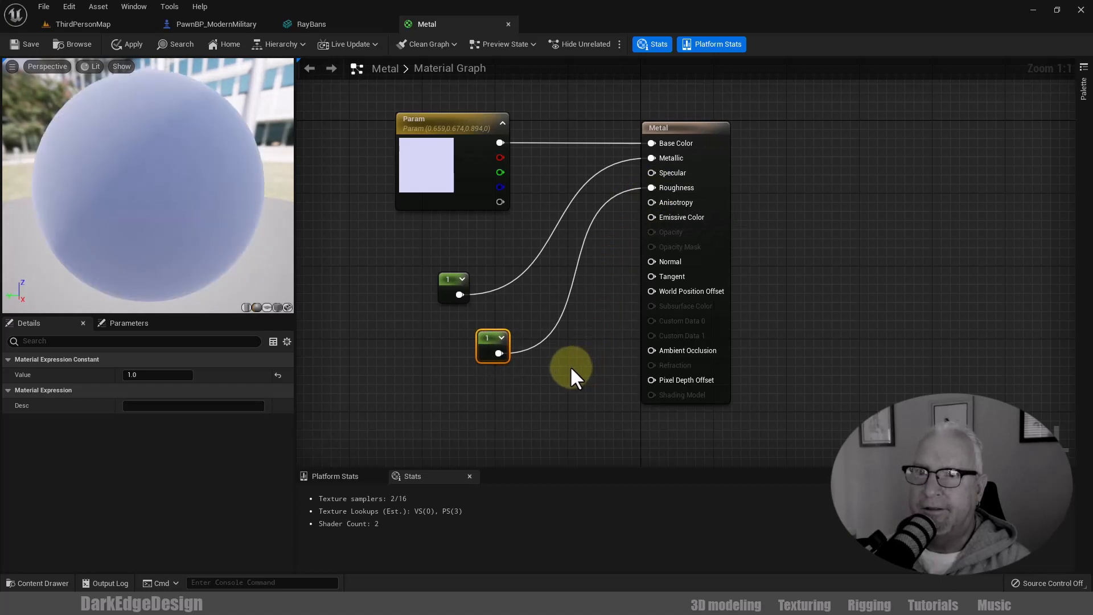
# Test Roughness constant values of 0, 0.2, 0.3 and 1 on the Metal material
pyautogui.click(148, 374)
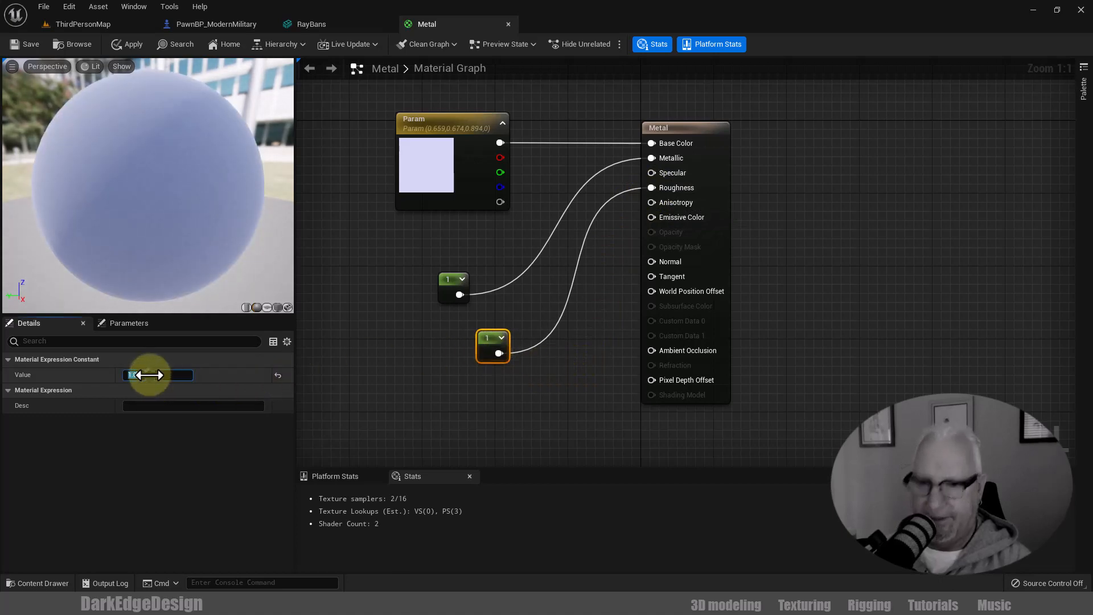
pyautogui.write('0')
pyautogui.press('Return')
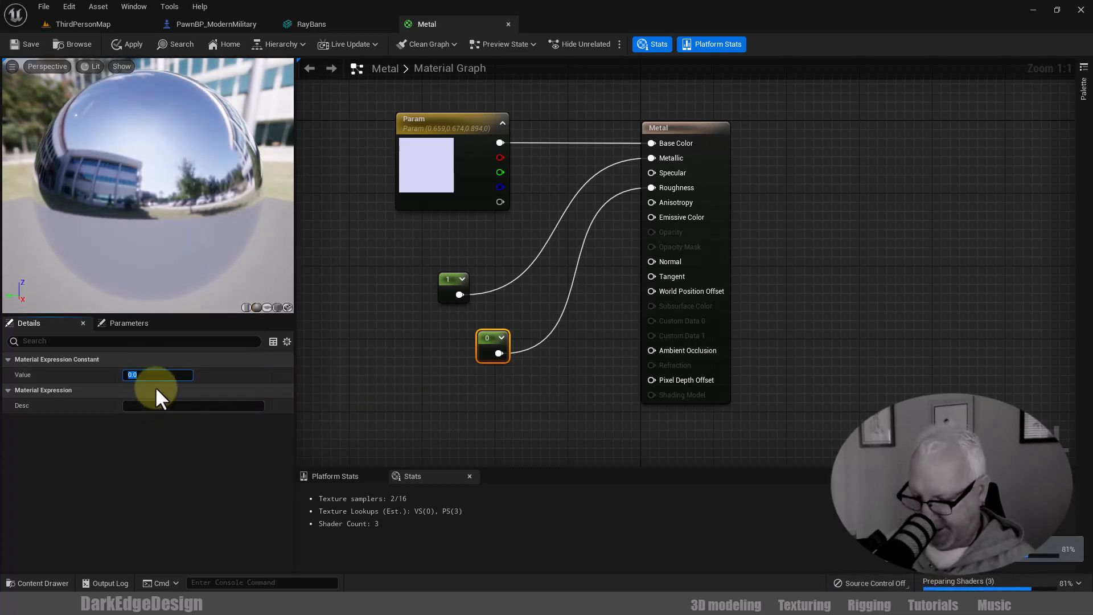
pyautogui.write('0.2')
pyautogui.press('Return')
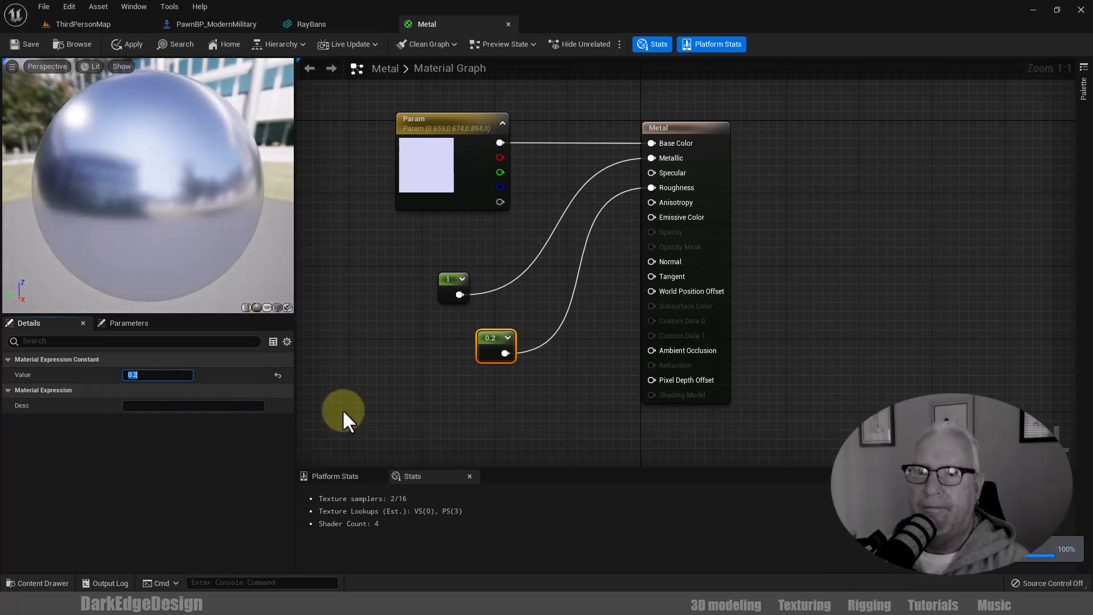
pyautogui.write('0.3')
pyautogui.press('Return')
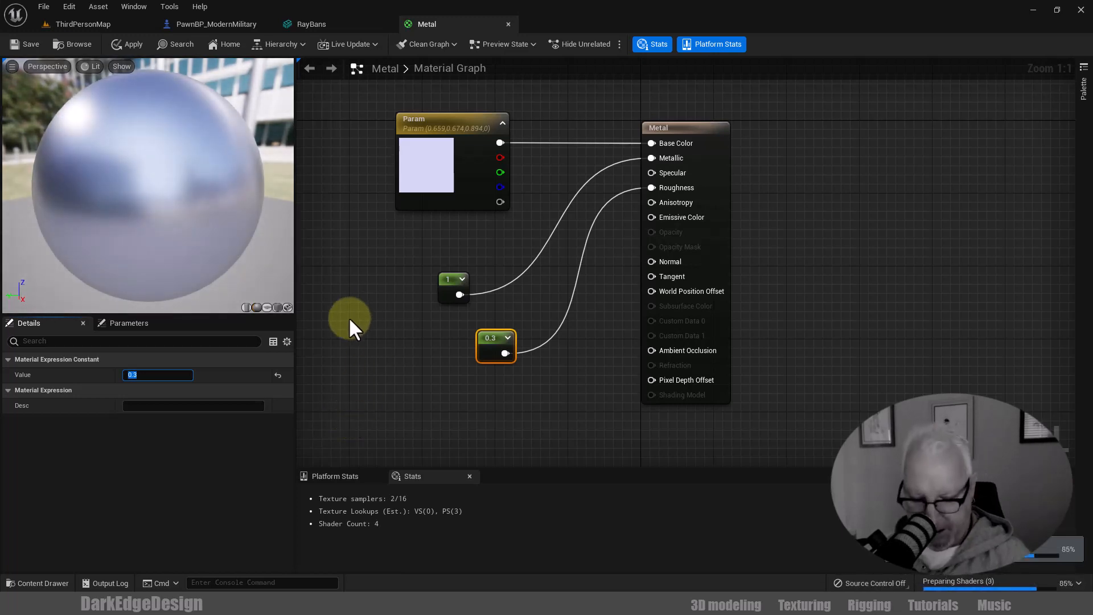
pyautogui.write('1')
pyautogui.click(348, 291)
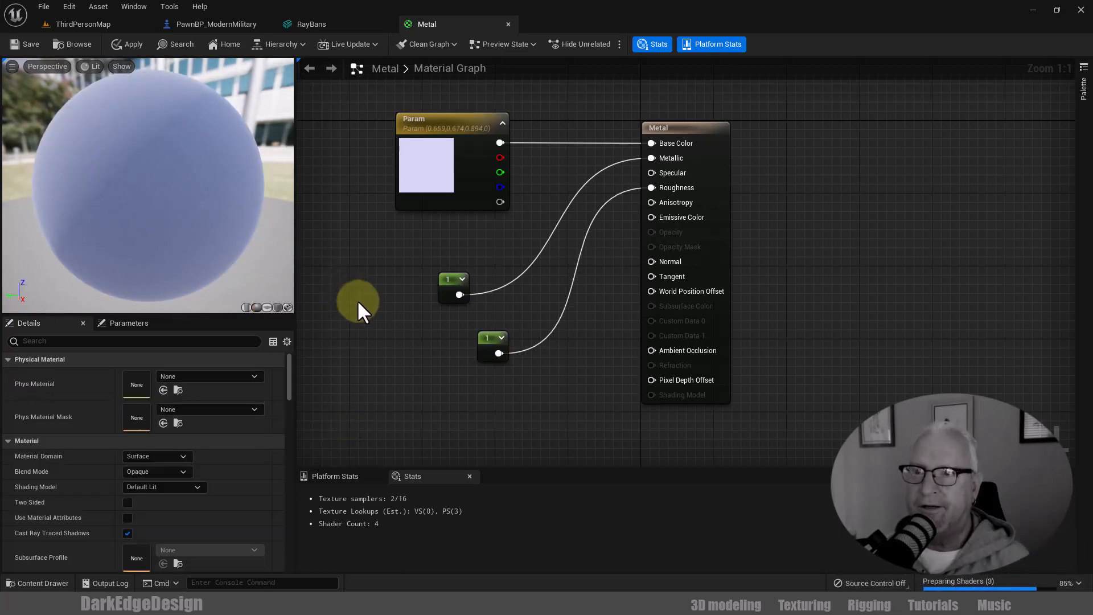
# Try a new Constant node with value 1 on the Specular input, and delete that node
pyautogui.click(357, 300)
pyautogui.moveTo(379, 323); pyautogui.dragTo(664, 173)
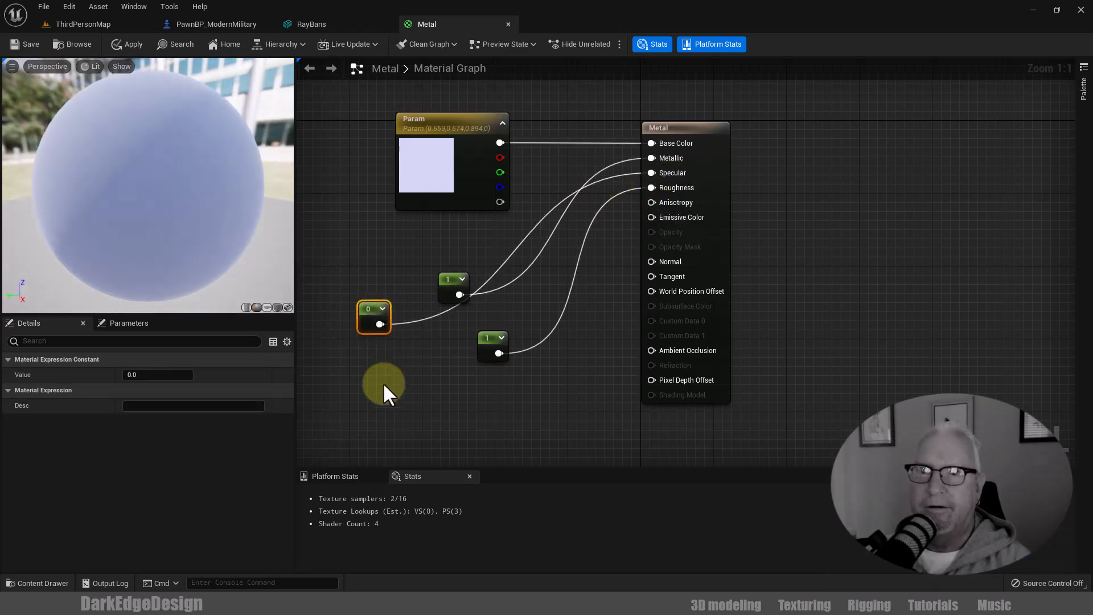
pyautogui.click(167, 370)
pyautogui.write('1')
pyautogui.press('Return')
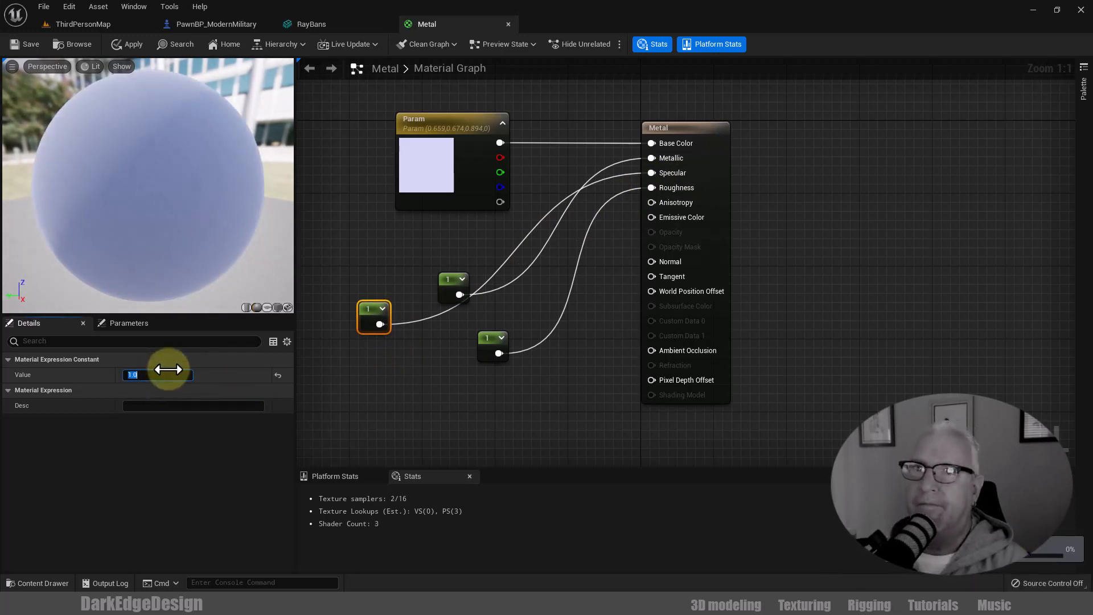
pyautogui.click(380, 382)
pyautogui.click(372, 320)
pyautogui.press('Delete')
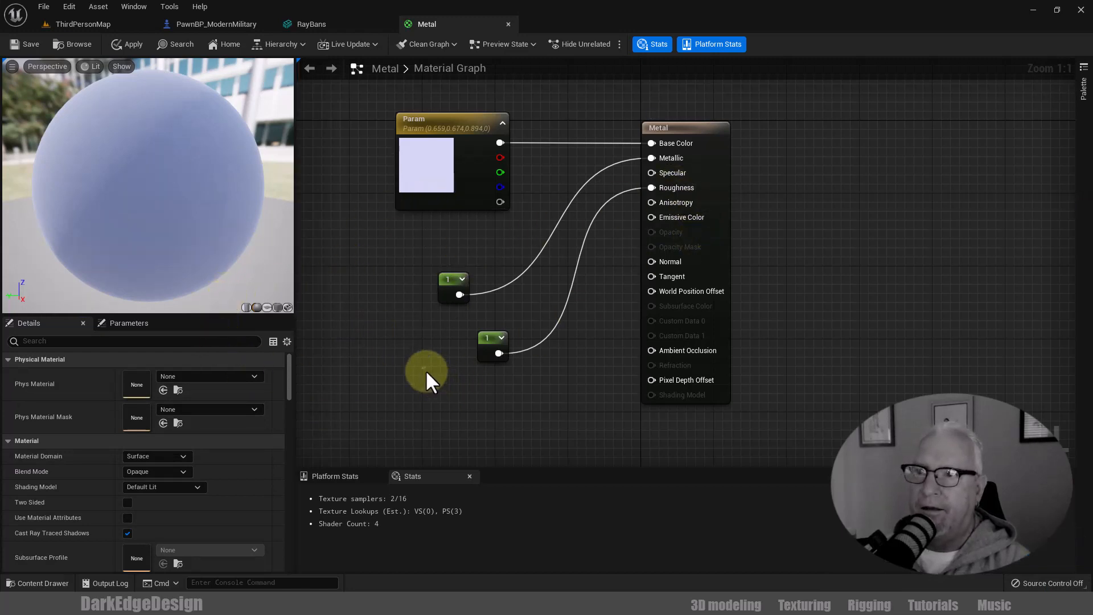
# Set the constant feeding the Metal material's Roughness input to 0.3
pyautogui.click(485, 344)
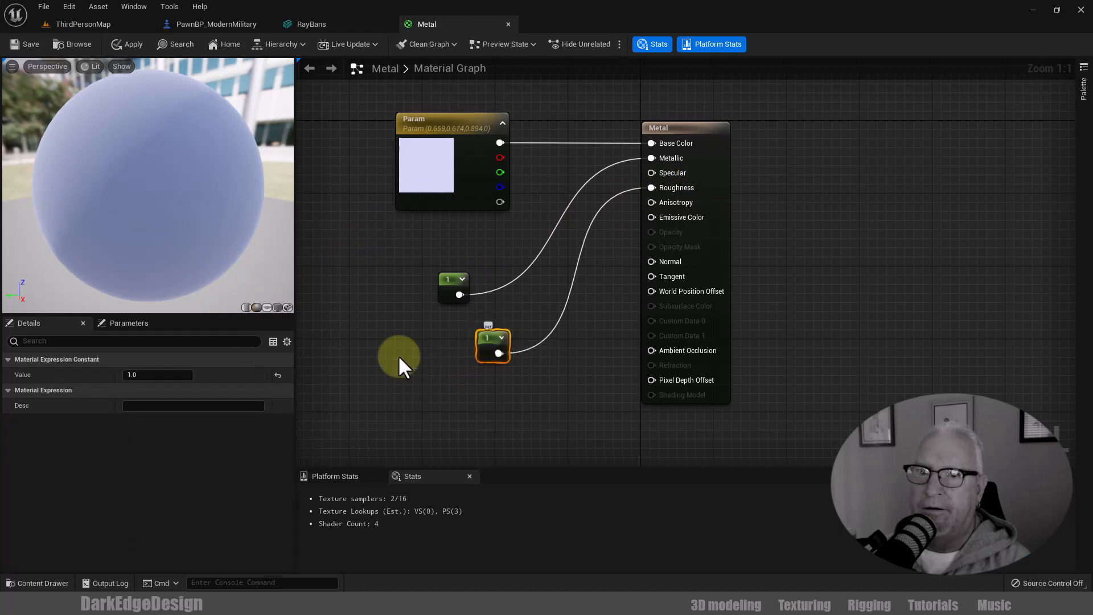
pyautogui.click(161, 374)
pyautogui.write('0.3')
pyautogui.press('Return')
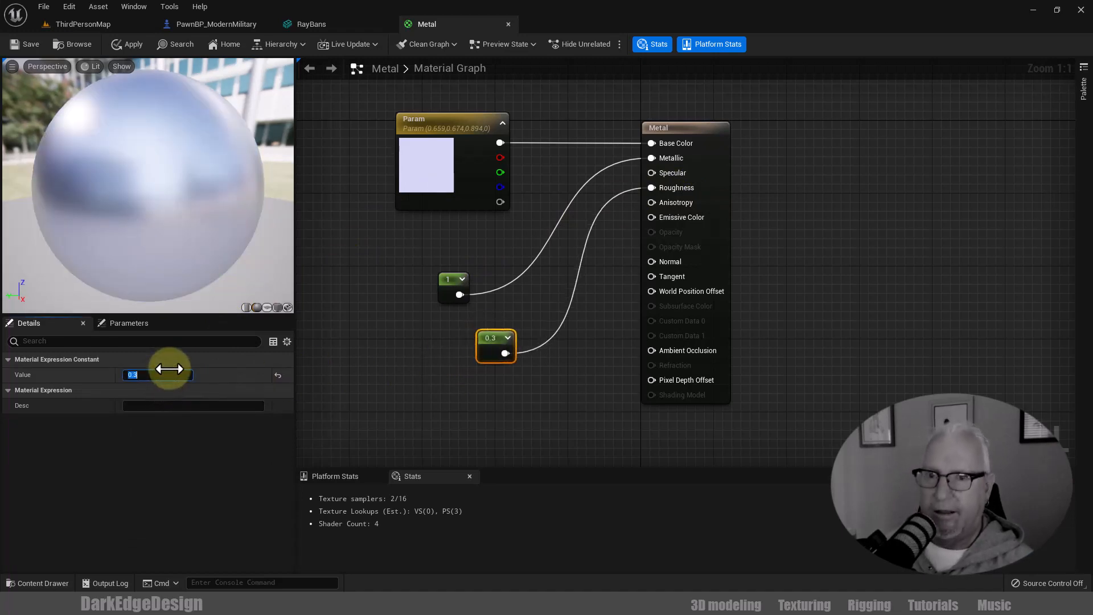
pyautogui.click(397, 364)
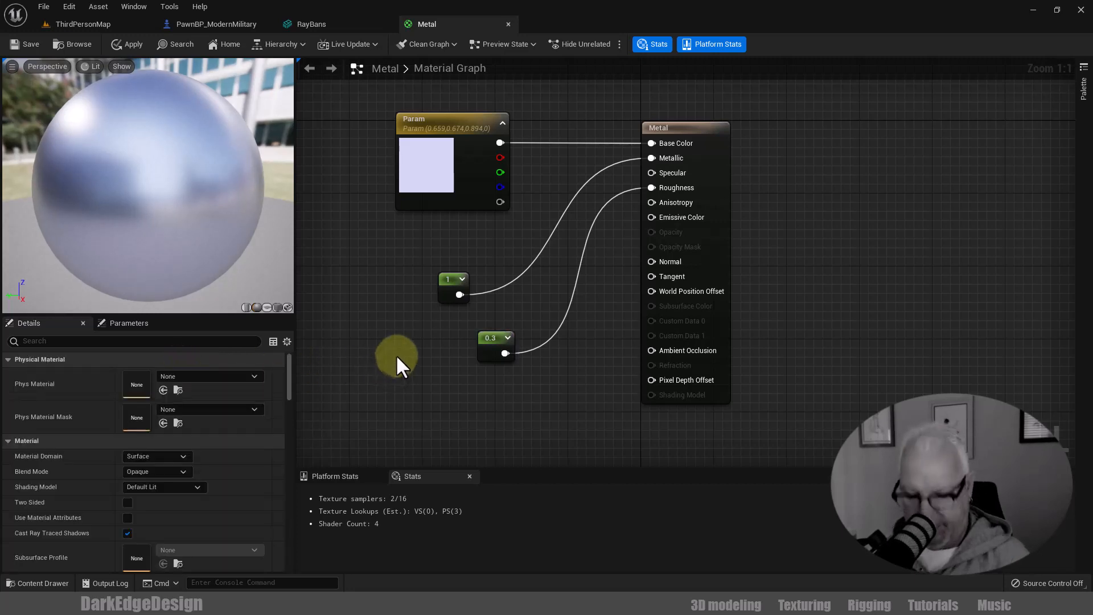
# Add a Constant node with value 1 to the Metal material and connect it to the Specular input
pyautogui.click(395, 354)
pyautogui.moveTo(417, 376); pyautogui.dragTo(655, 172)
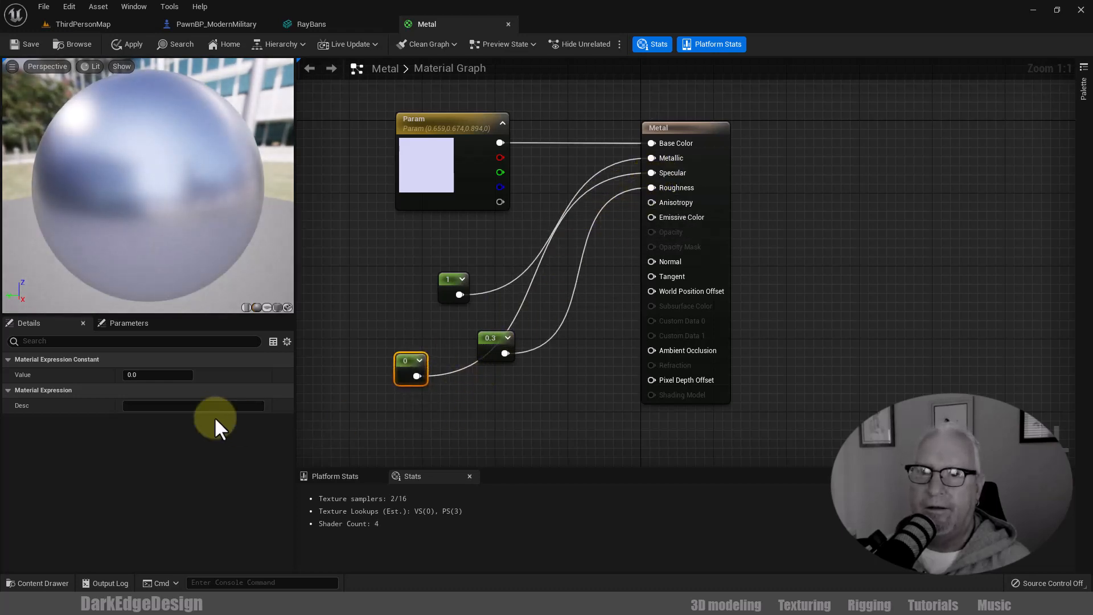
pyautogui.click(164, 375)
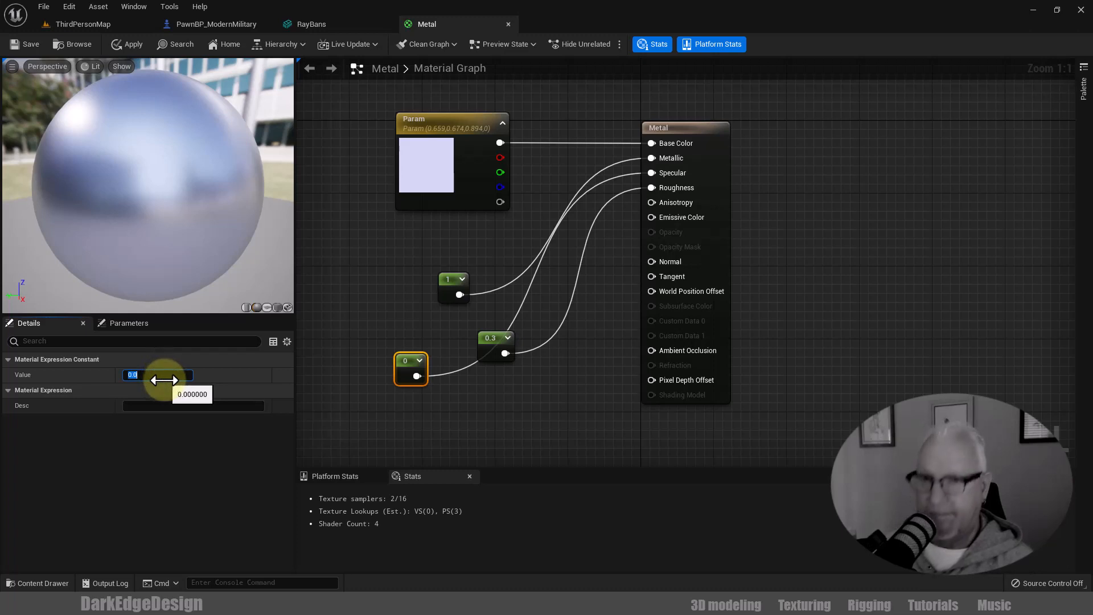
pyautogui.write('1')
pyautogui.press('Return')
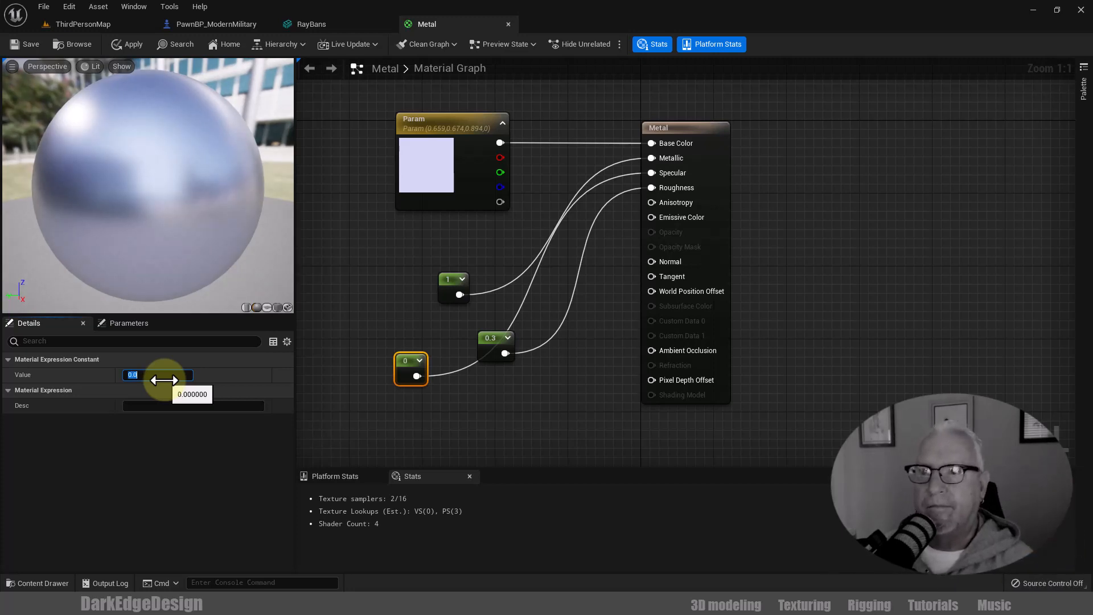
pyautogui.write('1')
pyautogui.press('Return')
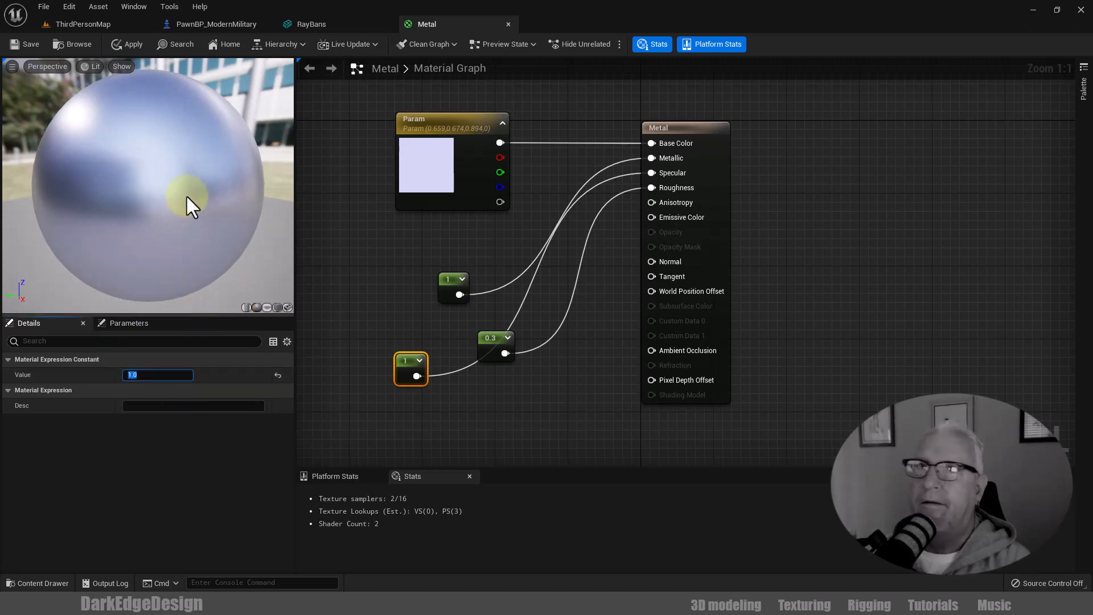
# Apply and save the Metal material changes, and close its editor
pyautogui.click(131, 43)
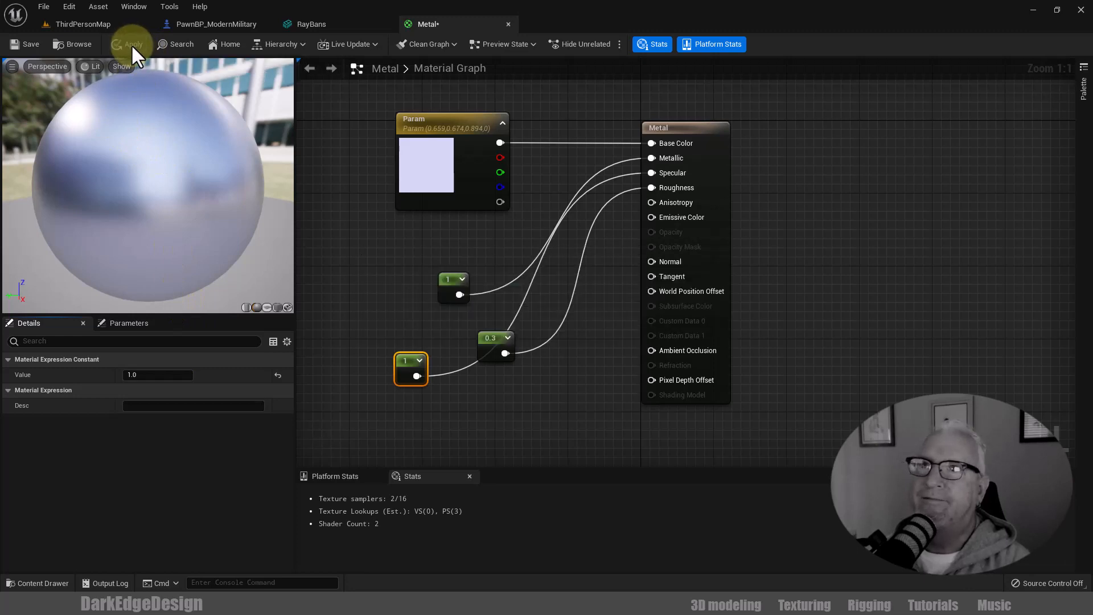
pyautogui.click(24, 45)
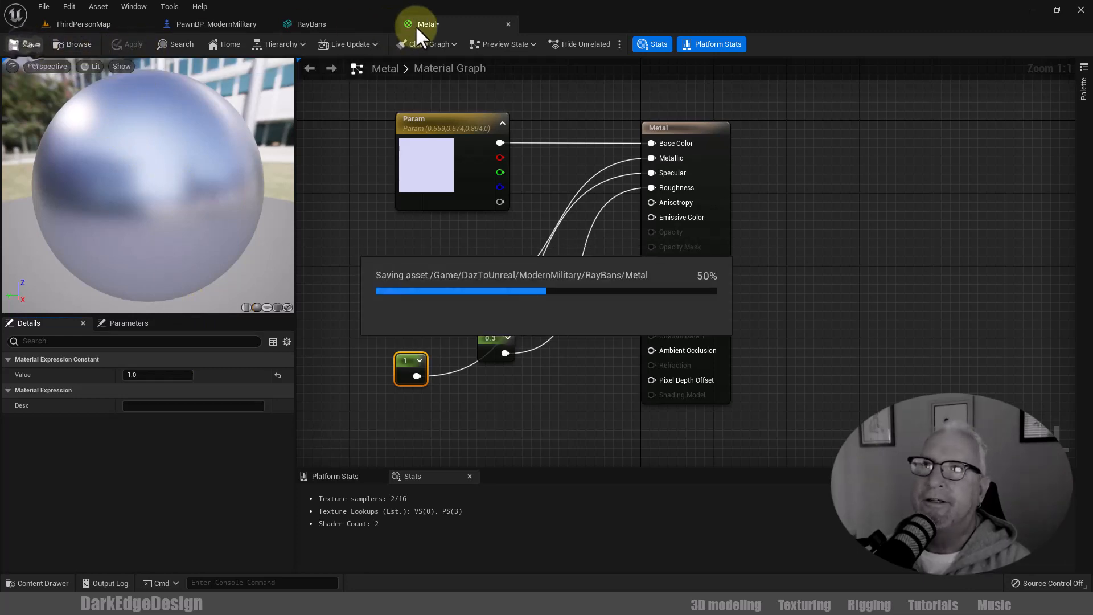
pyautogui.click(507, 24)
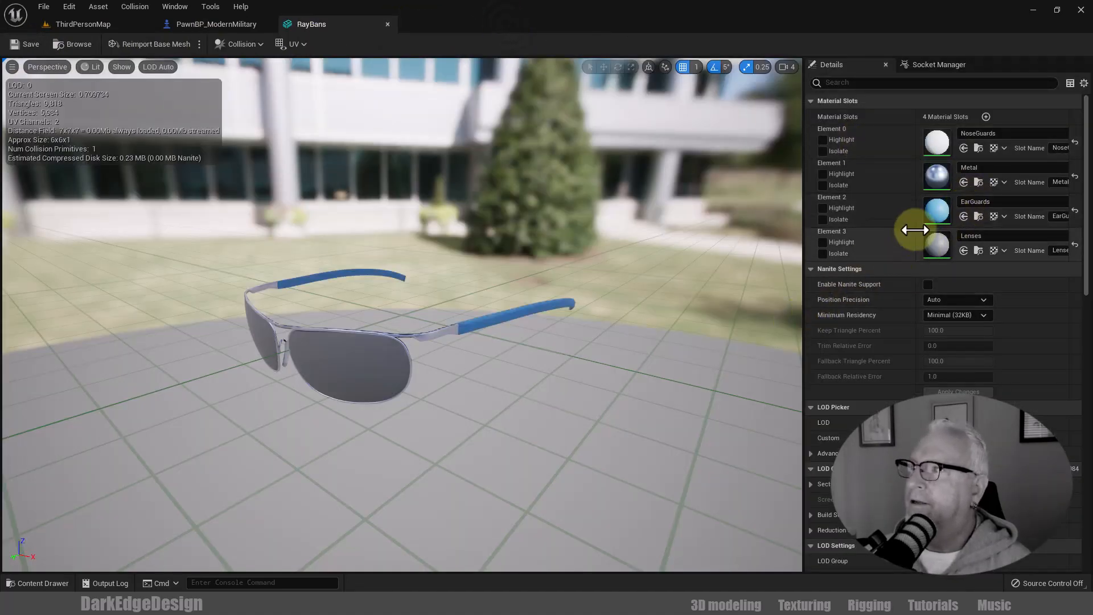
# Open the RayBans' EarGuards material and darken its Param base colour to about R 0.018, G 0.053, B 0.099
pyautogui.doubleClick(938, 210)
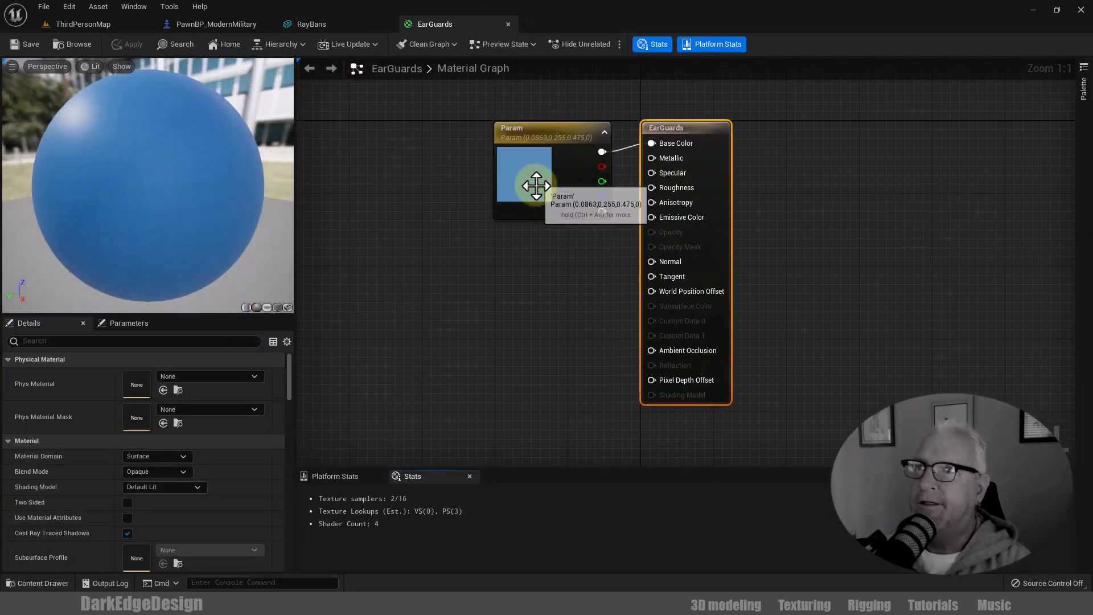
pyautogui.doubleClick(543, 192)
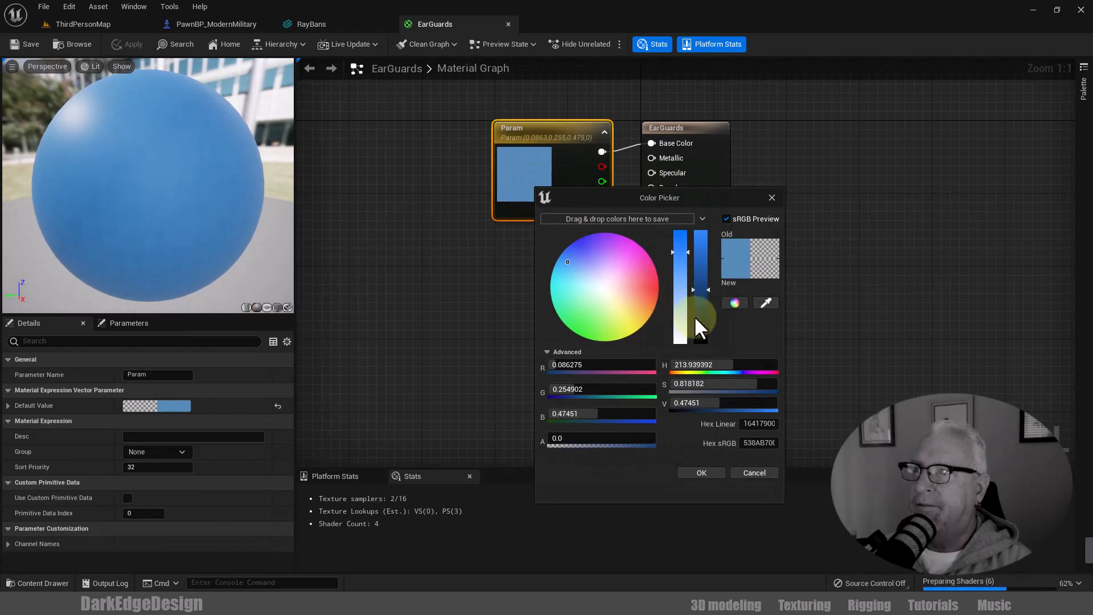
pyautogui.moveTo(695, 317); pyautogui.dragTo(700, 333)
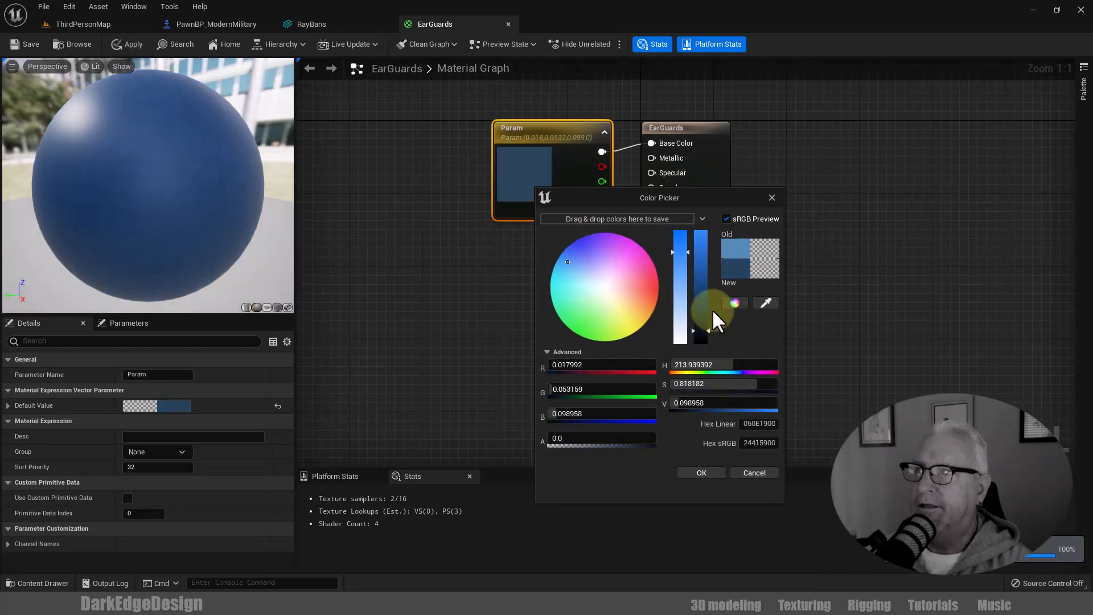
pyautogui.click(771, 197)
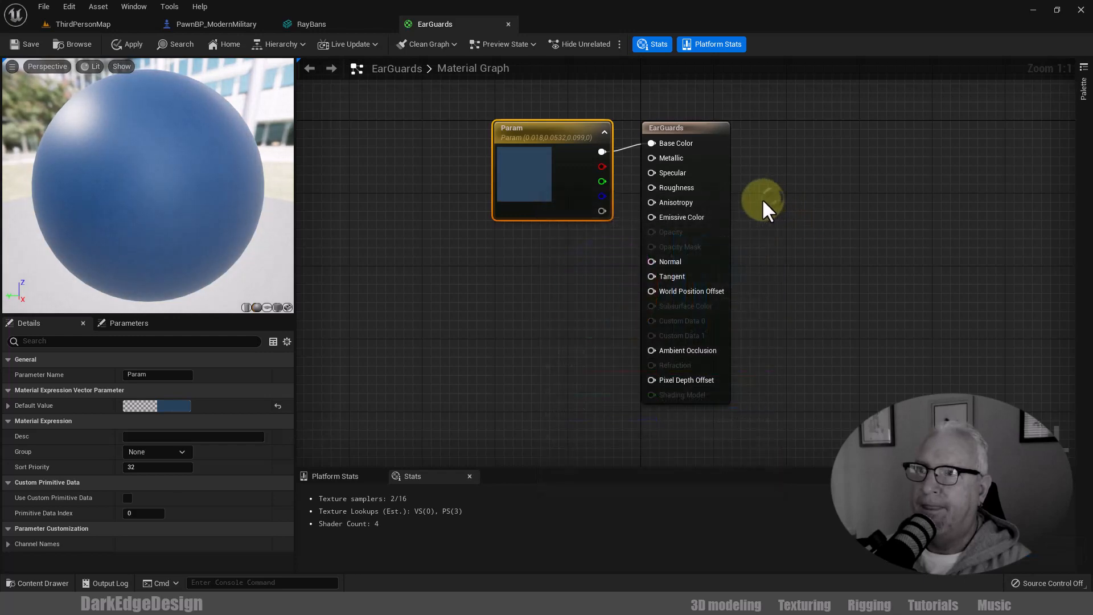
# Add a Constant node with value 0.5 to the EarGuards material and connect it to the Roughness input
pyautogui.click(436, 303)
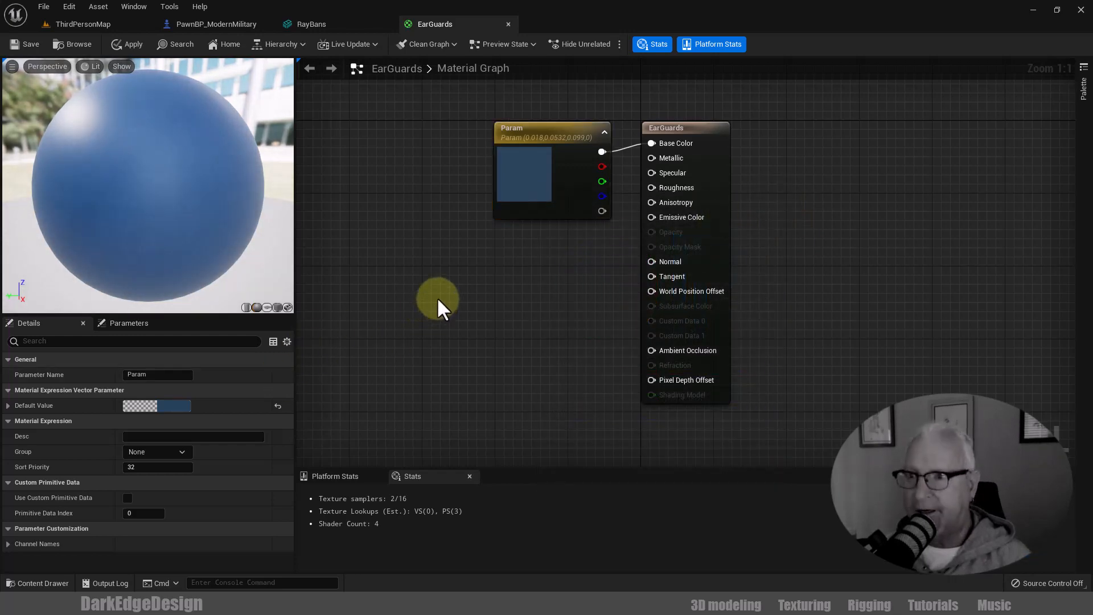
pyautogui.click(439, 300)
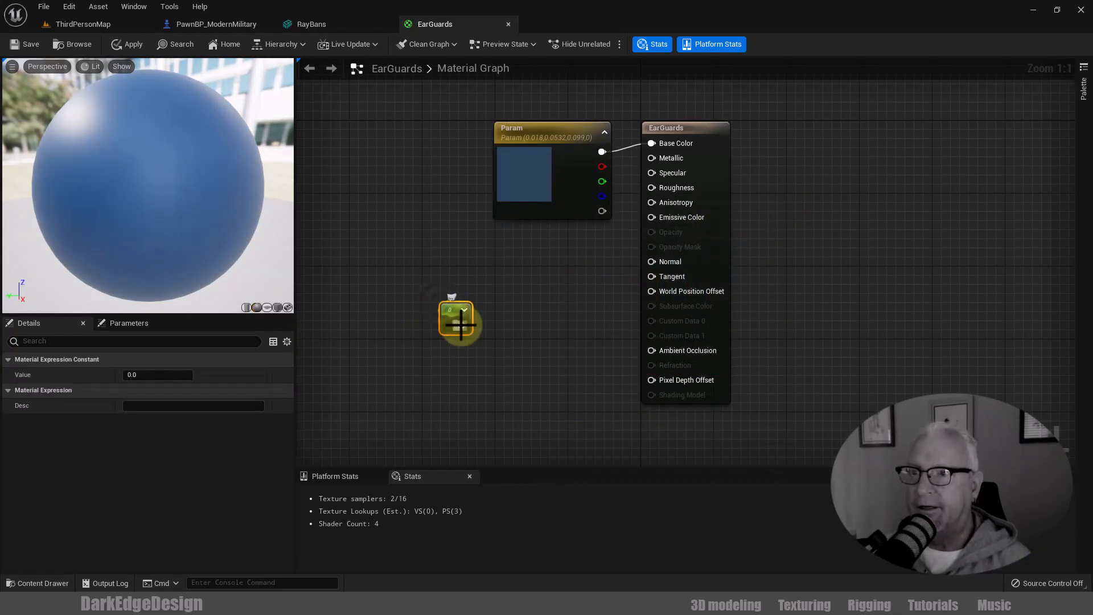
pyautogui.moveTo(461, 325); pyautogui.dragTo(651, 188)
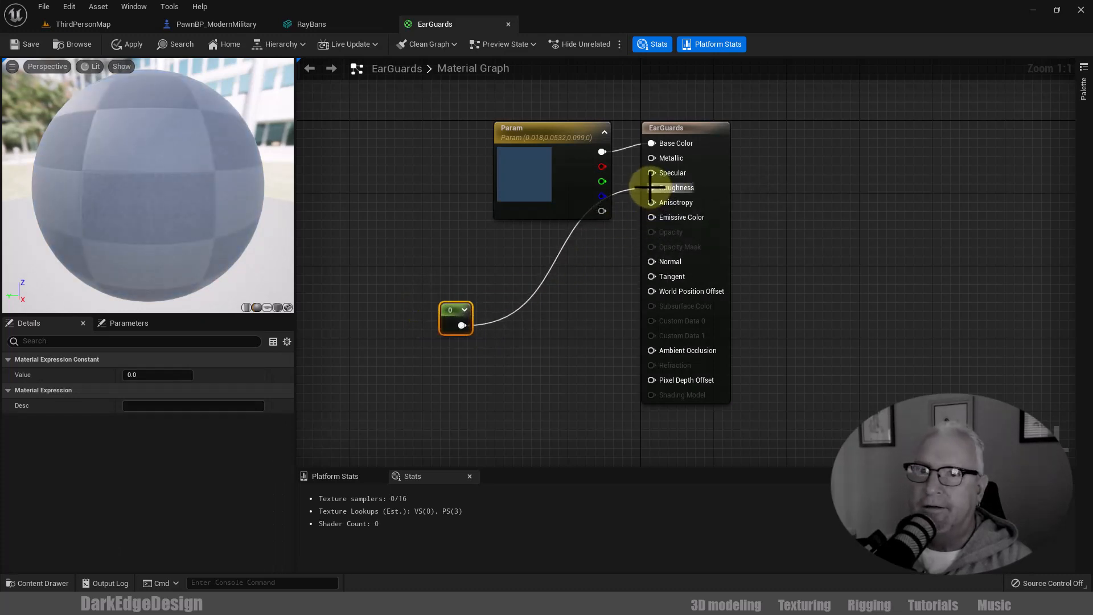
pyautogui.click(153, 375)
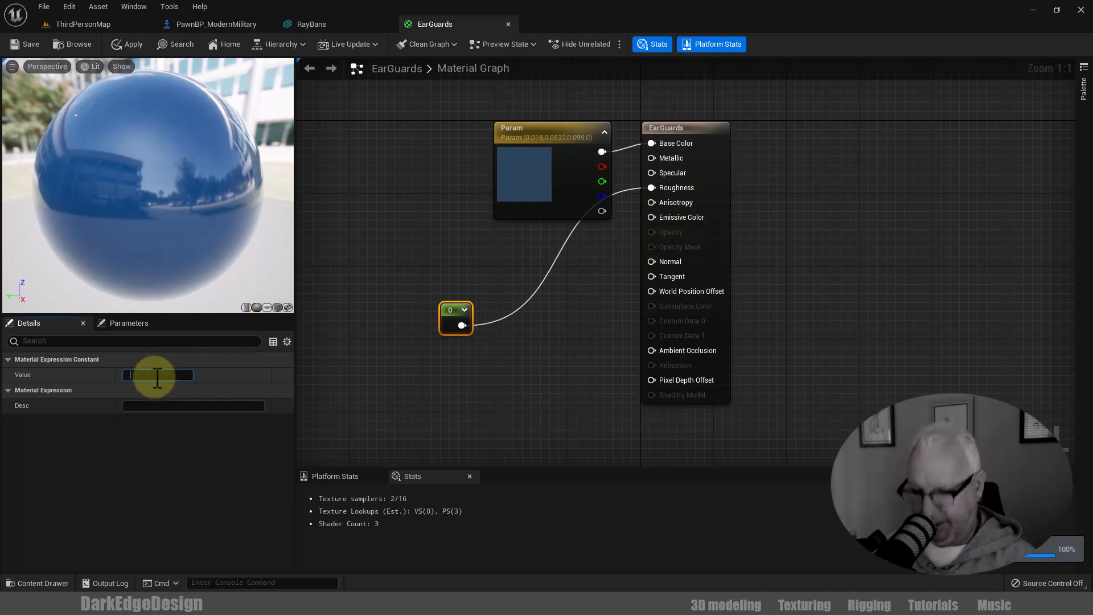
pyautogui.write('0.5')
pyautogui.press('Return')
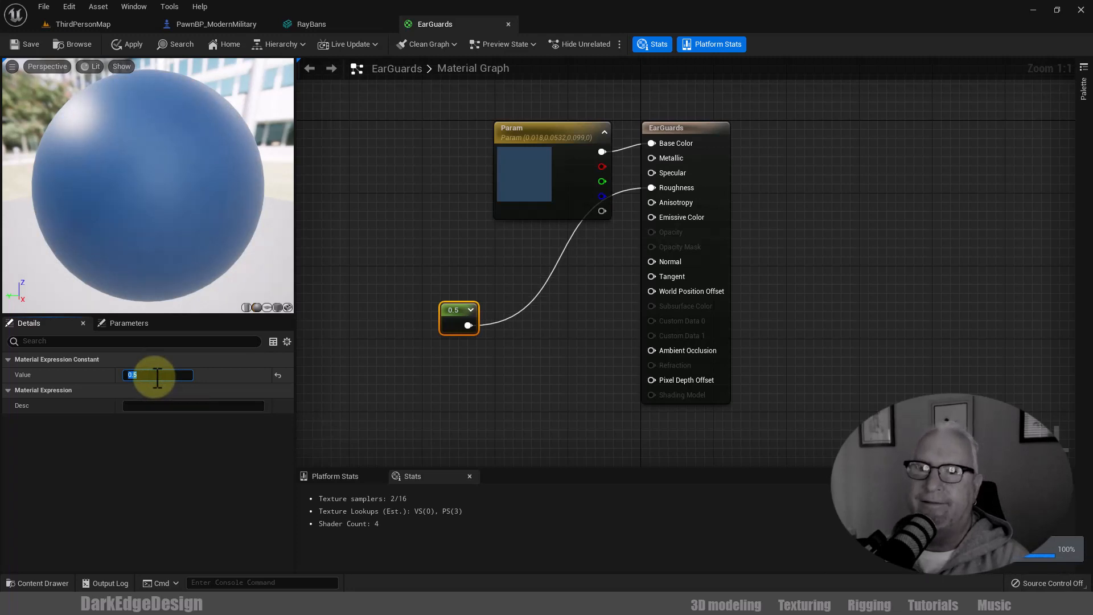
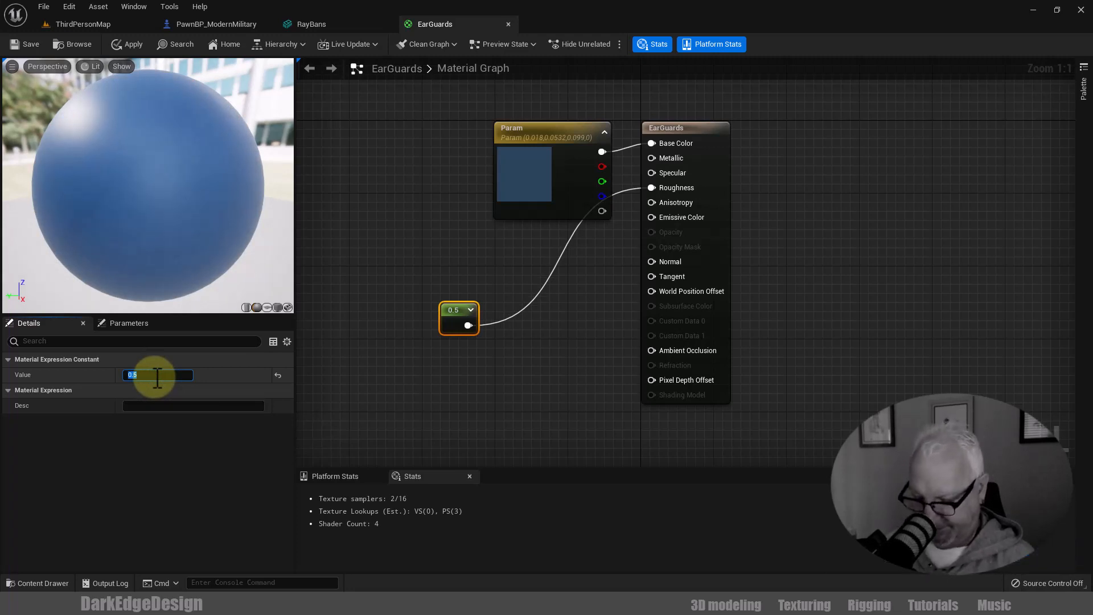
# Set the EarGuards Roughness constant to 0.3, and apply and save the material
pyautogui.write('0.3')
pyautogui.press('Return')
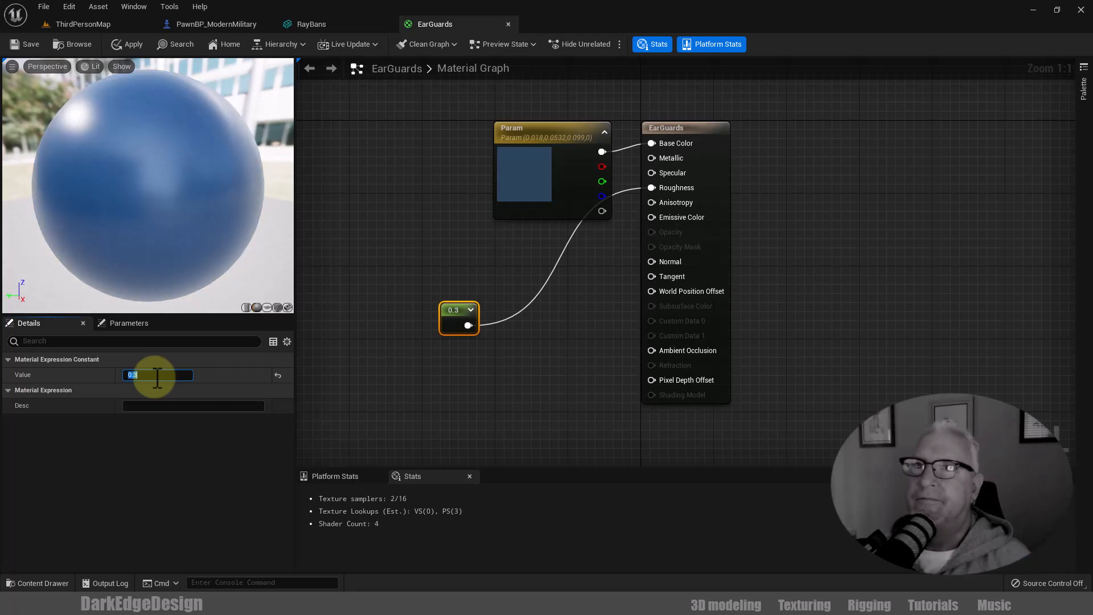
pyautogui.click(131, 45)
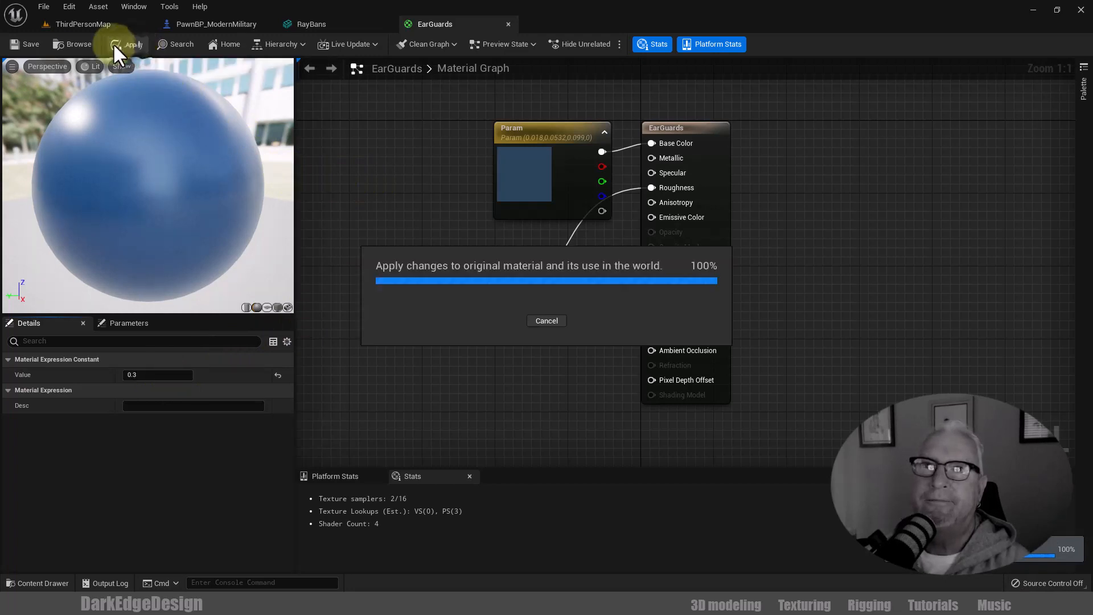
pyautogui.click(23, 44)
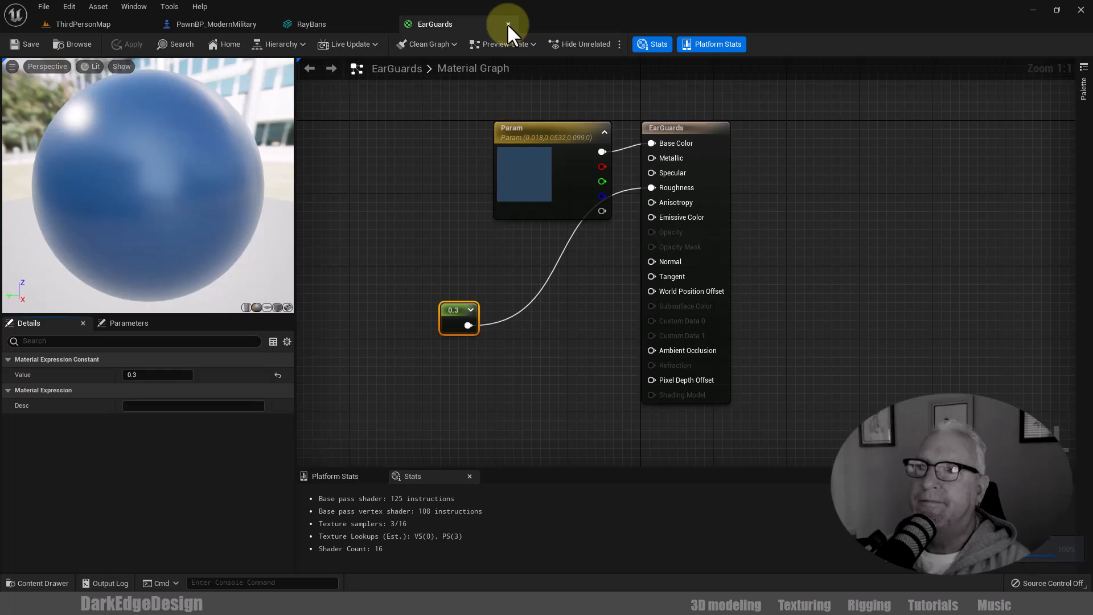
# Add a second Constant node with value 1 above the Roughness constant and connect it to the EarGuards Specular input
pyautogui.click(448, 271)
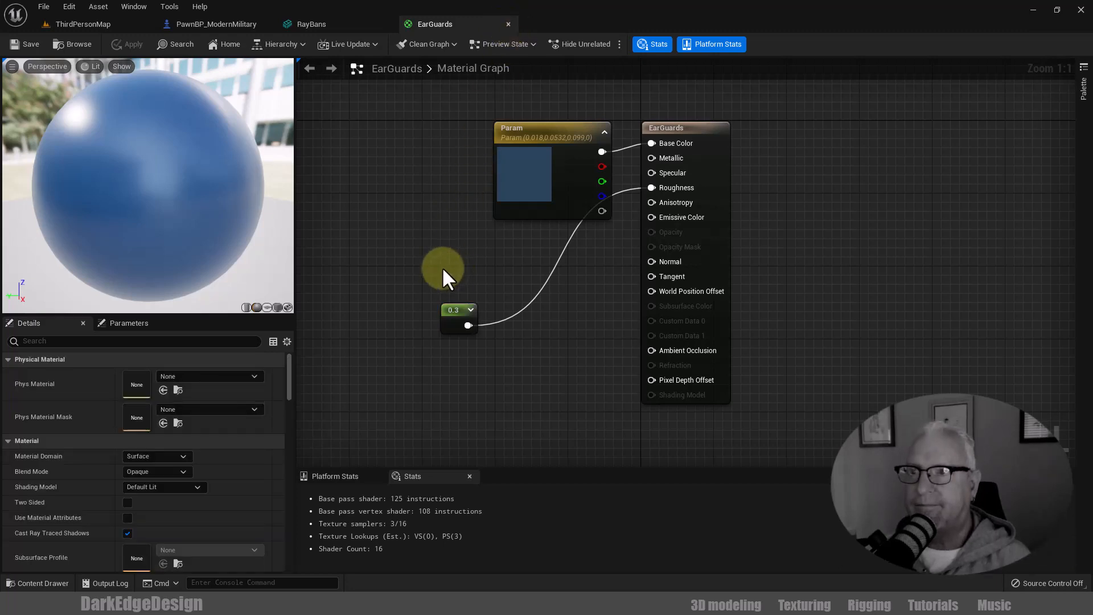
pyautogui.click(443, 270)
pyautogui.moveTo(464, 291); pyautogui.dragTo(652, 172)
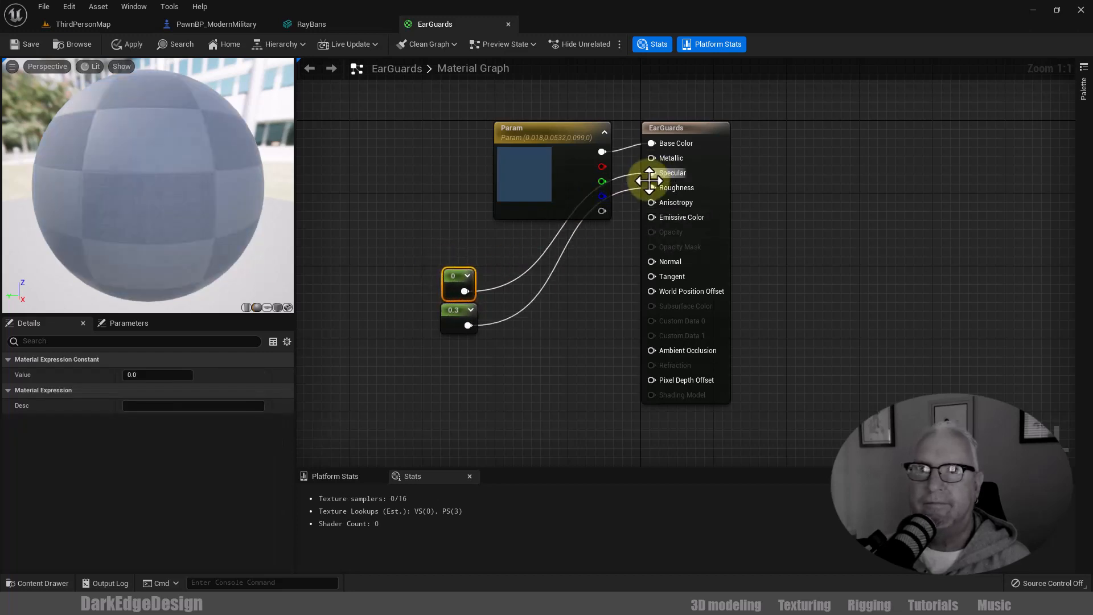
pyautogui.click(157, 371)
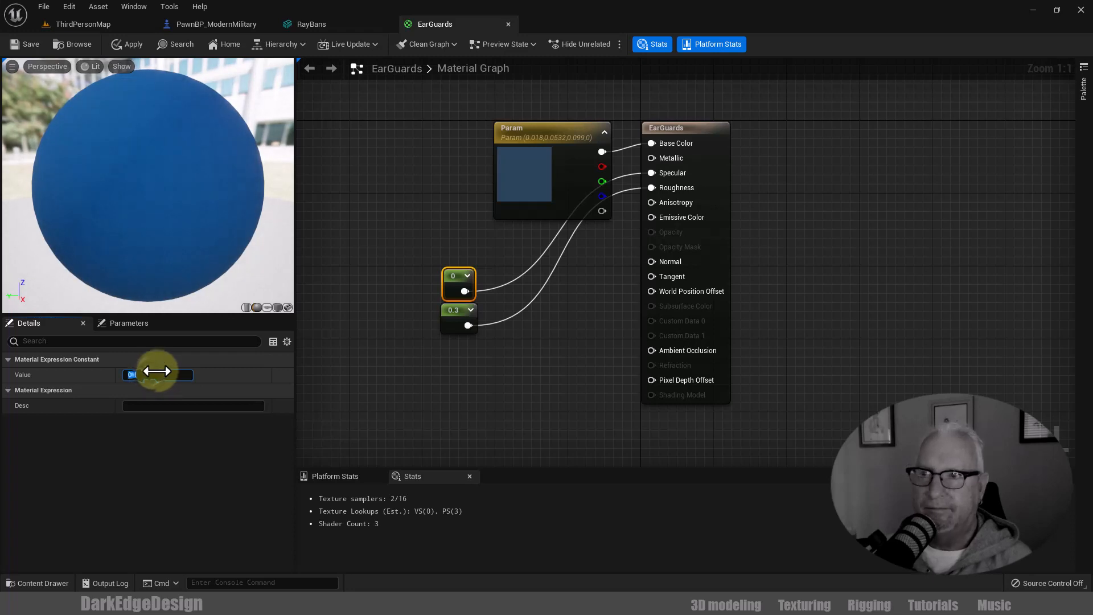
pyautogui.write('1')
pyautogui.press('Return')
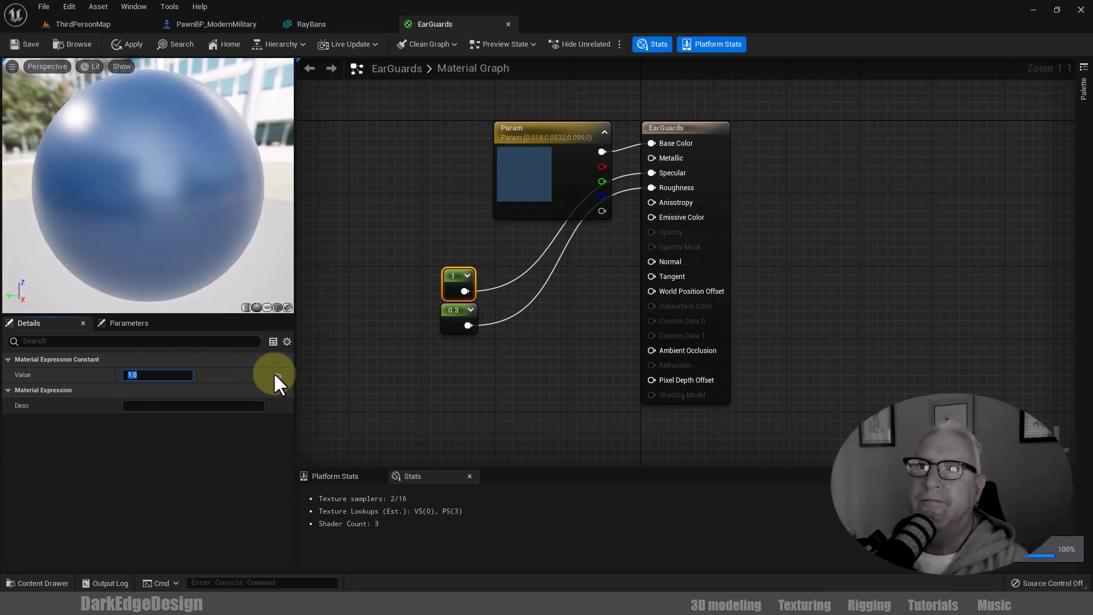
# Apply and save the EarGuards material changes, and close its editor
pyautogui.click(128, 44)
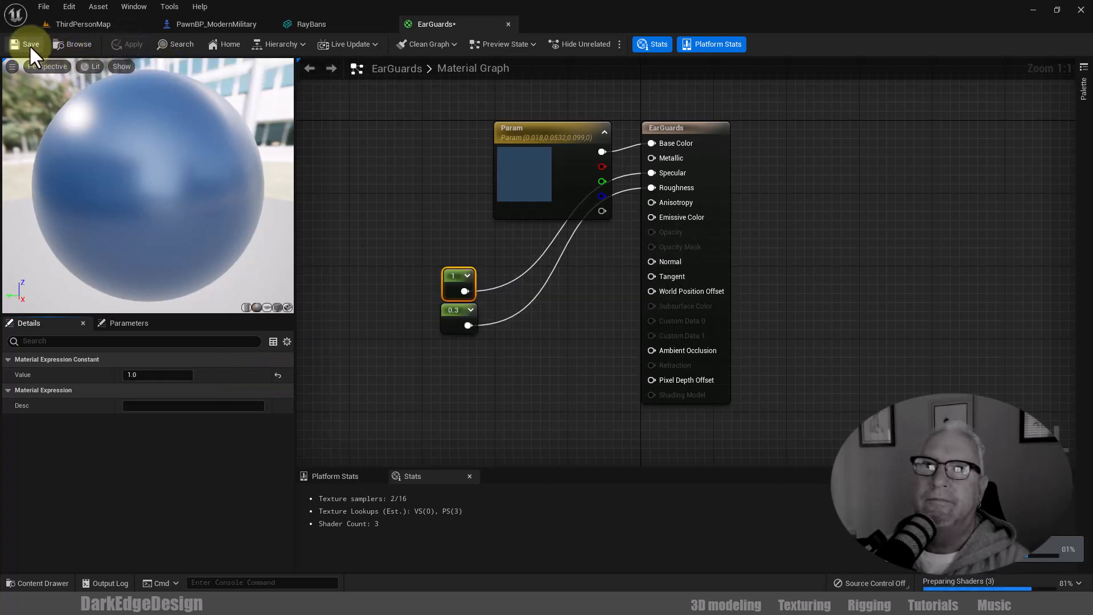
pyautogui.click(29, 43)
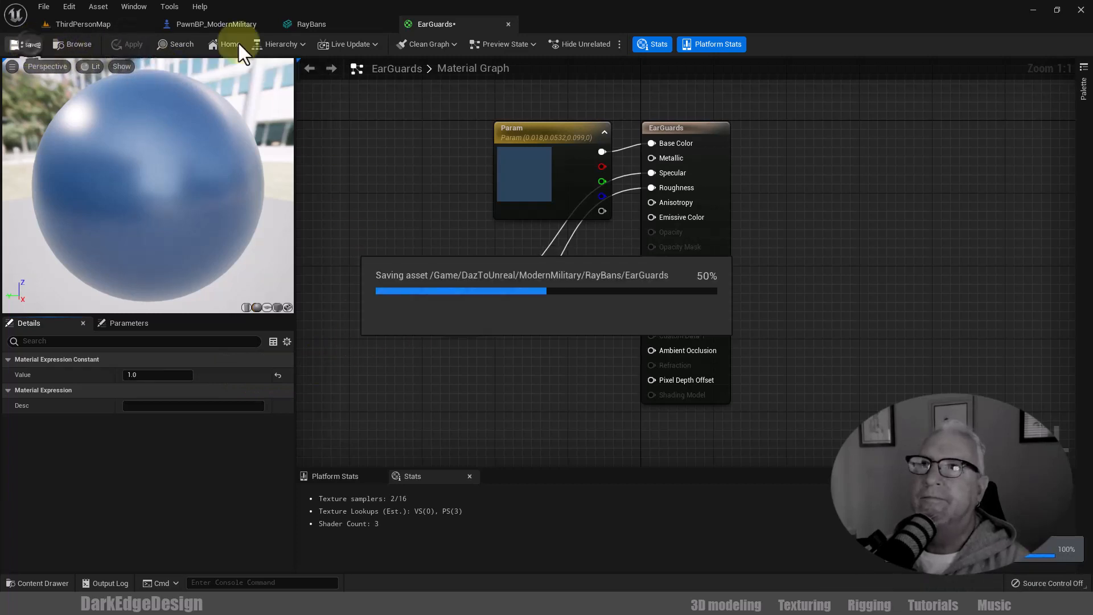
pyautogui.click(508, 24)
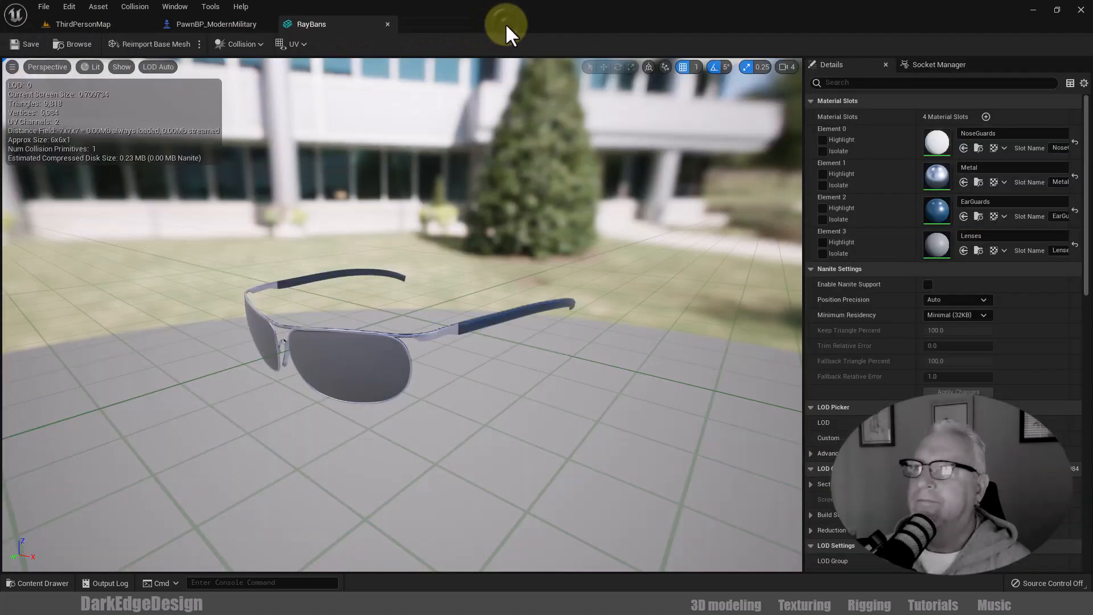
# Open the RayBans' Lenses material and set its Blend Mode to Translucent
pyautogui.doubleClick(935, 241)
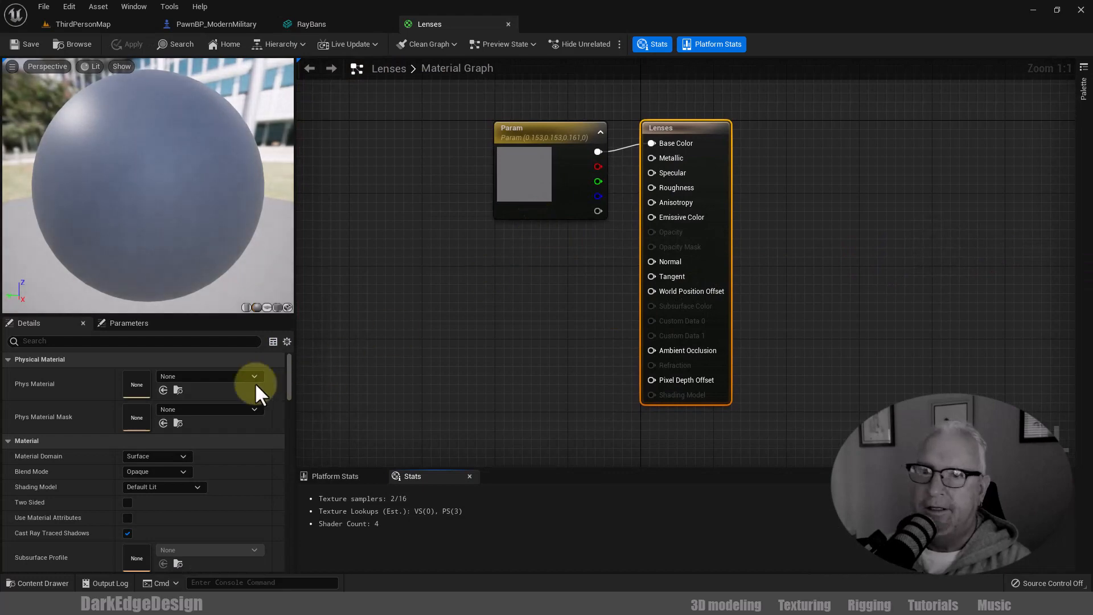
pyautogui.click(144, 470)
pyautogui.click(143, 504)
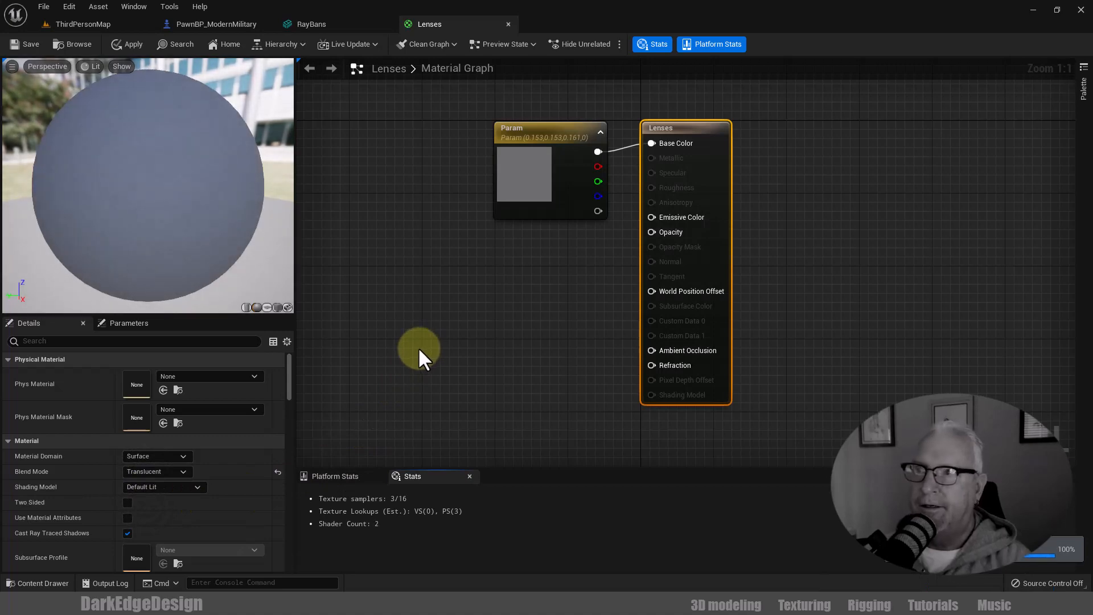
# Add a Constant node with value 0.8 to the Lenses graph and connect it to the Opacity input
pyautogui.click(426, 322)
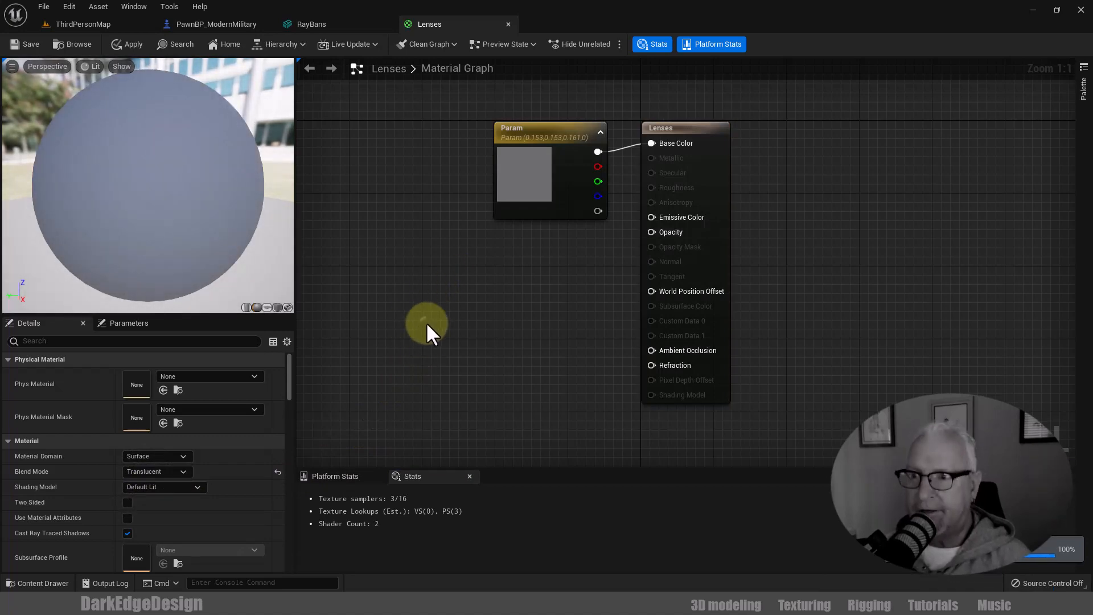
pyautogui.click(428, 324)
pyautogui.moveTo(451, 348); pyautogui.dragTo(647, 231)
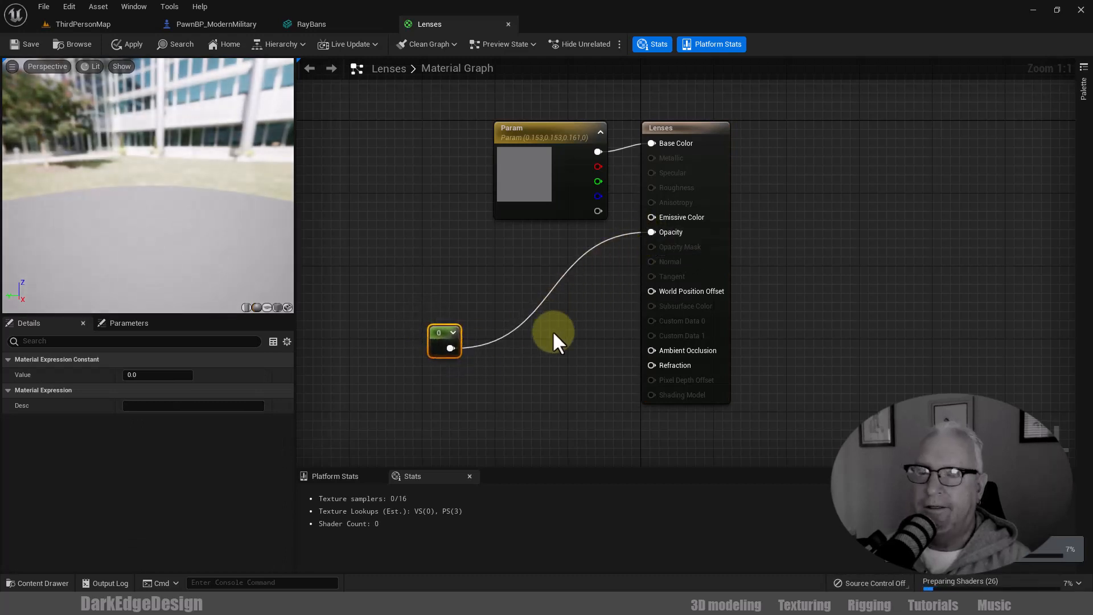
pyautogui.click(162, 374)
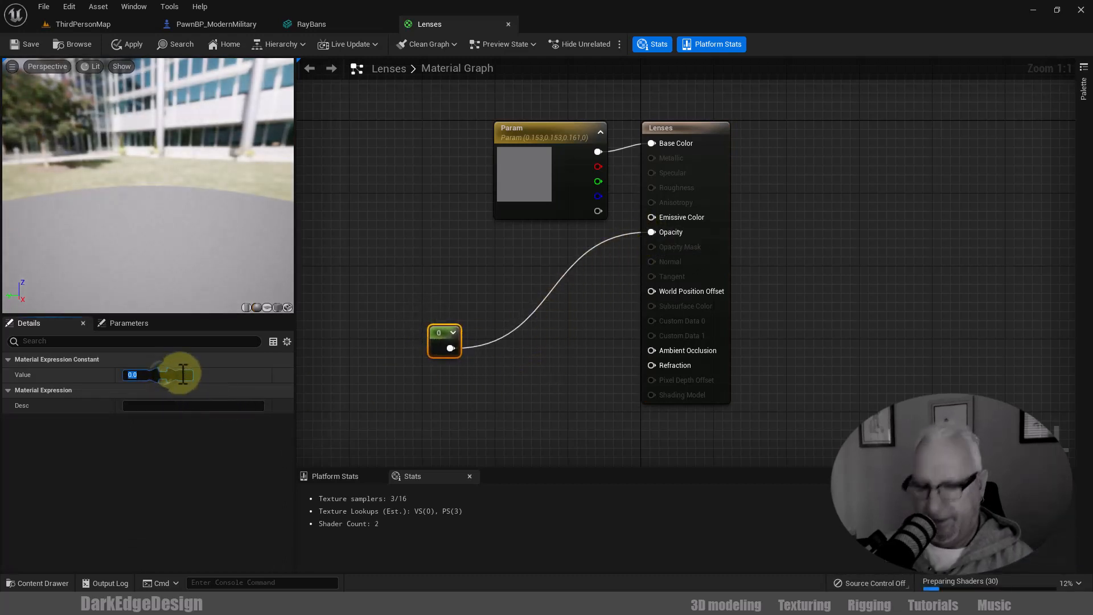
pyautogui.write('1')
pyautogui.press('Return')
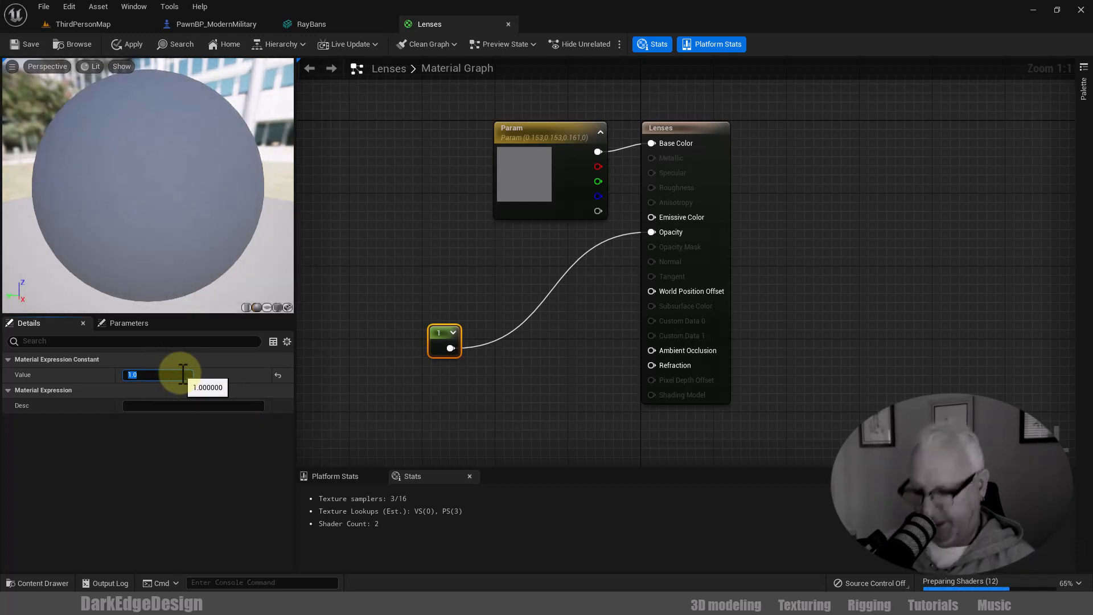
pyautogui.write('0.8')
pyautogui.press('Return')
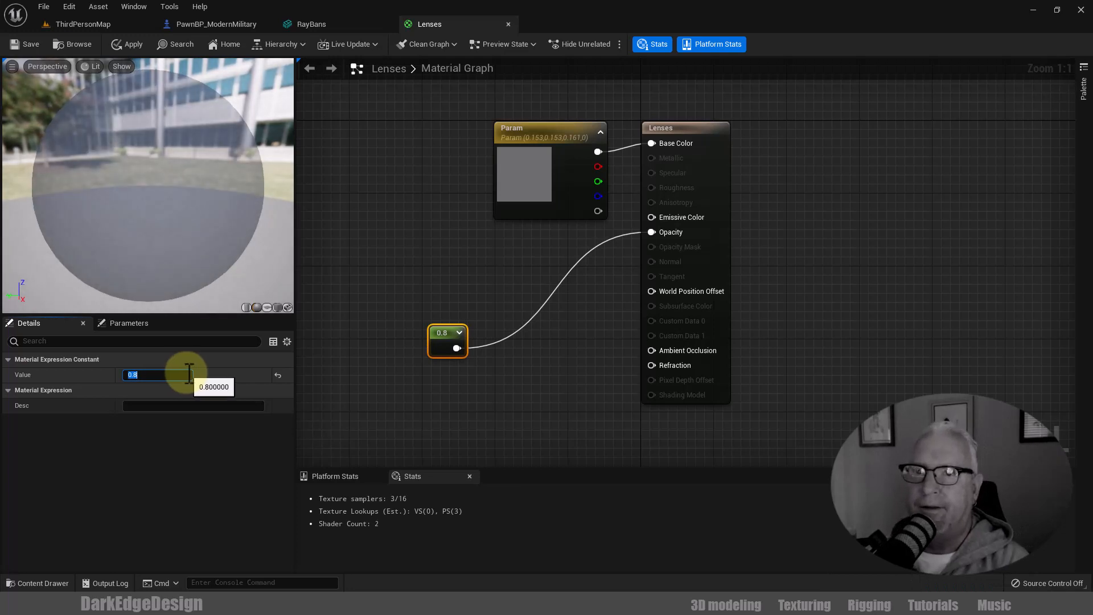
# Change the Lenses Param colour to a dark green of about R 0.0215, G 0.0521, B 0.0206
pyautogui.doubleClick(524, 190)
pyautogui.moveTo(688, 333); pyautogui.dragTo(689, 342)
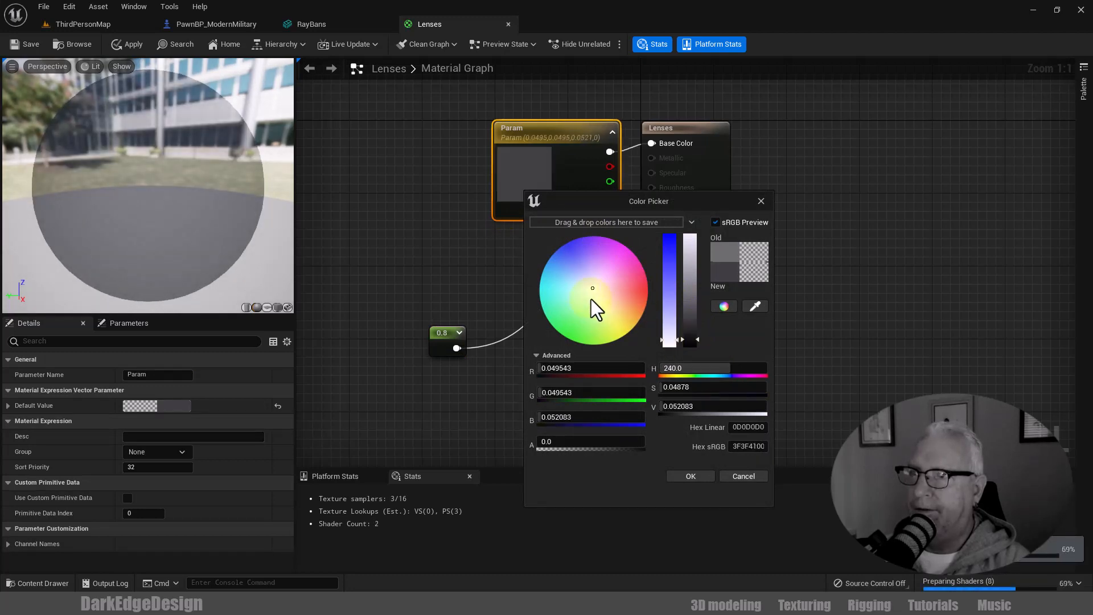
pyautogui.click(590, 298)
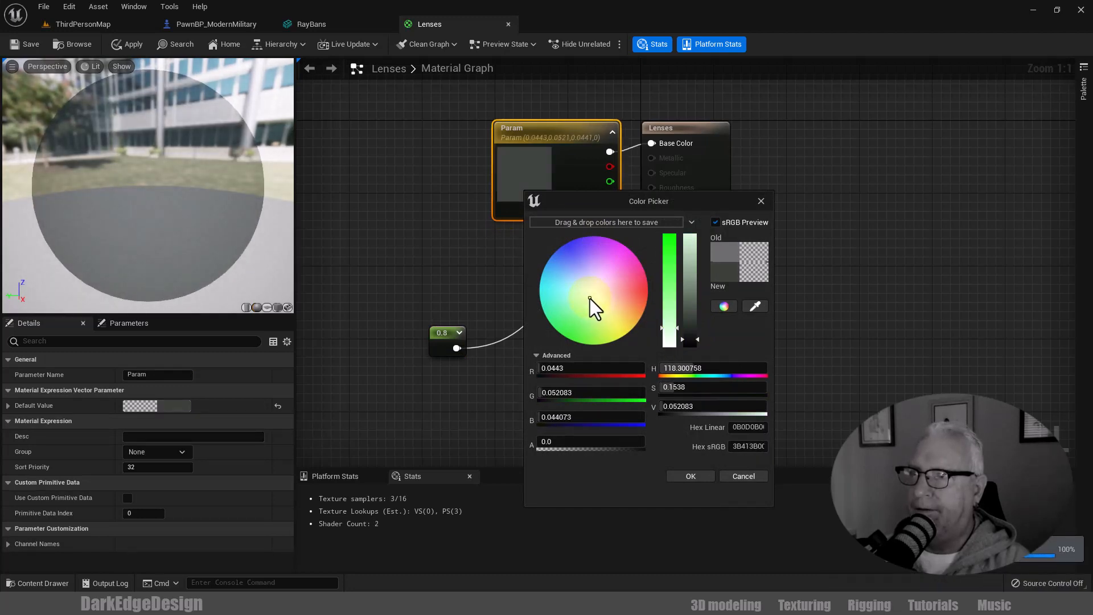
pyautogui.moveTo(668, 282); pyautogui.dragTo(669, 279)
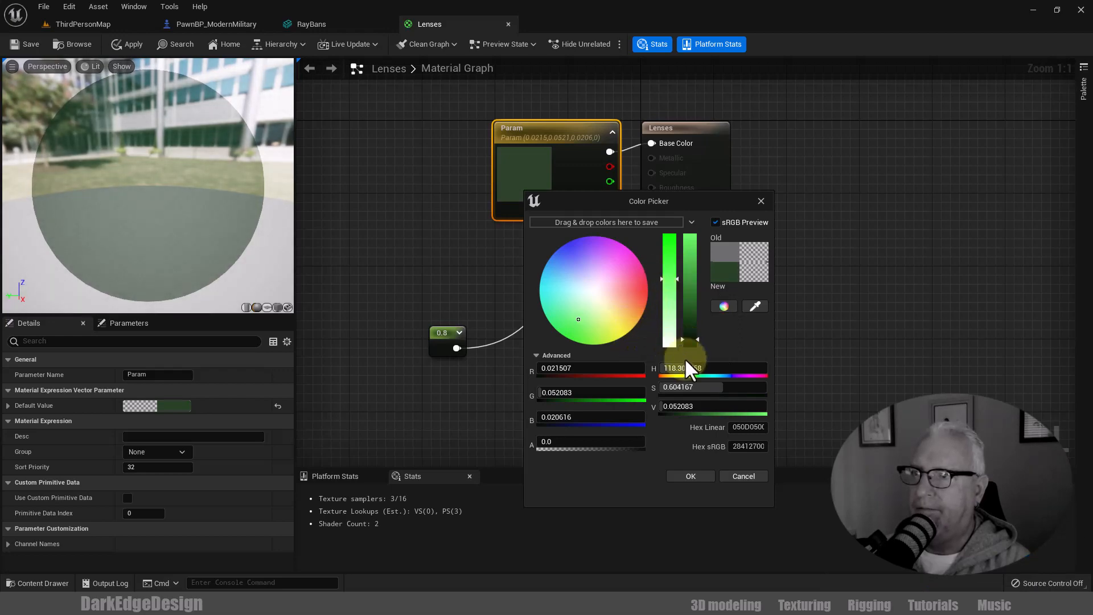
pyautogui.click(690, 476)
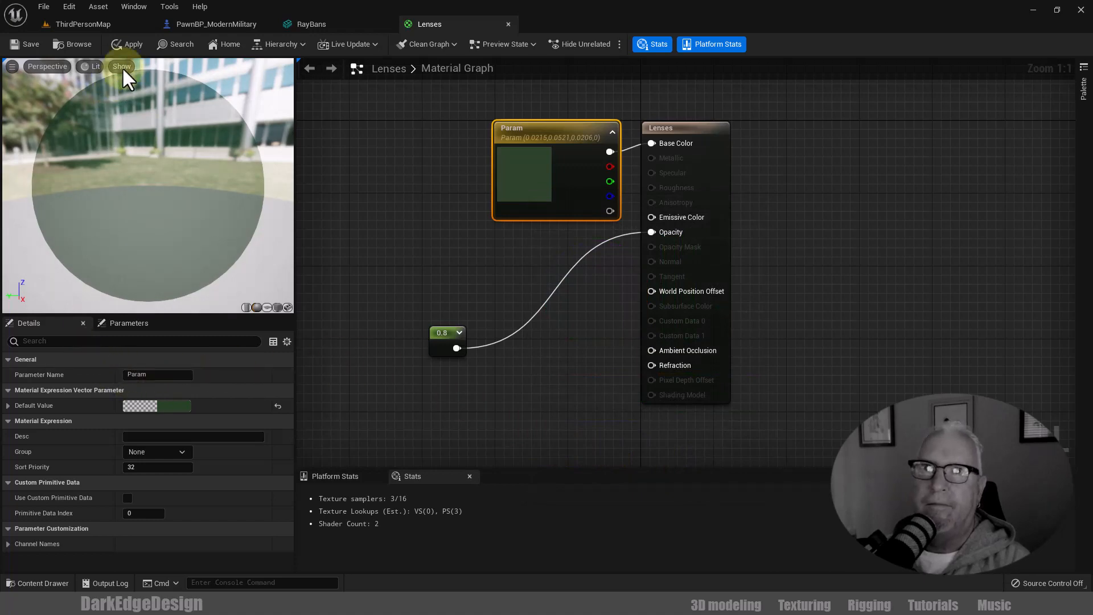
# Apply the Lenses material changes, check them on the RayBans mesh, save the material and close its editor
pyautogui.click(126, 43)
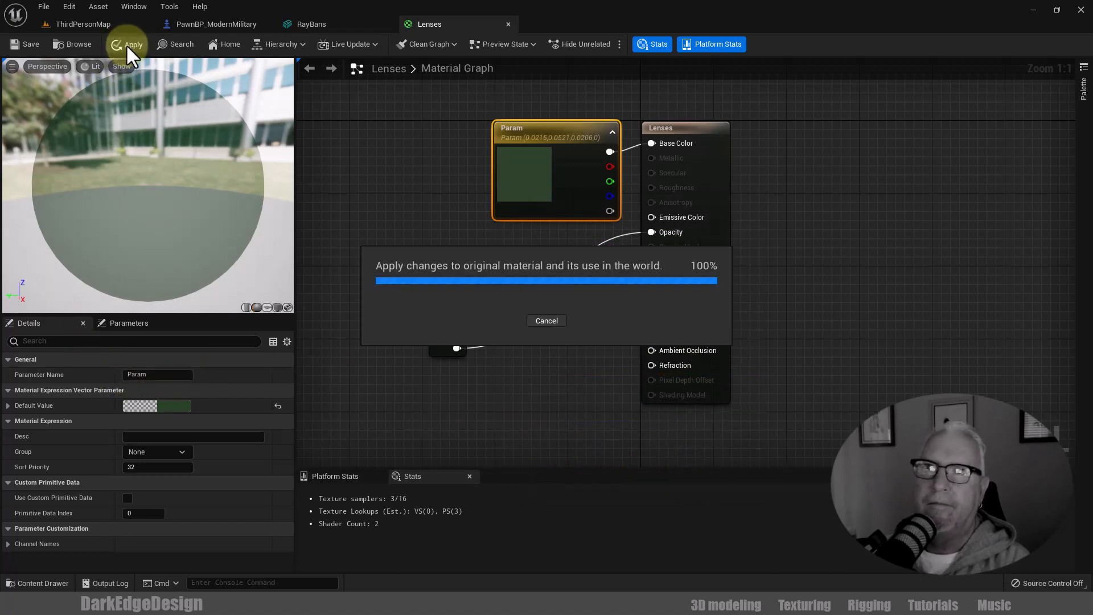
pyautogui.click(316, 26)
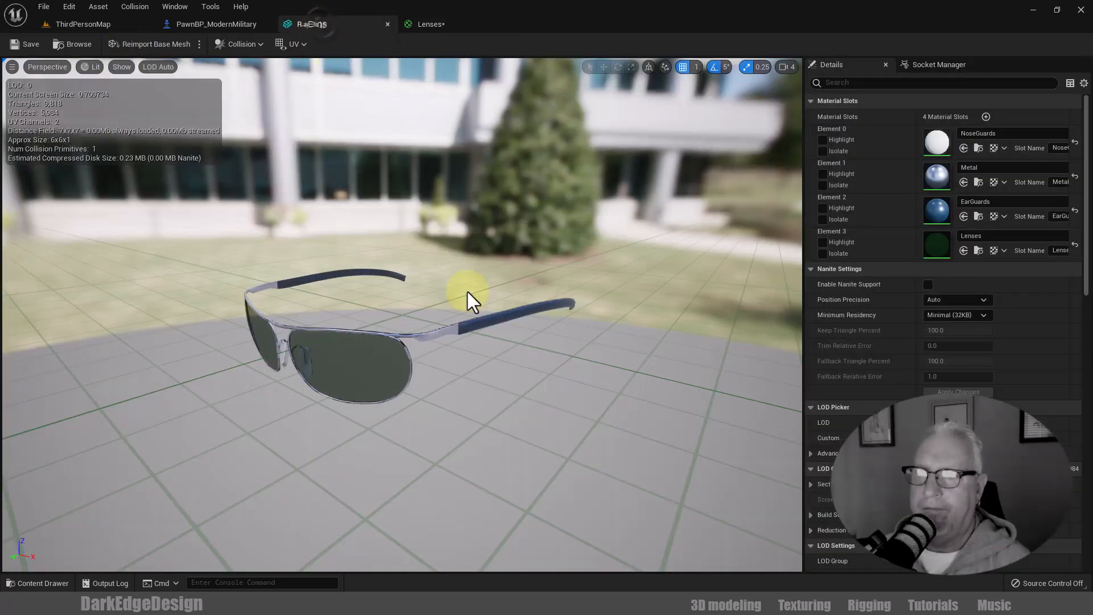
pyautogui.moveTo(473, 430)
pyautogui.mouseDown()
pyautogui.moveTo(483, 415)
pyautogui.moveTo(471, 417)
pyautogui.mouseUp()
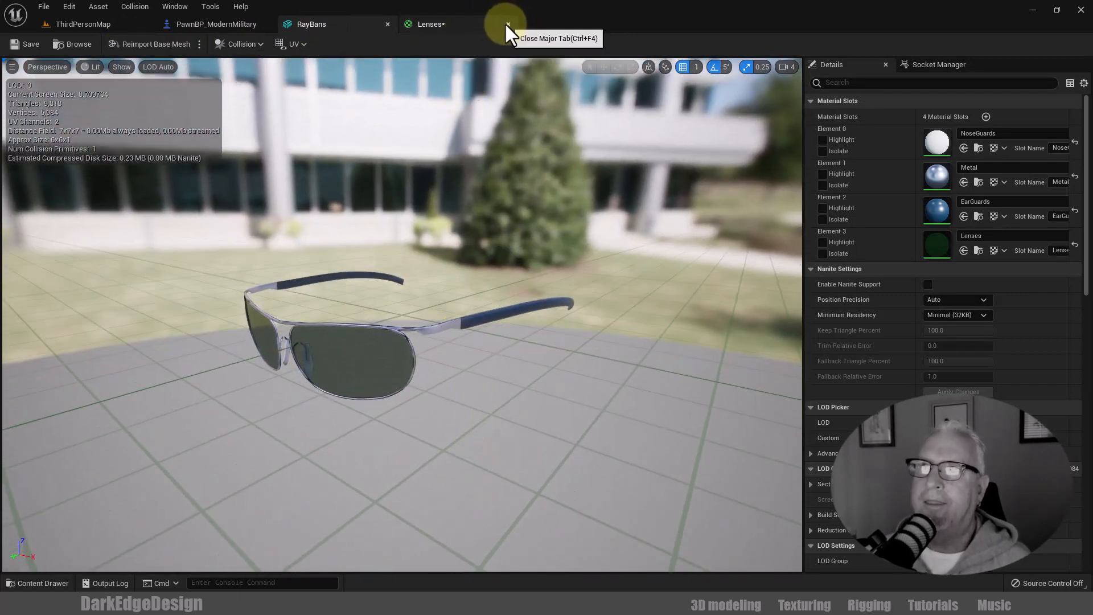
pyautogui.click(472, 26)
pyautogui.click(23, 45)
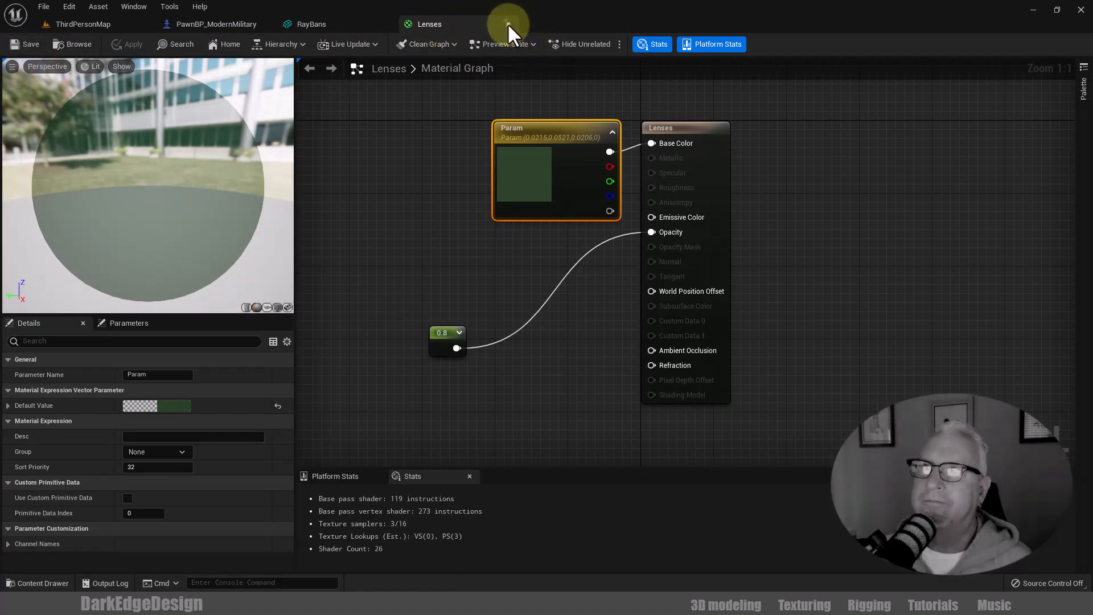
pyautogui.click(507, 24)
# Open the RayBans' NoseGuards material and set its Blend Mode to Translucent
pyautogui.moveTo(470, 387); pyautogui.dragTo(512, 456)
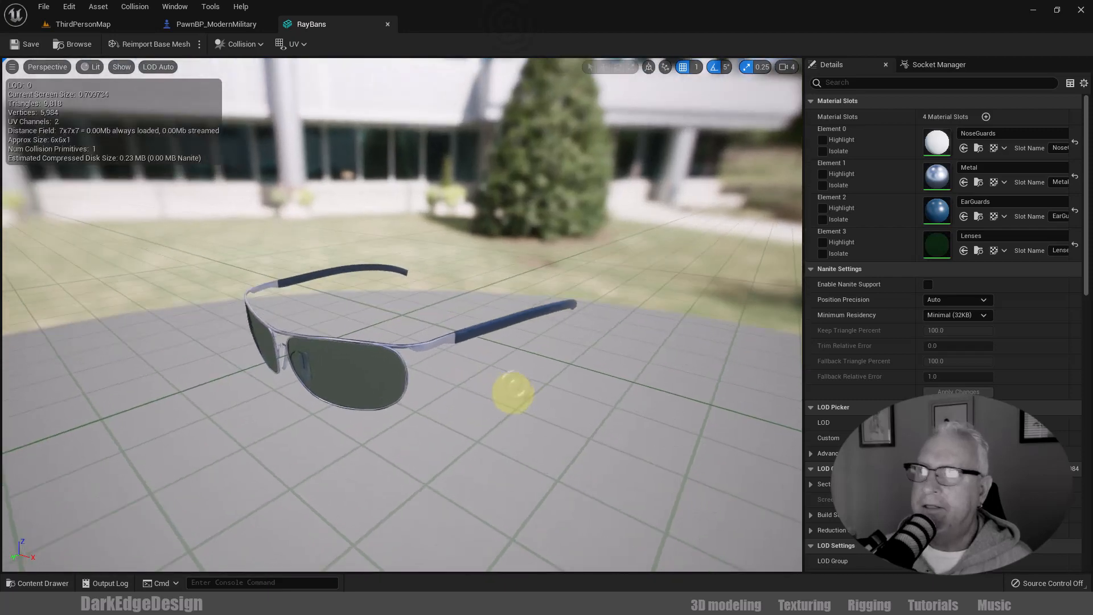
pyautogui.doubleClick(937, 143)
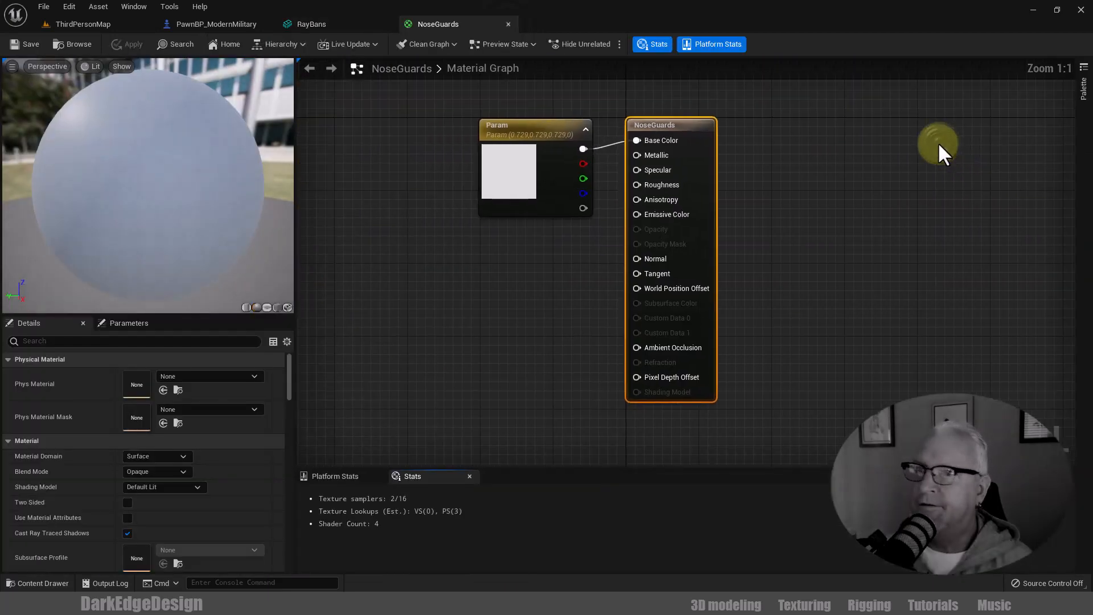
pyautogui.click(149, 472)
pyautogui.click(147, 505)
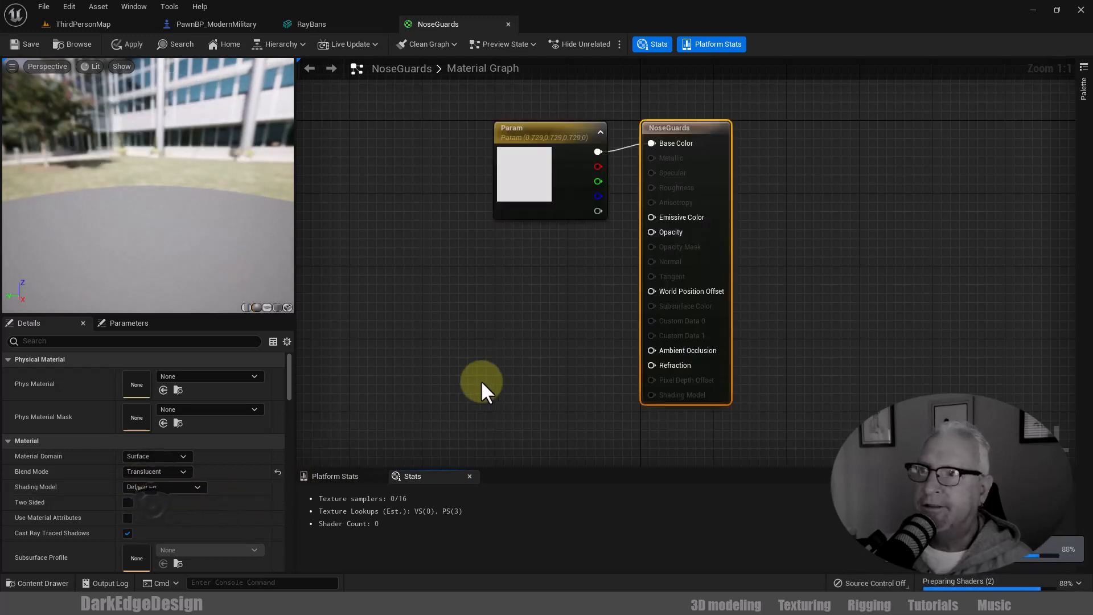
# Add a Constant node with value 0.8 to the NoseGuards graph and connect it to the Opacity input
pyautogui.click(432, 320)
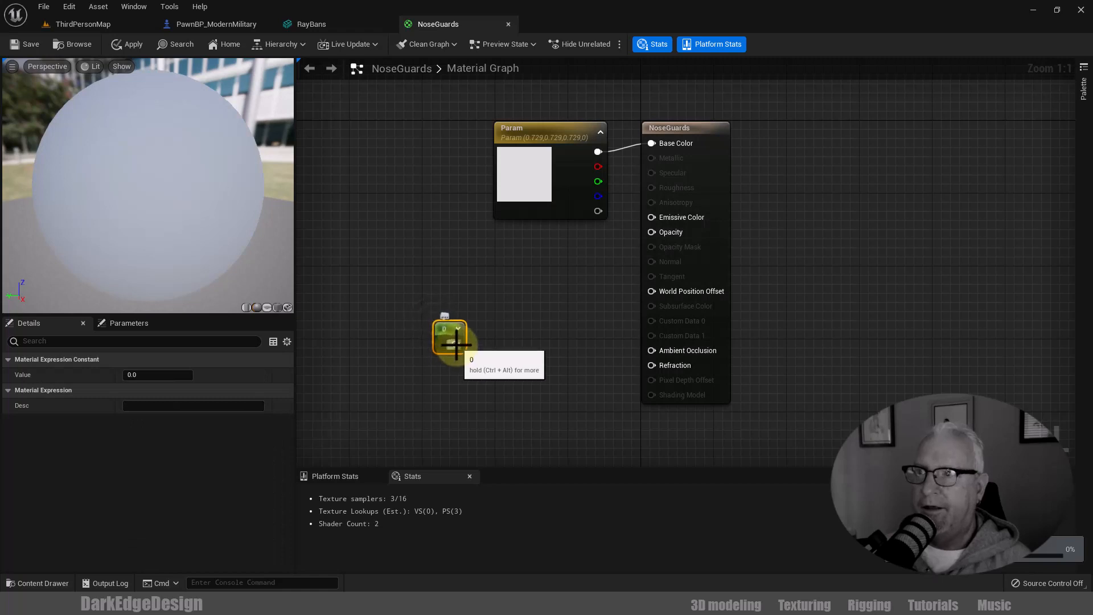
pyautogui.moveTo(456, 344); pyautogui.dragTo(648, 231)
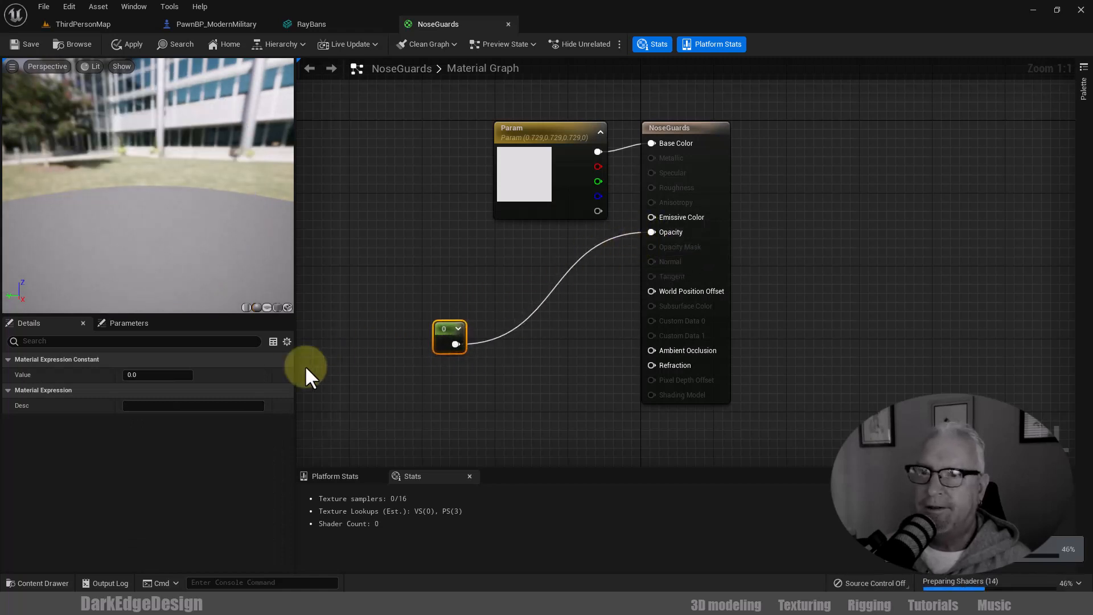
pyautogui.click(153, 375)
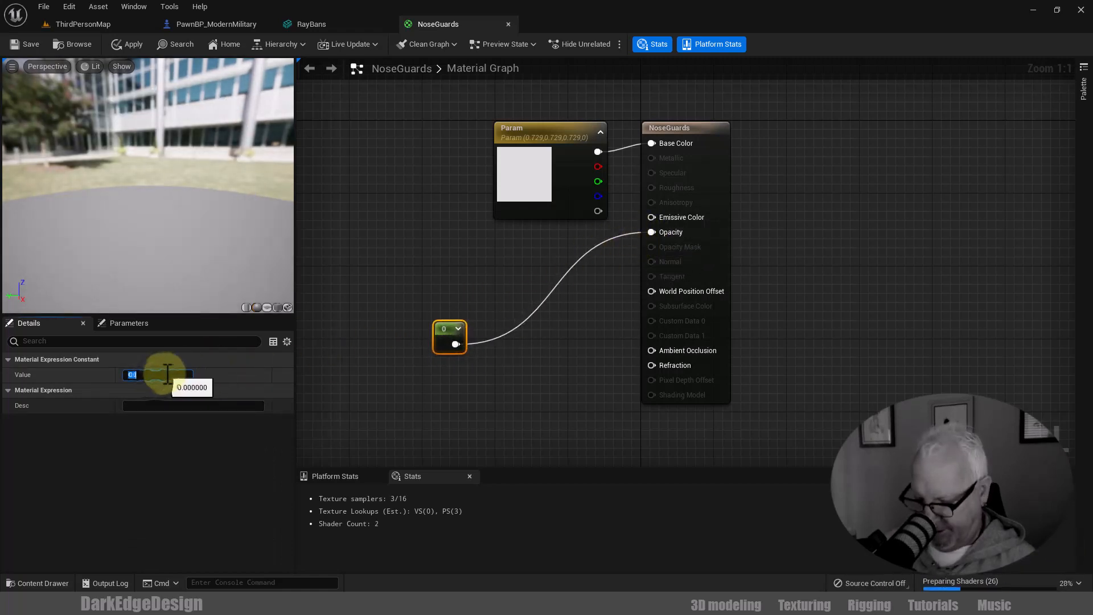
pyautogui.press('Return')
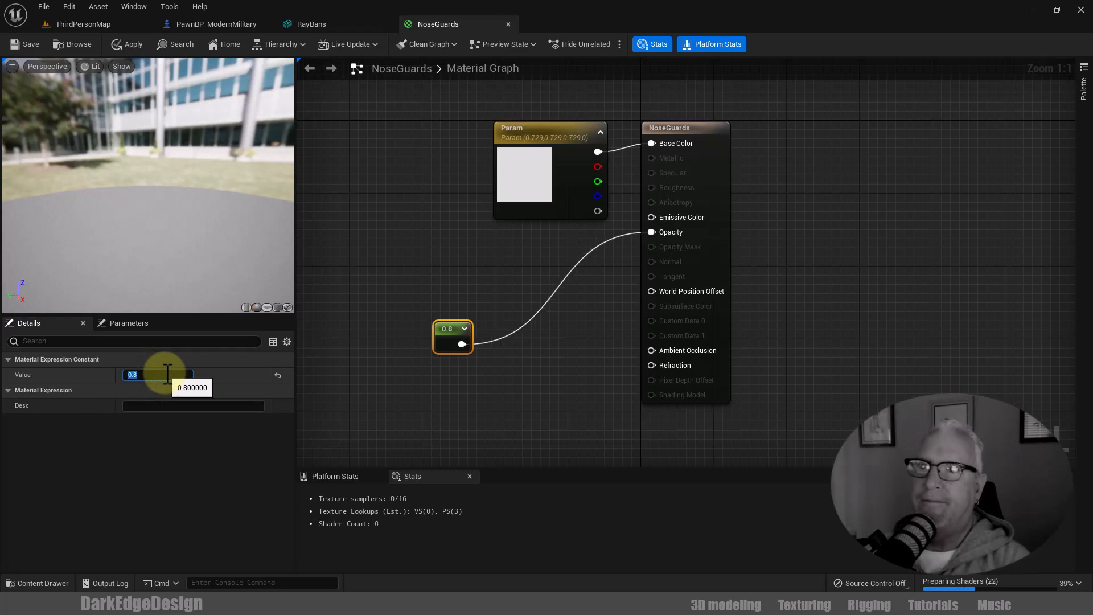
# Change the NoseGuards Param colour to a pale yellow of about R 0.659, G 0.661, B 0.464
pyautogui.doubleClick(522, 191)
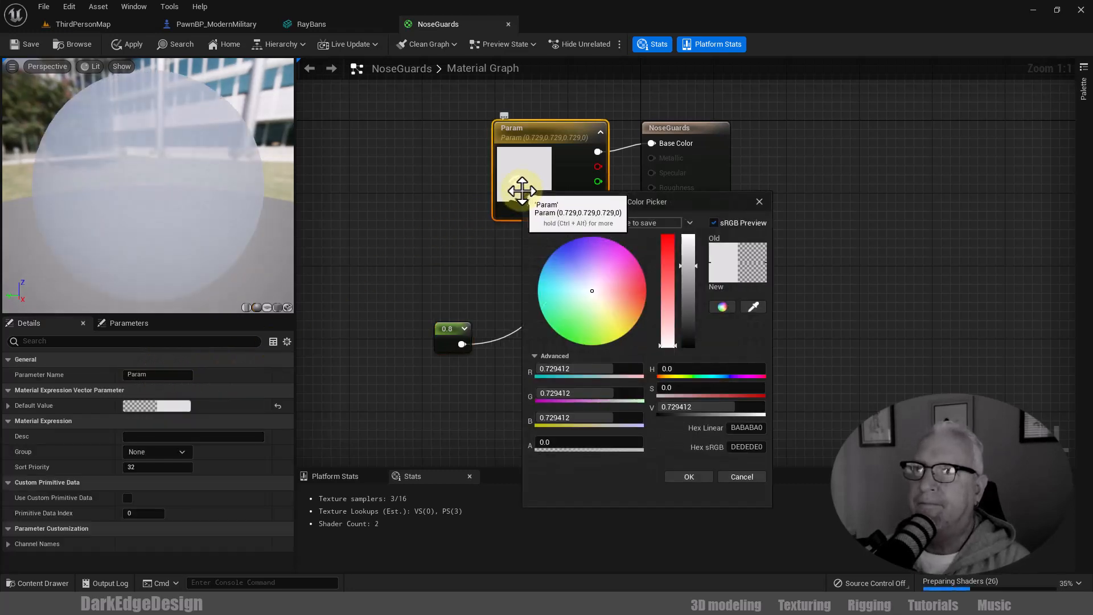
pyautogui.moveTo(596, 306); pyautogui.dragTo(618, 305)
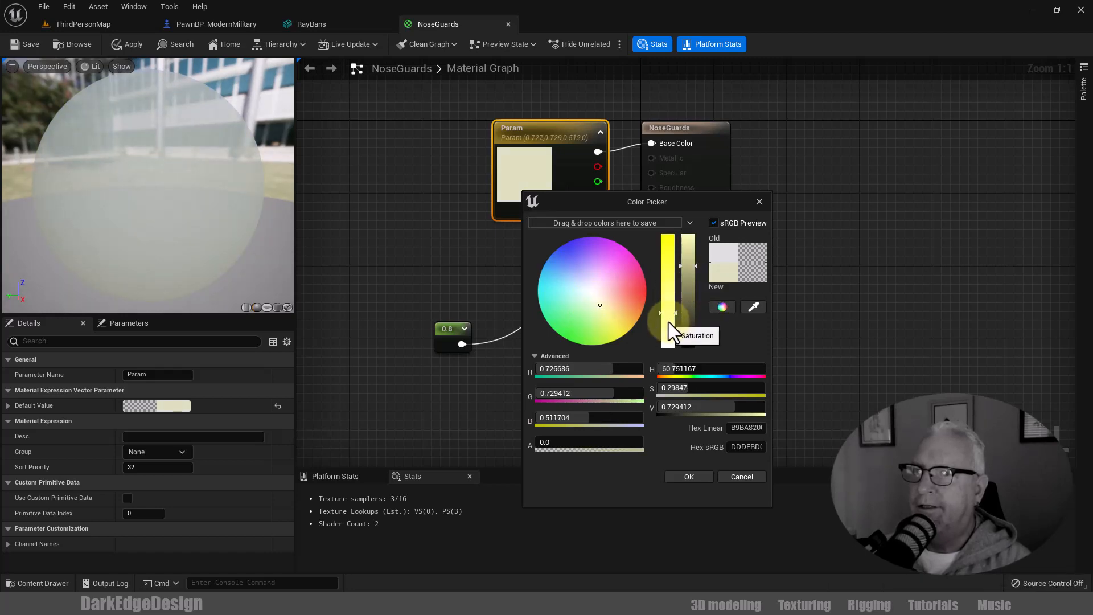
pyautogui.click(689, 274)
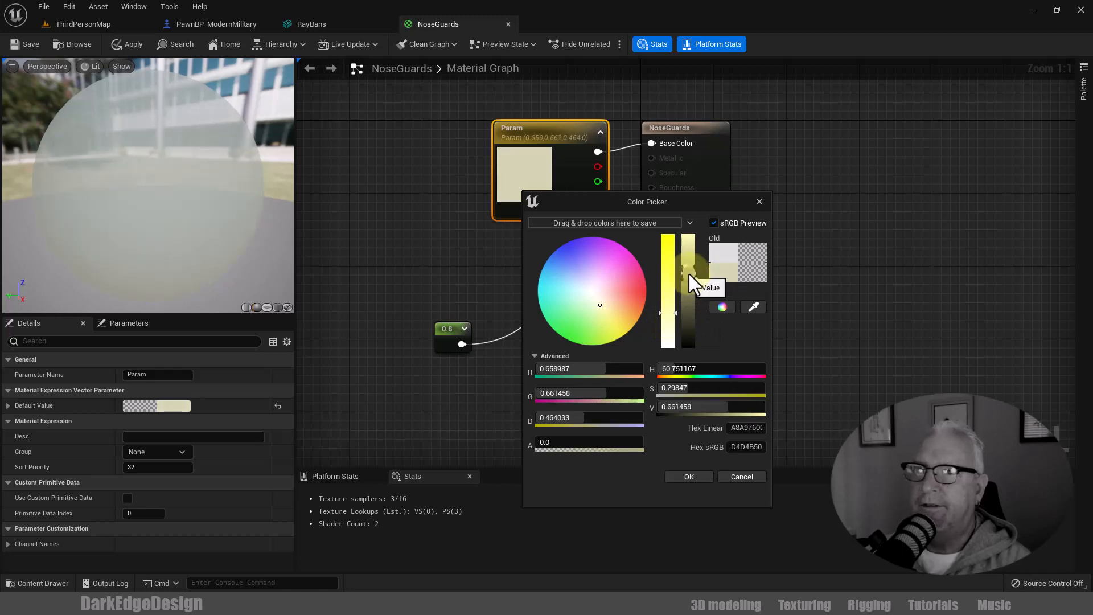
pyautogui.click(701, 477)
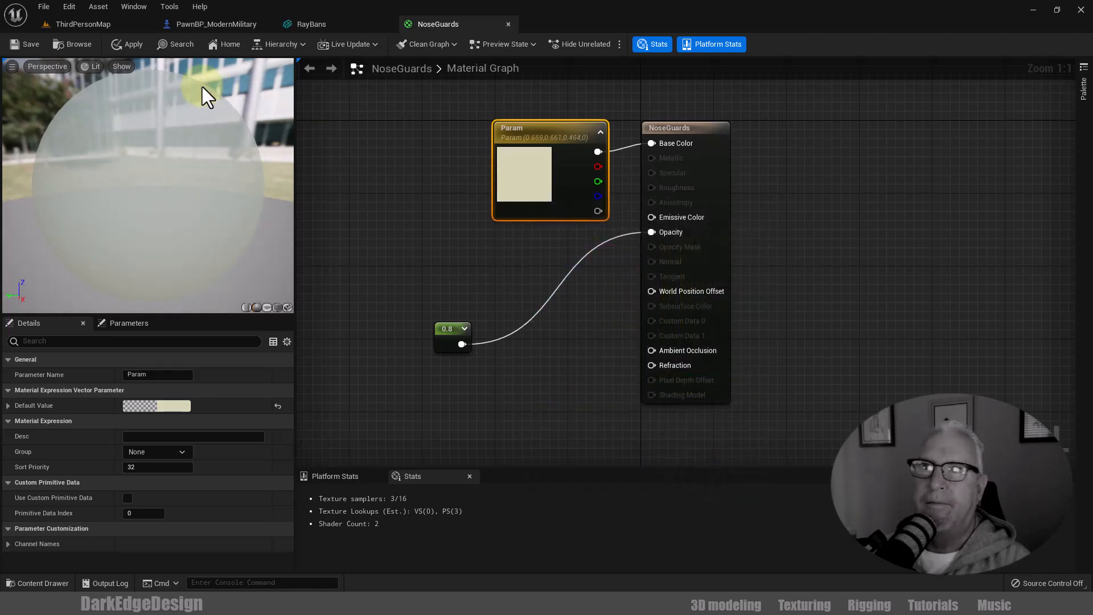
# Apply and save the NoseGuards material, and close both its editor and the RayBans mesh editor
pyautogui.click(116, 44)
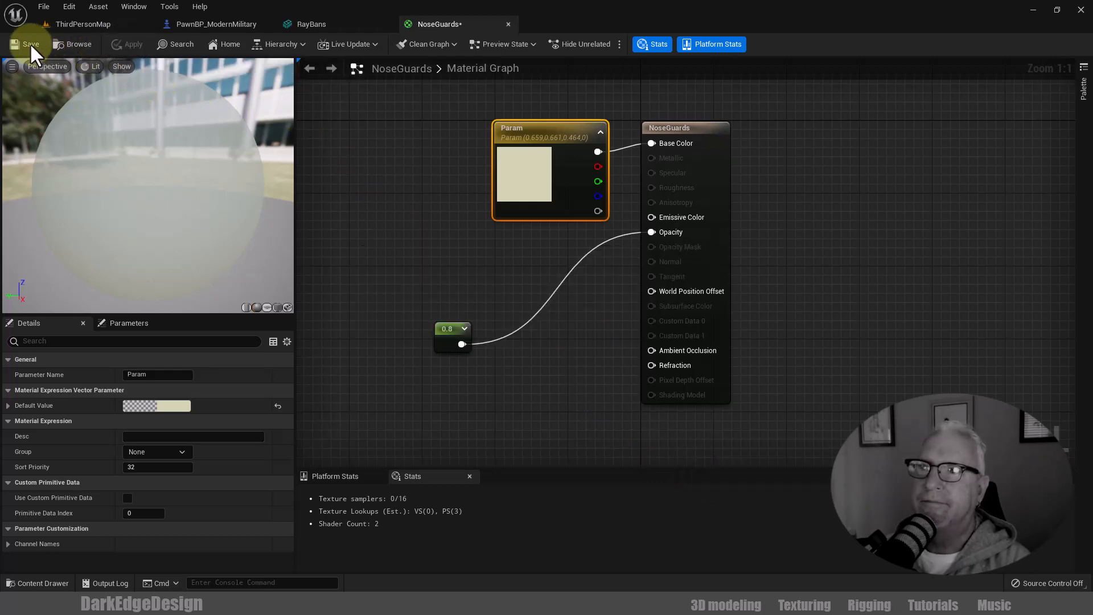
pyautogui.click(29, 44)
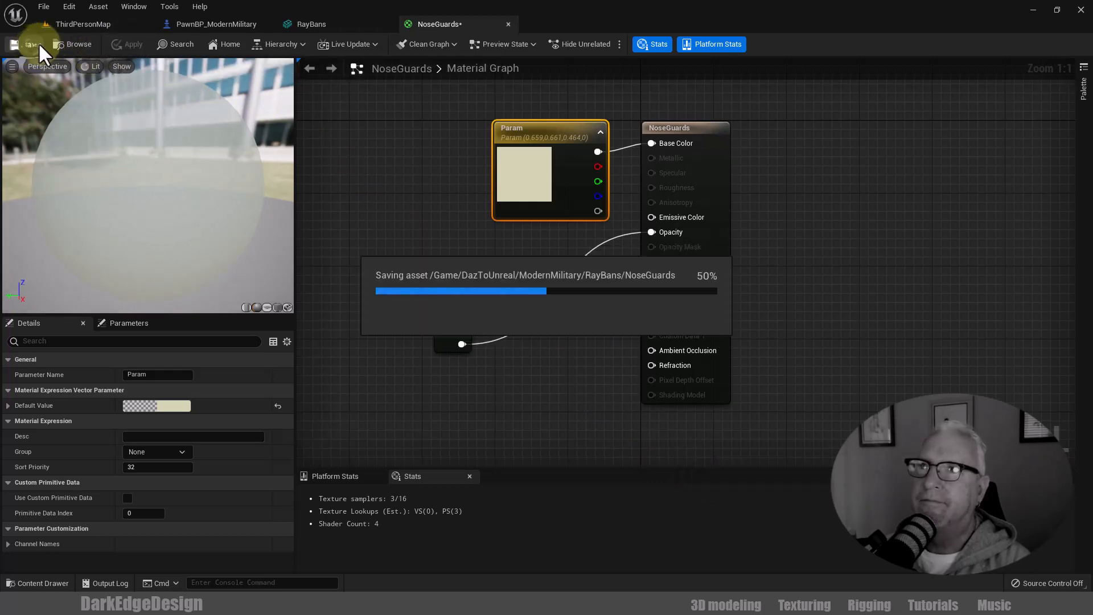
pyautogui.click(508, 24)
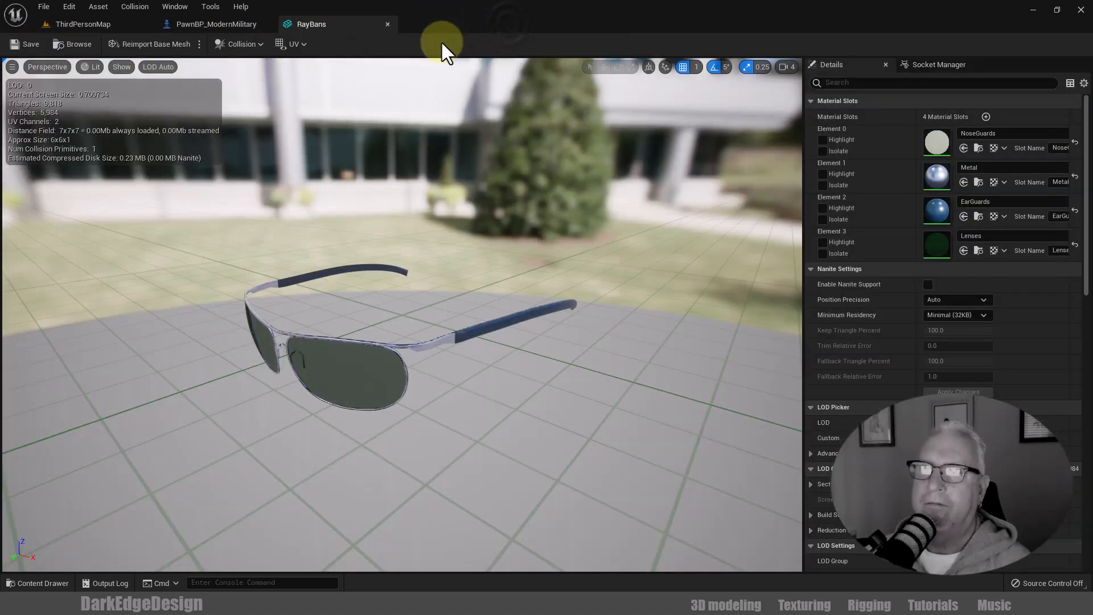
pyautogui.moveTo(450, 431)
pyautogui.mouseDown()
pyautogui.moveTo(380, 459)
pyautogui.moveTo(344, 436)
pyautogui.moveTo(370, 406)
pyautogui.moveTo(429, 400)
pyautogui.moveTo(448, 433)
pyautogui.mouseUp()
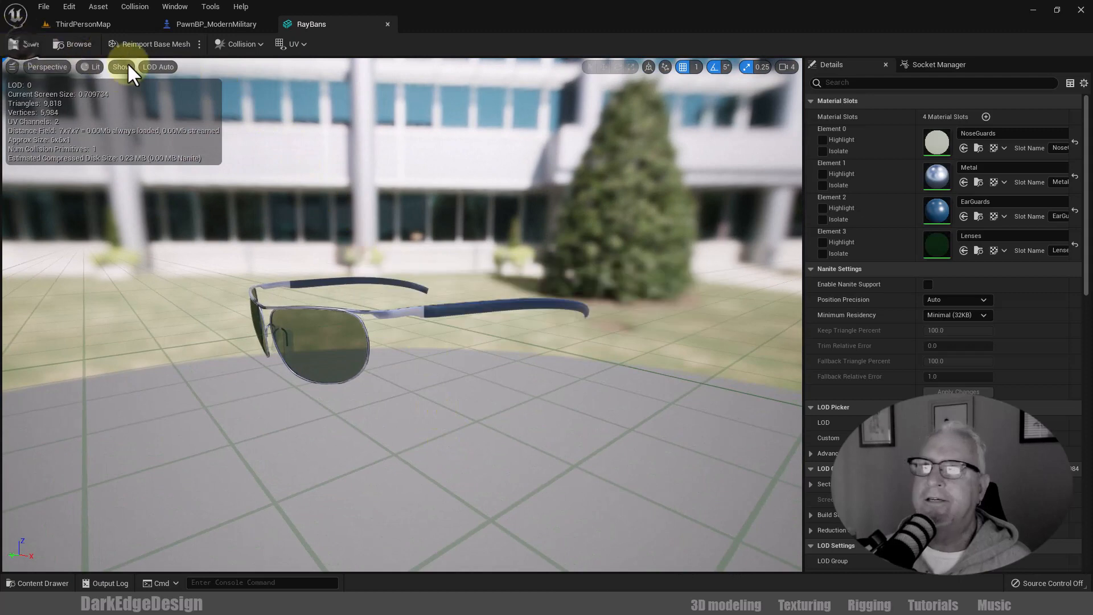
pyautogui.click(387, 24)
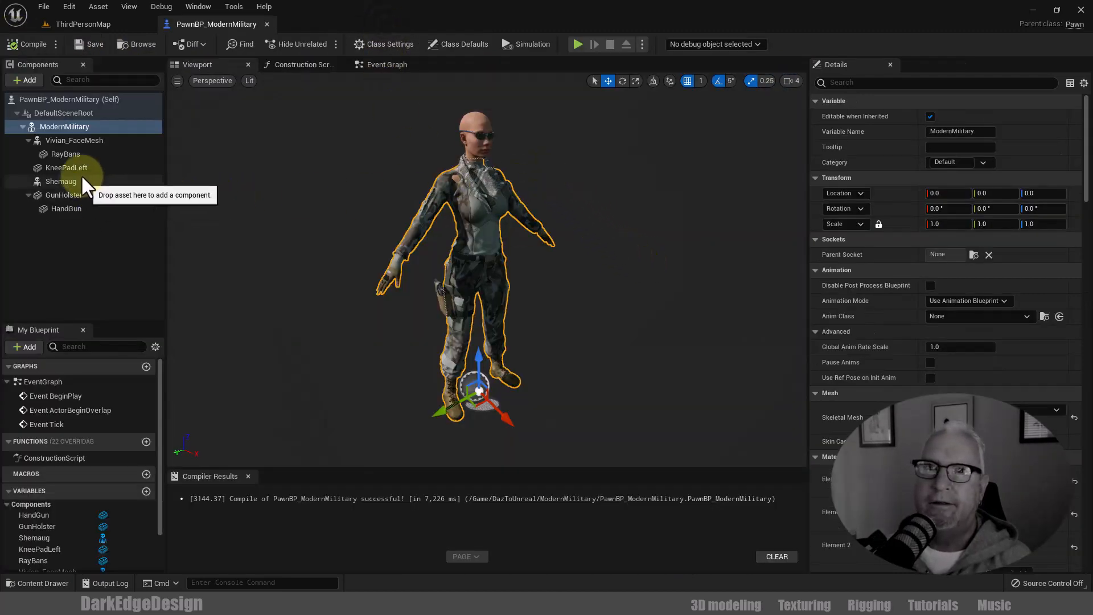
# Turn off grid snapping and move the RayBans component slightly forward on the face, to about Y 3.17, Z 157.28
pyautogui.click(69, 154)
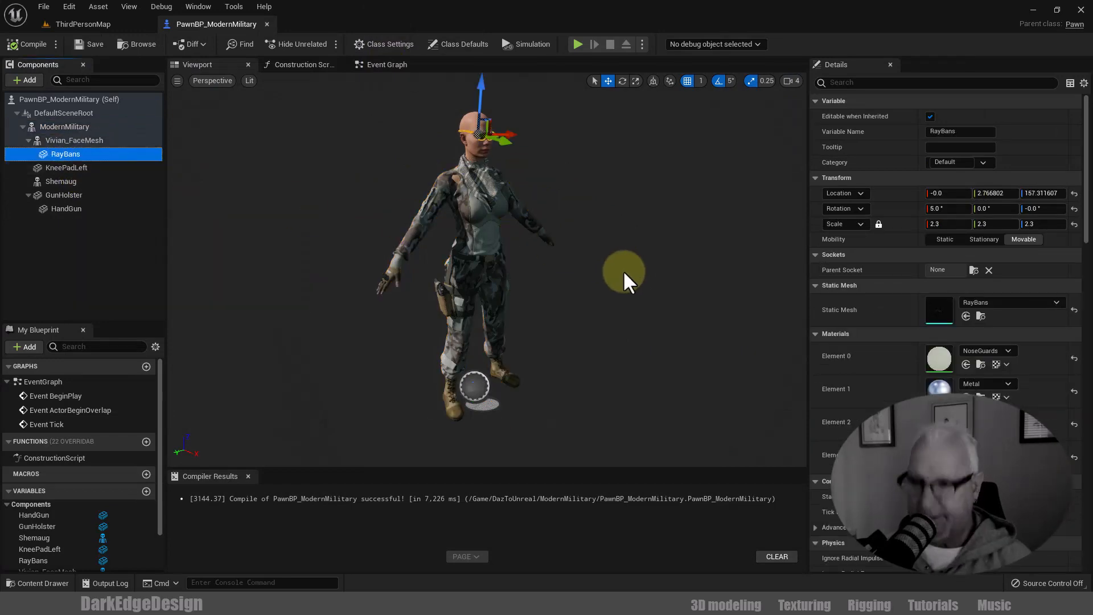
pyautogui.press('f')
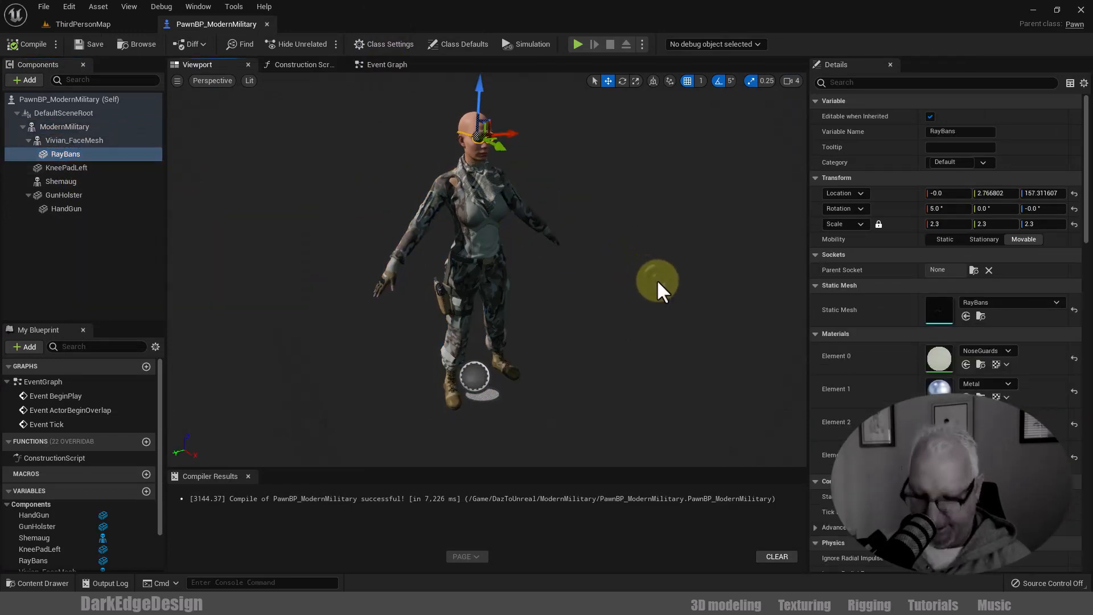
pyautogui.keyDown('alt'); pyautogui.moveTo(731, 341); pyautogui.dragTo(585, 290); pyautogui.keyUp('alt')
pyautogui.scroll(-4, 585, 289)
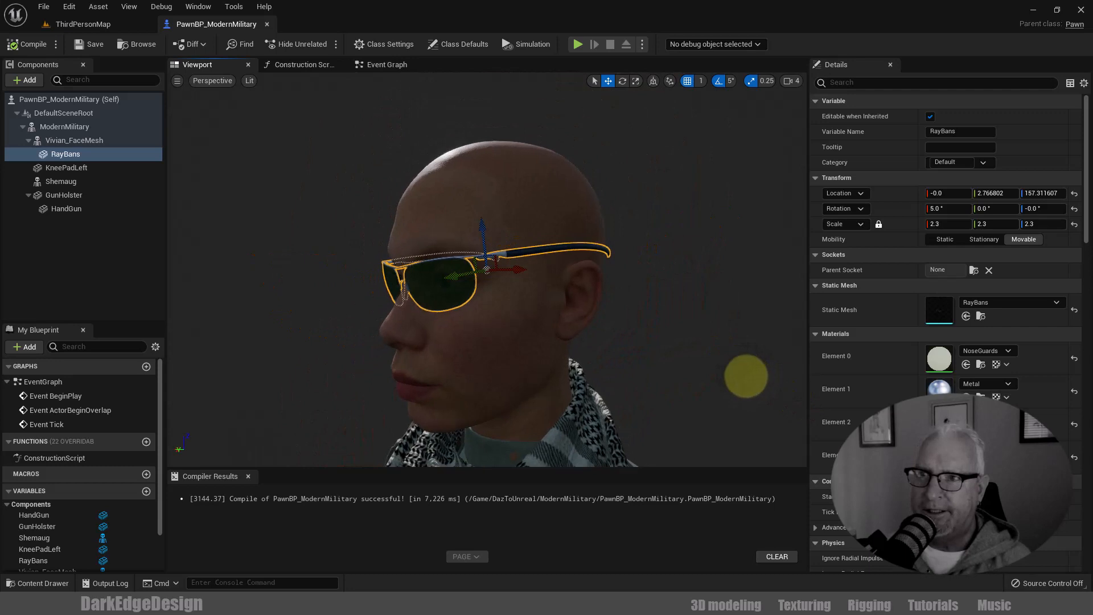
pyautogui.scroll(4, 747, 376)
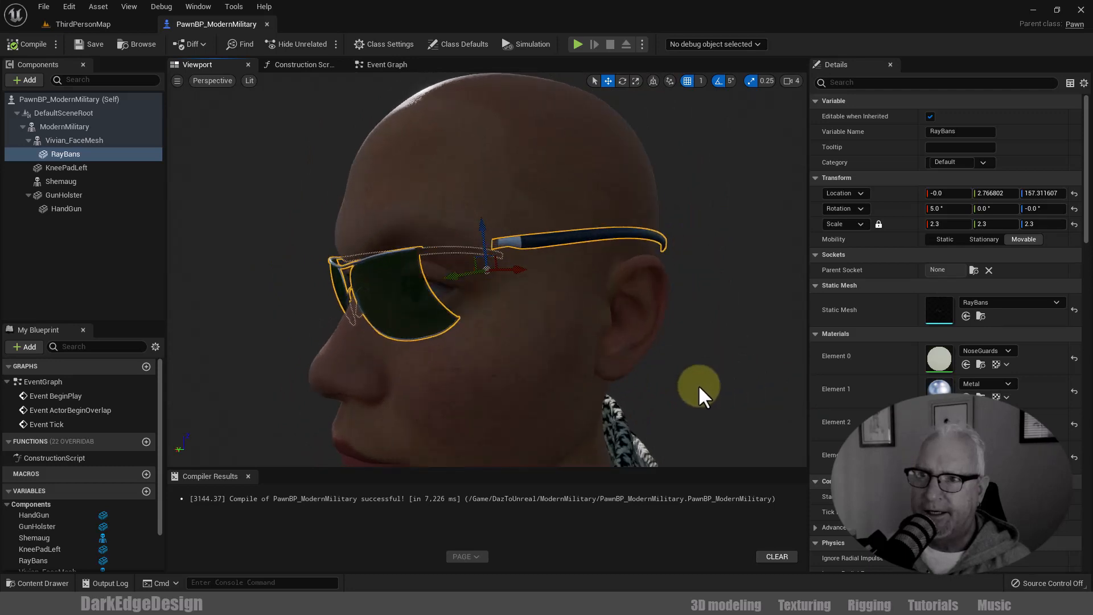
pyautogui.keyDown('alt'); pyautogui.moveTo(698, 384); pyautogui.dragTo(661, 359); pyautogui.keyUp('alt')
pyautogui.click(687, 81)
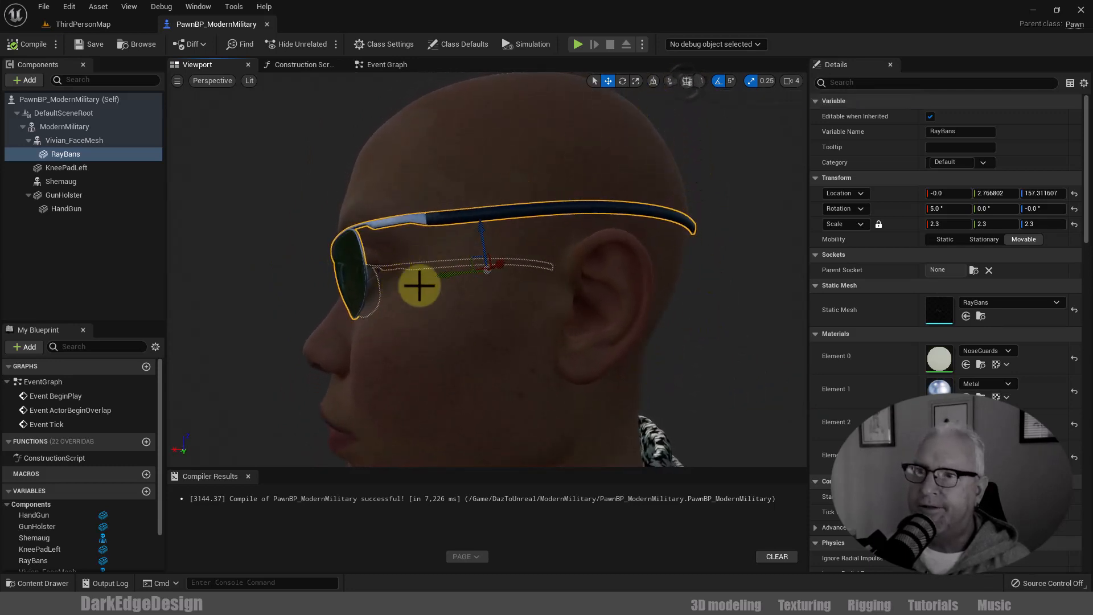
pyautogui.moveTo(450, 278); pyautogui.dragTo(443, 279)
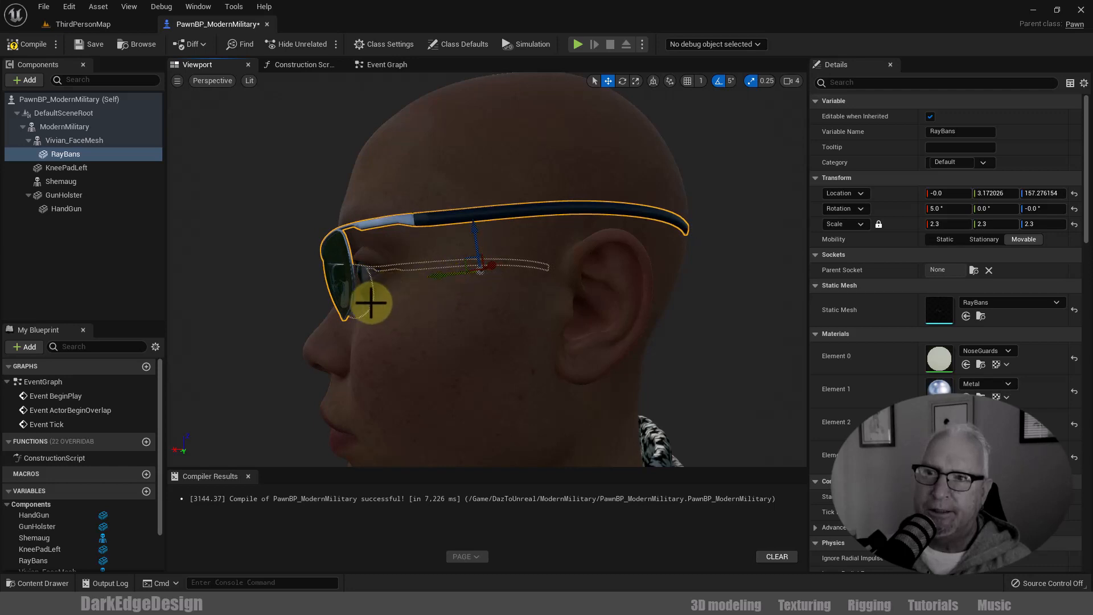
# Lower the RayBans and shift them forward on the face, to about Y 3.41, Z 157.01
pyautogui.keyDown('alt'); pyautogui.moveTo(292, 359); pyautogui.dragTo(518, 259); pyautogui.keyUp('alt')
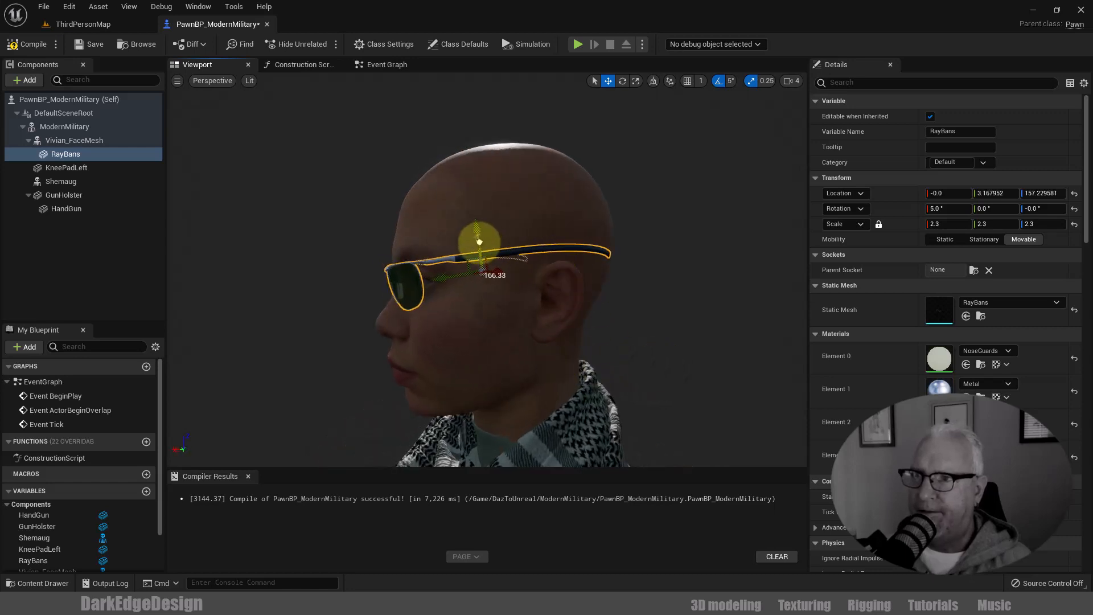
pyautogui.scroll(6, 605, 342)
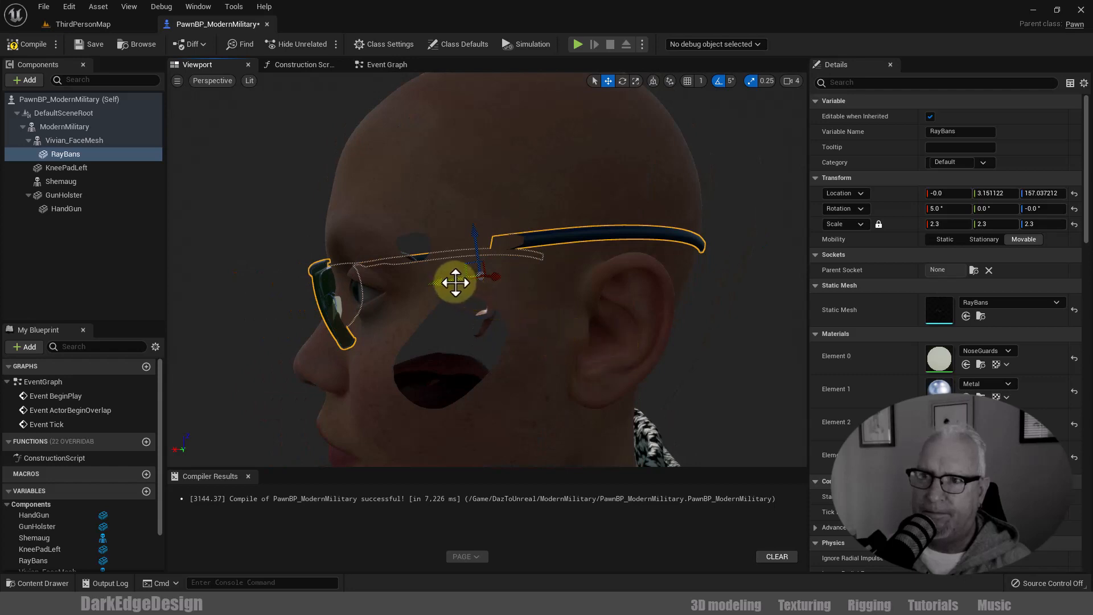
pyautogui.moveTo(456, 283); pyautogui.dragTo(449, 286)
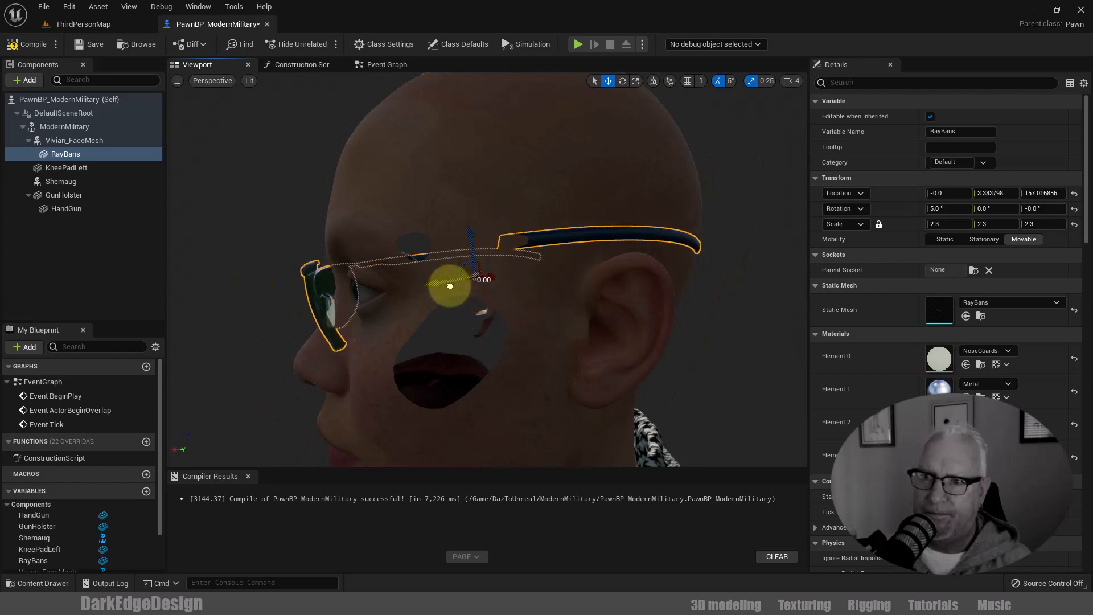
pyautogui.scroll(-6, 708, 376)
pyautogui.keyDown('alt'); pyautogui.moveTo(708, 376); pyautogui.dragTo(942, 345); pyautogui.keyUp('alt')
pyautogui.scroll(5, 641, 331)
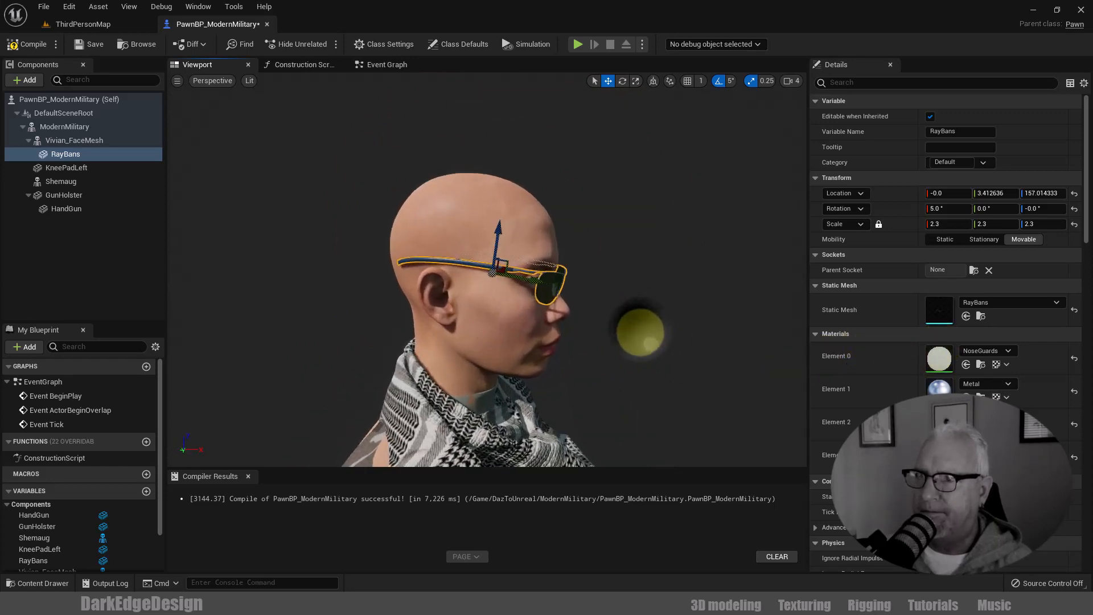
# Raise the RayBans slightly and push them back towards the face, to about Y 3.23, Z 157.32
pyautogui.keyDown('alt'); pyautogui.moveTo(639, 331); pyautogui.dragTo(636, 336); pyautogui.keyUp('alt')
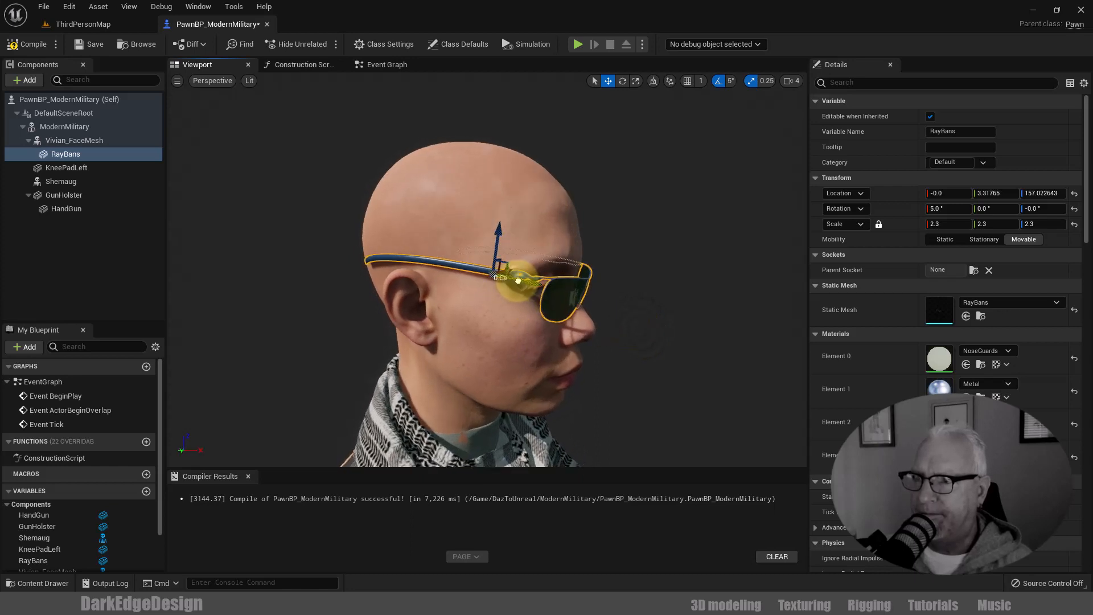
pyautogui.click(513, 261)
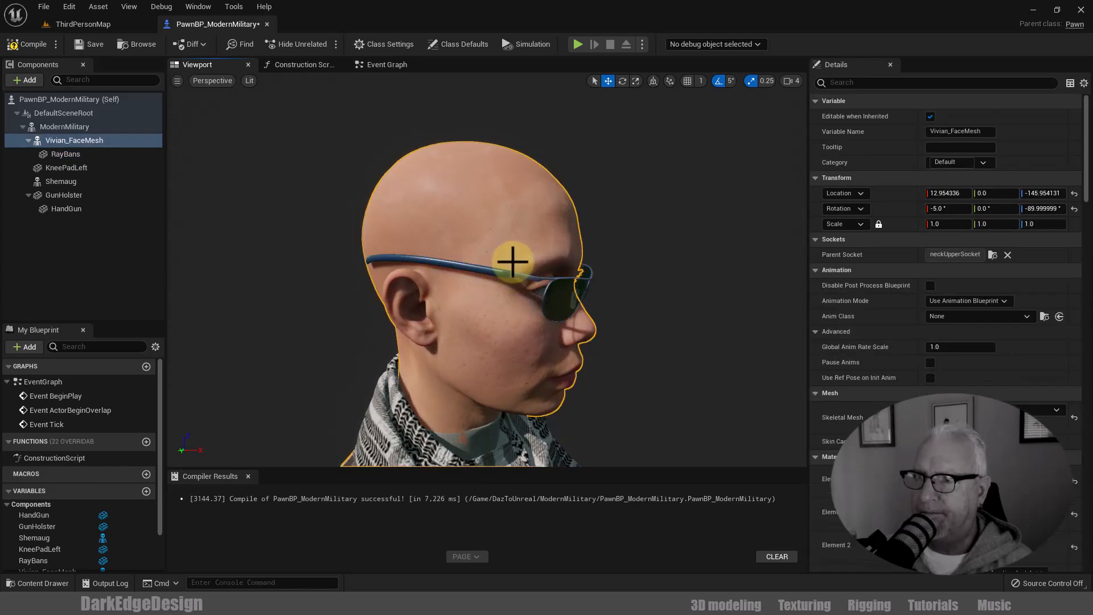
pyautogui.click(555, 293)
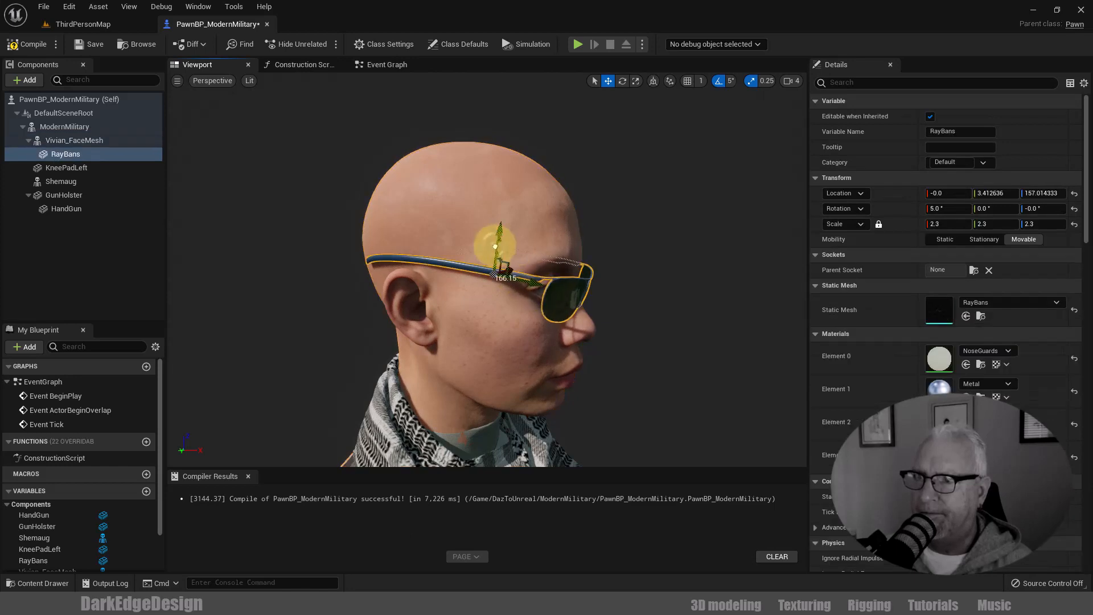
pyautogui.moveTo(495, 246); pyautogui.dragTo(496, 243)
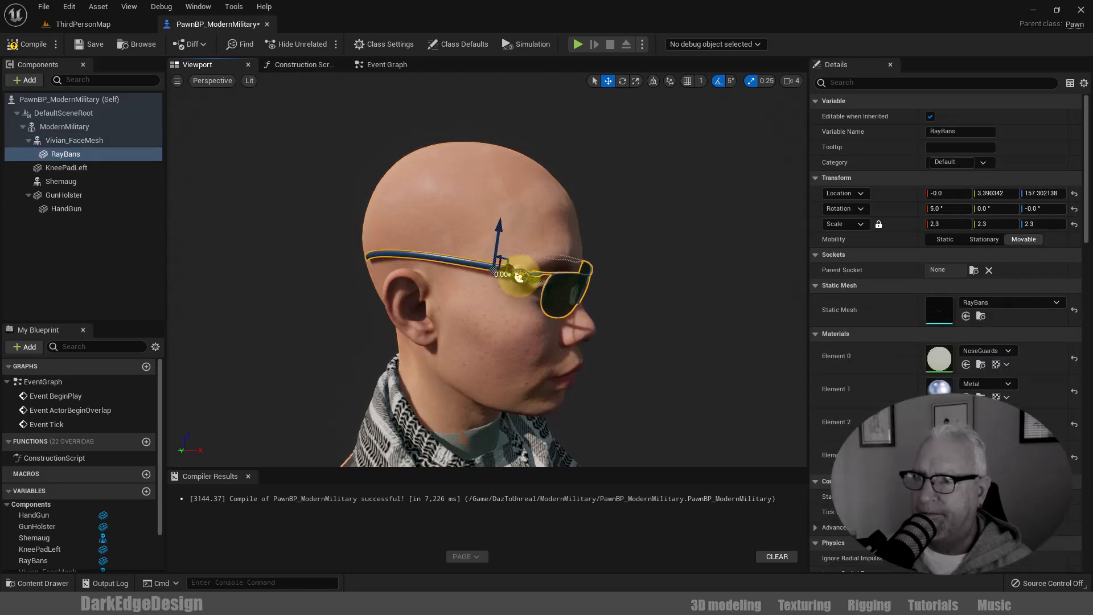
pyautogui.moveTo(519, 276); pyautogui.dragTo(514, 343)
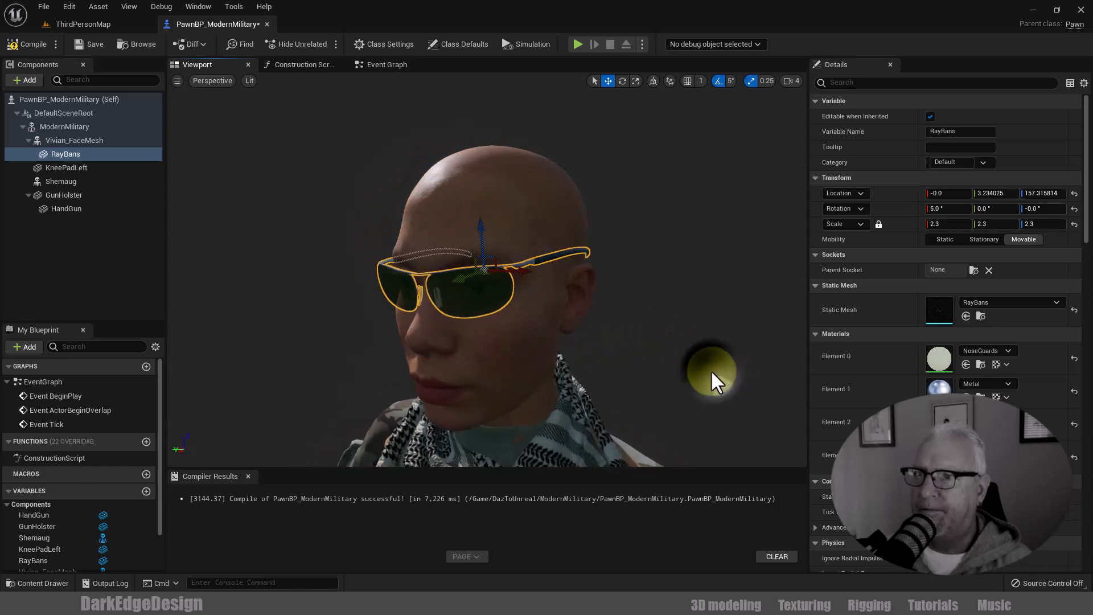
# Raise the HandGun component slightly in its thigh holster, to about Z 0.51
pyautogui.scroll(-6, 706, 372)
pyautogui.moveTo(702, 381); pyautogui.dragTo(739, 373)
pyautogui.moveTo(670, 357)
pyautogui.keyDown('alt'); pyautogui.mouseDown()
pyautogui.moveTo(770, 361)
pyautogui.moveTo(708, 344)
pyautogui.moveTo(644, 354)
pyautogui.moveTo(652, 376)
pyautogui.moveTo(639, 368)
pyautogui.moveTo(795, 341)
pyautogui.moveTo(520, 358)
pyautogui.mouseUp(); pyautogui.keyUp('alt')
pyautogui.click(74, 196)
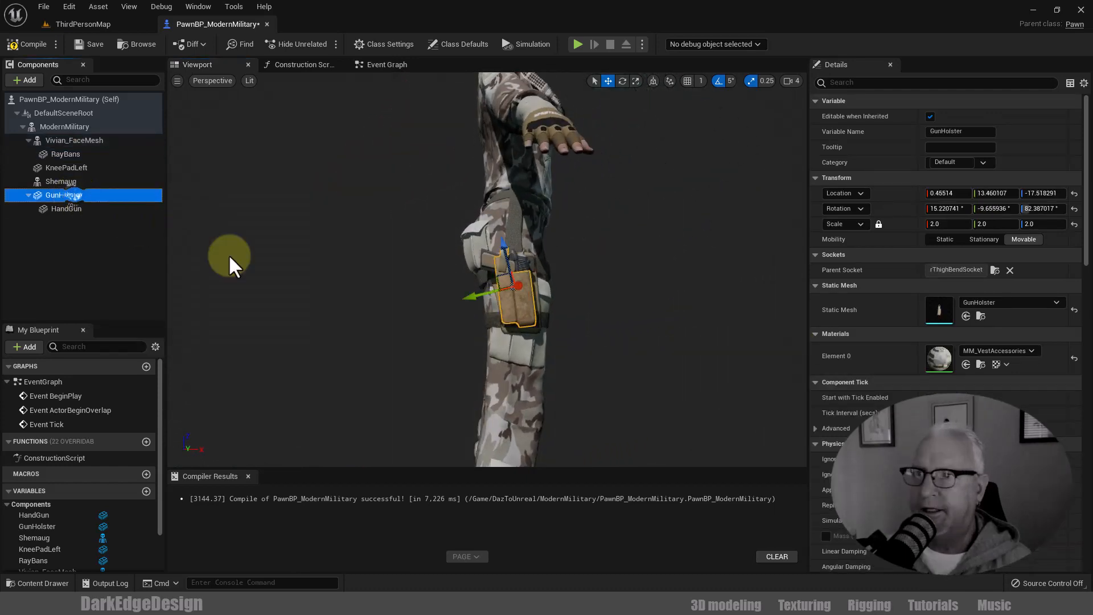
pyautogui.scroll(2, 605, 363)
pyautogui.keyDown('alt'); pyautogui.moveTo(604, 371); pyautogui.dragTo(690, 367); pyautogui.keyUp('alt')
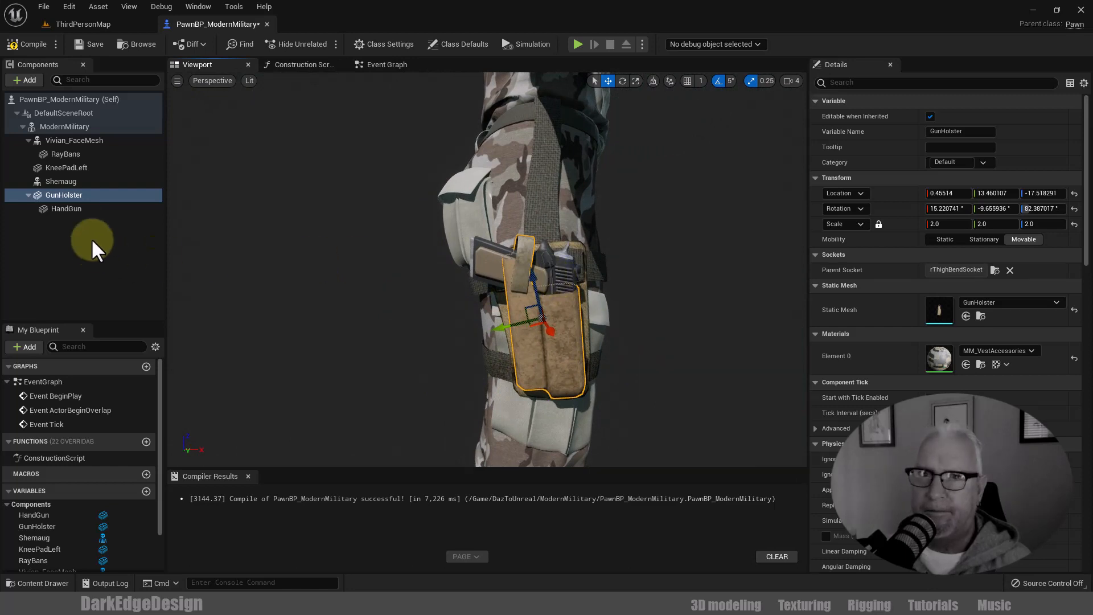
pyautogui.click(66, 208)
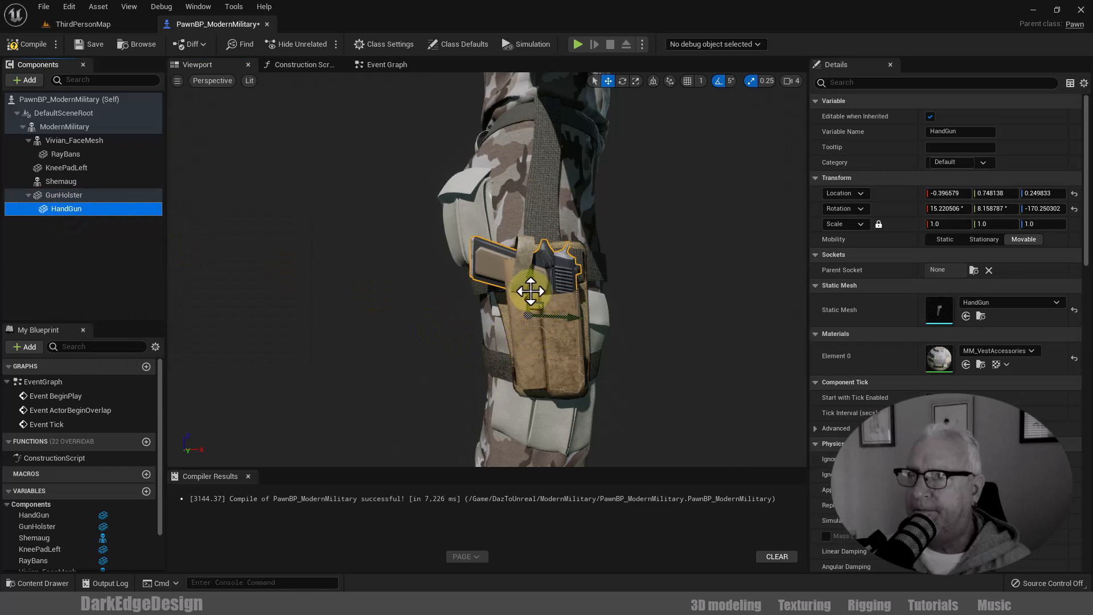
pyautogui.moveTo(531, 290); pyautogui.dragTo(531, 287)
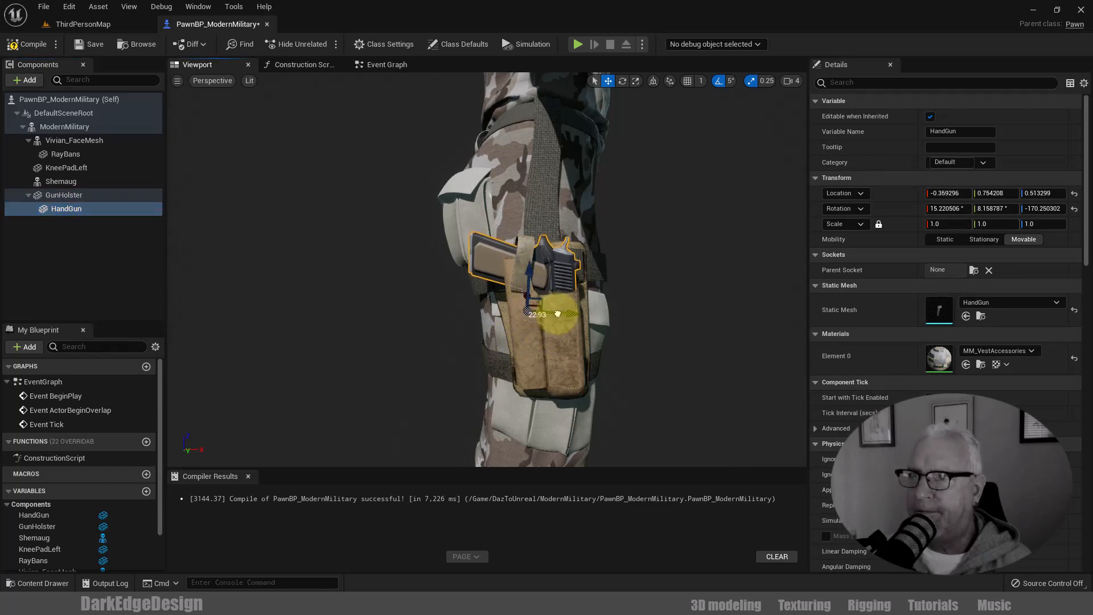
# Turn off rotation snapping, rotate the HandGun to about 14.7°, 9.1°, -173.8° and move it sideways to about X -0.29
pyautogui.keyDown('alt'); pyautogui.moveTo(675, 325); pyautogui.dragTo(617, 324); pyautogui.keyUp('alt')
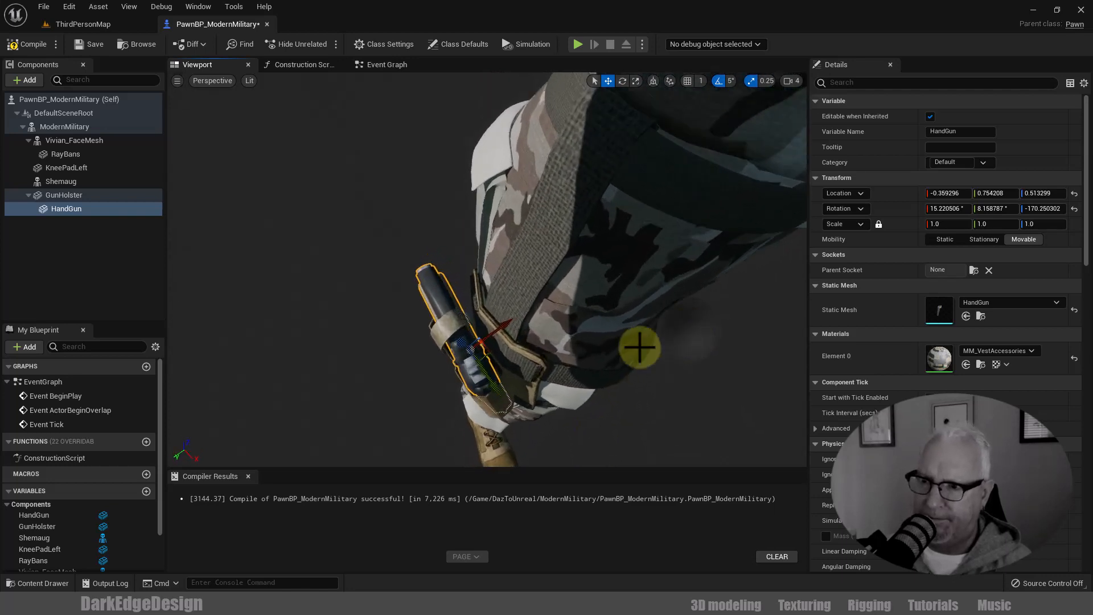
pyautogui.press('e')
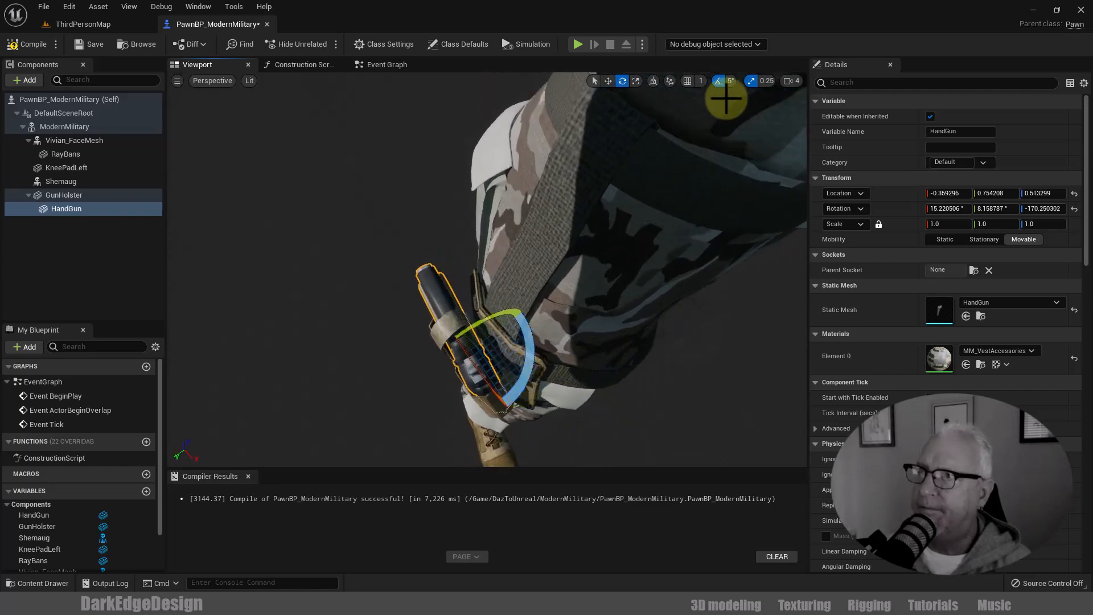
pyautogui.click(719, 81)
pyautogui.moveTo(523, 391); pyautogui.dragTo(538, 369)
pyautogui.press('w')
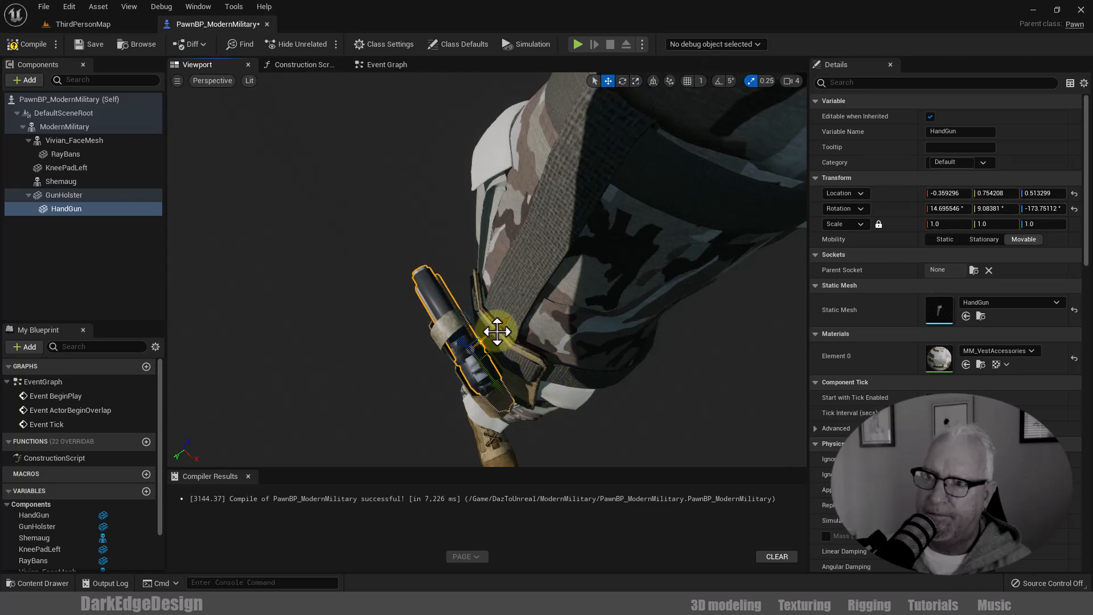
pyautogui.moveTo(497, 331); pyautogui.dragTo(414, 399)
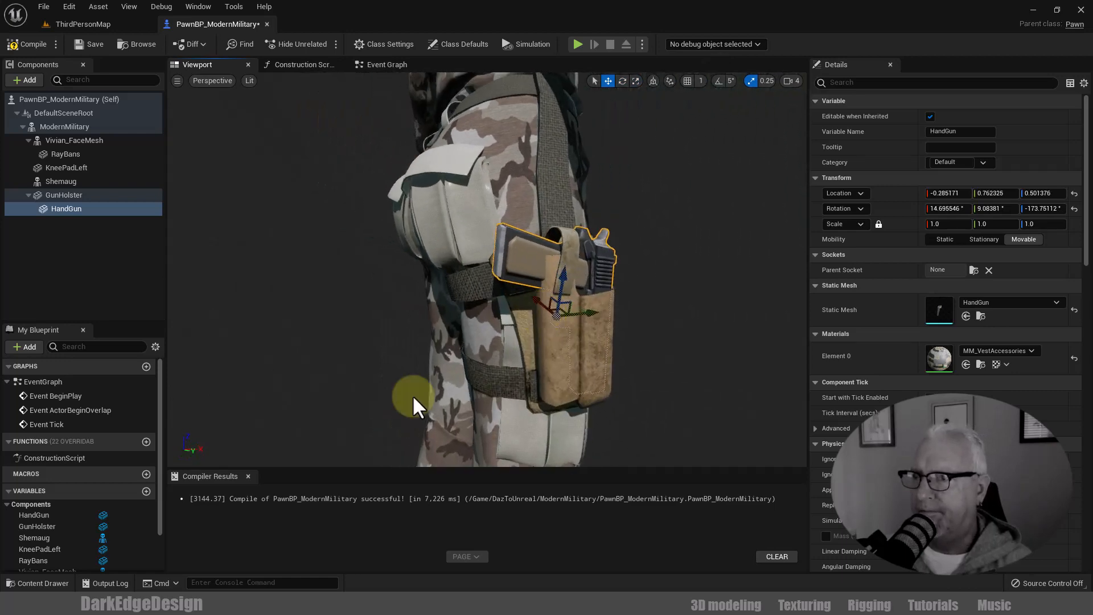
# Raise the HandGun in the holster and adjust its depth, to about X -0.20, Y 0.73, Z 1.02
pyautogui.moveTo(560, 291); pyautogui.dragTo(569, 268)
pyautogui.keyDown('alt'); pyautogui.moveTo(693, 339); pyautogui.dragTo(531, 342); pyautogui.keyUp('alt')
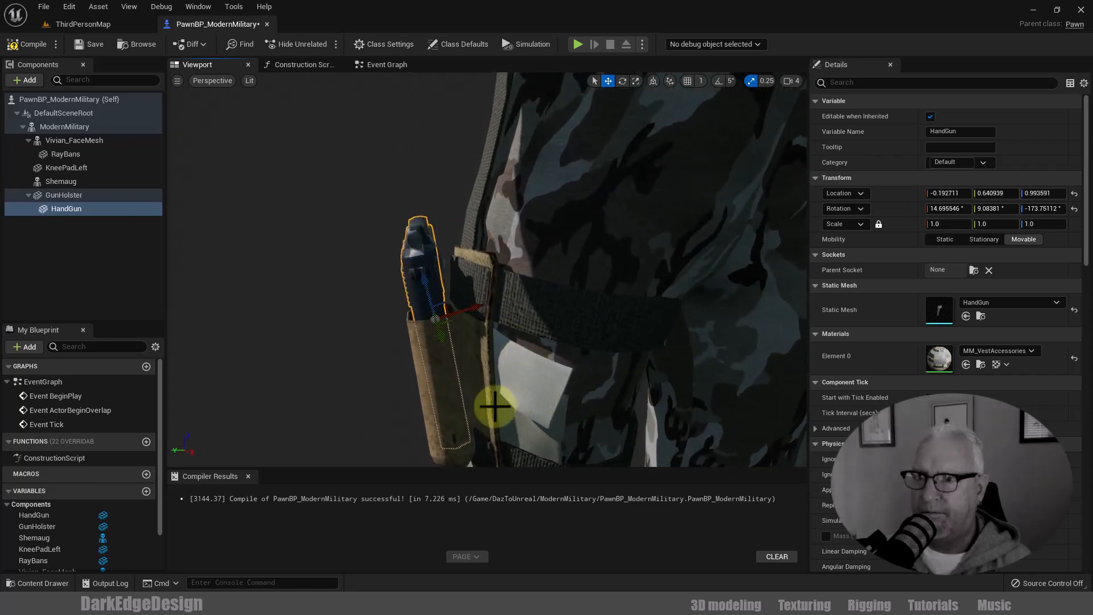
pyautogui.keyDown('alt'); pyautogui.moveTo(495, 407); pyautogui.dragTo(462, 420); pyautogui.keyUp('alt')
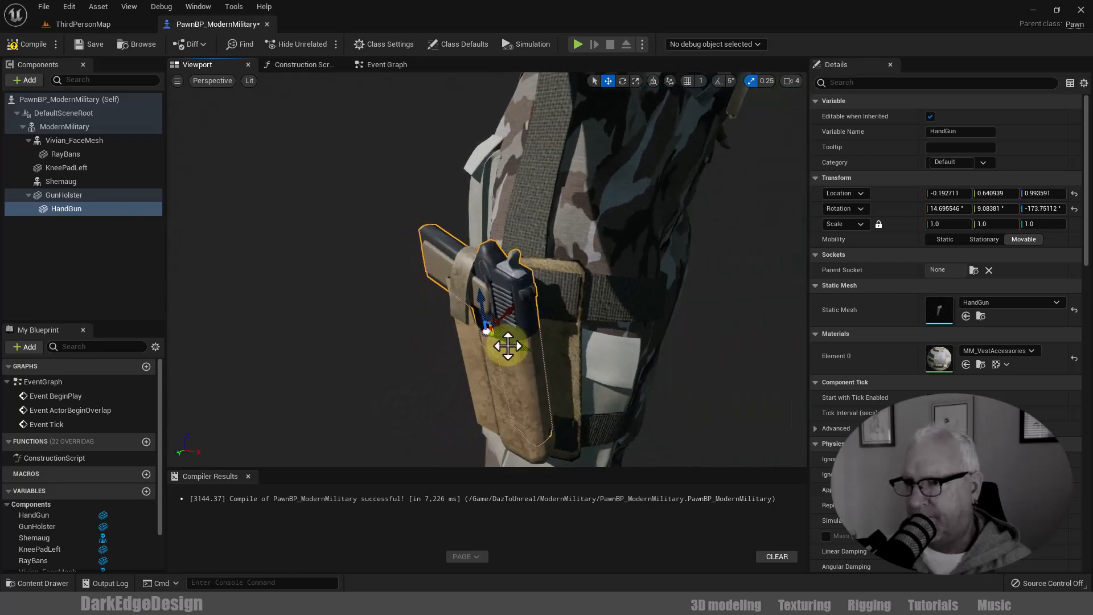
pyautogui.moveTo(510, 343); pyautogui.dragTo(509, 342)
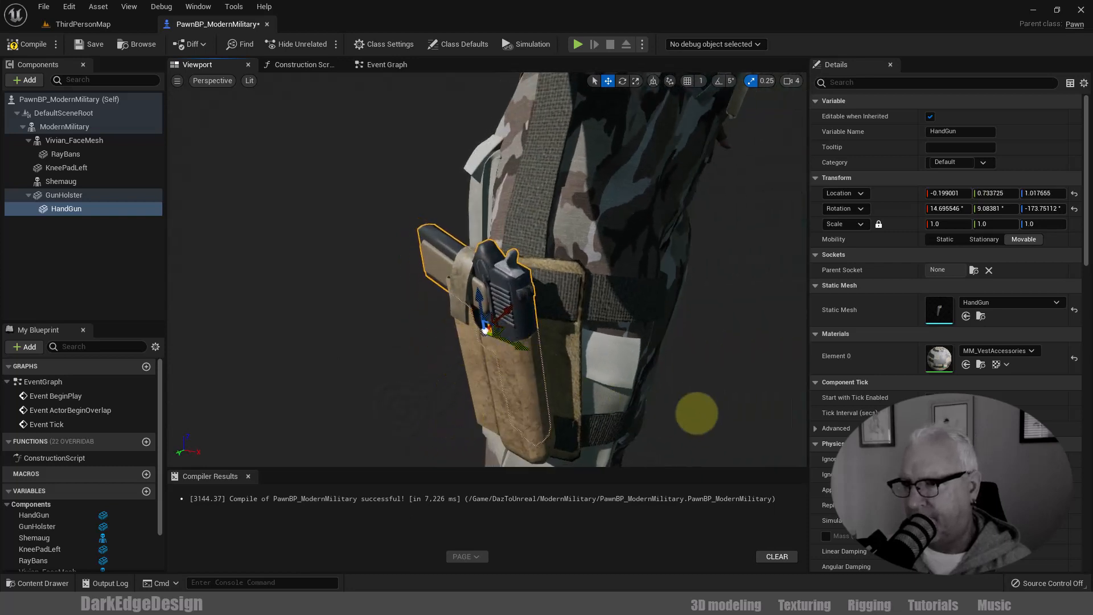
# Tilt the HandGun in the holster to an X rotation of about 16.35°
pyautogui.keyDown('alt'); pyautogui.moveTo(697, 414); pyautogui.dragTo(654, 385); pyautogui.keyUp('alt')
pyautogui.keyDown('alt'); pyautogui.moveTo(699, 429); pyautogui.dragTo(453, 391); pyautogui.keyUp('alt')
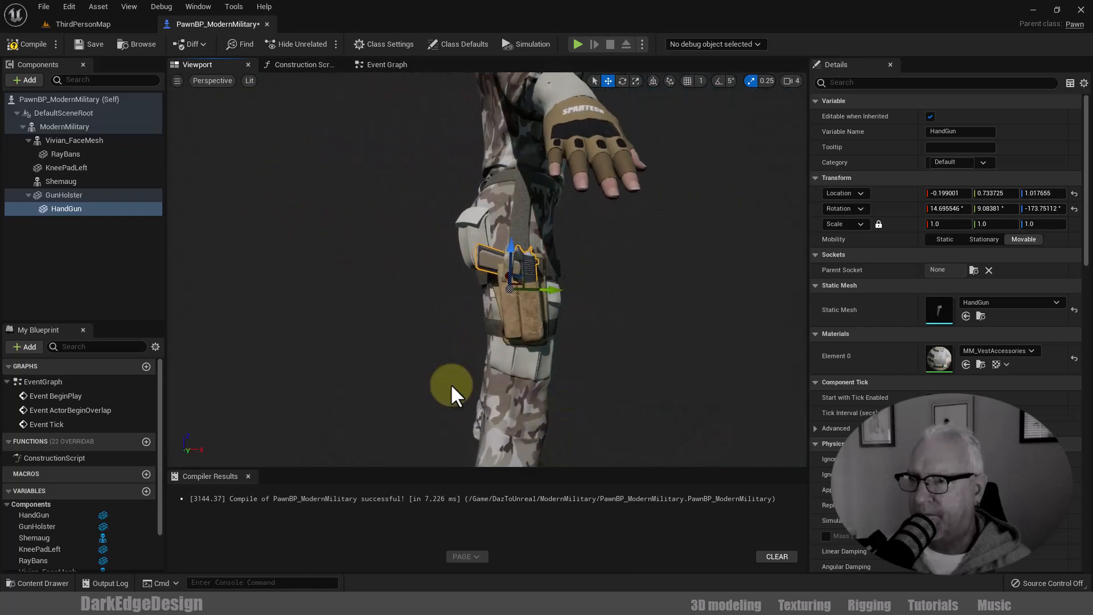
pyautogui.keyDown('alt'); pyautogui.moveTo(594, 389); pyautogui.dragTo(594, 389); pyautogui.keyUp('alt')
pyautogui.keyDown('alt'); pyautogui.moveTo(628, 385); pyautogui.dragTo(627, 385, button='right'); pyautogui.keyUp('alt')
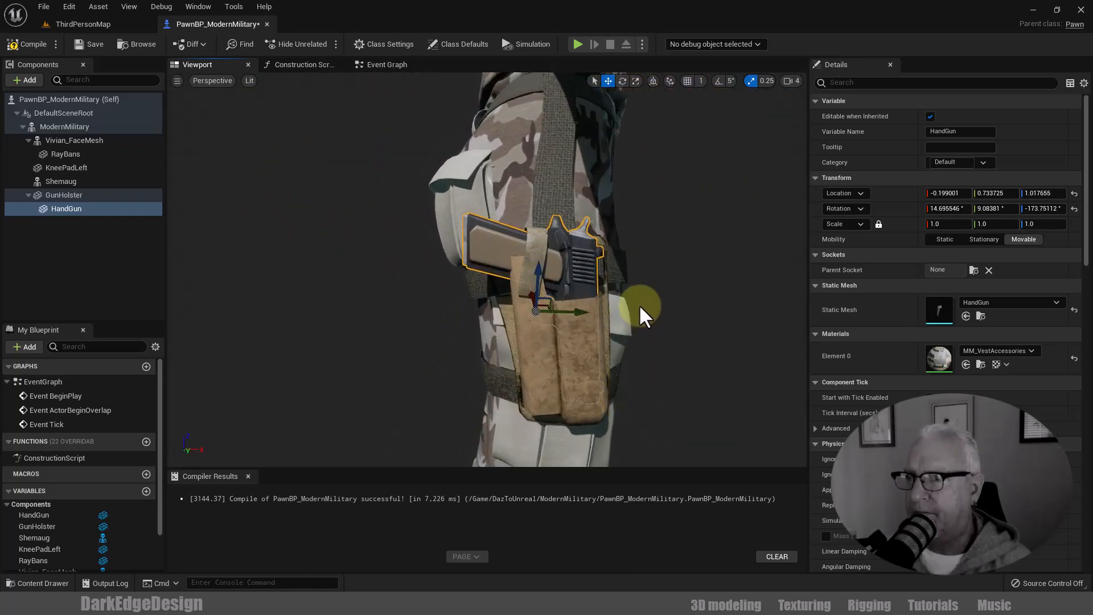
pyautogui.press('e')
pyautogui.moveTo(515, 263); pyautogui.dragTo(606, 274)
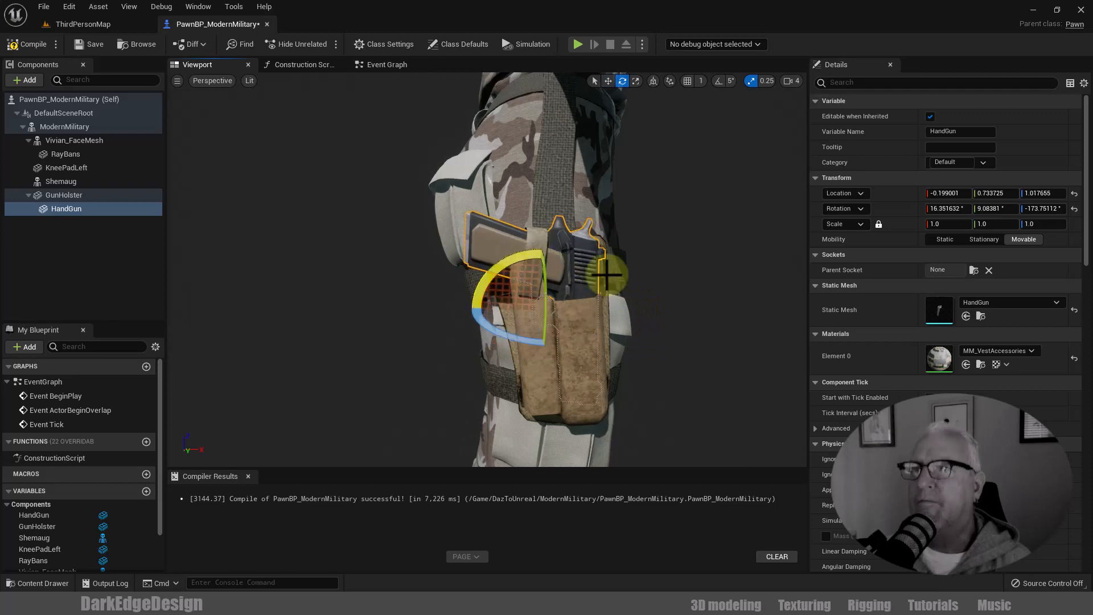
# Examine the whole character from the front with all its attached accessories
pyautogui.keyDown('alt'); pyautogui.moveTo(727, 401); pyautogui.dragTo(538, 384); pyautogui.keyUp('alt')
pyautogui.scroll(-10, 727, 402)
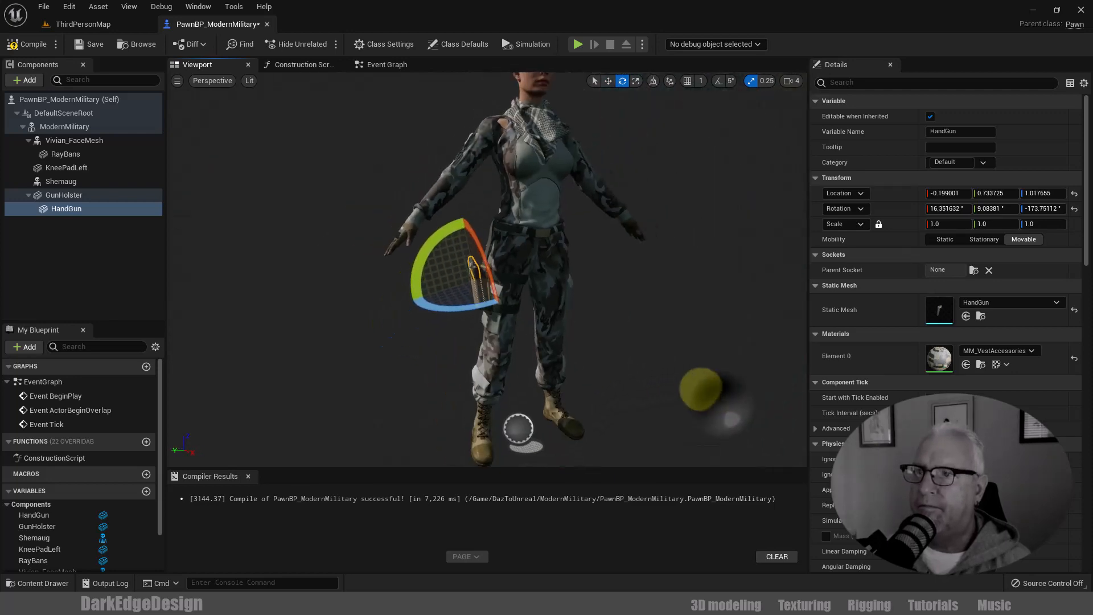
pyautogui.moveTo(711, 394)
pyautogui.keyDown('alt'); pyautogui.mouseDown()
pyautogui.moveTo(644, 392)
pyautogui.moveTo(671, 384)
pyautogui.moveTo(717, 396)
pyautogui.mouseUp(); pyautogui.keyUp('alt')
pyautogui.scroll(-5, 717, 394)
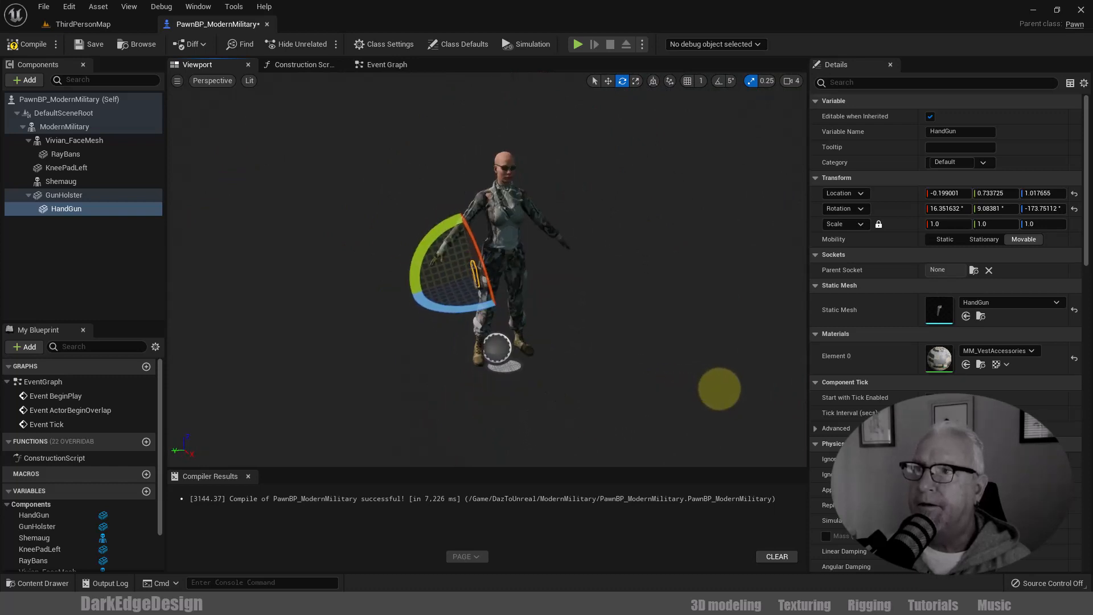
pyautogui.moveTo(719, 391); pyautogui.dragTo(724, 383, button='middle')
pyautogui.keyDown('alt'); pyautogui.moveTo(680, 371); pyautogui.dragTo(675, 401, button='right'); pyautogui.keyUp('alt')
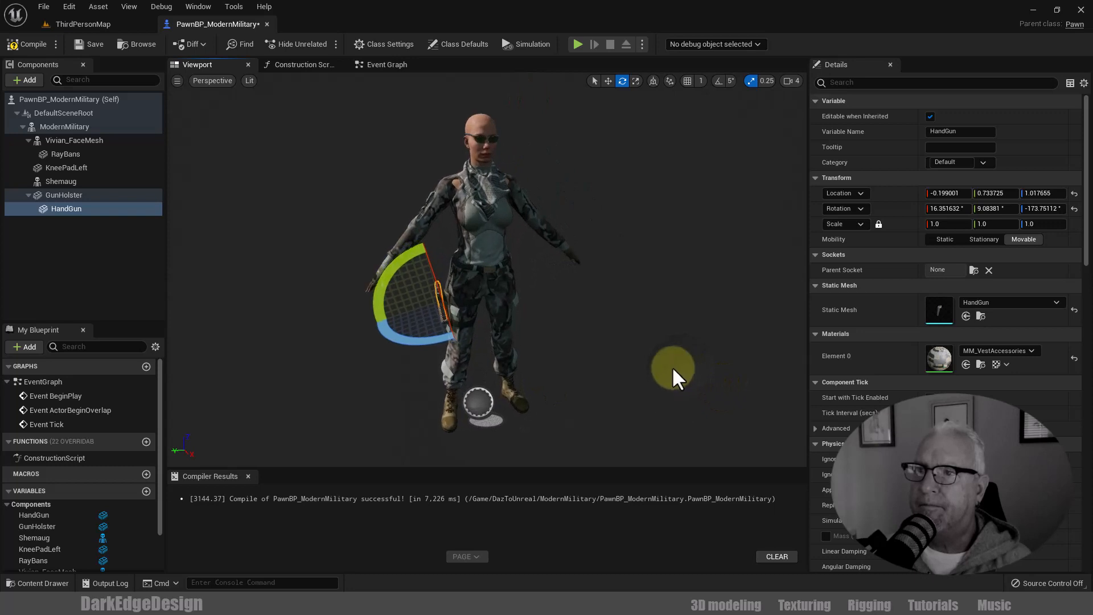
pyautogui.moveTo(673, 367)
pyautogui.keyDown('alt'); pyautogui.mouseDown()
pyautogui.moveTo(685, 363)
pyautogui.moveTo(665, 374)
pyautogui.mouseUp(); pyautogui.keyUp('alt')
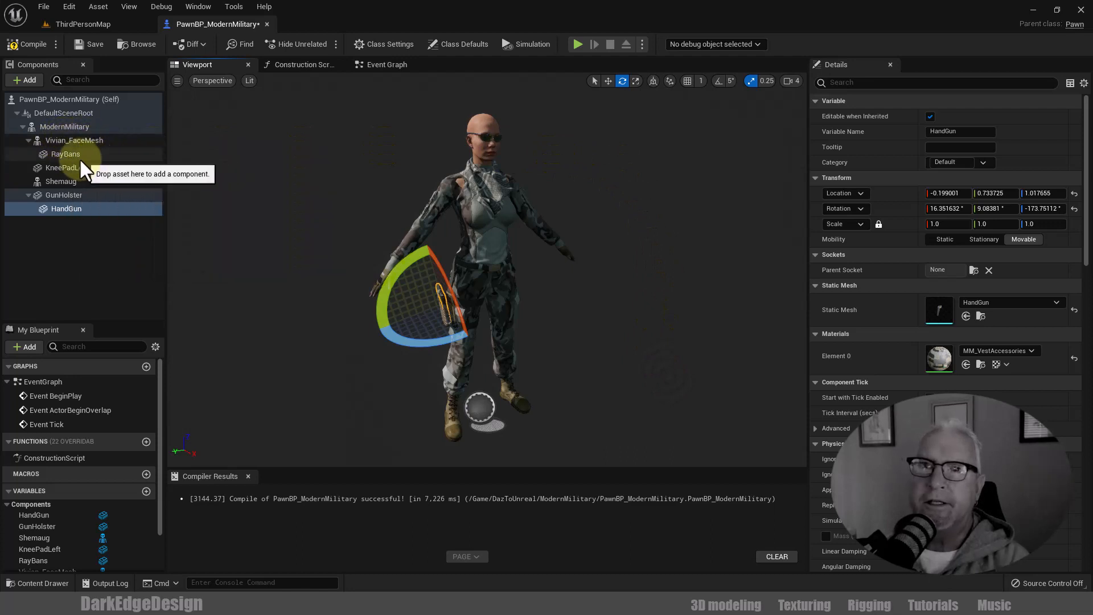
# Select the Vivian_FaceMesh component, and select the Hair_M_SideSweptFringe groom asset in the MetaHumans/Vivian/MaleHair/Hair folder
pyautogui.click(85, 143)
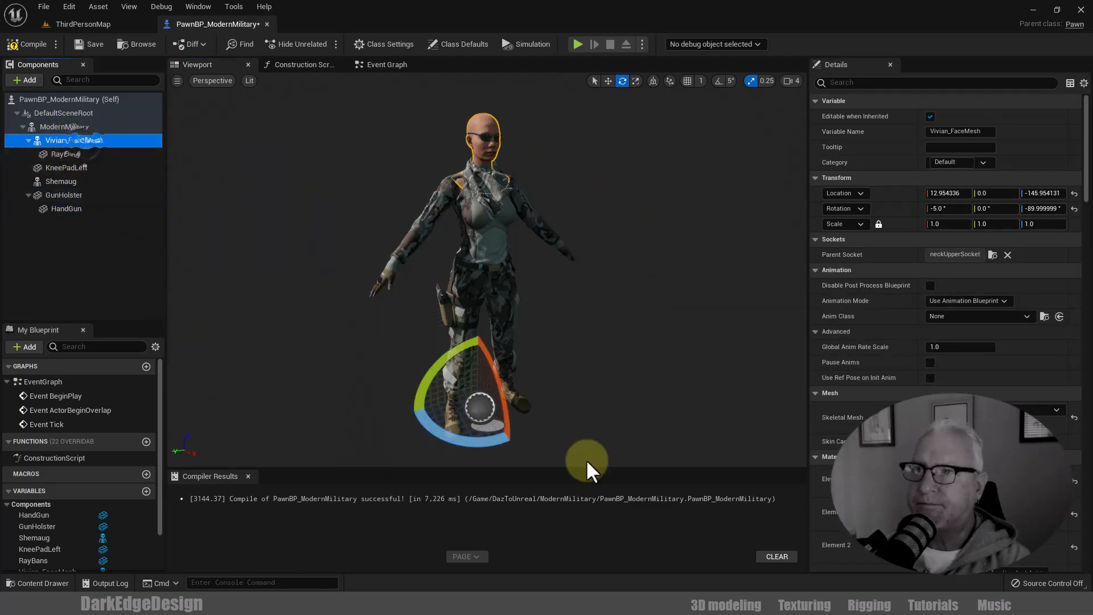
pyautogui.click(104, 26)
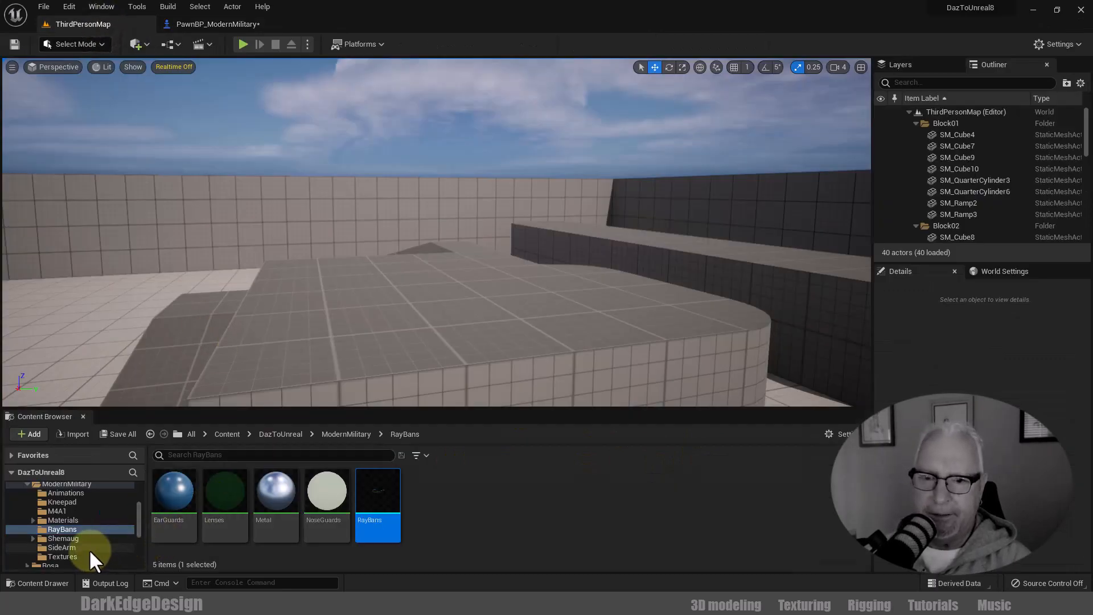
pyautogui.scroll(-4, 89, 548)
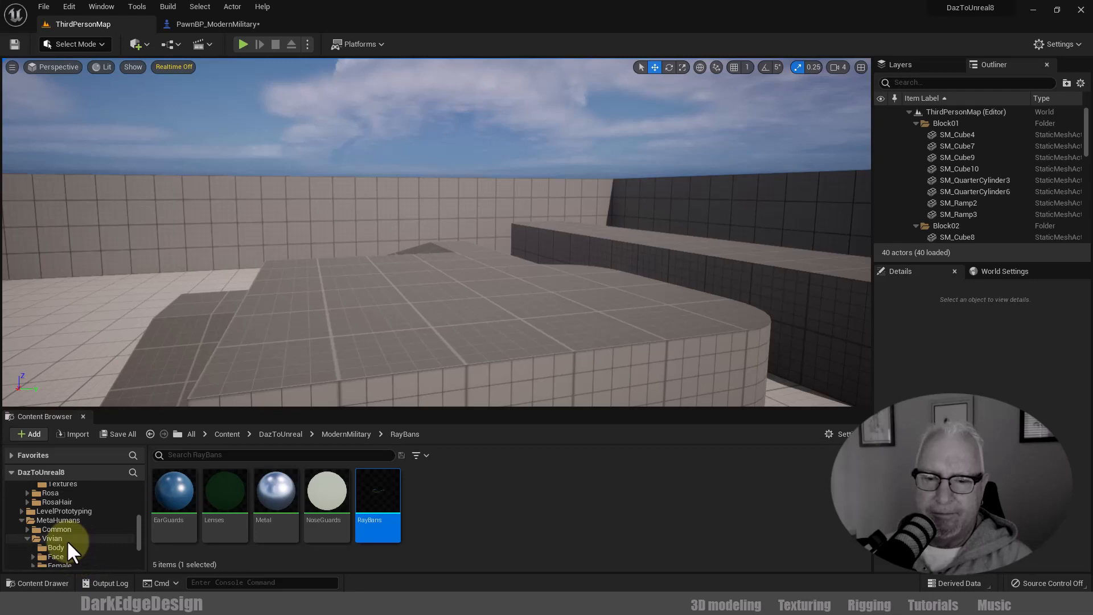
pyautogui.scroll(-2, 67, 541)
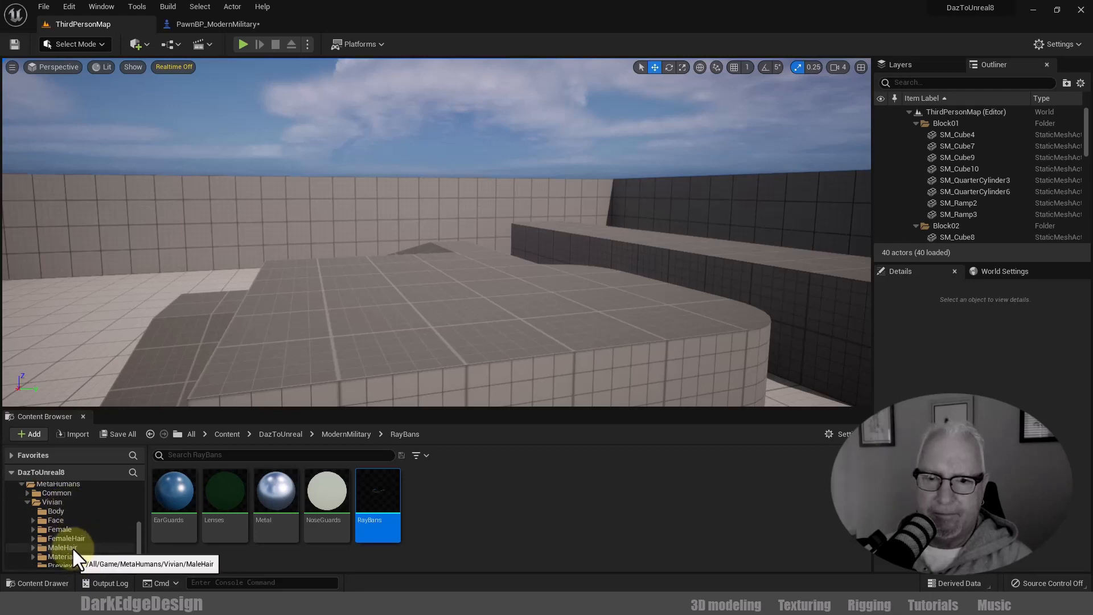
pyautogui.click(71, 547)
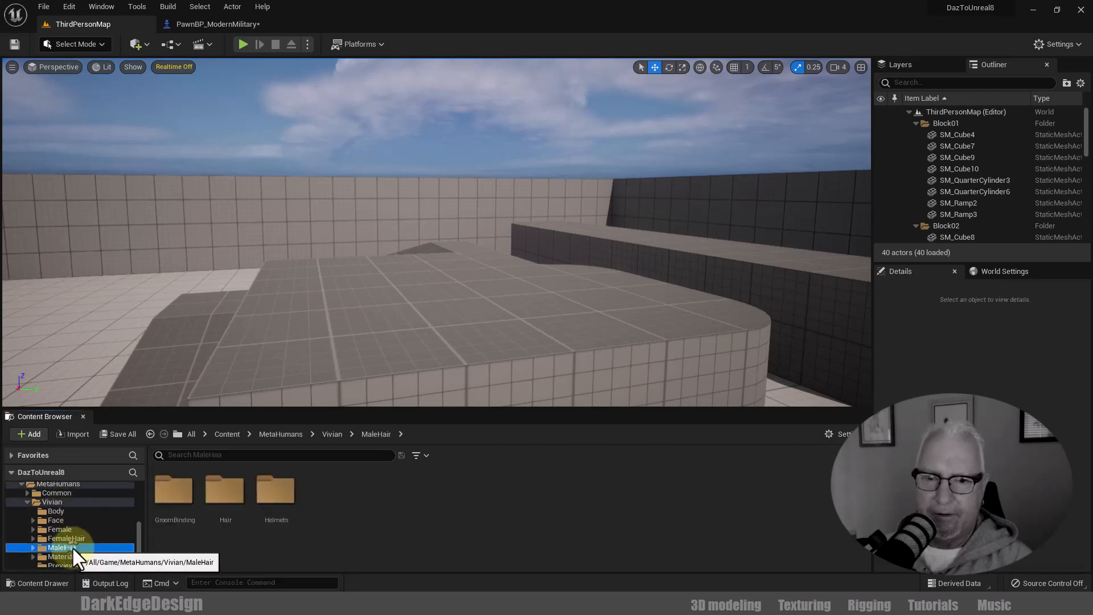
pyautogui.doubleClick(225, 490)
pyautogui.click(225, 500)
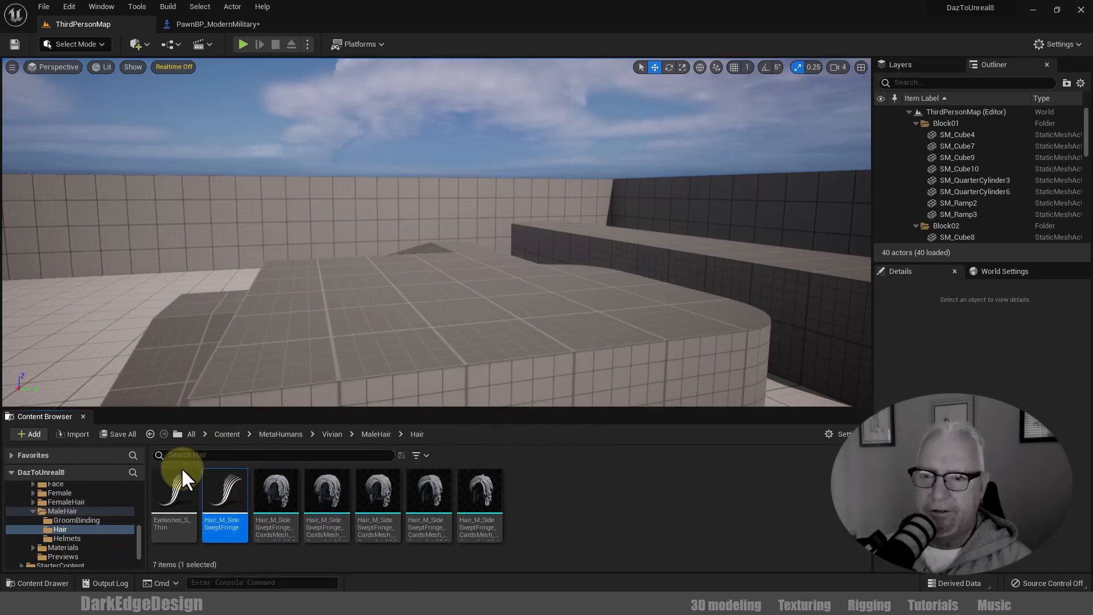
# Add a Groom component under Vivian_FaceMesh in the PawnBP_ModernMilitary Blueprint and name it Hair
pyautogui.click(222, 24)
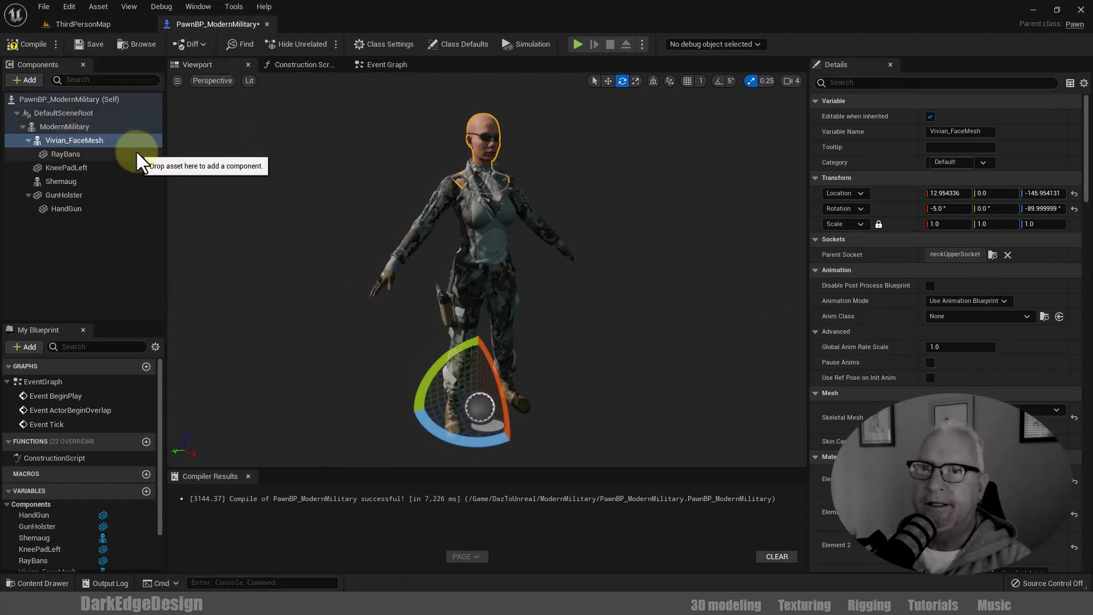
pyautogui.click(29, 80)
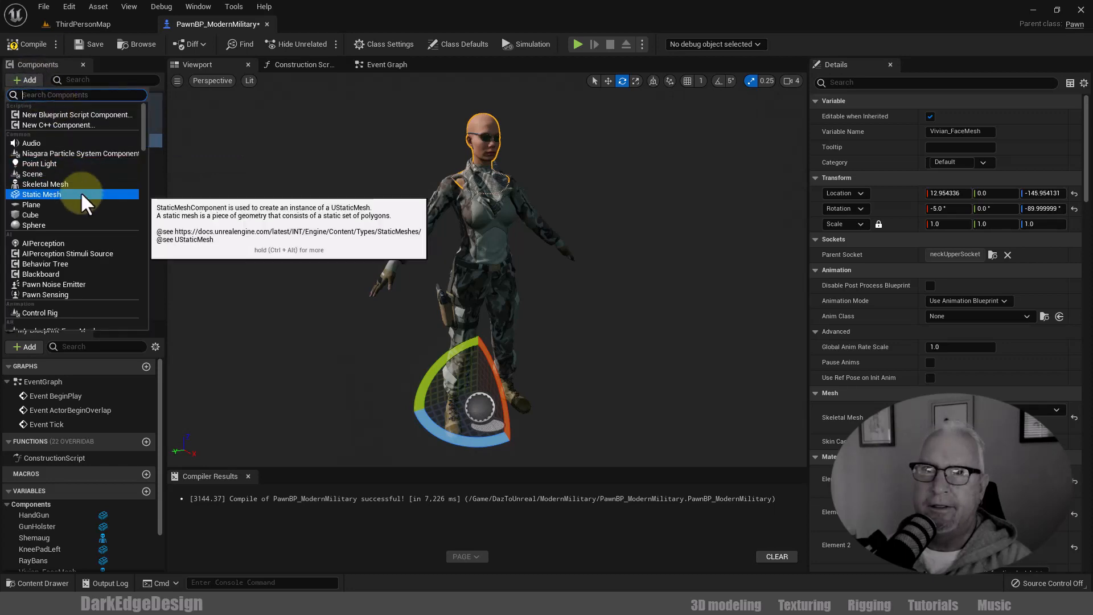
pyautogui.write('groom')
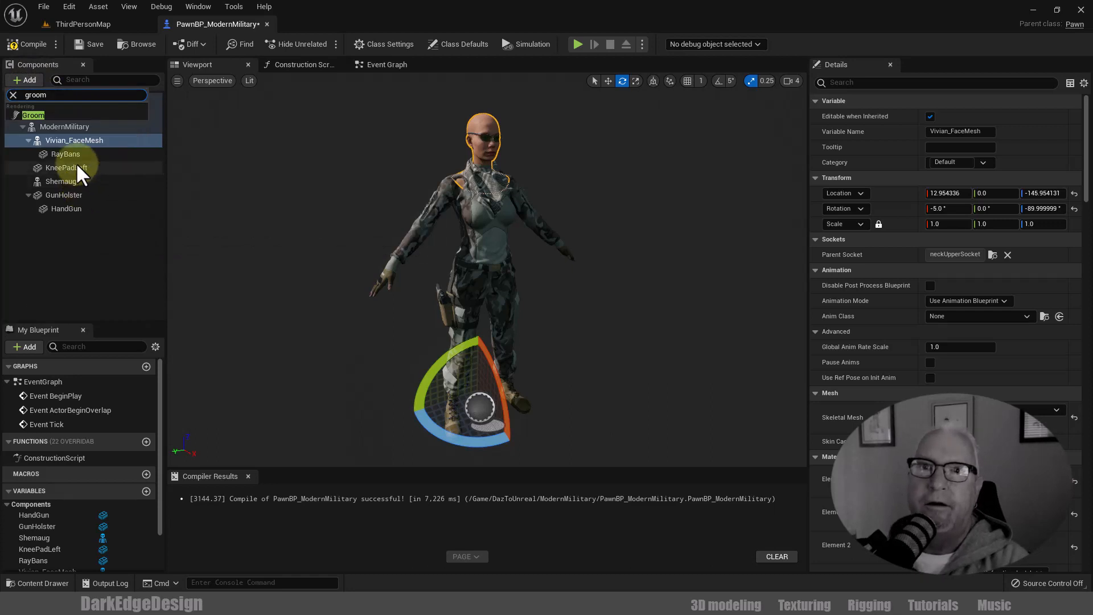
pyautogui.click(53, 117)
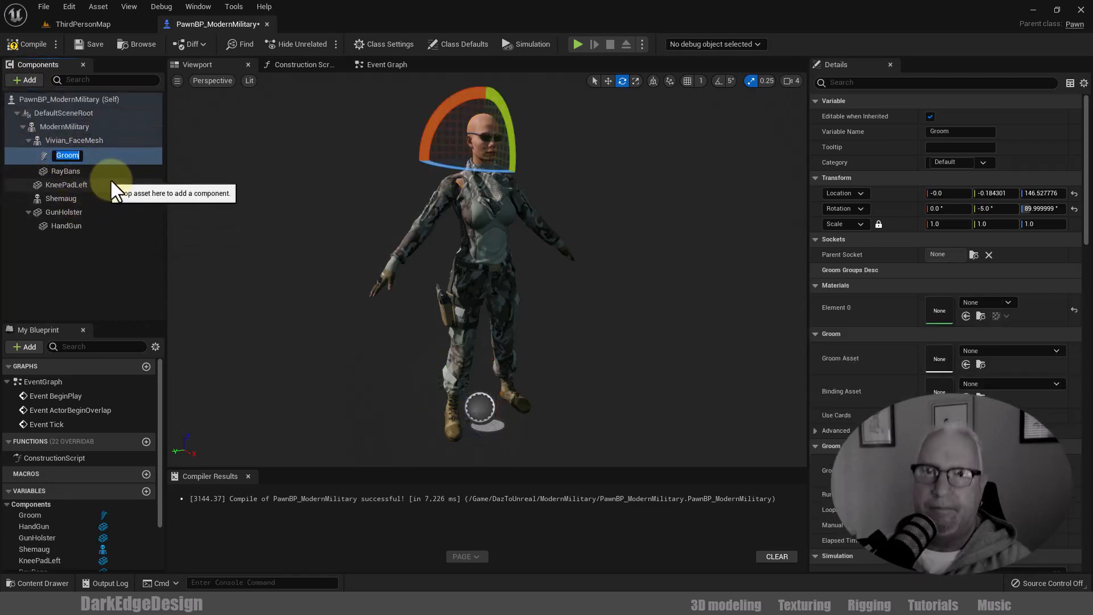
pyautogui.write('Ha')
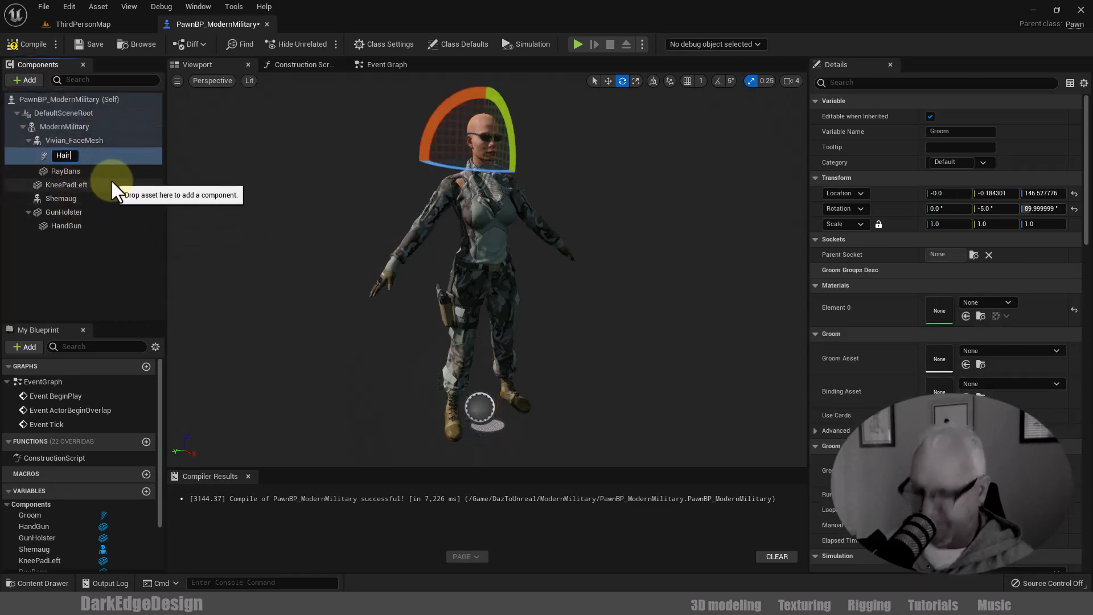
pyautogui.write('ir')
pyautogui.press('Return')
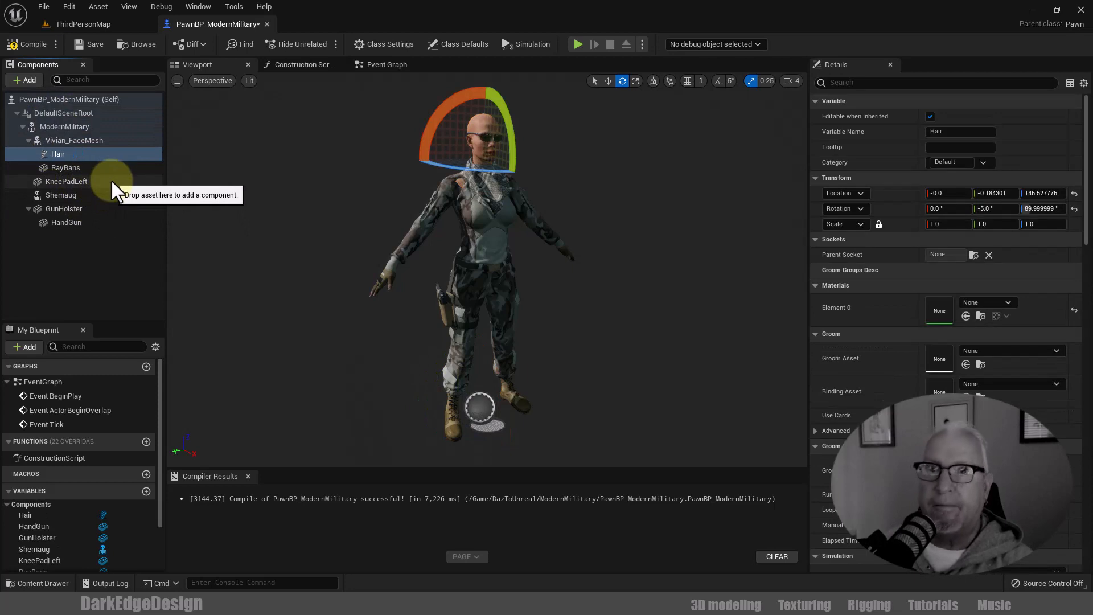
# Rename the Hair component under Vivian_FaceMesh as HairGroom
pyautogui.rightClick(66, 153)
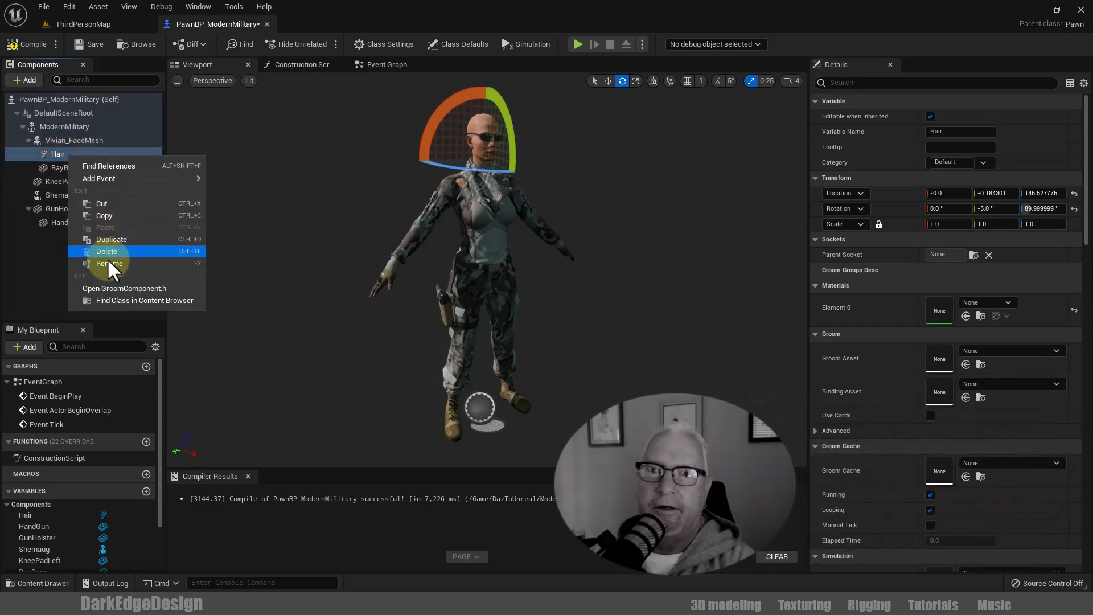
pyautogui.click(107, 260)
pyautogui.click(72, 156)
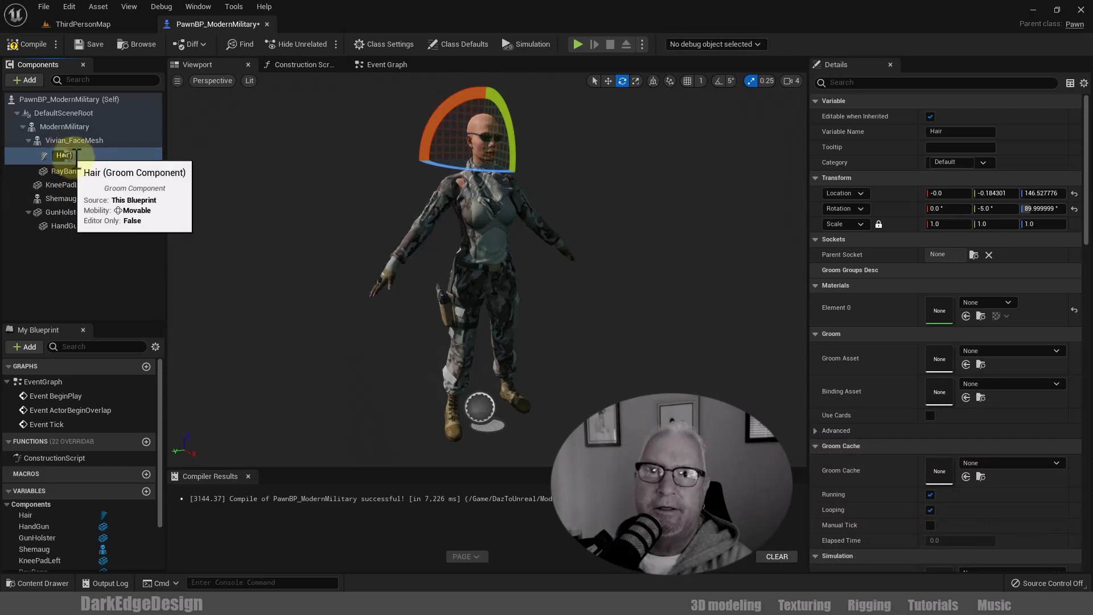
pyautogui.write('Groom')
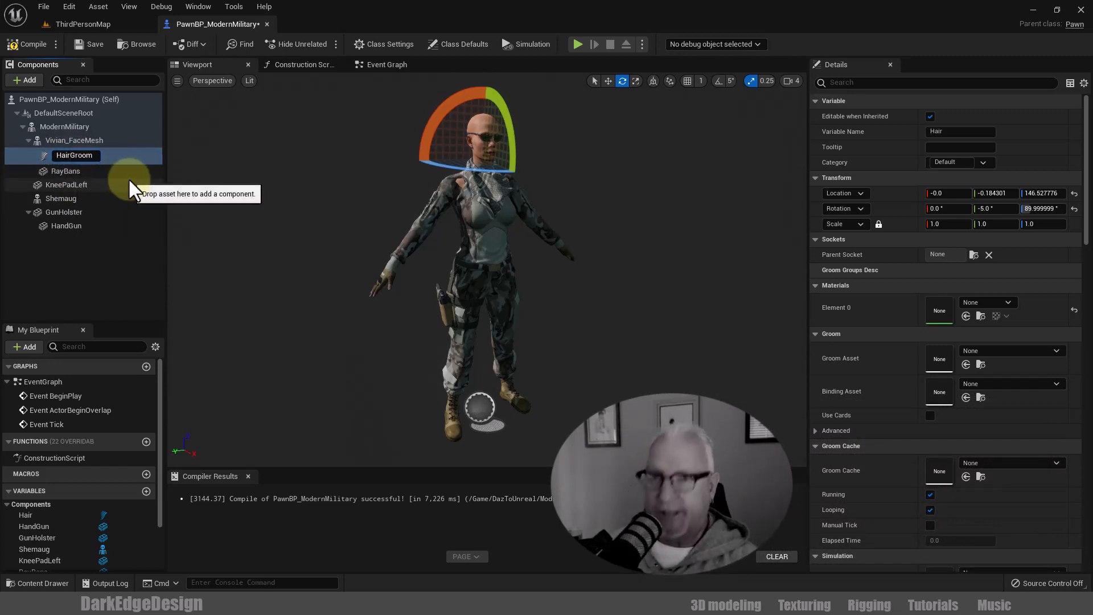
pyautogui.press('Return')
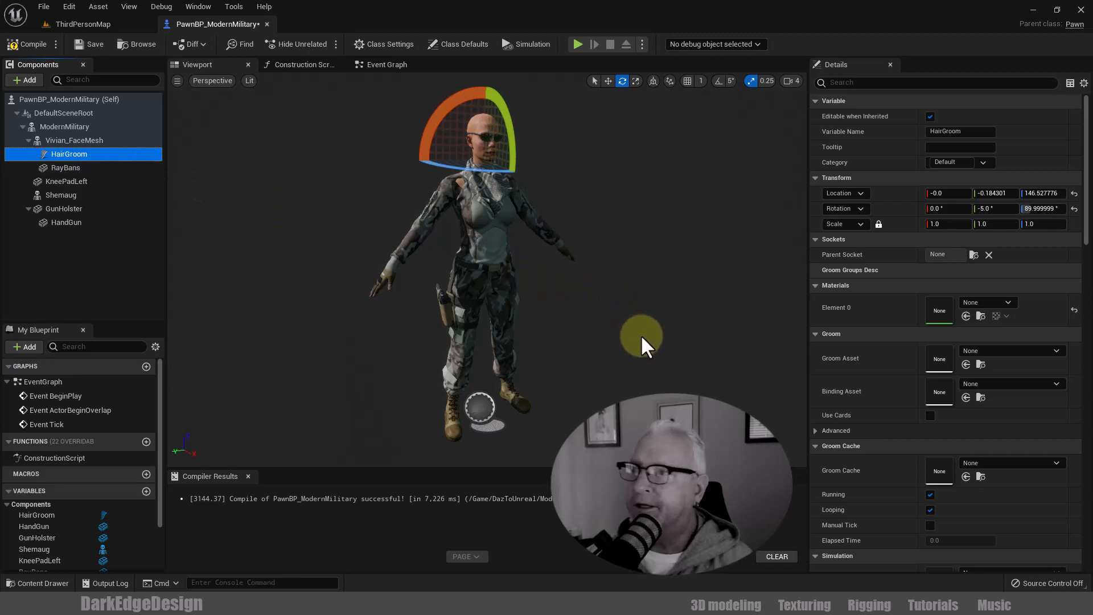
# Assign the selected Hair_M_SideSweptFringe asset as HairGroom's groom asset and locate the hair relative to the character
pyautogui.click(114, 25)
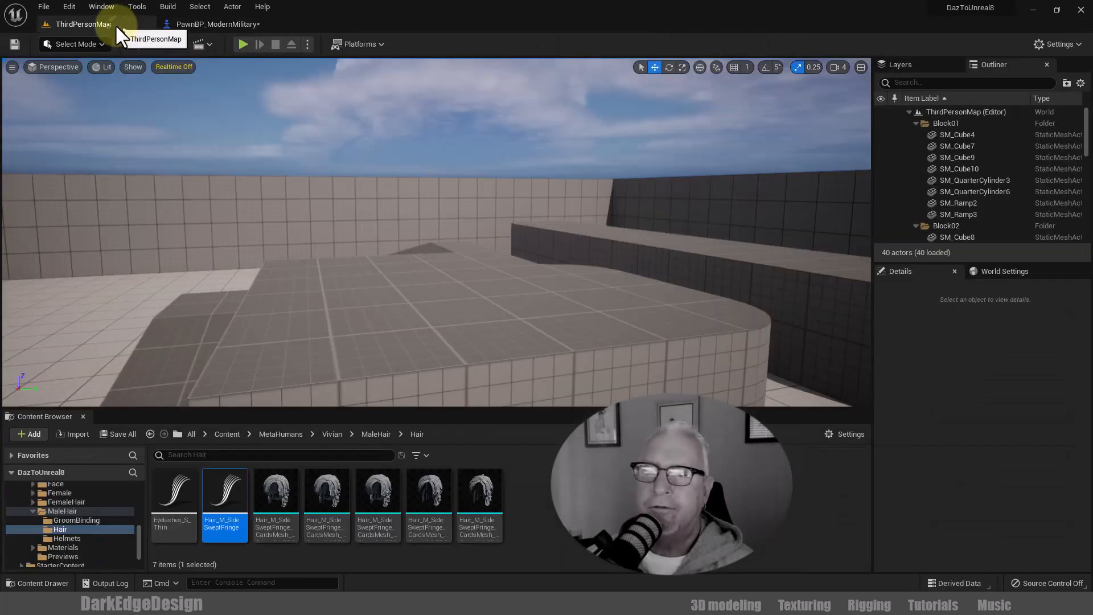
pyautogui.click(221, 26)
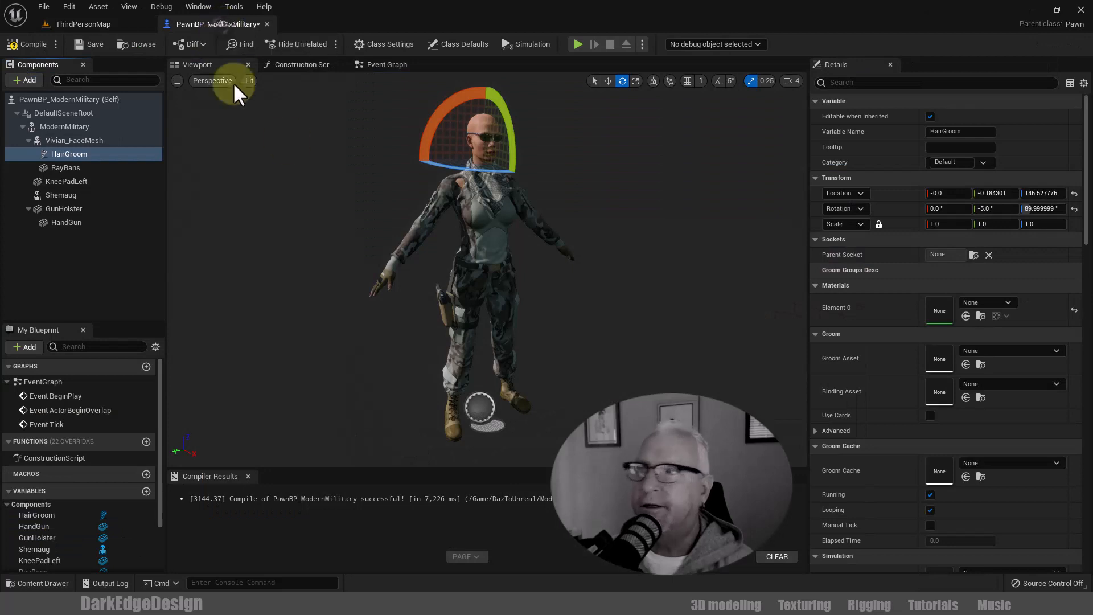
pyautogui.click(966, 365)
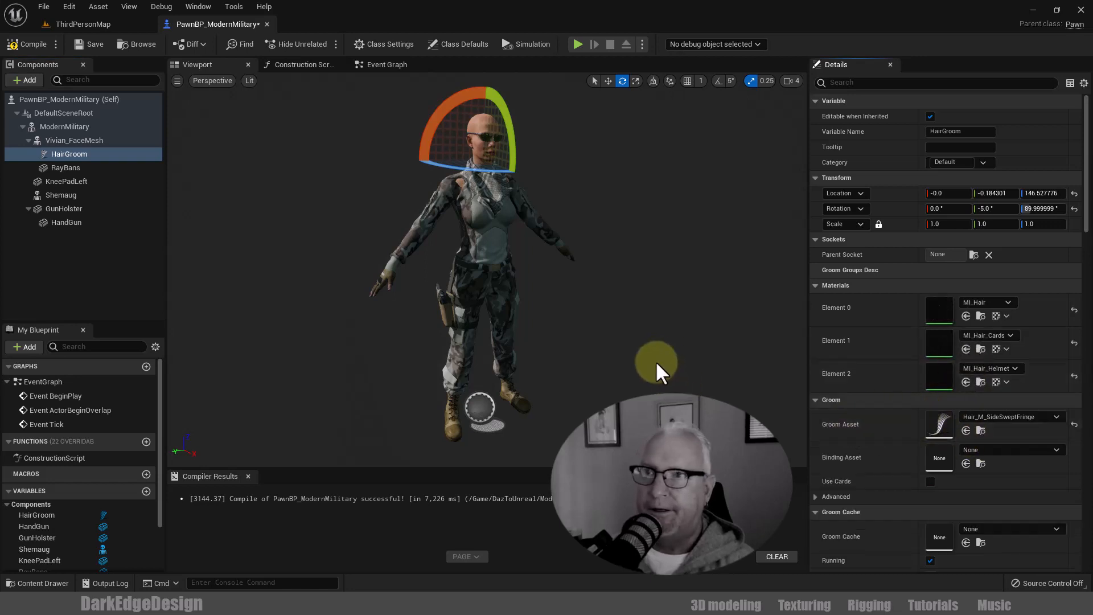
pyautogui.keyDown('alt'); pyautogui.moveTo(641, 389); pyautogui.dragTo(649, 447); pyautogui.keyUp('alt')
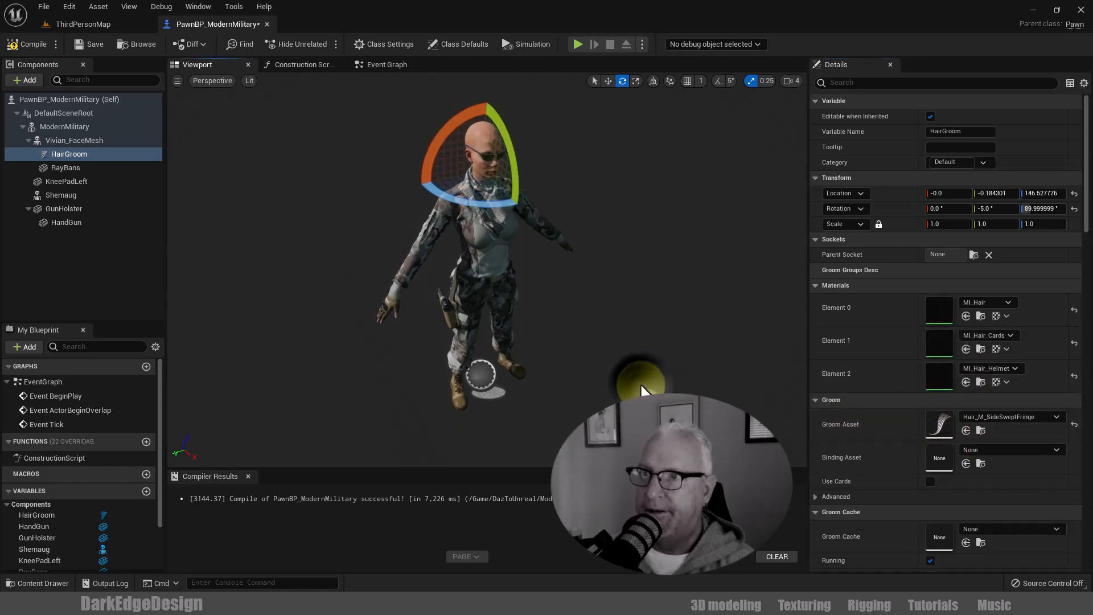
pyautogui.keyDown('alt'); pyautogui.moveTo(641, 383); pyautogui.dragTo(639, 297, button='right'); pyautogui.keyUp('alt')
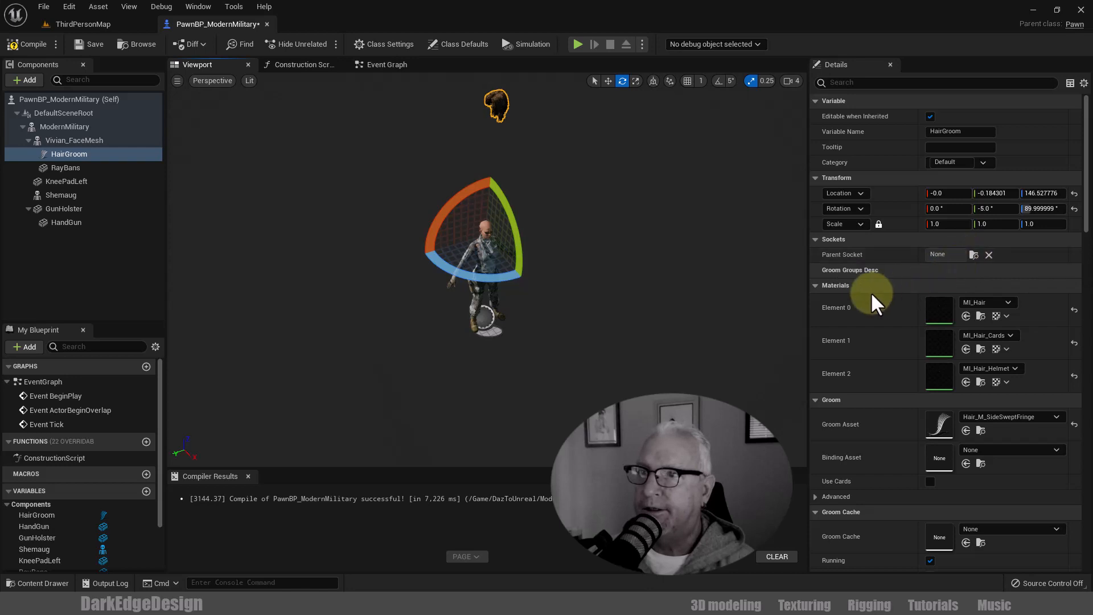
# Check the parent socket choices for HairGroom and its place under the ModernMilitary and Vivian_FaceMesh components
pyautogui.click(974, 255)
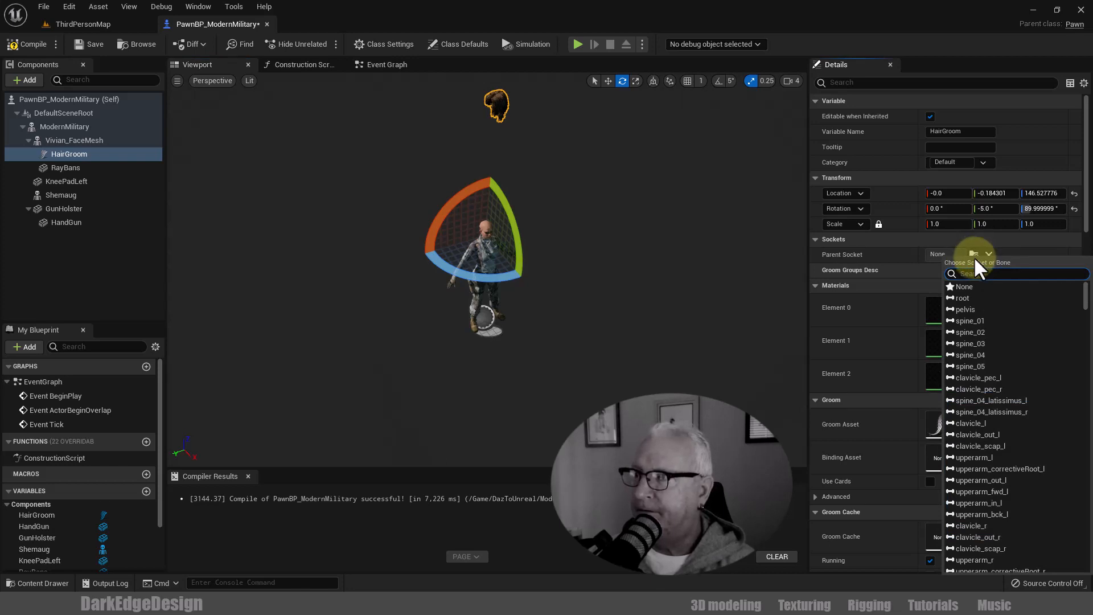
pyautogui.click(94, 20)
pyautogui.click(238, 18)
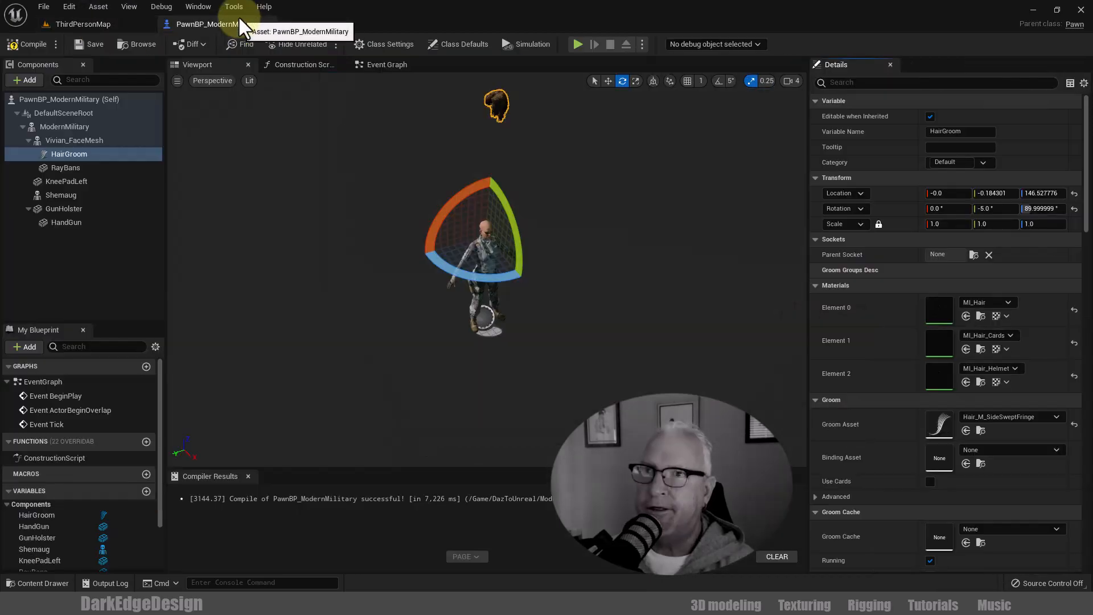
pyautogui.click(974, 255)
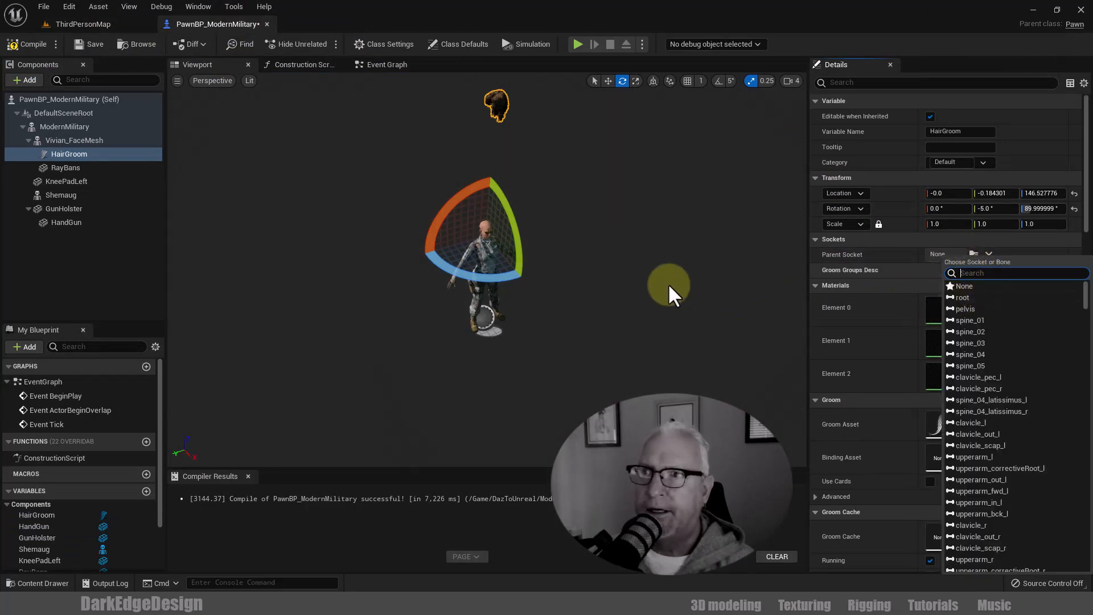
pyautogui.click(77, 126)
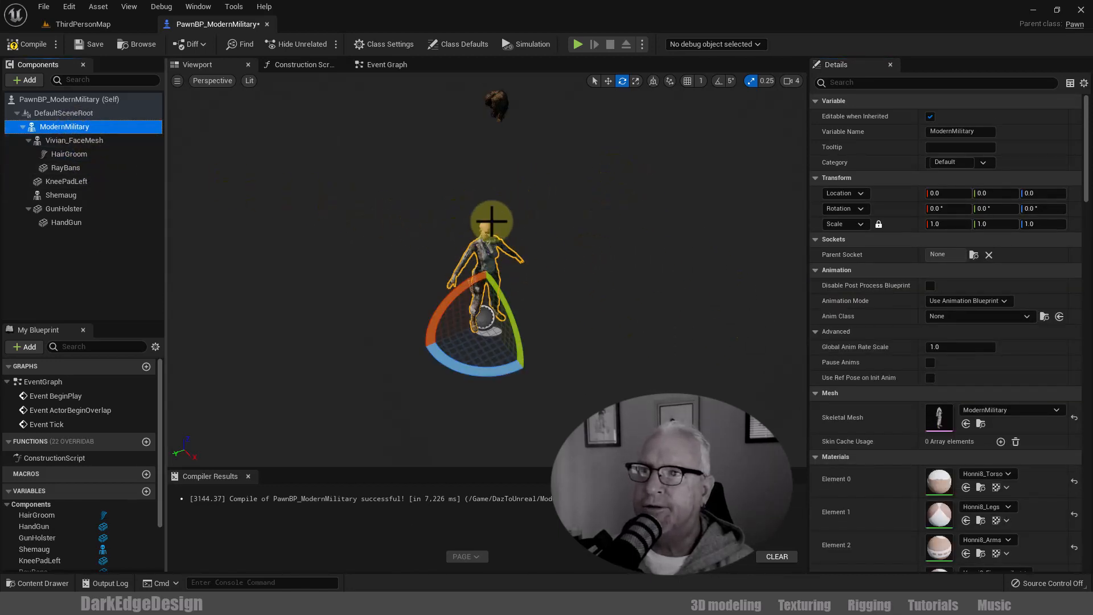
pyautogui.click(78, 144)
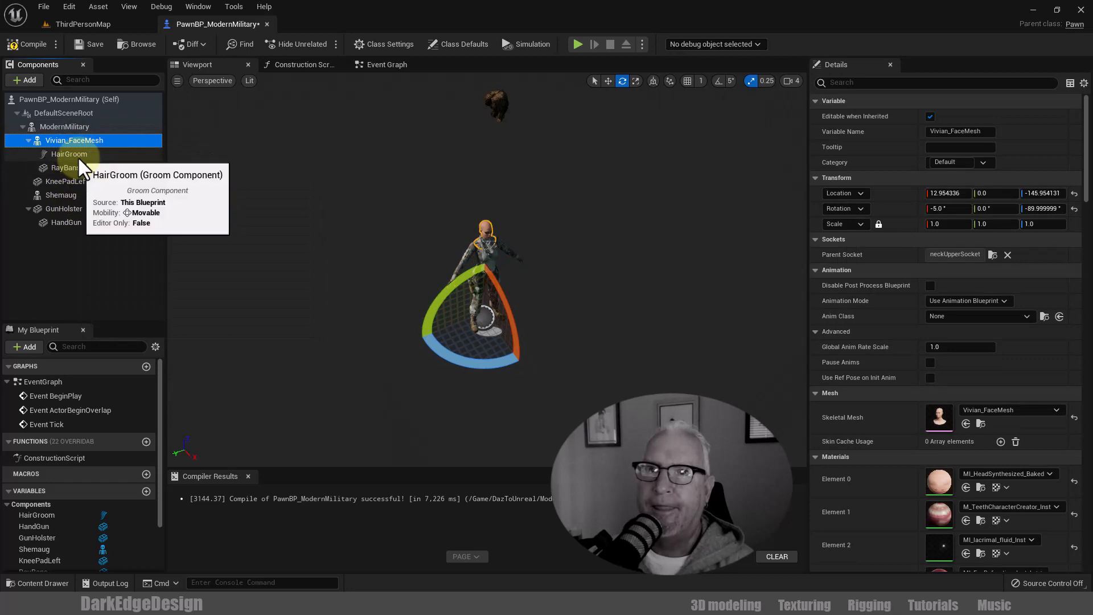
pyautogui.click(78, 155)
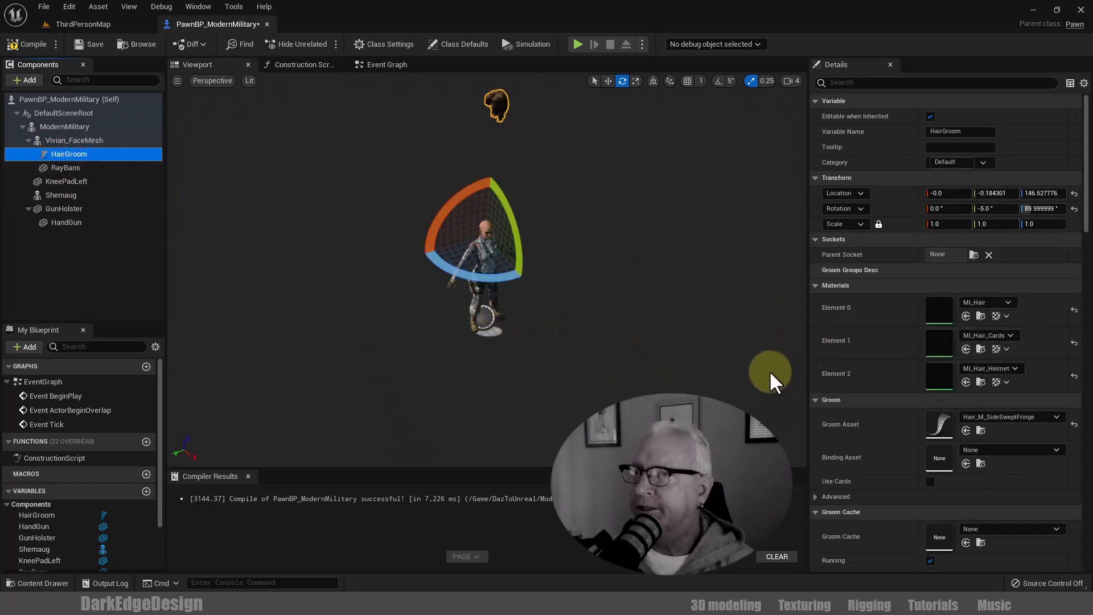
pyautogui.click(974, 255)
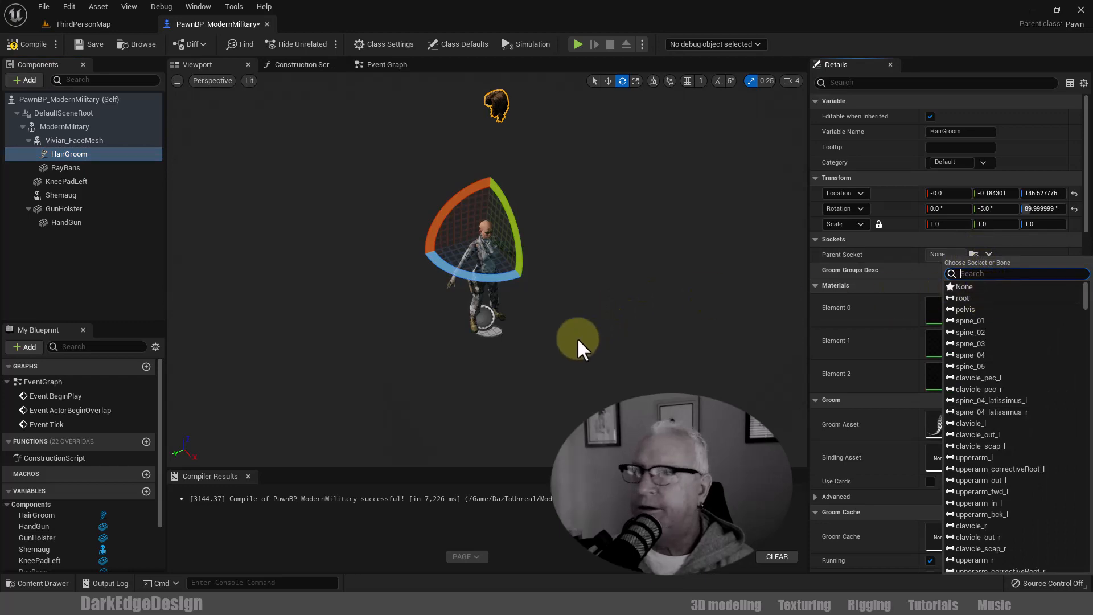
# Open the Vivian_FaceMesh skeletal mesh from the MetaHumans/Vivian/Face folder and switch to its skeleton
pyautogui.click(90, 22)
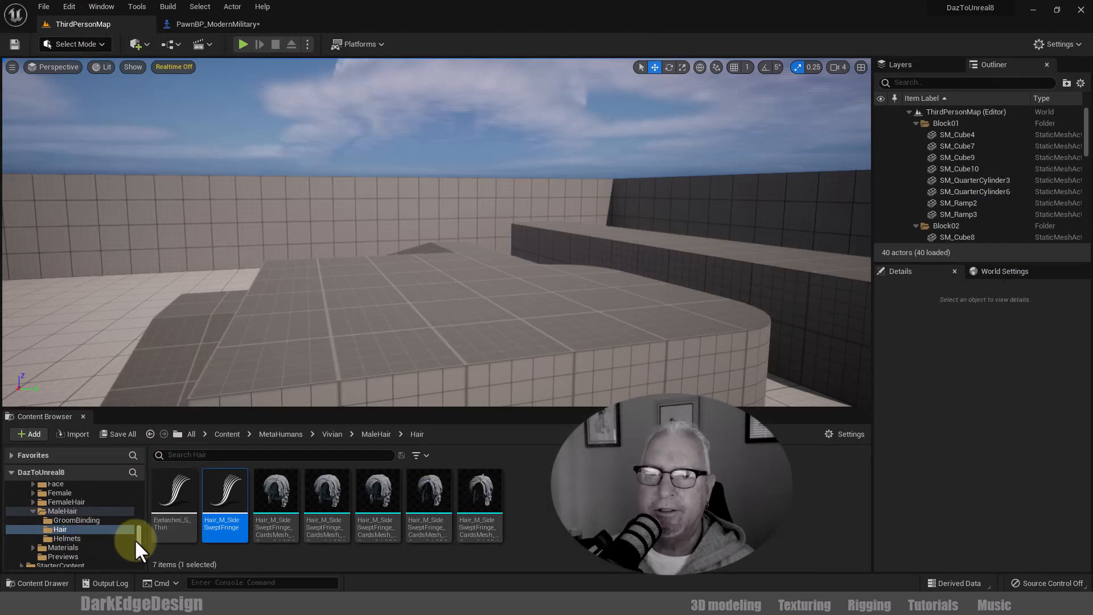
pyautogui.moveTo(137, 540); pyautogui.dragTo(138, 537)
pyautogui.scroll(1, 106, 512)
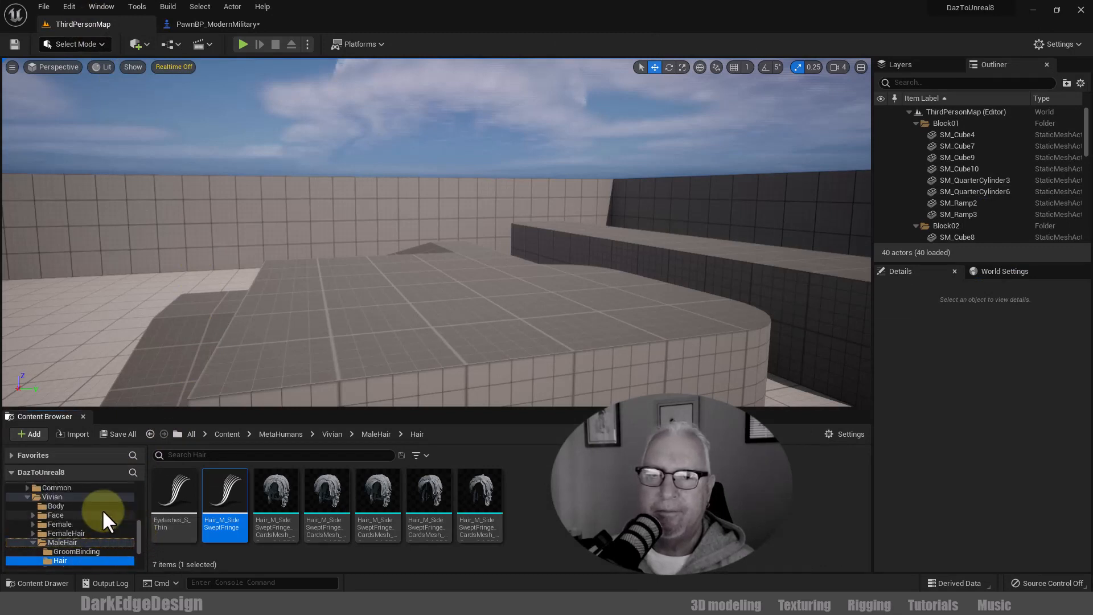
pyautogui.click(97, 496)
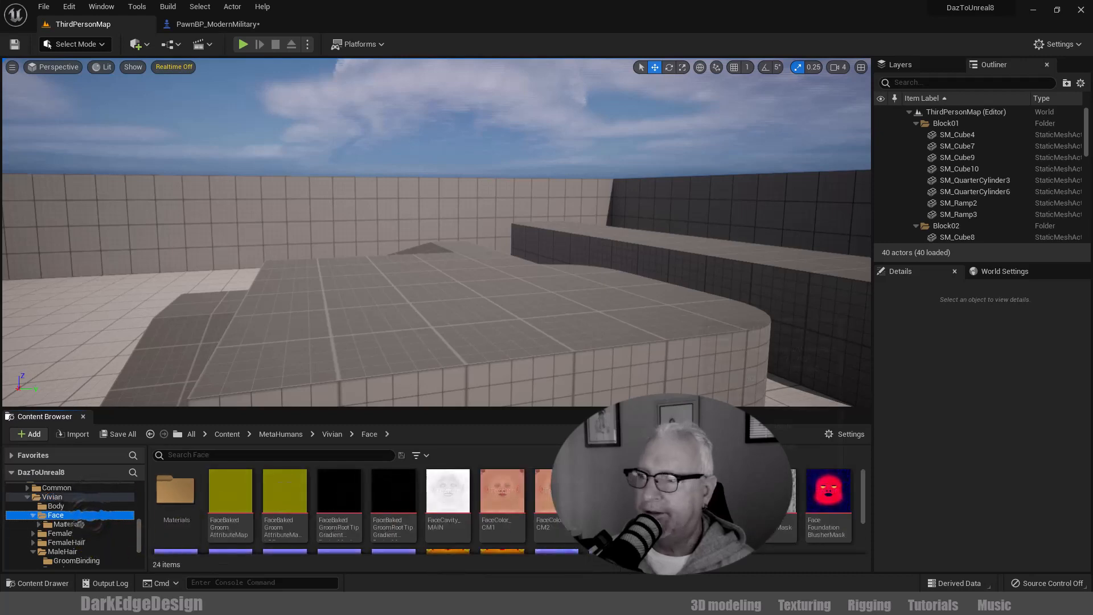
pyautogui.scroll(-2, 341, 507)
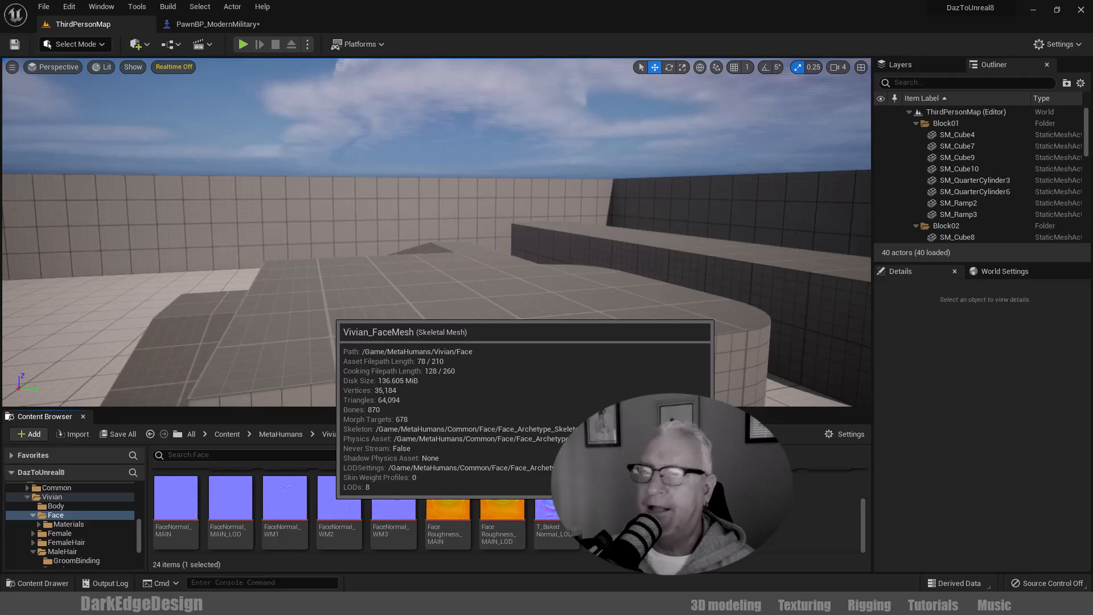
pyautogui.doubleClick(718, 504)
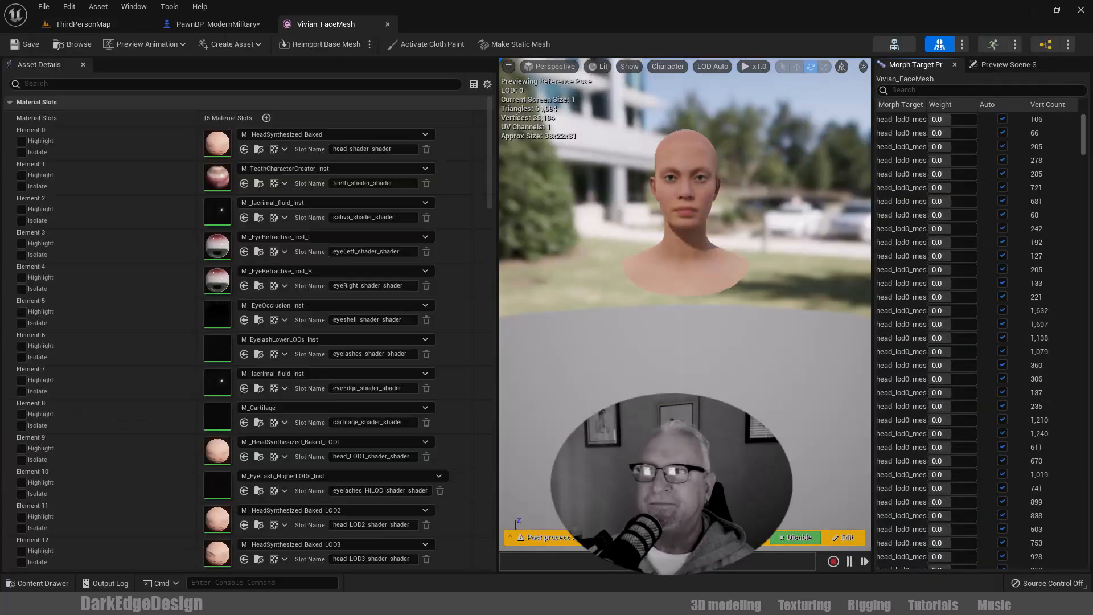
pyautogui.click(898, 45)
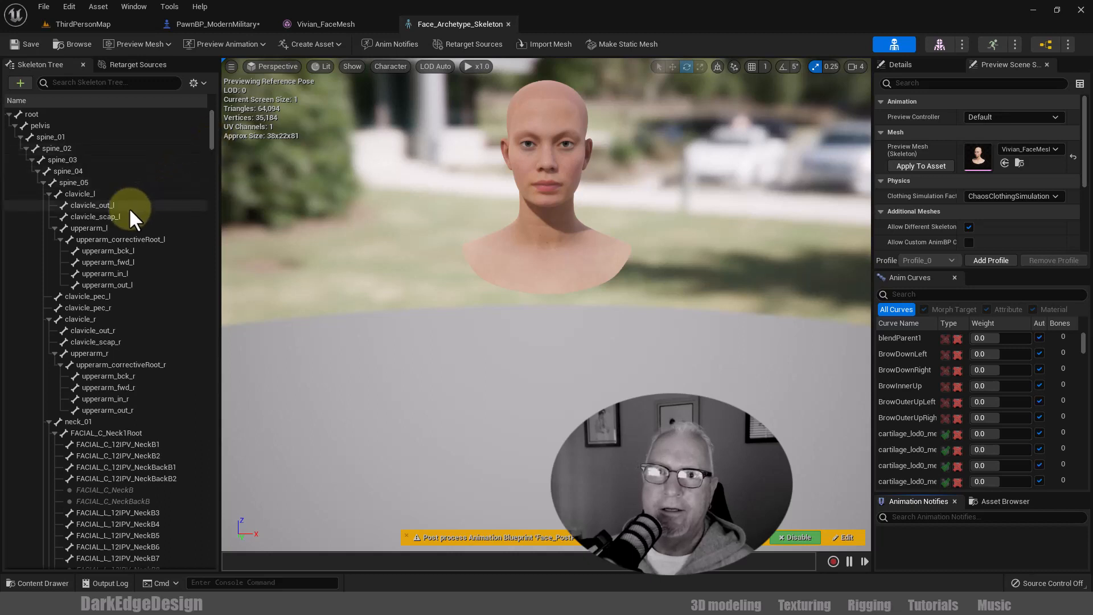
# Add a socket to the head bone of the face skeleton and save the skeleton
pyautogui.scroll(-3, 125, 277)
pyautogui.scroll(-10, 145, 353)
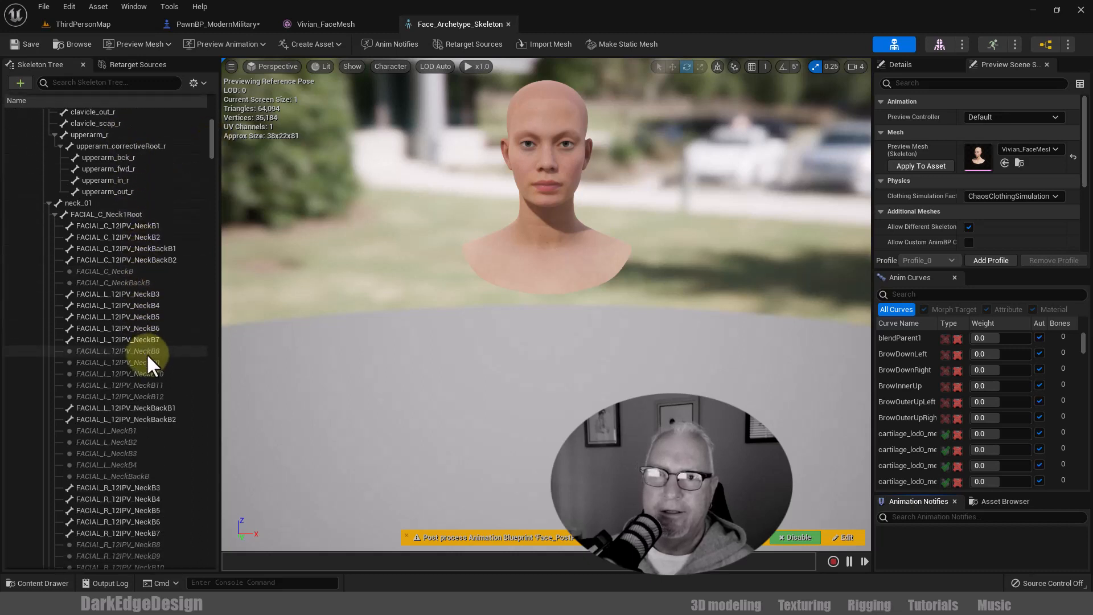
pyautogui.moveTo(209, 156); pyautogui.dragTo(208, 184)
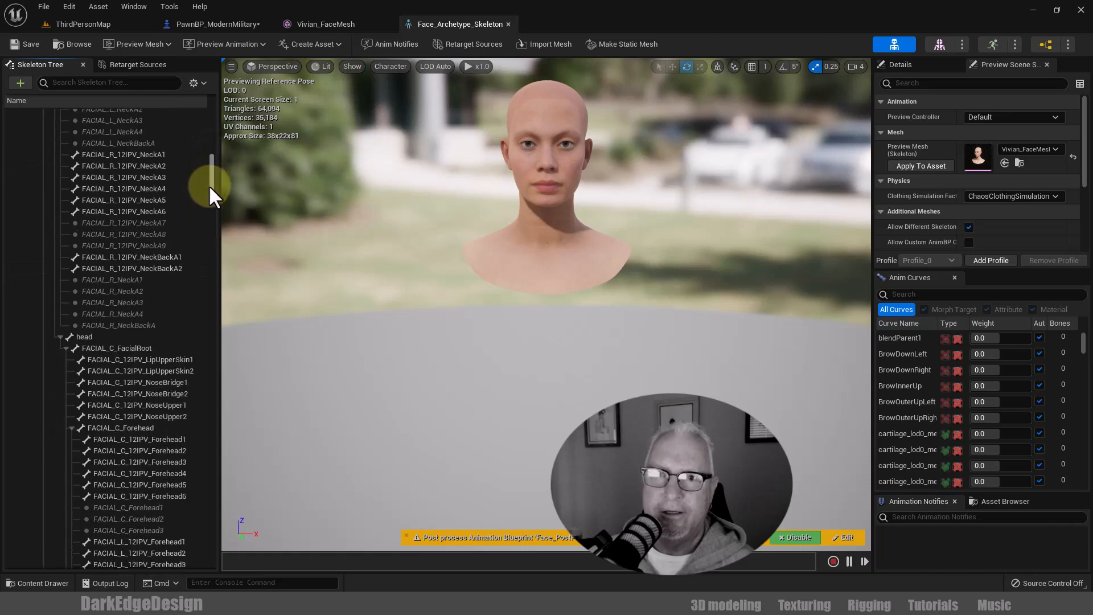
pyautogui.click(104, 336)
pyautogui.rightClick(106, 336)
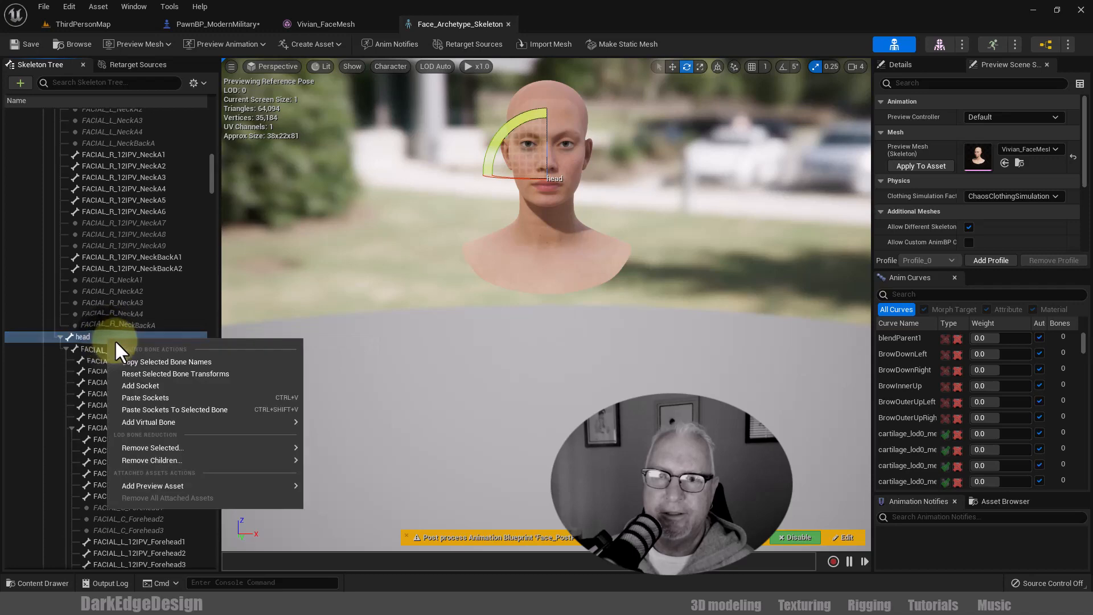
pyautogui.click(151, 385)
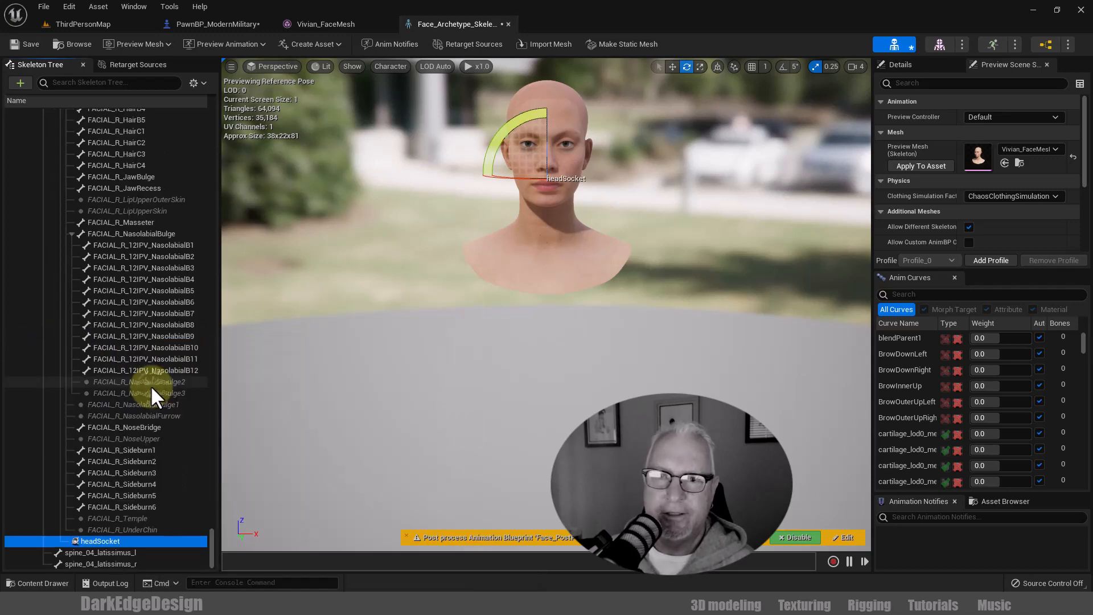
pyautogui.click(26, 44)
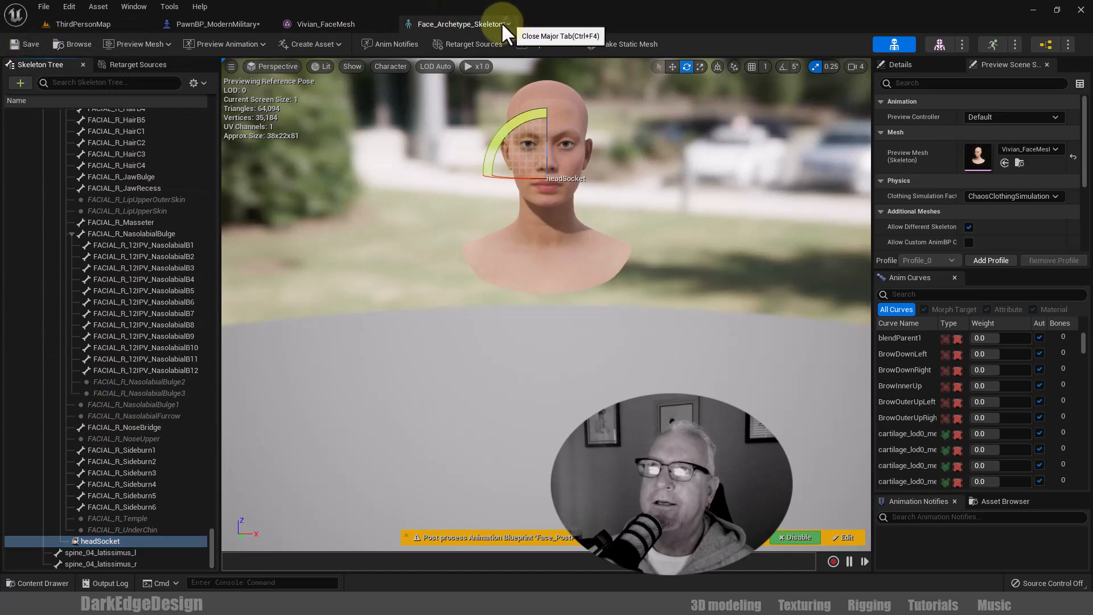
# Close the face skeleton and face mesh editors and select the Vivian_FaceMesh component in the Pawn Blueprint
pyautogui.click(508, 24)
pyautogui.click(387, 22)
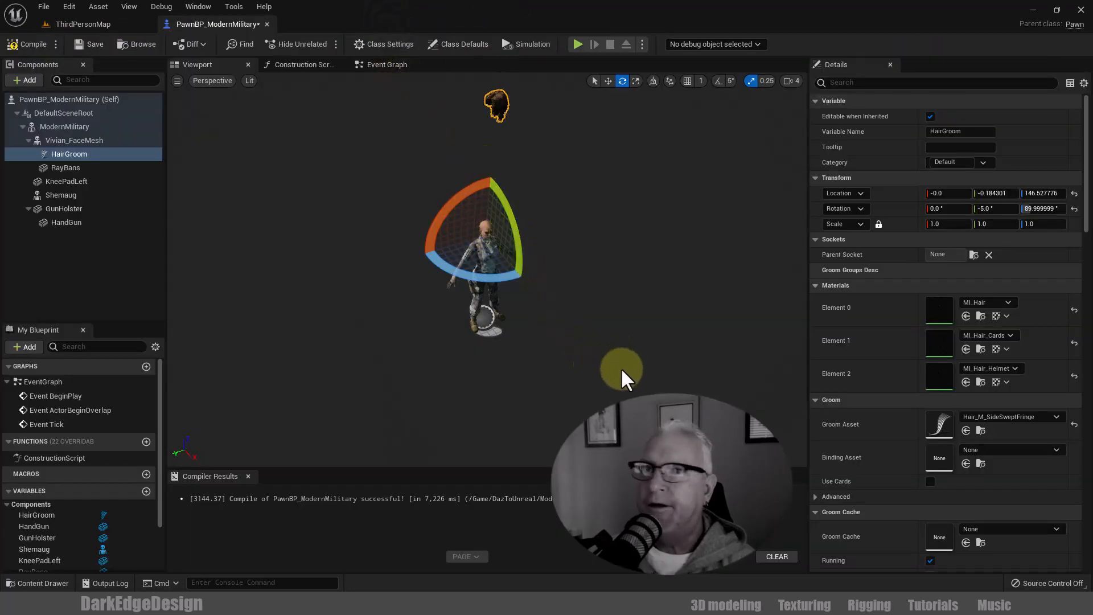
pyautogui.click(75, 141)
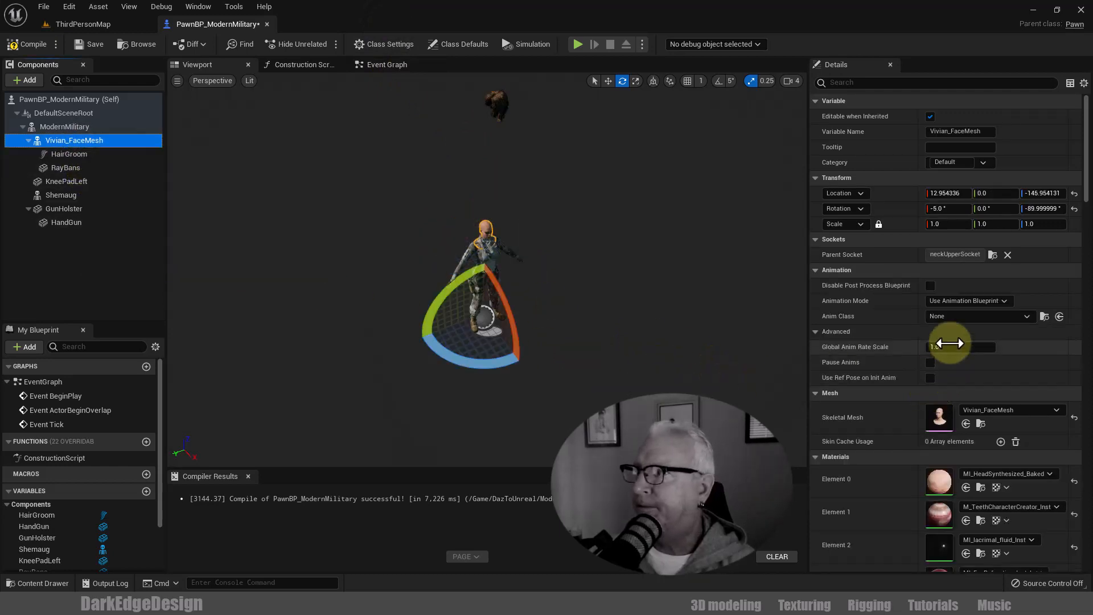
# Try headSocket as the parent socket of Vivian_FaceMesh and set it back to neckUpperSocket
pyautogui.click(992, 256)
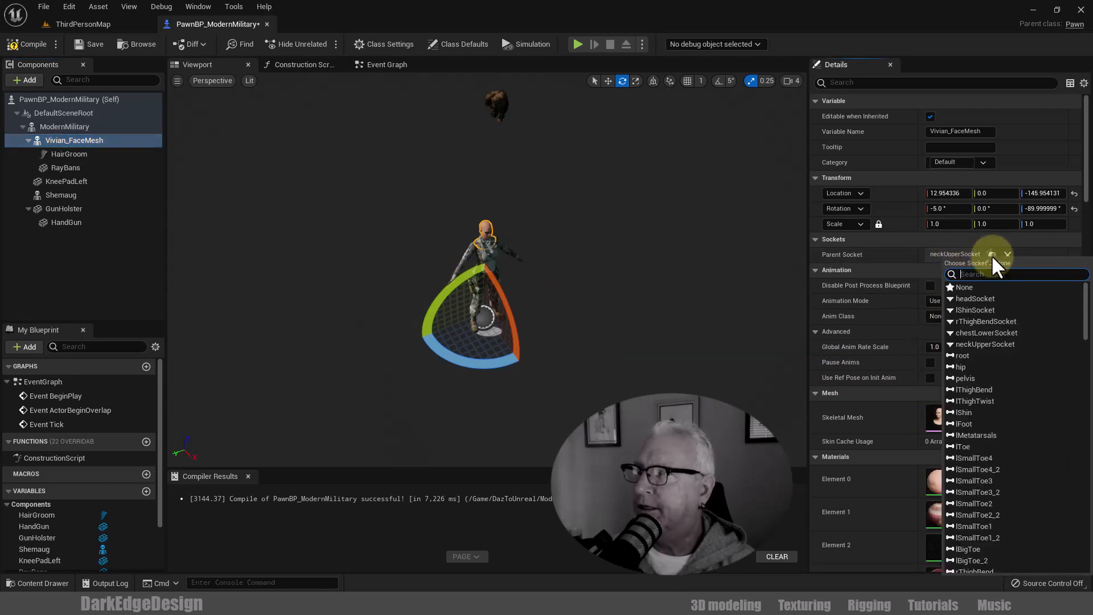
pyautogui.click(994, 298)
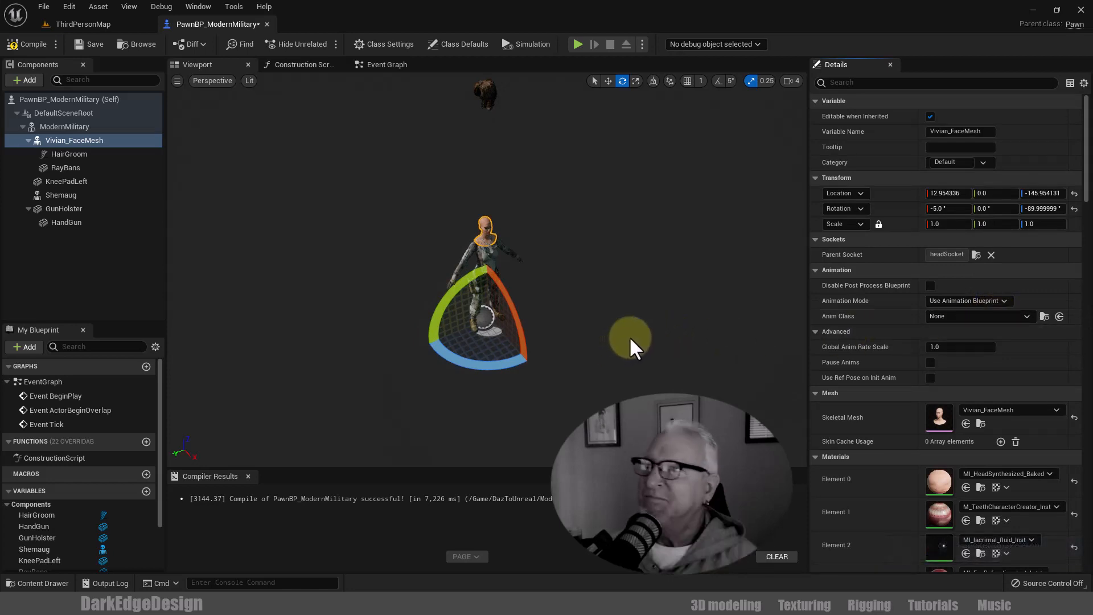
pyautogui.click(975, 254)
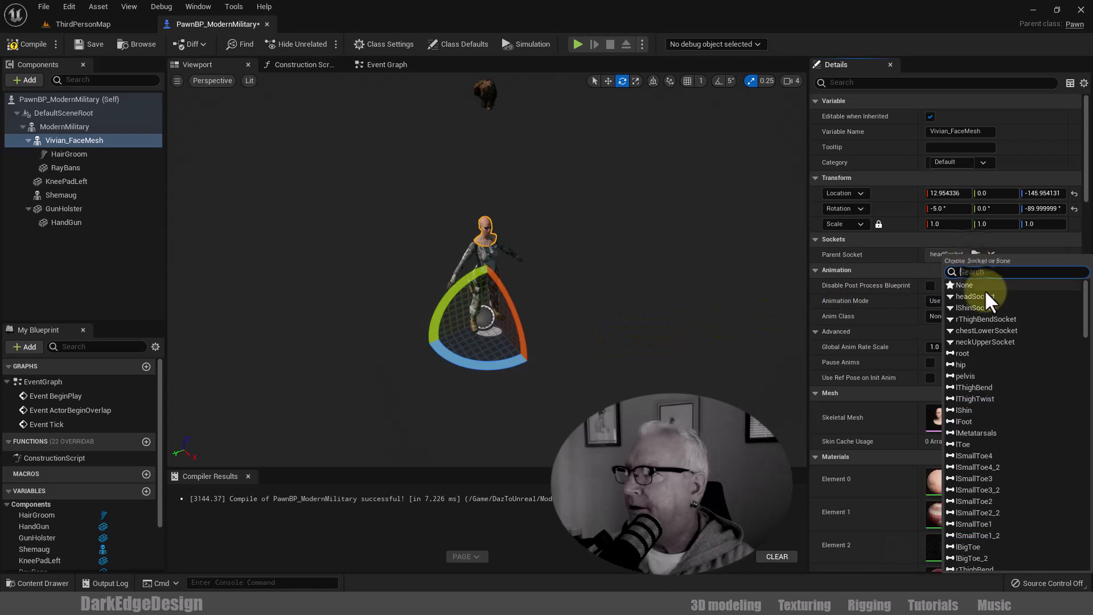
pyautogui.click(991, 340)
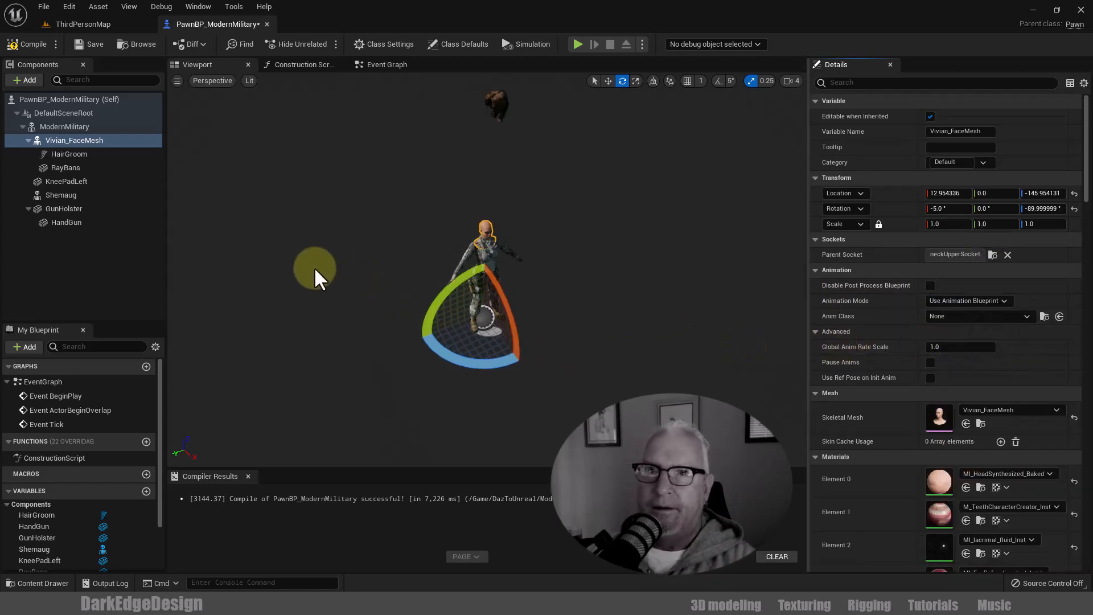
# Enable grid and rotation snapping and rotate HairGroom 90° about its vertical axis, to a rotation of 5°, 0°, 0°
pyautogui.click(81, 154)
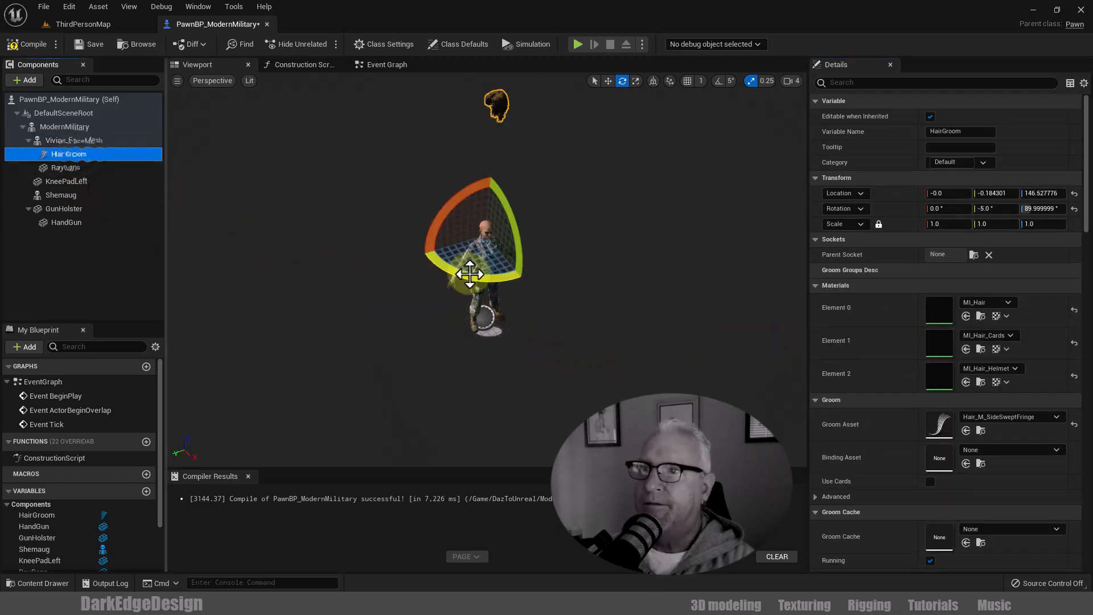
pyautogui.click(973, 255)
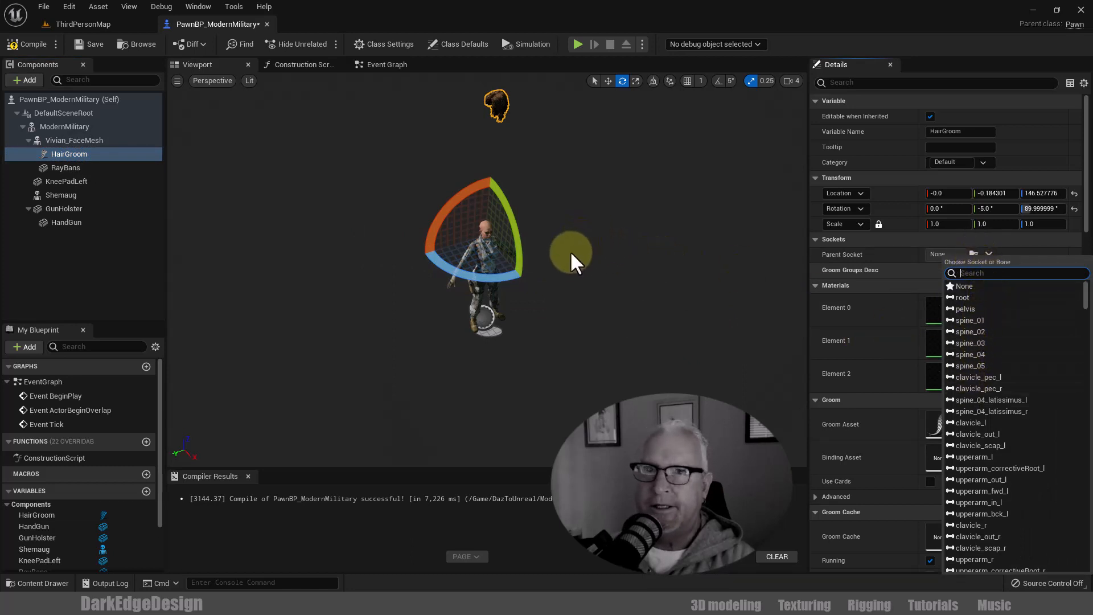
pyautogui.keyDown('alt'); pyautogui.moveTo(604, 287); pyautogui.dragTo(627, 288); pyautogui.keyUp('alt')
pyautogui.moveTo(481, 277); pyautogui.dragTo(607, 290)
pyautogui.hotkey('ctrl', 'z')
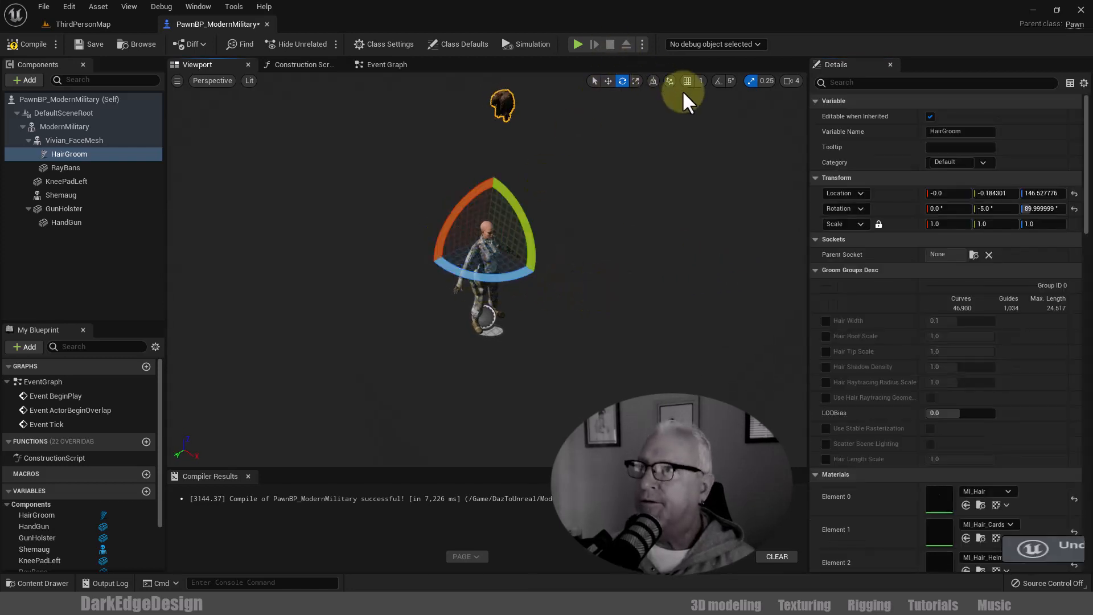
pyautogui.click(719, 81)
pyautogui.click(688, 81)
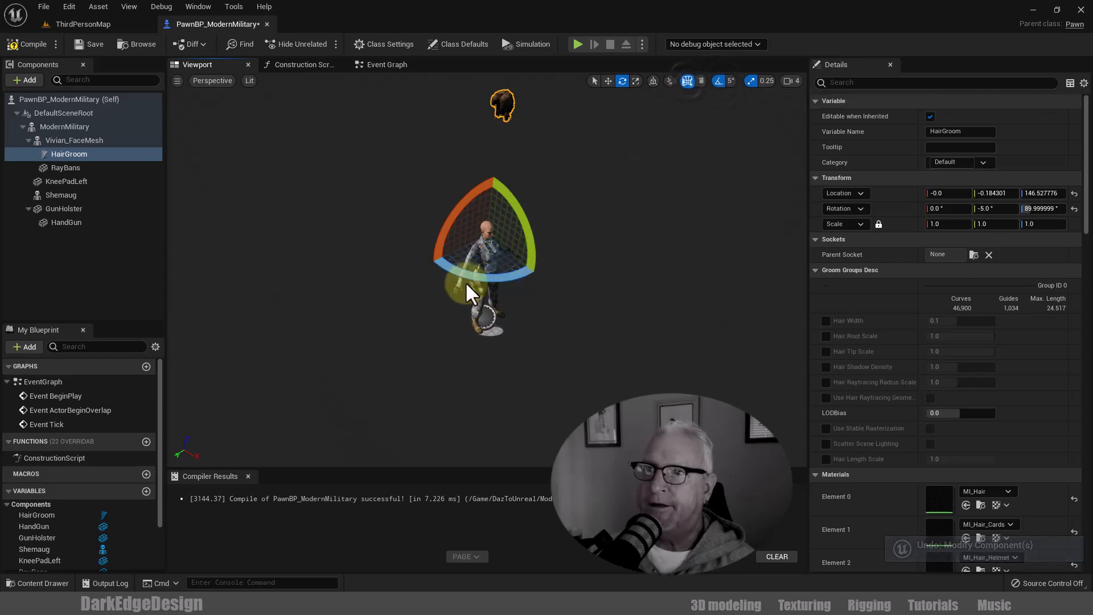
pyautogui.moveTo(468, 279); pyautogui.dragTo(614, 289)
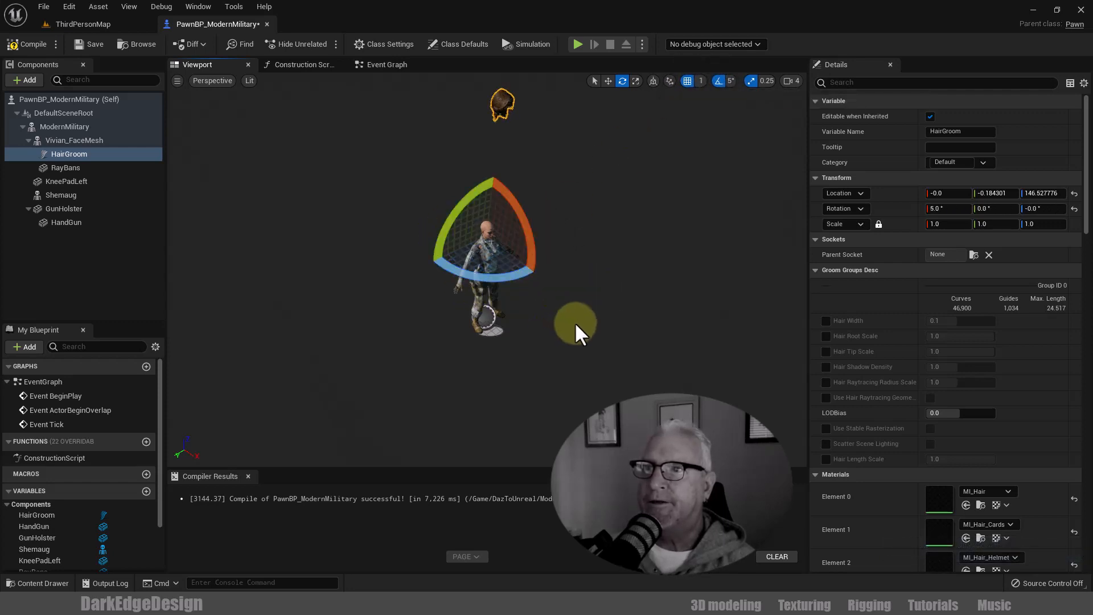
# Move HairGroom down onto the character's head, to a location of about 0, -12.9, 1.08
pyautogui.moveTo(575, 323)
pyautogui.keyDown('alt'); pyautogui.mouseDown()
pyautogui.moveTo(559, 306)
pyautogui.moveTo(585, 317)
pyautogui.moveTo(586, 330)
pyautogui.moveTo(585, 315)
pyautogui.mouseUp(); pyautogui.keyUp('alt')
pyautogui.press('r')
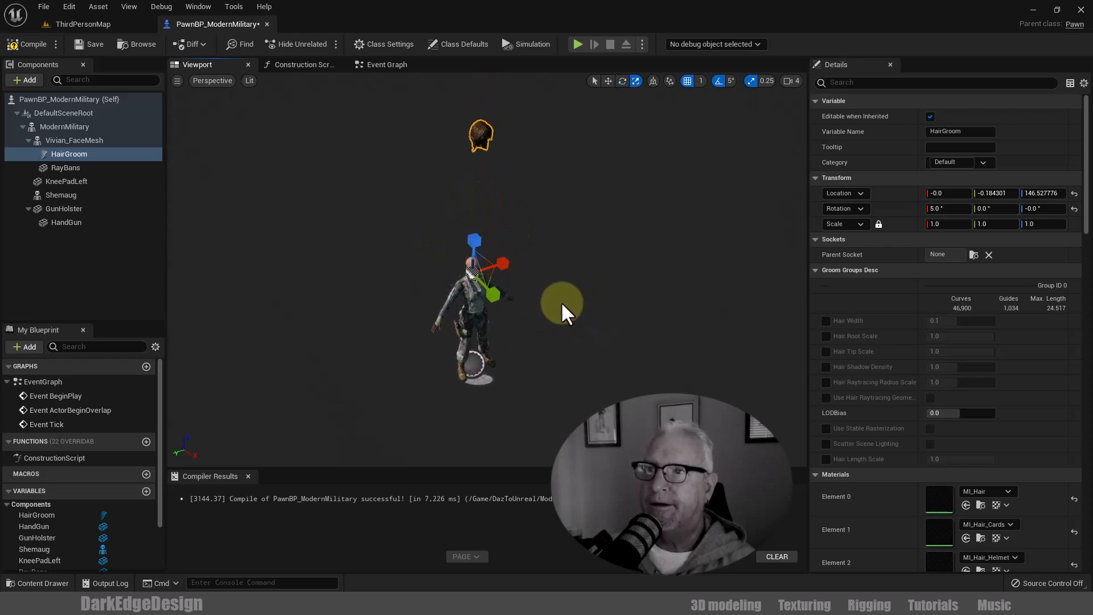
pyautogui.moveTo(477, 242); pyautogui.dragTo(473, 327)
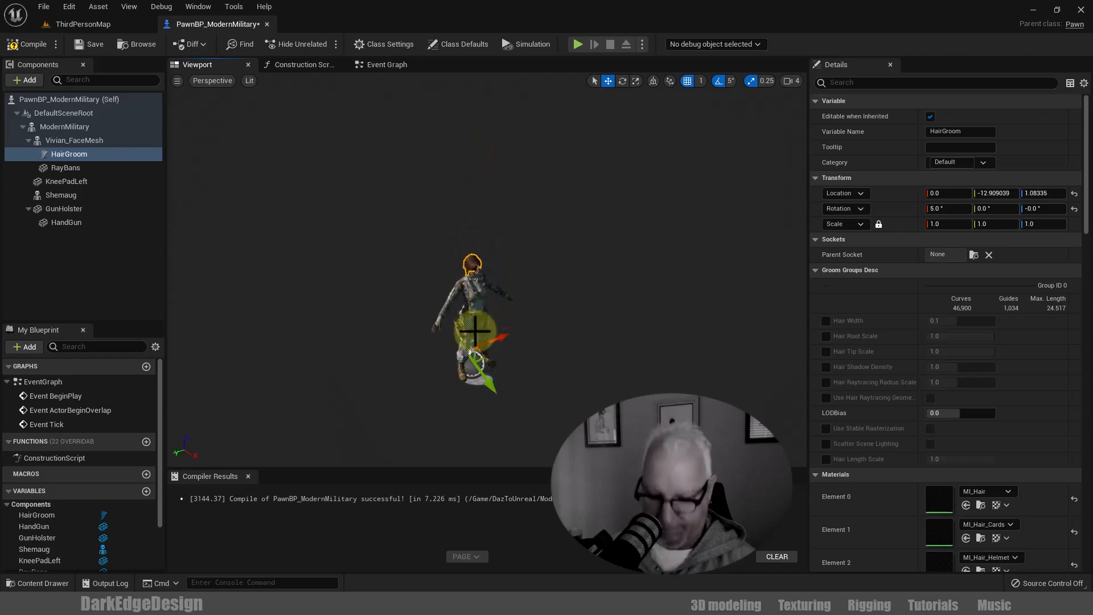
# Examine how the hair sits on the head from the front and the sides
pyautogui.press('f')
pyautogui.moveTo(654, 329)
pyautogui.keyDown('alt'); pyautogui.mouseDown()
pyautogui.moveTo(613, 273)
pyautogui.moveTo(568, 261)
pyautogui.moveTo(500, 268)
pyautogui.moveTo(435, 293)
pyautogui.moveTo(374, 285)
pyautogui.moveTo(339, 251)
pyautogui.moveTo(272, 243)
pyautogui.moveTo(203, 248)
pyautogui.moveTo(186, 268)
pyautogui.moveTo(161, 268)
pyautogui.moveTo(620, 350)
pyautogui.moveTo(643, 339)
pyautogui.mouseUp(); pyautogui.keyUp('alt')
pyautogui.scroll(-5, 689, 321)
pyautogui.scroll(2, 689, 323)
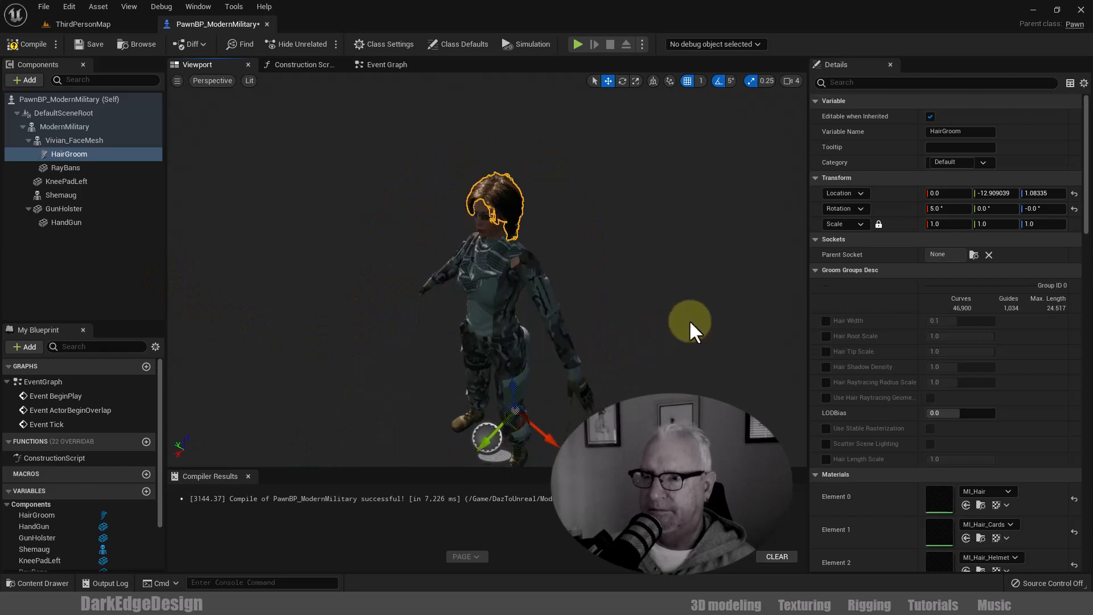
pyautogui.moveTo(498, 432); pyautogui.dragTo(498, 434)
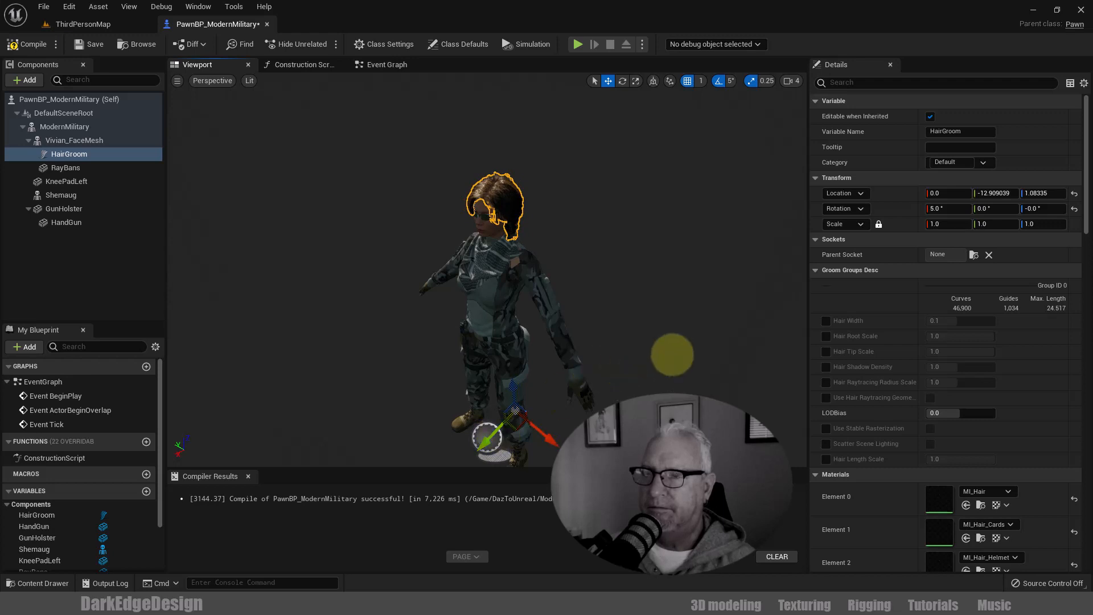
pyautogui.moveTo(664, 357)
pyautogui.keyDown('alt'); pyautogui.mouseDown()
pyautogui.moveTo(501, 263)
pyautogui.moveTo(429, 254)
pyautogui.moveTo(408, 290)
pyautogui.moveTo(585, 305)
pyautogui.moveTo(749, 281)
pyautogui.moveTo(901, 298)
pyautogui.moveTo(848, 276)
pyautogui.moveTo(786, 290)
pyautogui.moveTo(679, 357)
pyautogui.mouseUp(); pyautogui.keyUp('alt')
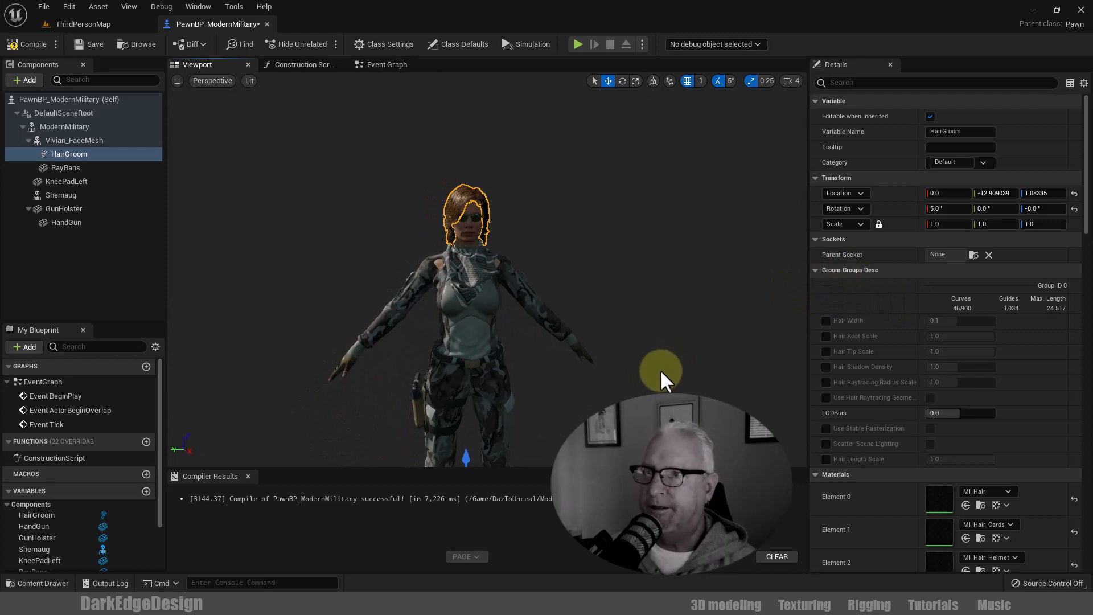
pyautogui.moveTo(661, 371)
pyautogui.keyDown('alt'); pyautogui.mouseDown(button='right')
pyautogui.moveTo(654, 349)
pyautogui.moveTo(658, 376)
pyautogui.mouseUp(button='right'); pyautogui.keyUp('alt')
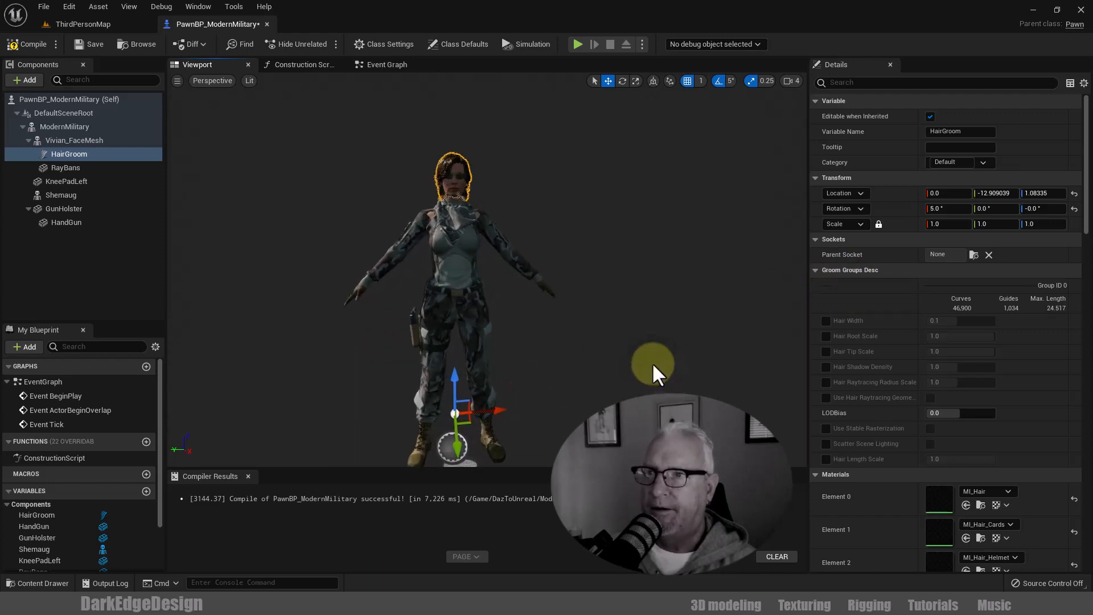
pyautogui.keyDown('alt'); pyautogui.moveTo(658, 376); pyautogui.dragTo(700, 361); pyautogui.keyUp('alt')
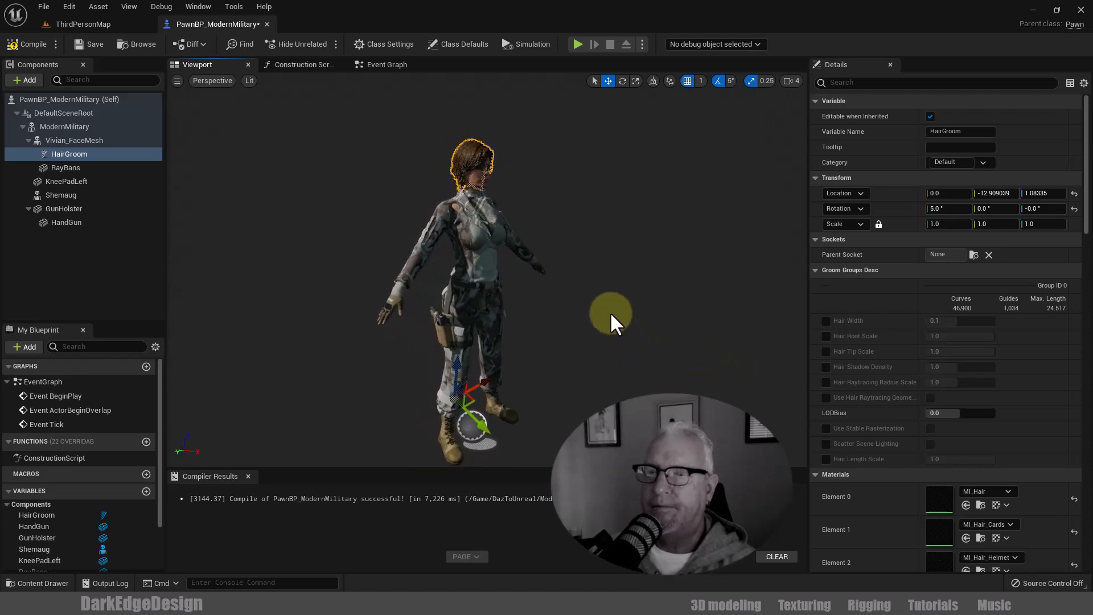
# Scale the Shemaug component uniformly to 0.8 and raise it to the neck, at a Z location of -90
pyautogui.click(65, 195)
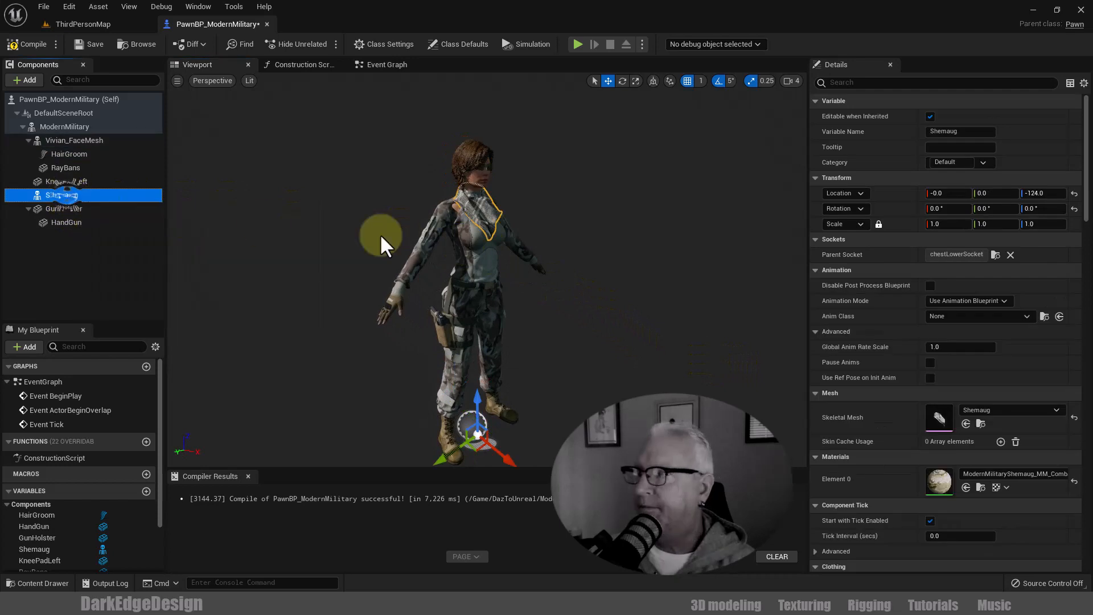
pyautogui.click(946, 223)
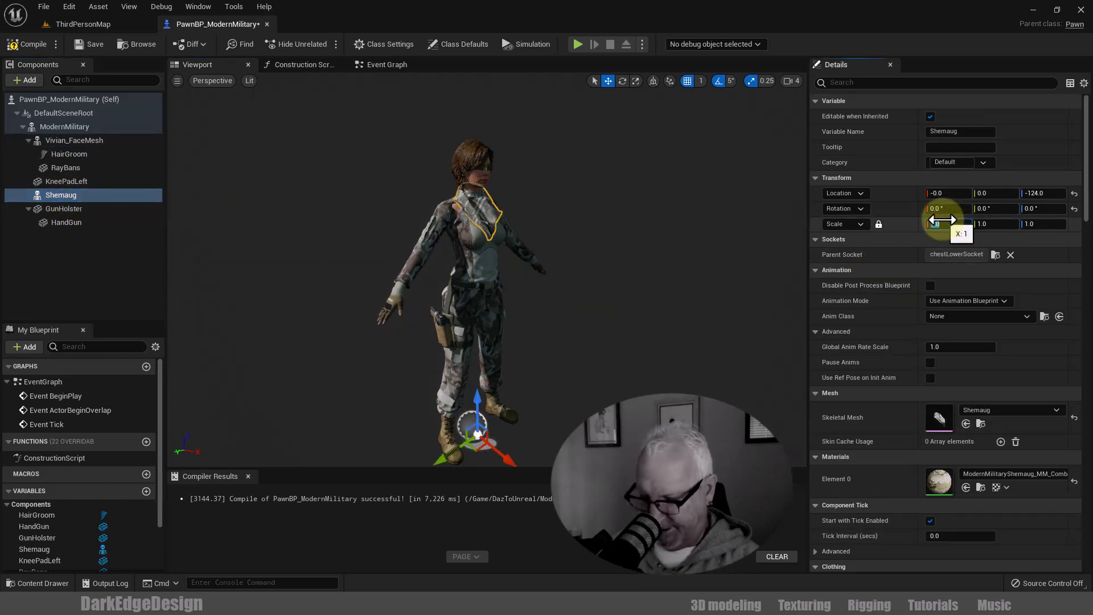
pyautogui.write('0.8')
pyautogui.press('Return')
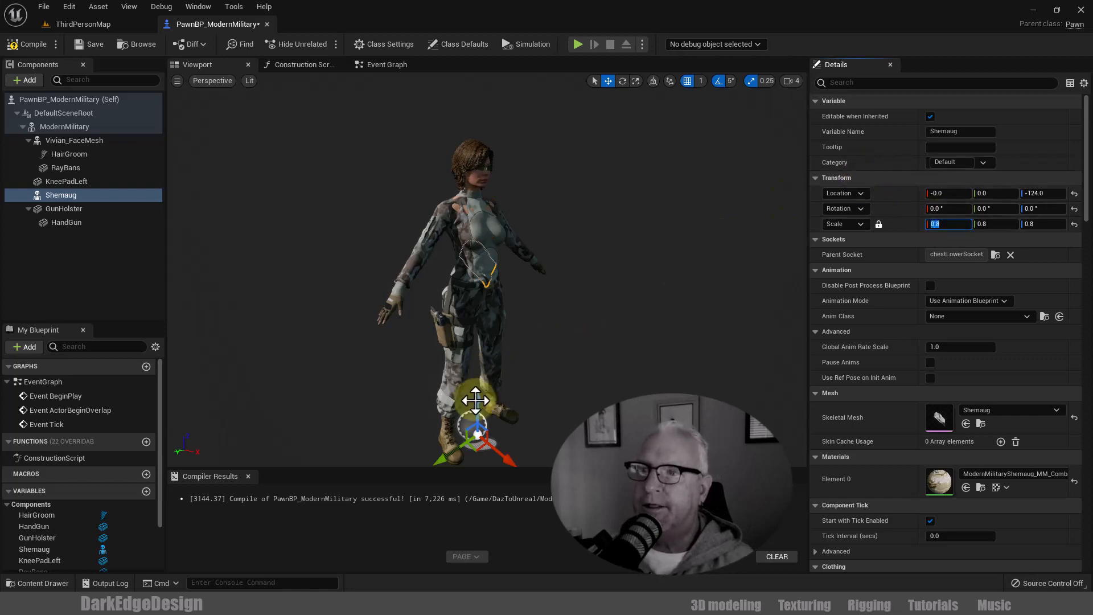
pyautogui.moveTo(476, 402); pyautogui.dragTo(492, 345)
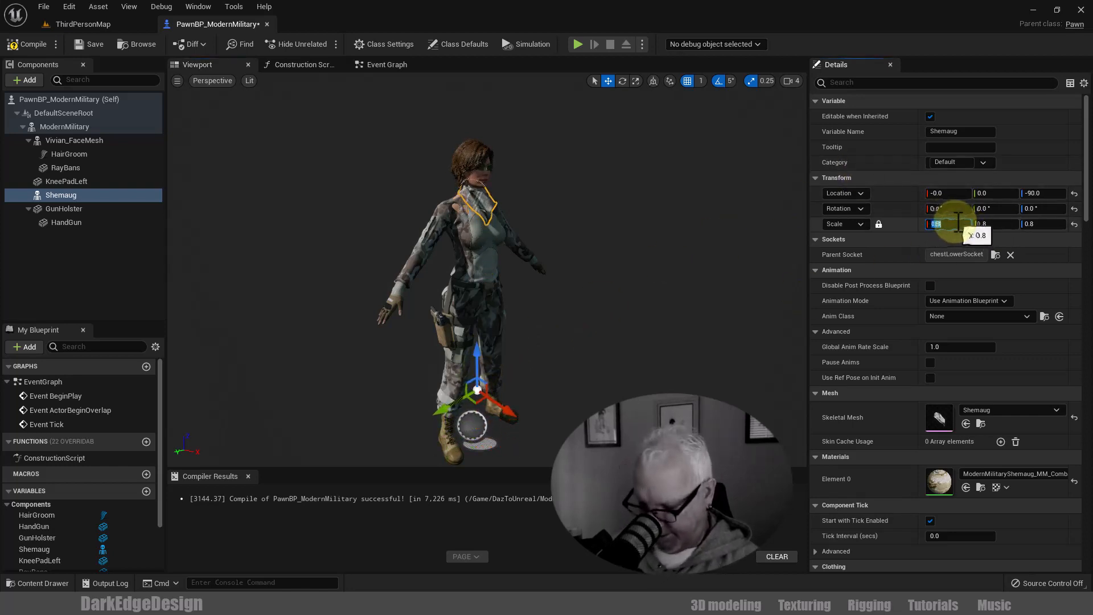
# Set the Shemaug's uniform scale to 0.9 and finally 0.95, lowering it to a Z location of -115 around the neck
pyautogui.scroll(1, 958, 222)
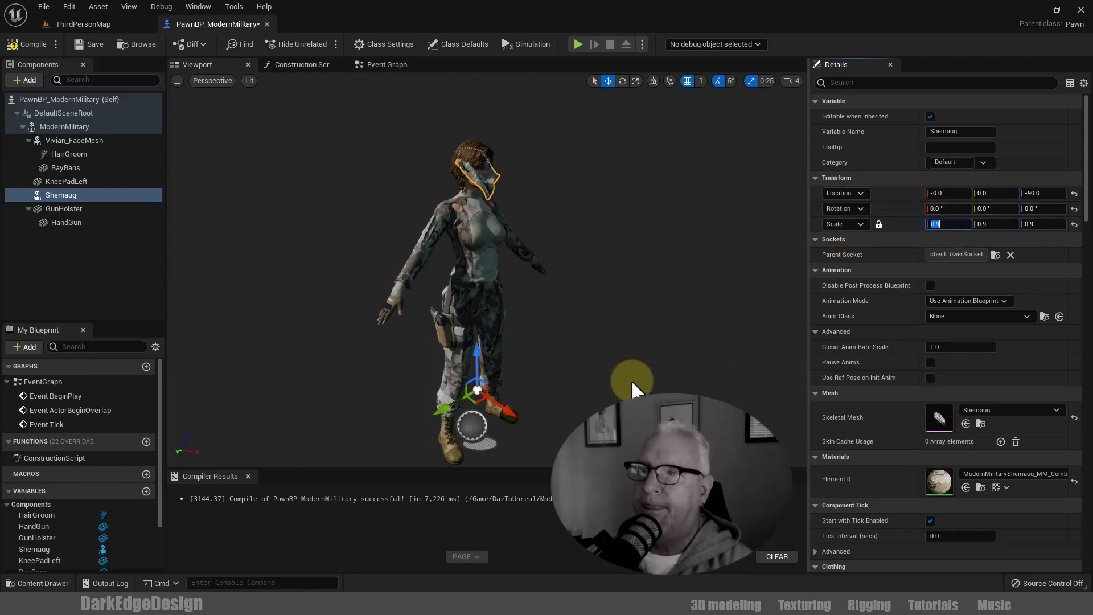
pyautogui.moveTo(477, 360); pyautogui.dragTo(484, 382)
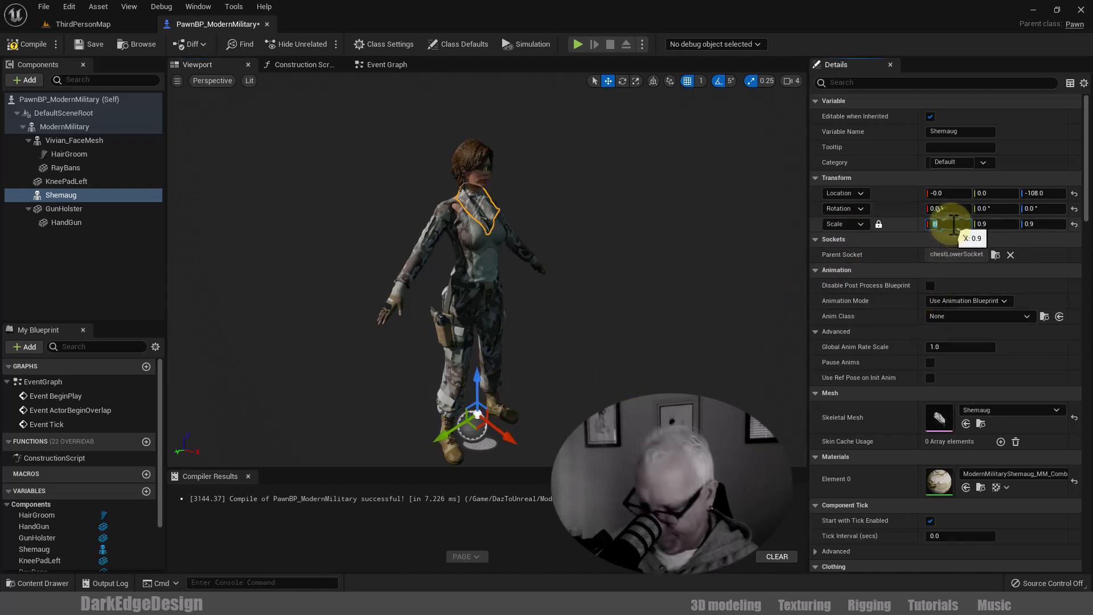
pyautogui.press('Return')
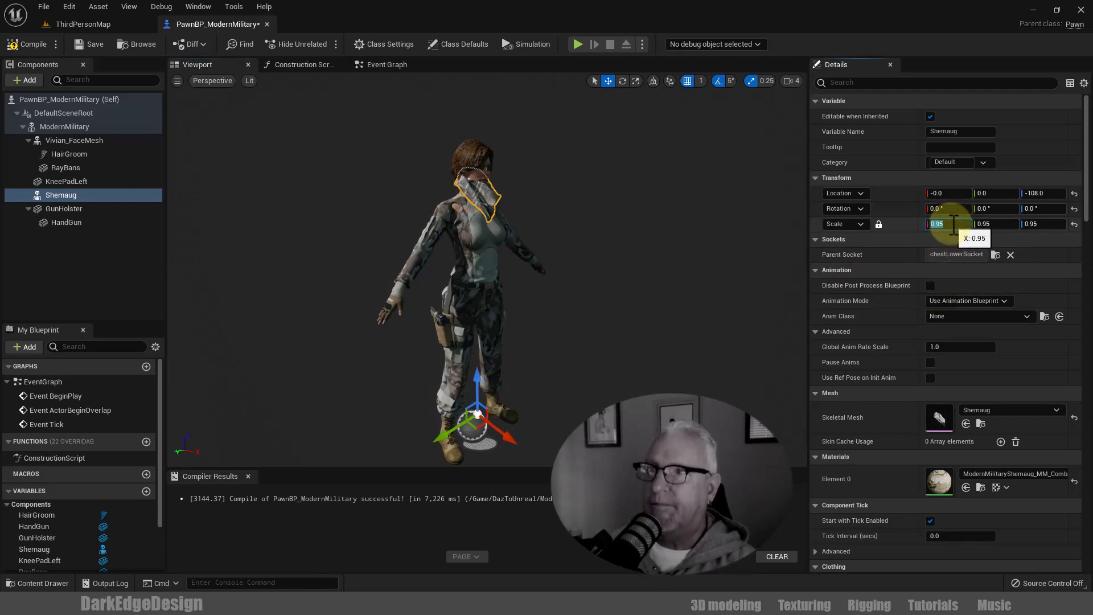
pyautogui.moveTo(478, 385); pyautogui.dragTo(482, 392)
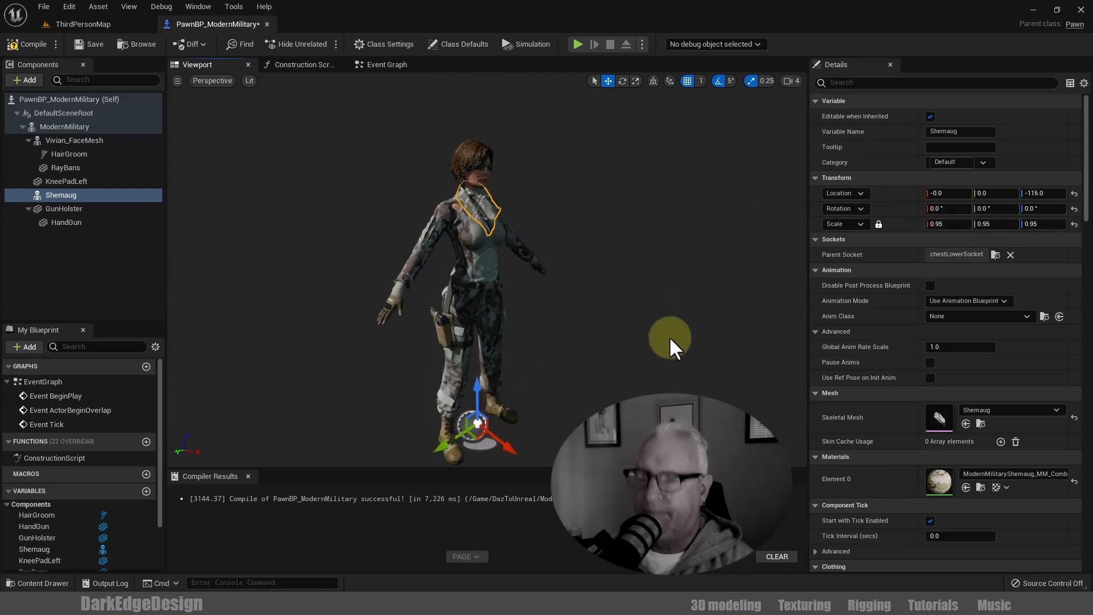
# Compare how the hair and scarf look on the character from different angles and distances
pyautogui.moveTo(671, 341); pyautogui.dragTo(661, 312)
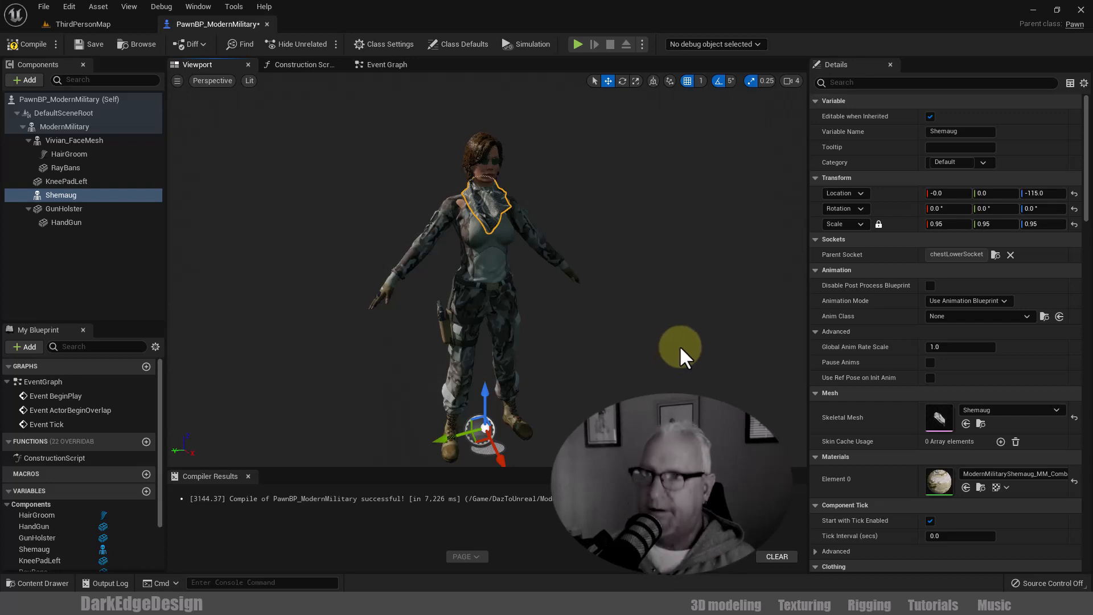
pyautogui.moveTo(678, 345)
pyautogui.mouseDown()
pyautogui.moveTo(654, 366)
pyautogui.moveTo(654, 349)
pyautogui.moveTo(605, 339)
pyautogui.moveTo(661, 334)
pyautogui.mouseUp()
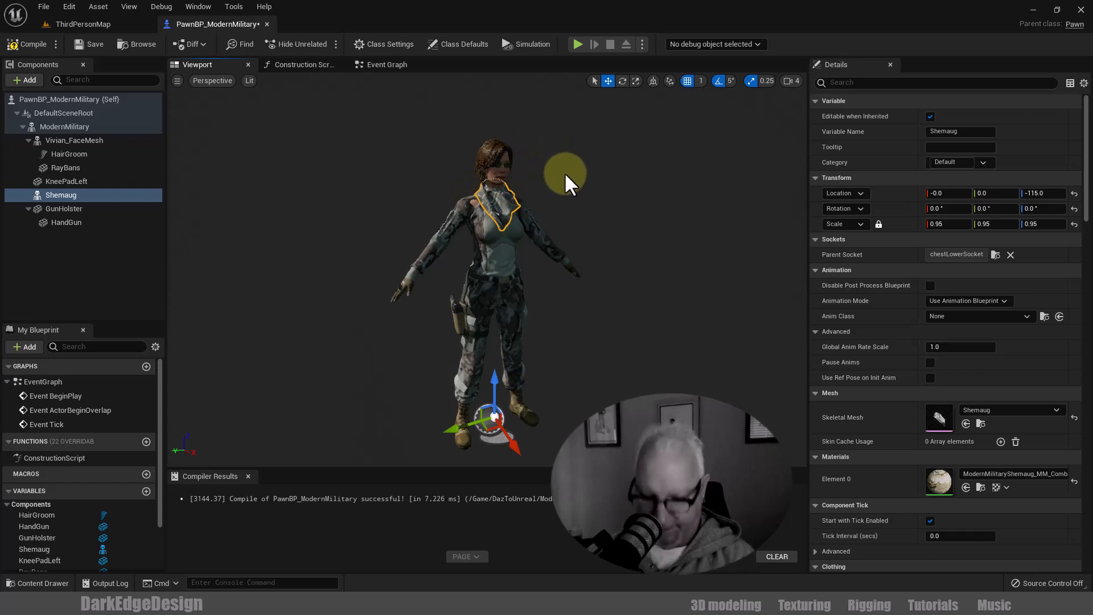
pyautogui.moveTo(576, 183)
pyautogui.mouseDown()
pyautogui.moveTo(569, 176)
pyautogui.moveTo(574, 186)
pyautogui.mouseUp()
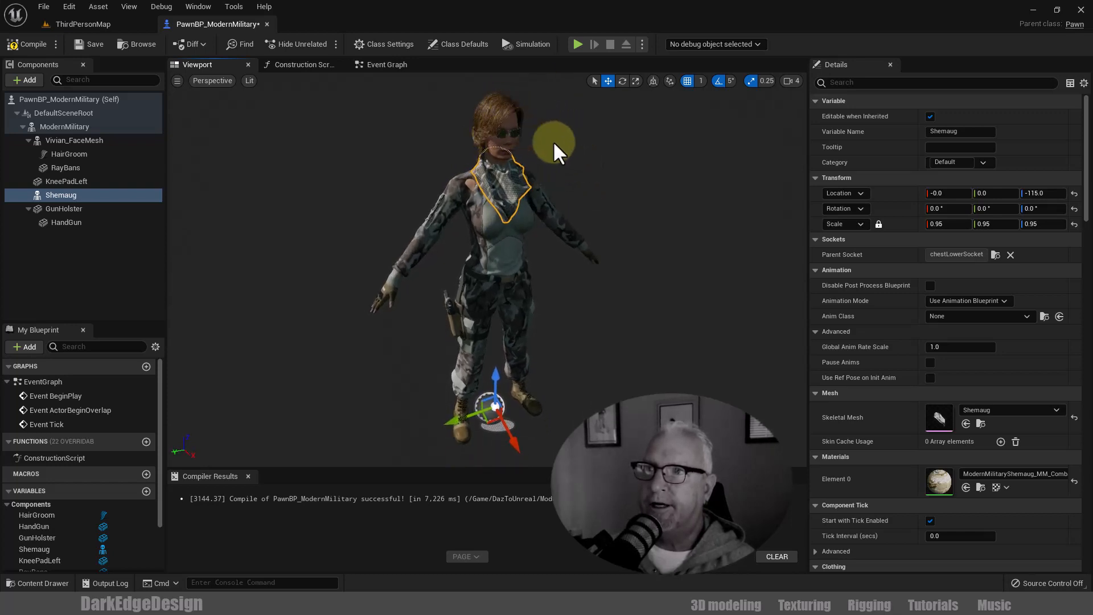
pyautogui.scroll(-3, 555, 142)
pyautogui.scroll(3, 514, 168)
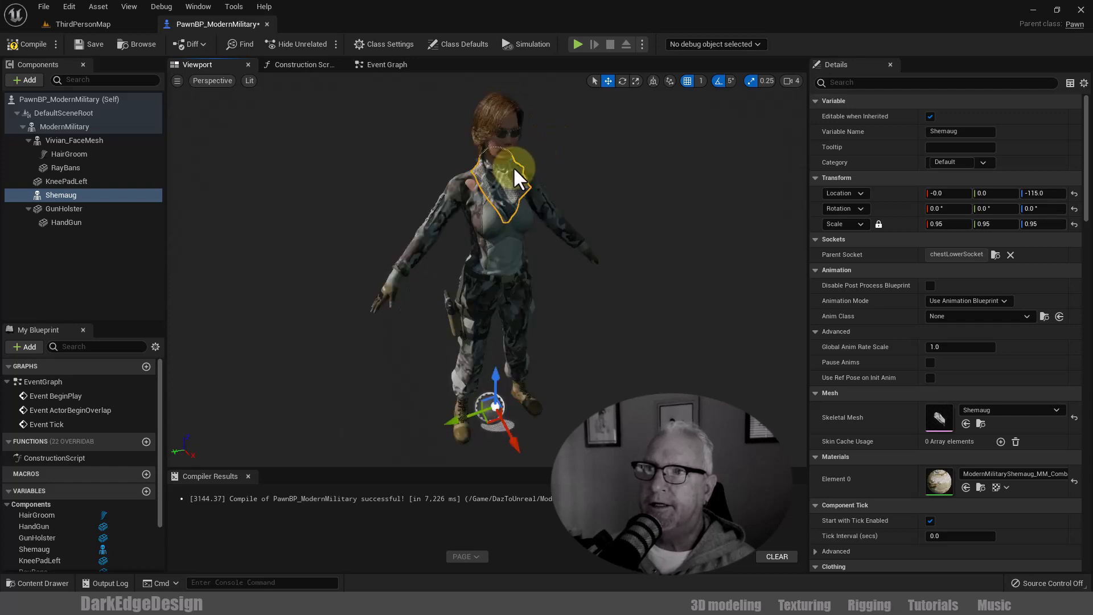
pyautogui.scroll(-3, 514, 168)
pyautogui.scroll(3, 514, 169)
pyautogui.moveTo(595, 172); pyautogui.dragTo(595, 166, button='right')
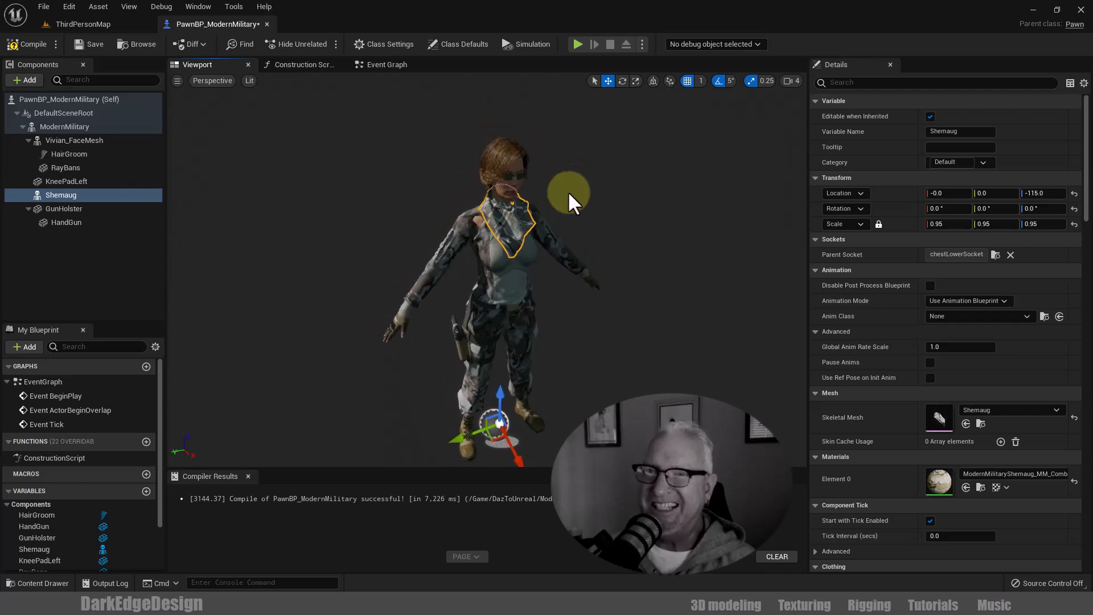
# Add an LODSync component to the Pawn Blueprint
pyautogui.click(25, 81)
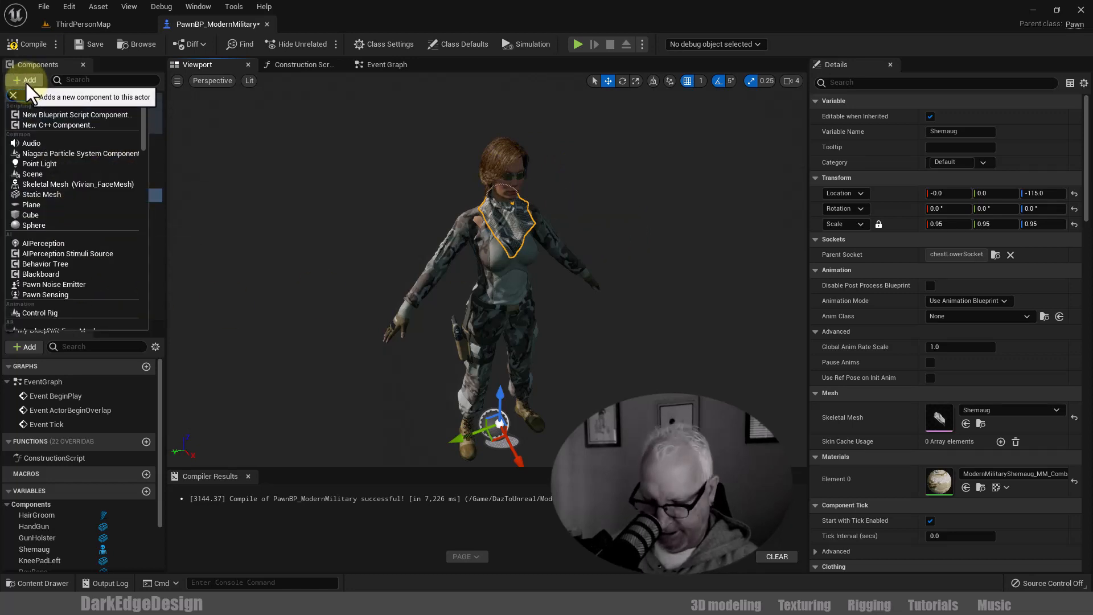
pyautogui.write('lod')
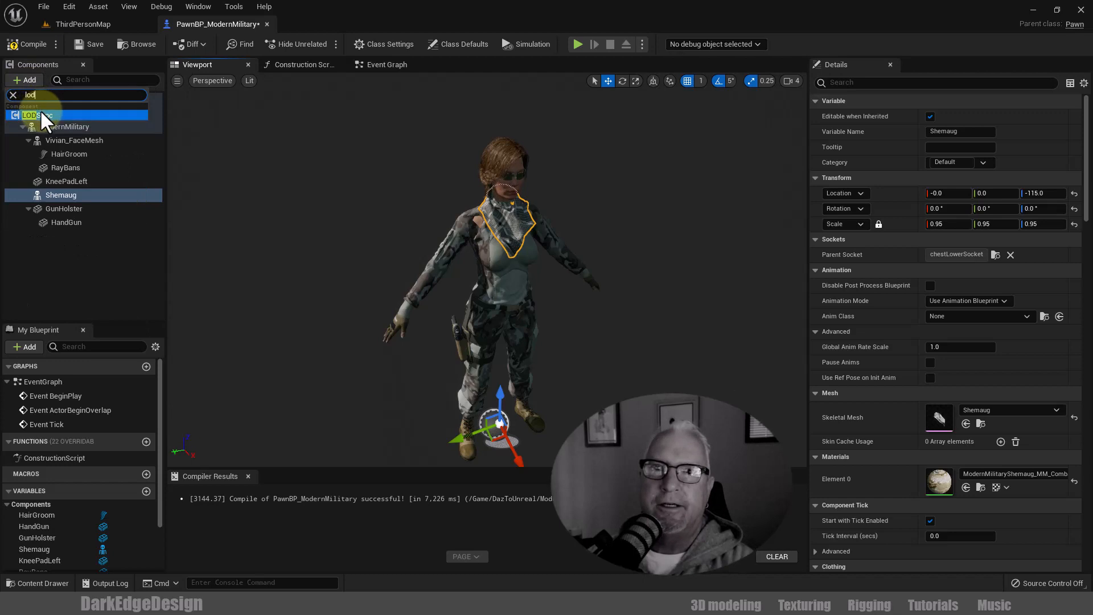
pyautogui.click(41, 116)
pyautogui.click(98, 287)
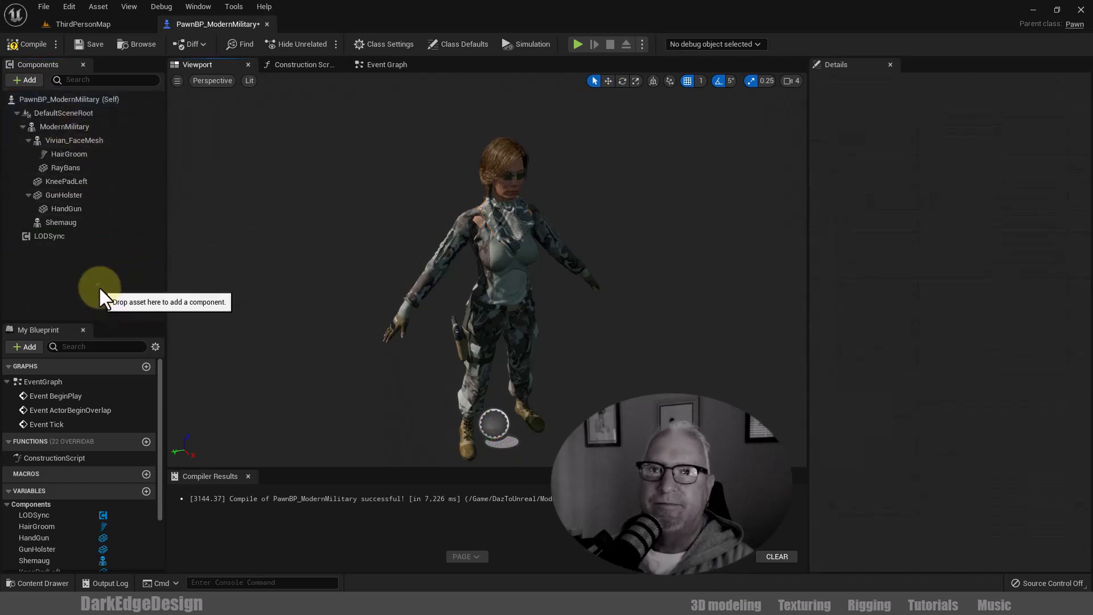
# Set LODSync's Forced LOD to 0 and add one element to its Components to Sync array
pyautogui.click(72, 236)
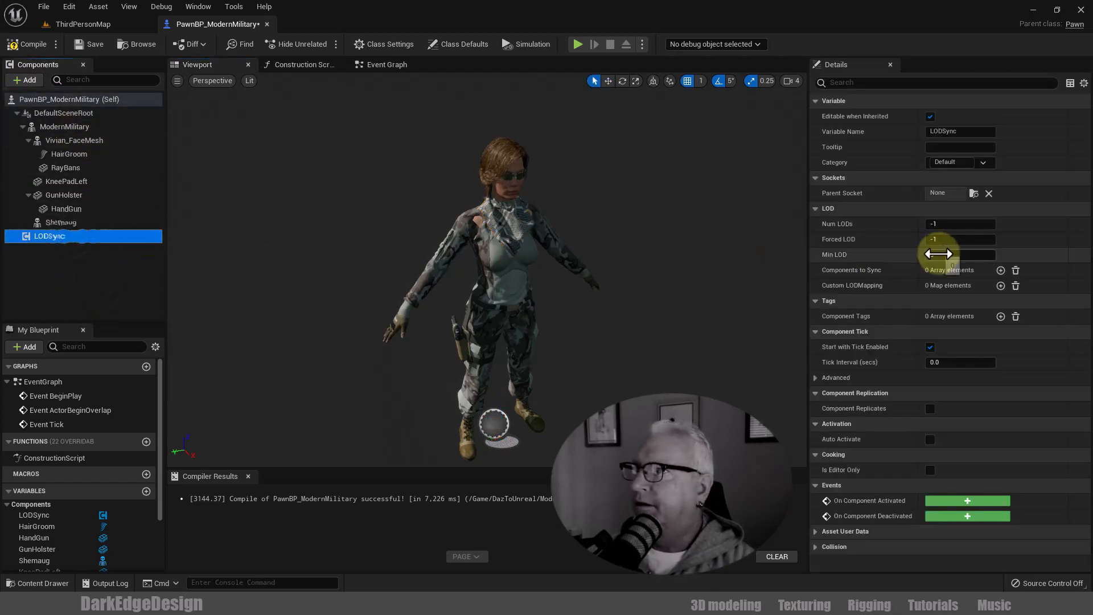
pyautogui.click(962, 239)
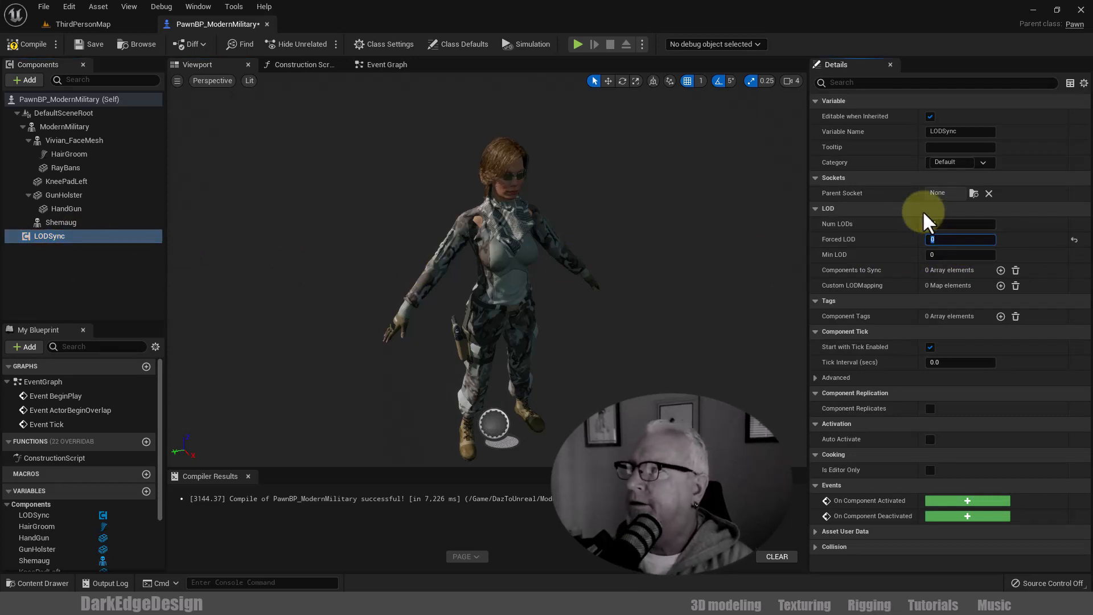
pyautogui.click(1001, 270)
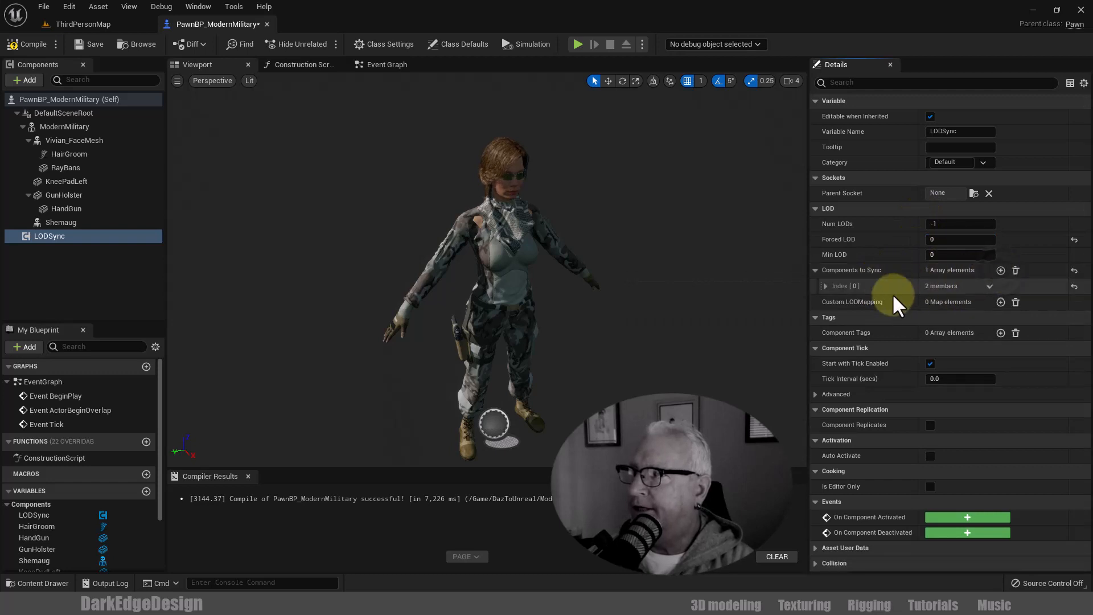
# Name the first Components to Sync element HairGroom and compile the Blueprint
pyautogui.click(825, 286)
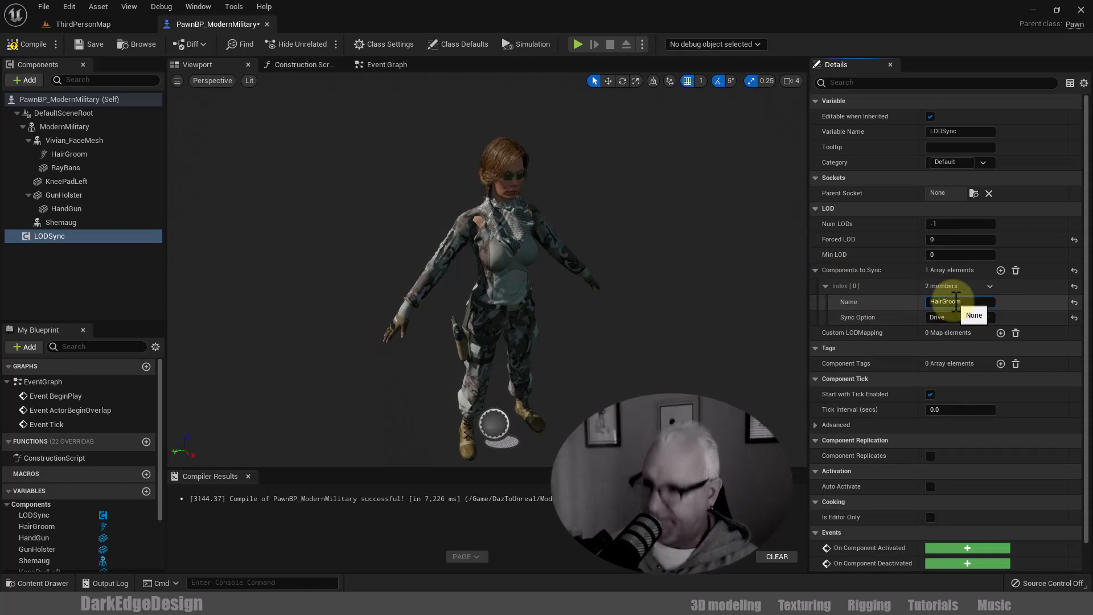
pyautogui.press('Return')
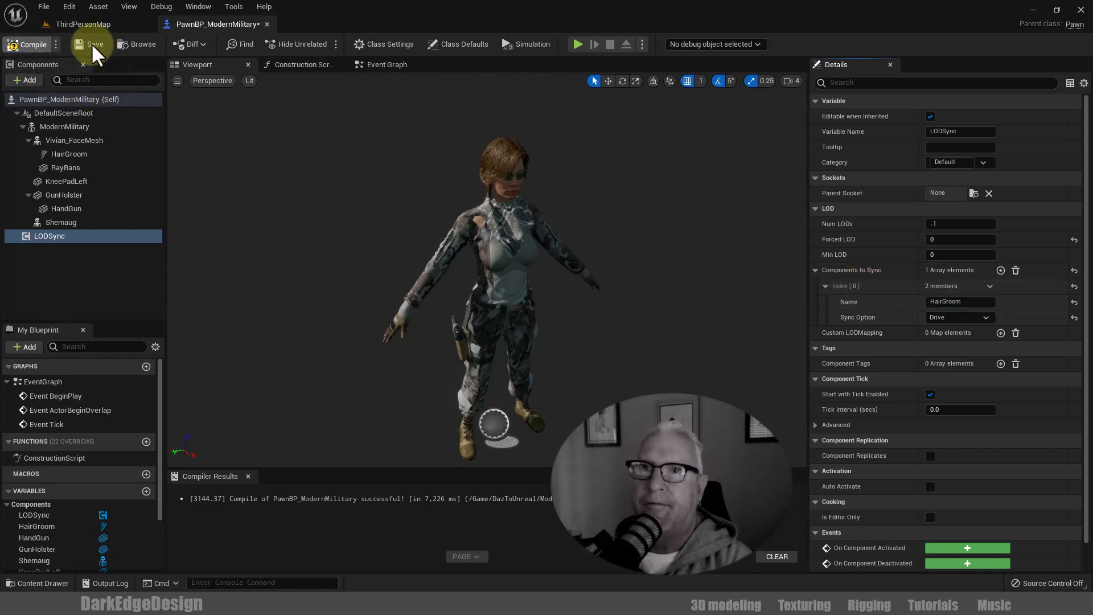
# Examine how the groom hair holds up on the character at far and near distances and from several angles
pyautogui.scroll(-3, 364, 207)
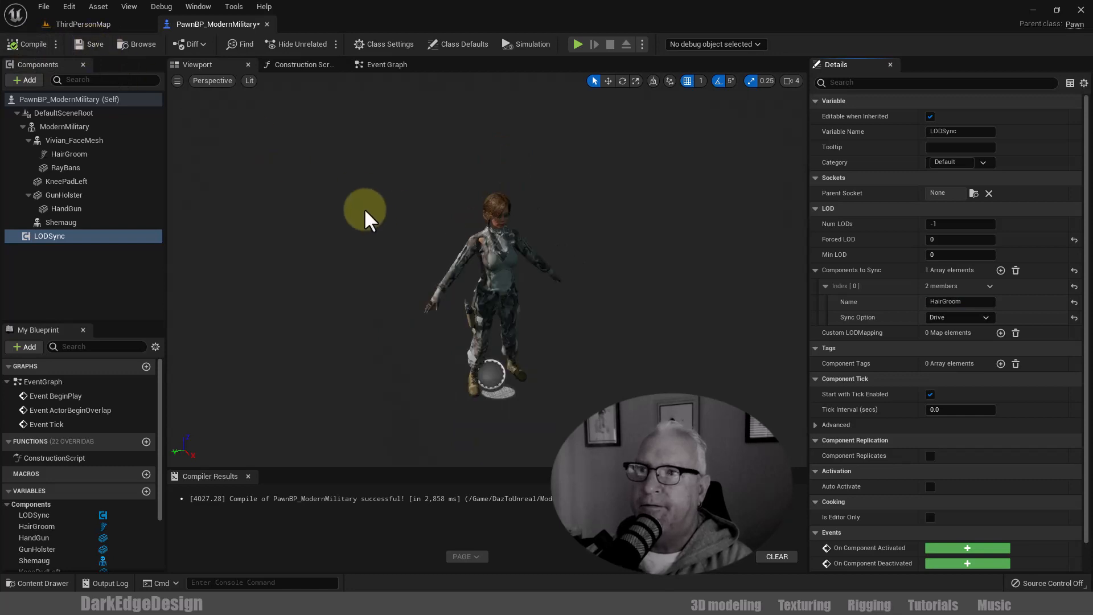
pyautogui.scroll(-2, 364, 207)
pyautogui.scroll(-2, 363, 207)
pyautogui.scroll(5, 365, 211)
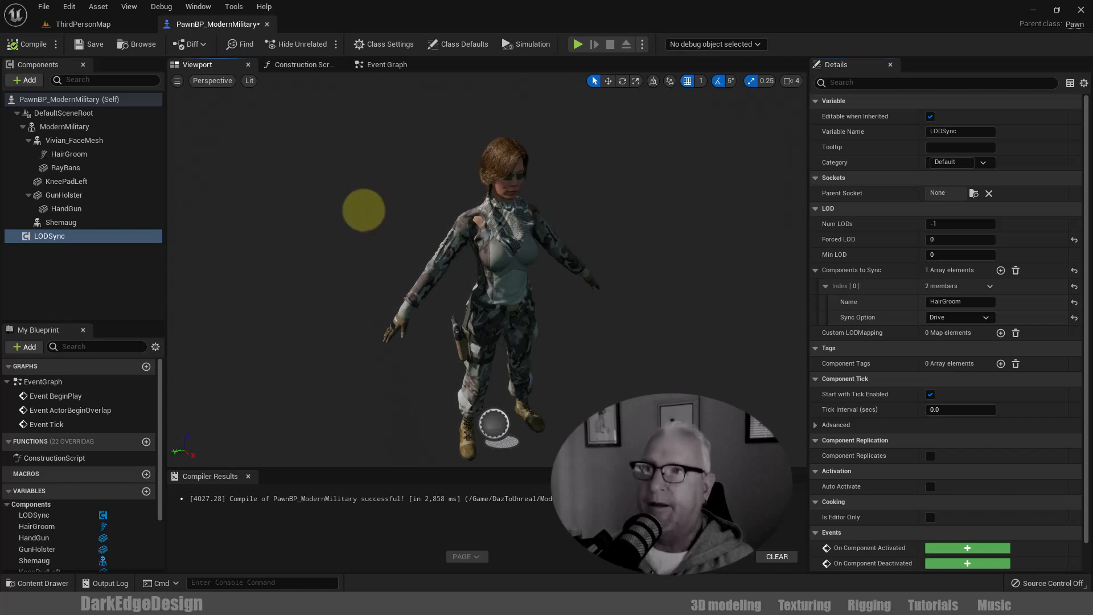
pyautogui.scroll(3, 366, 212)
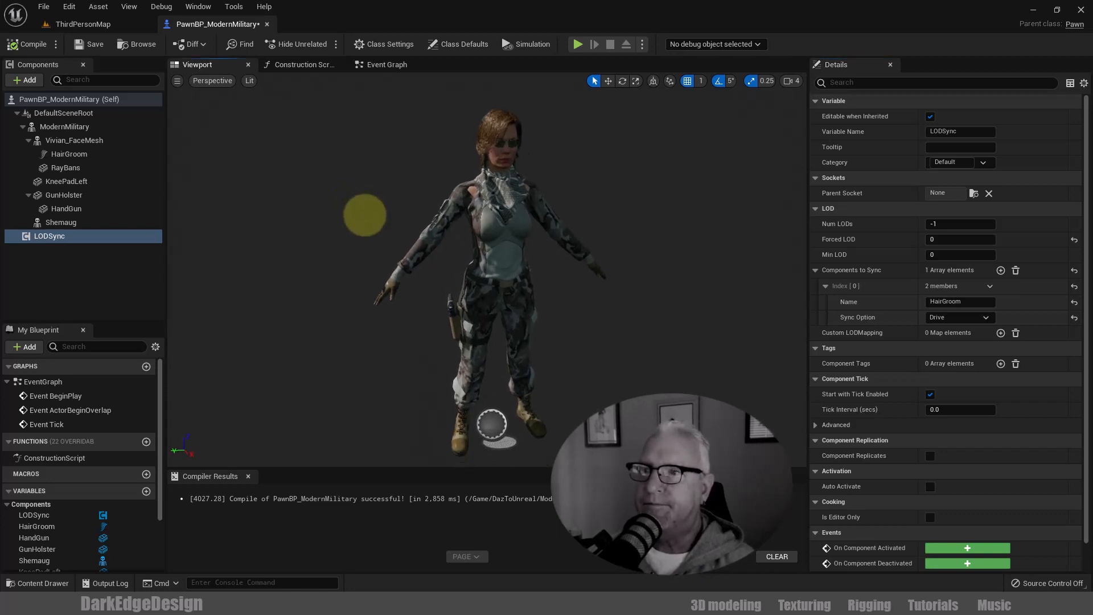
pyautogui.keyDown('alt'); pyautogui.moveTo(365, 215); pyautogui.dragTo(381, 216); pyautogui.keyUp('alt')
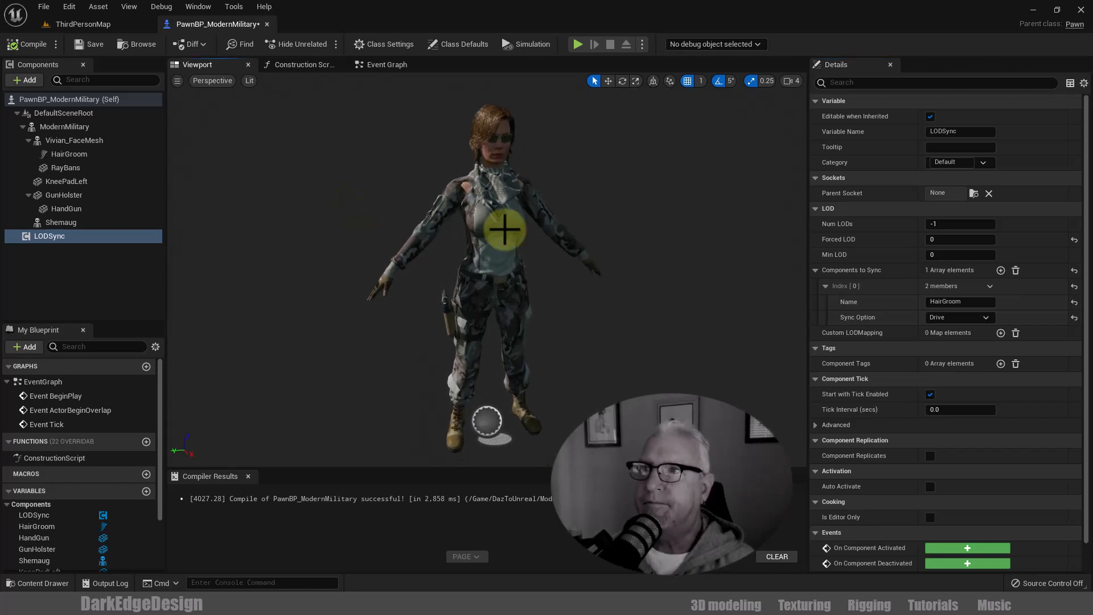
pyautogui.moveTo(655, 310)
pyautogui.keyDown('alt'); pyautogui.mouseDown()
pyautogui.moveTo(644, 305)
pyautogui.moveTo(746, 310)
pyautogui.moveTo(644, 307)
pyautogui.mouseUp(); pyautogui.keyUp('alt')
pyautogui.keyDown('alt'); pyautogui.moveTo(644, 303); pyautogui.dragTo(640, 320, button='right'); pyautogui.keyUp('alt')
pyautogui.keyDown('alt'); pyautogui.moveTo(644, 303); pyautogui.dragTo(644, 295, button='middle'); pyautogui.keyUp('alt')
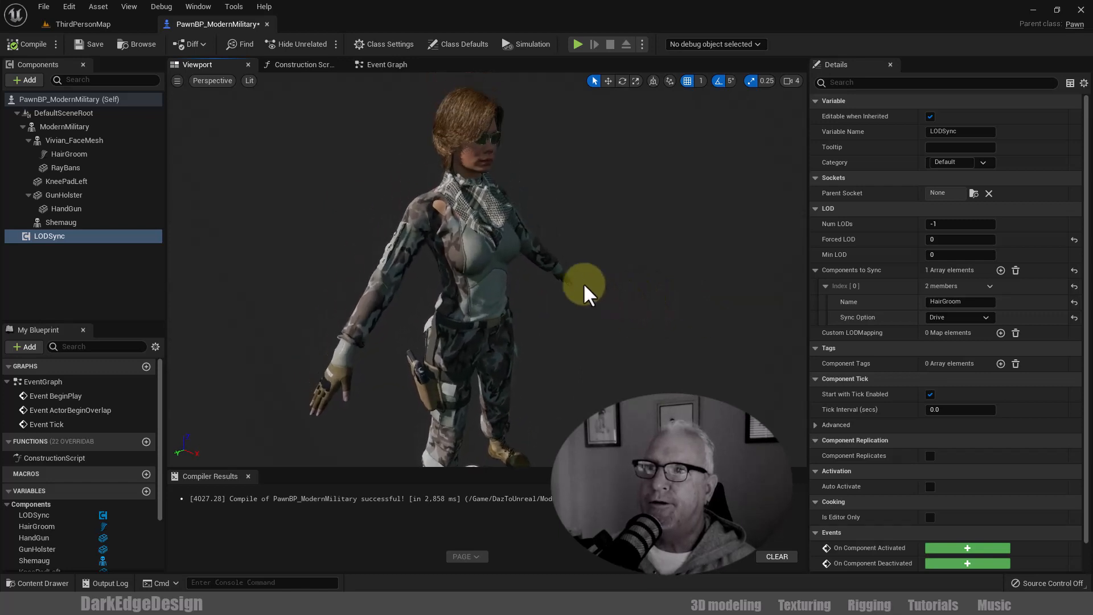
pyautogui.keyDown('alt'); pyautogui.moveTo(594, 303); pyautogui.dragTo(639, 320); pyautogui.keyUp('alt')
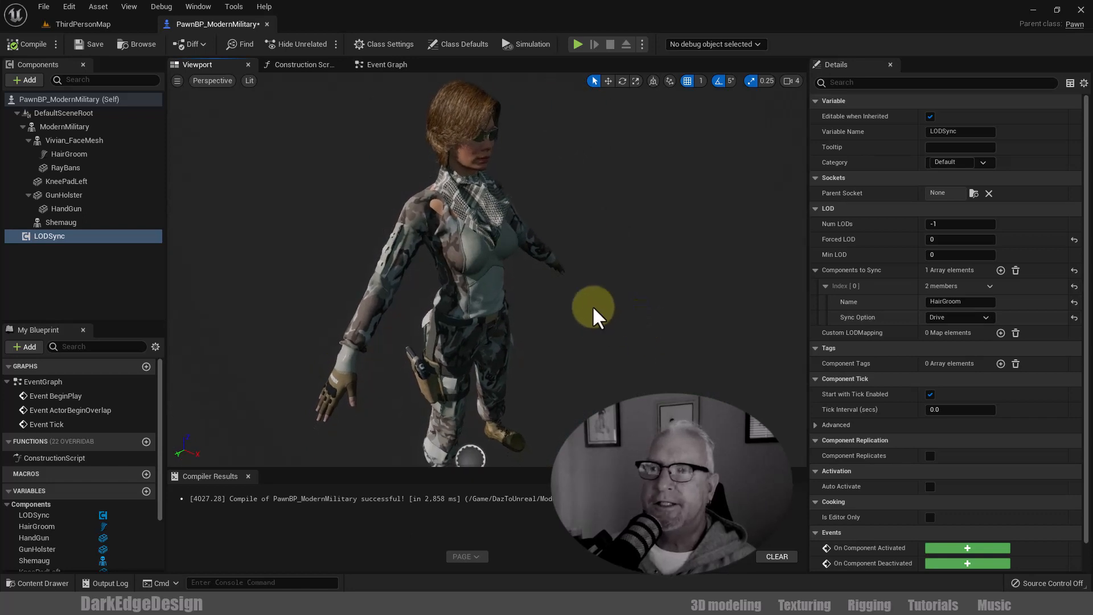